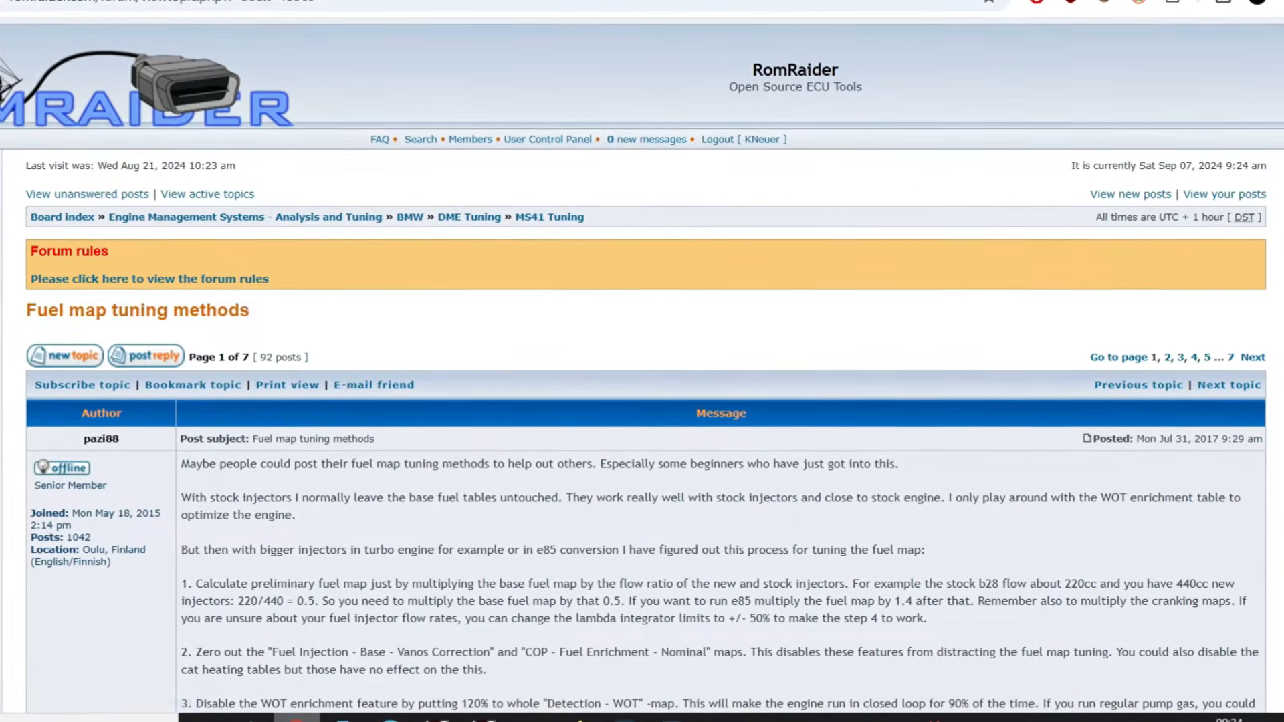
key(alt+Left)
scroll(642, 401, up, 4)
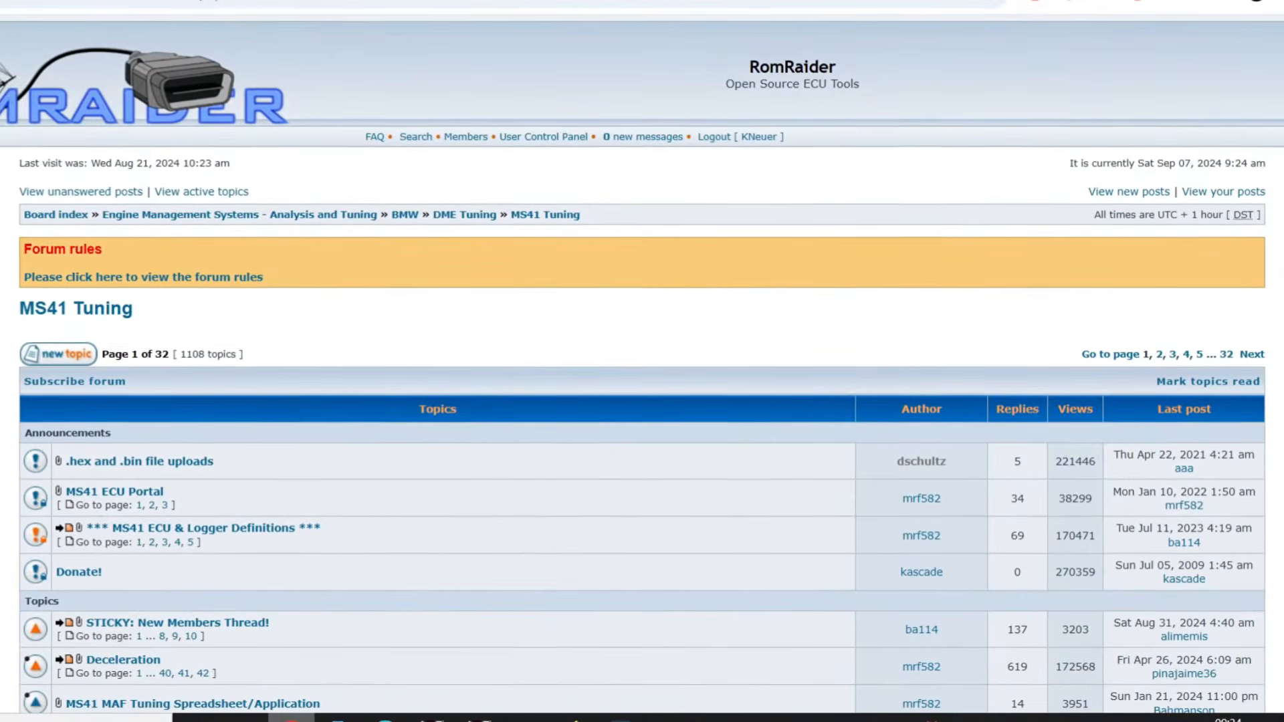
scroll(642, 402, down, 5)
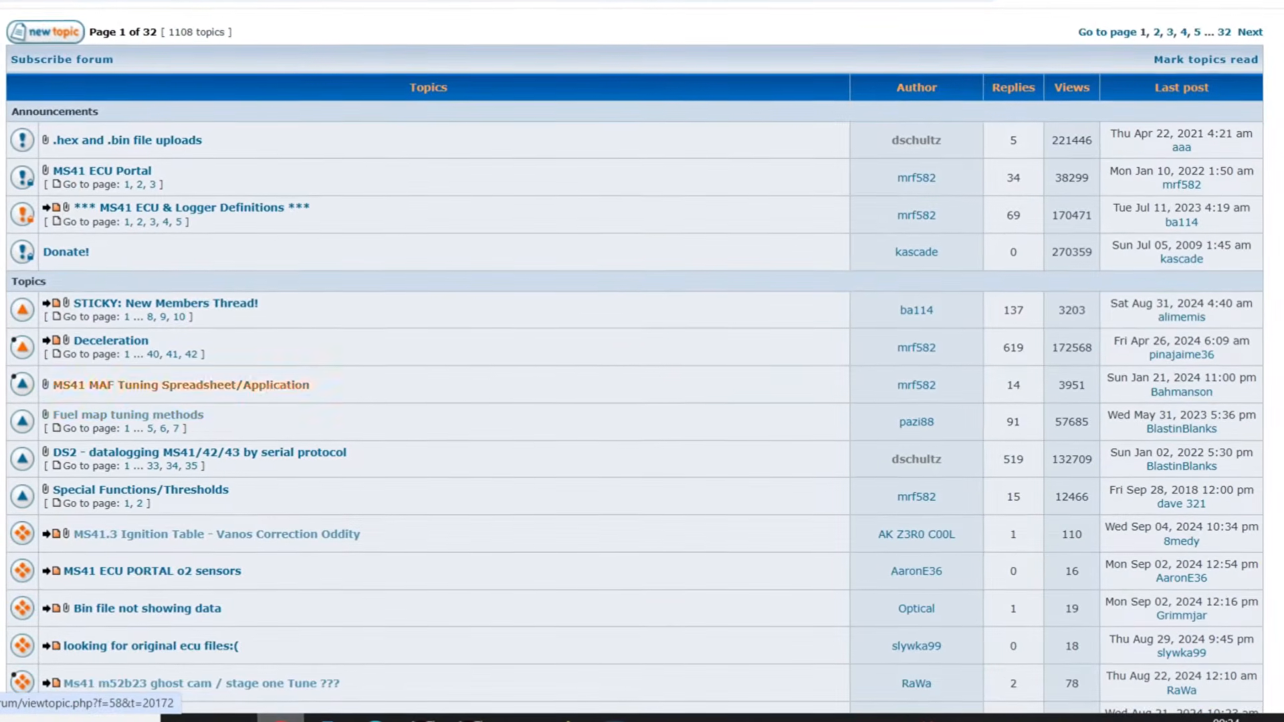
click(128, 415)
scroll(642, 401, down, 5)
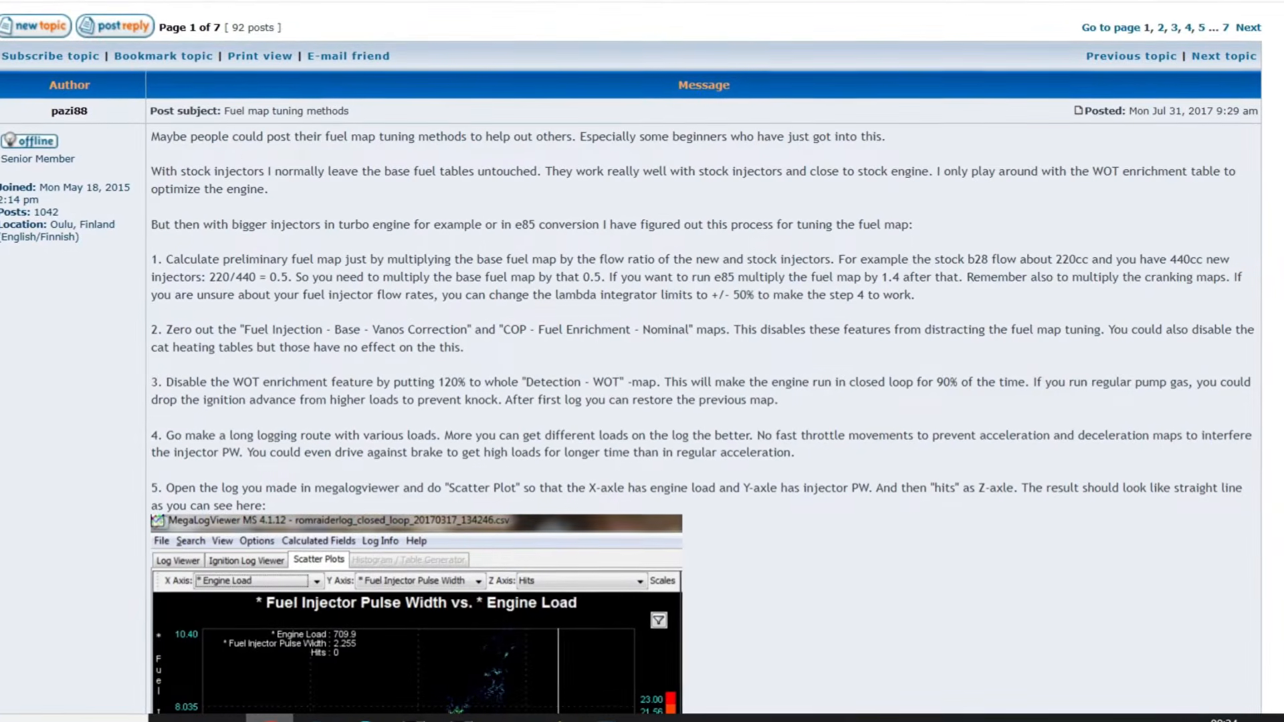
scroll(642, 361, up, 5)
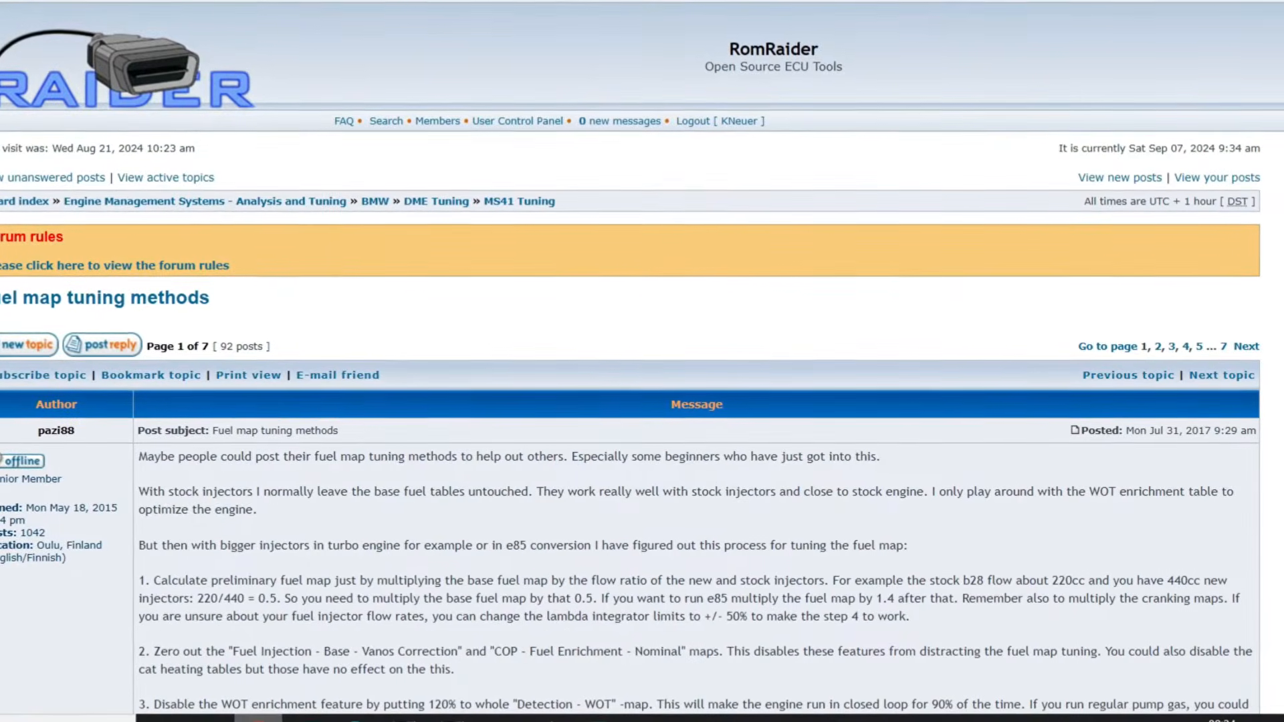
scroll(642, 361, down, 10)
scroll(642, 361, up, 4)
scroll(642, 361, down, 11)
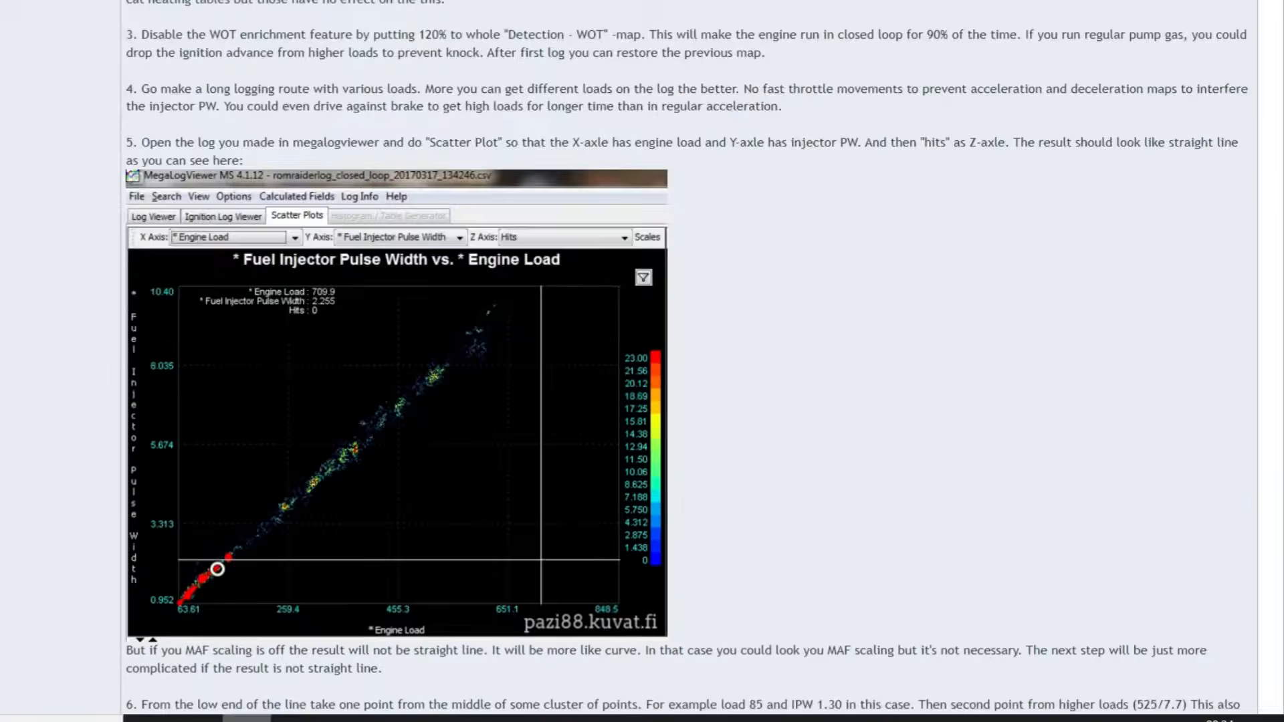
scroll(642, 361, down, 17)
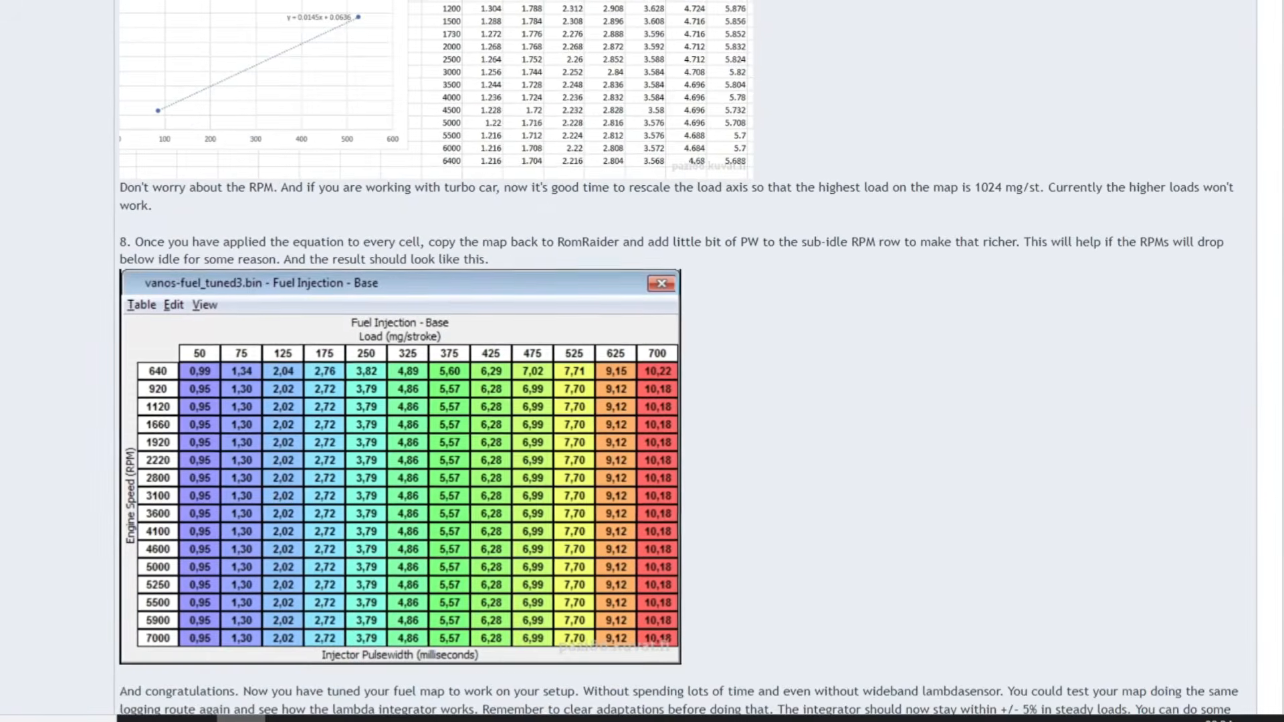
scroll(641, 361, down, 10)
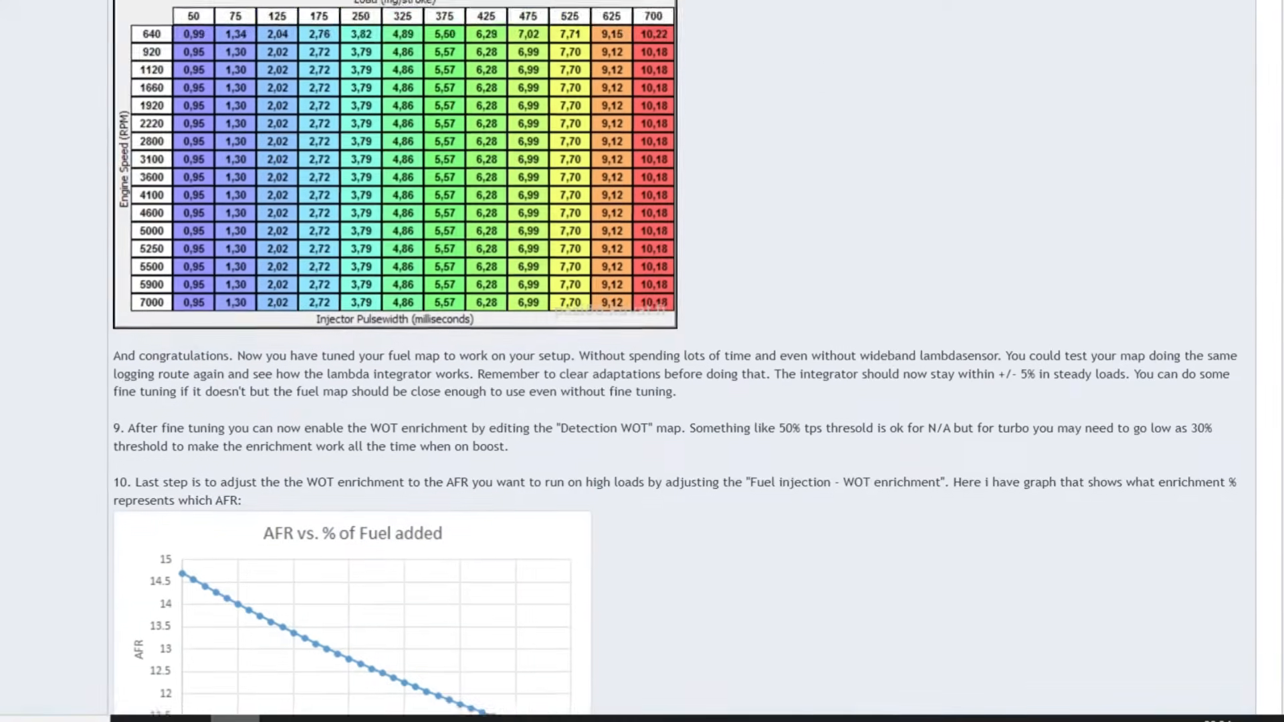
scroll(642, 361, down, 20)
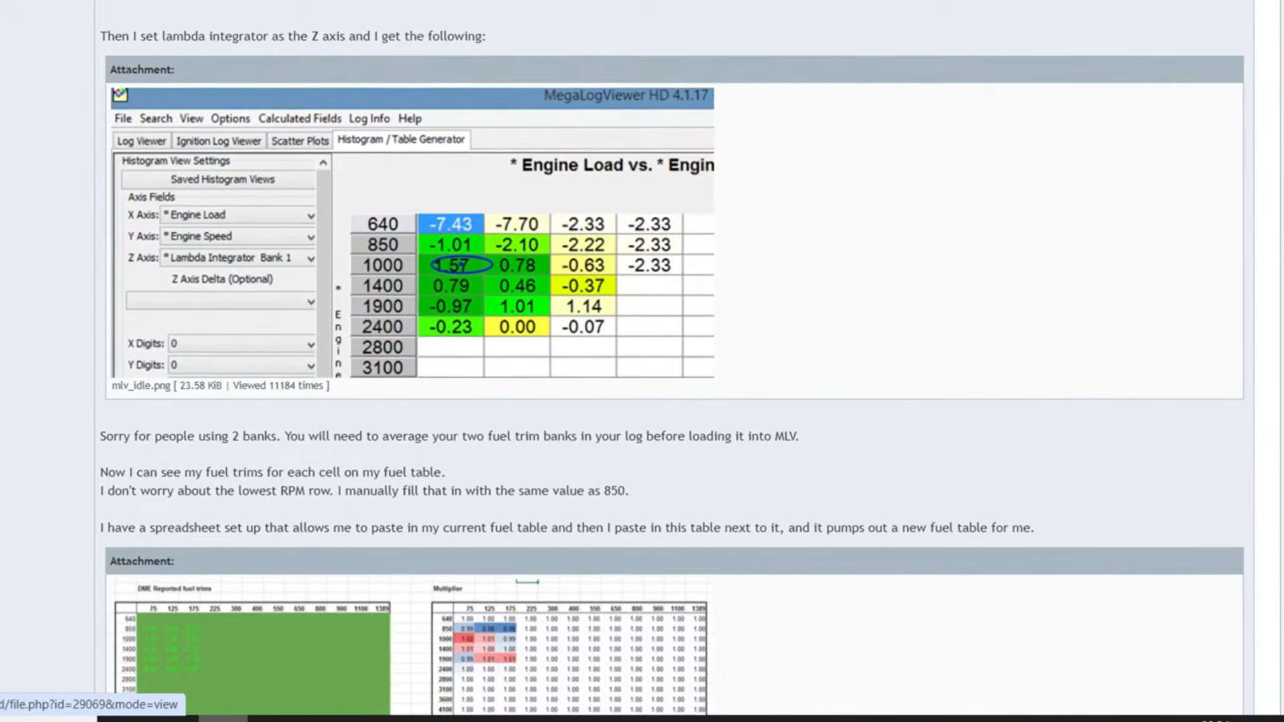
scroll(642, 361, down, 5)
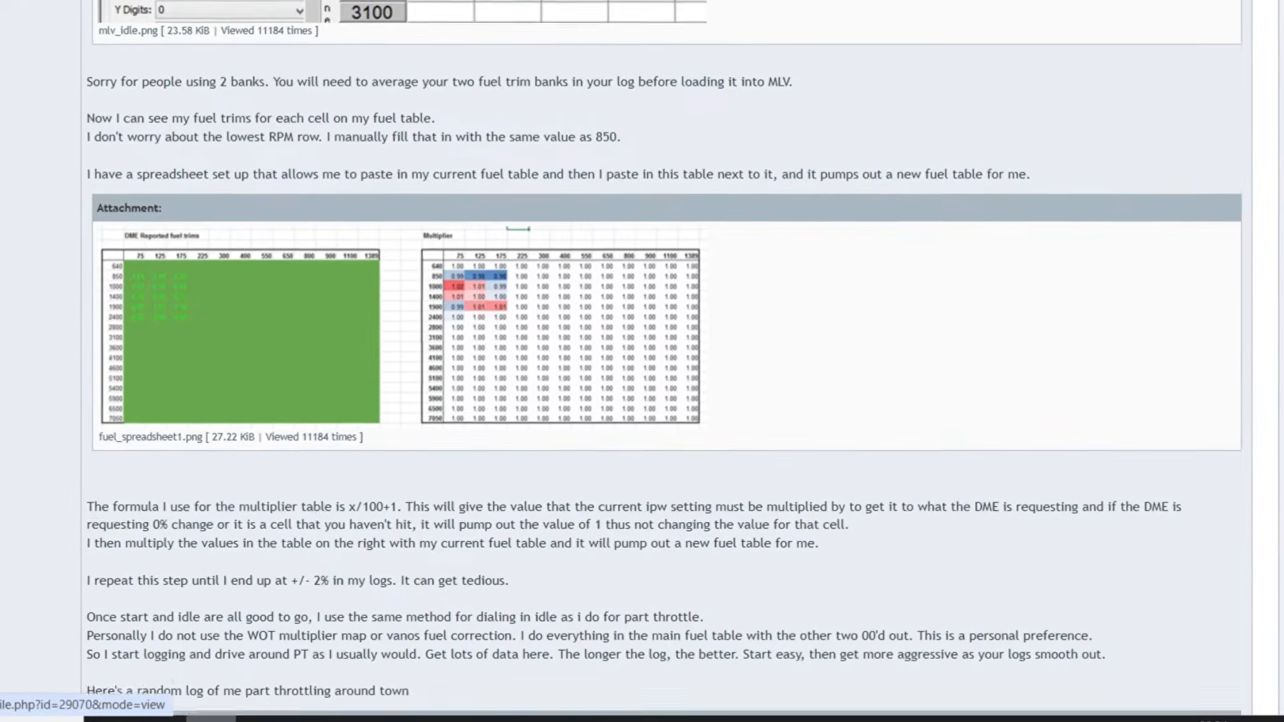
scroll(642, 361, up, 3)
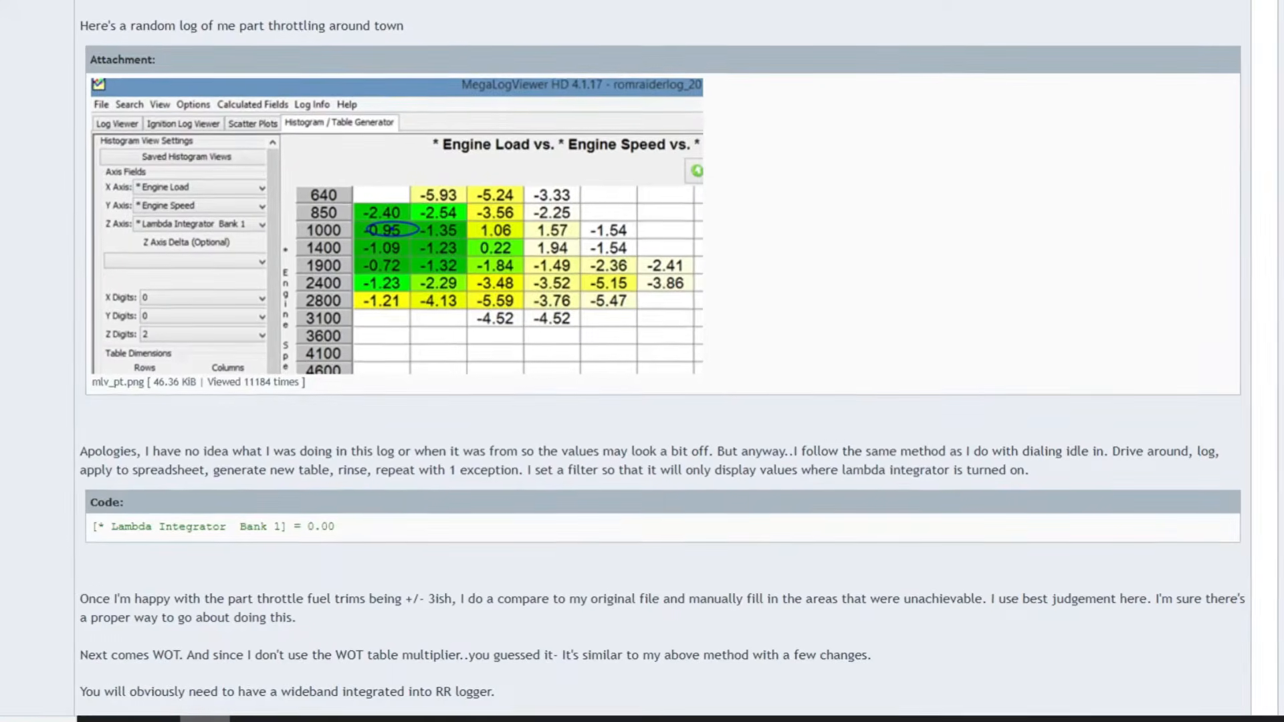
scroll(642, 361, down, 10)
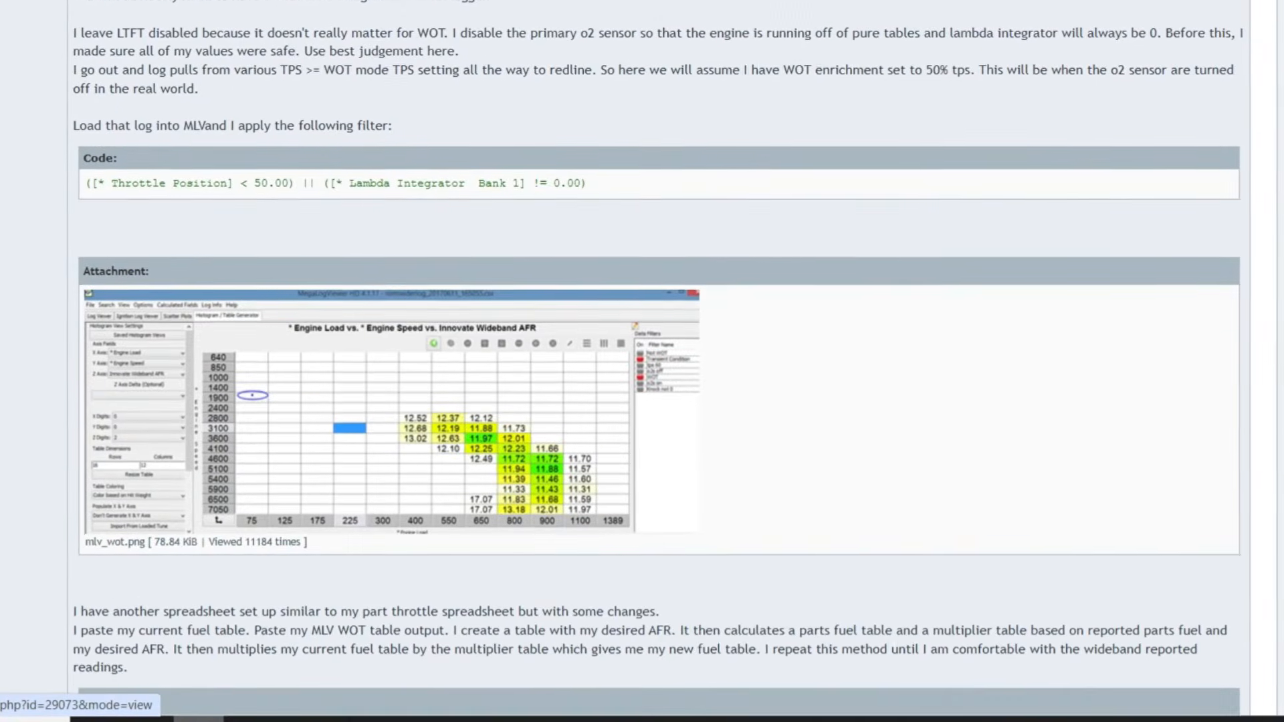
scroll(642, 361, up, 20)
scroll(641, 361, up, 20)
scroll(642, 361, down, 5)
Scroll up in the combos folder to show run folders 1–11 and the CSV logs.
scroll(642, 361, up, 3)
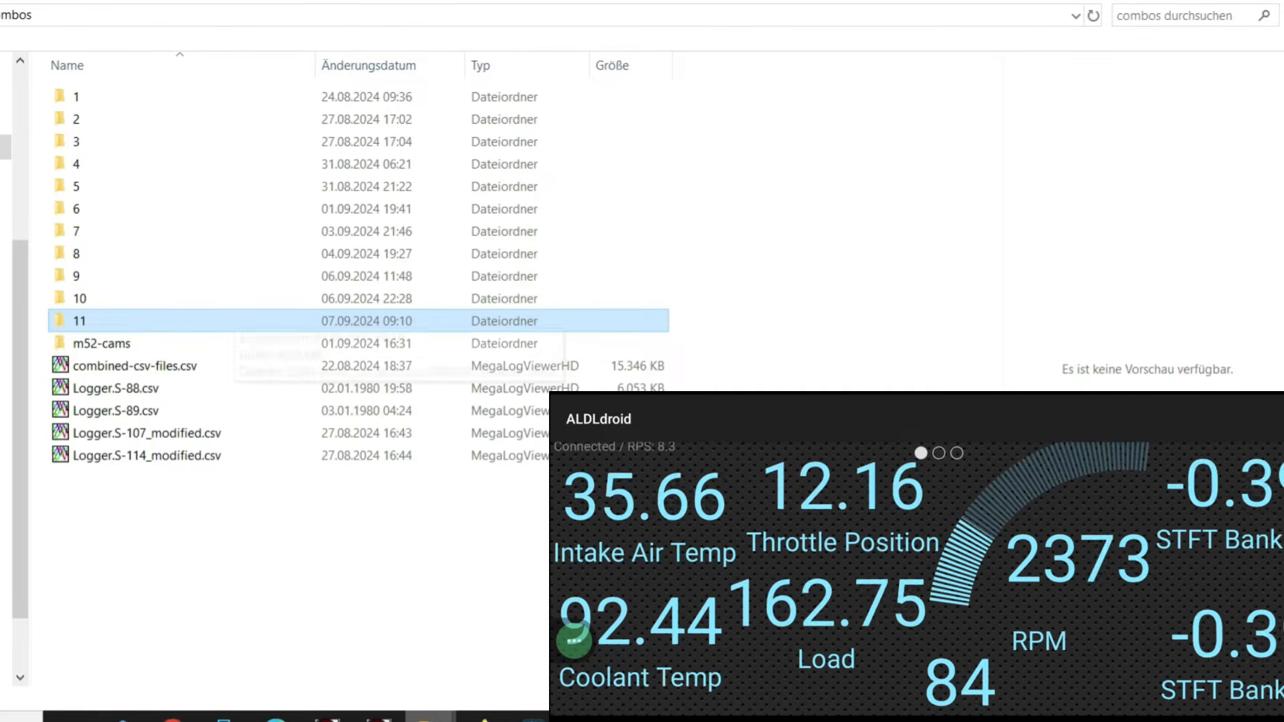
Check folder 11's logs, copy folder 11's path, and bring up Windows search.
double_click(231, 324)
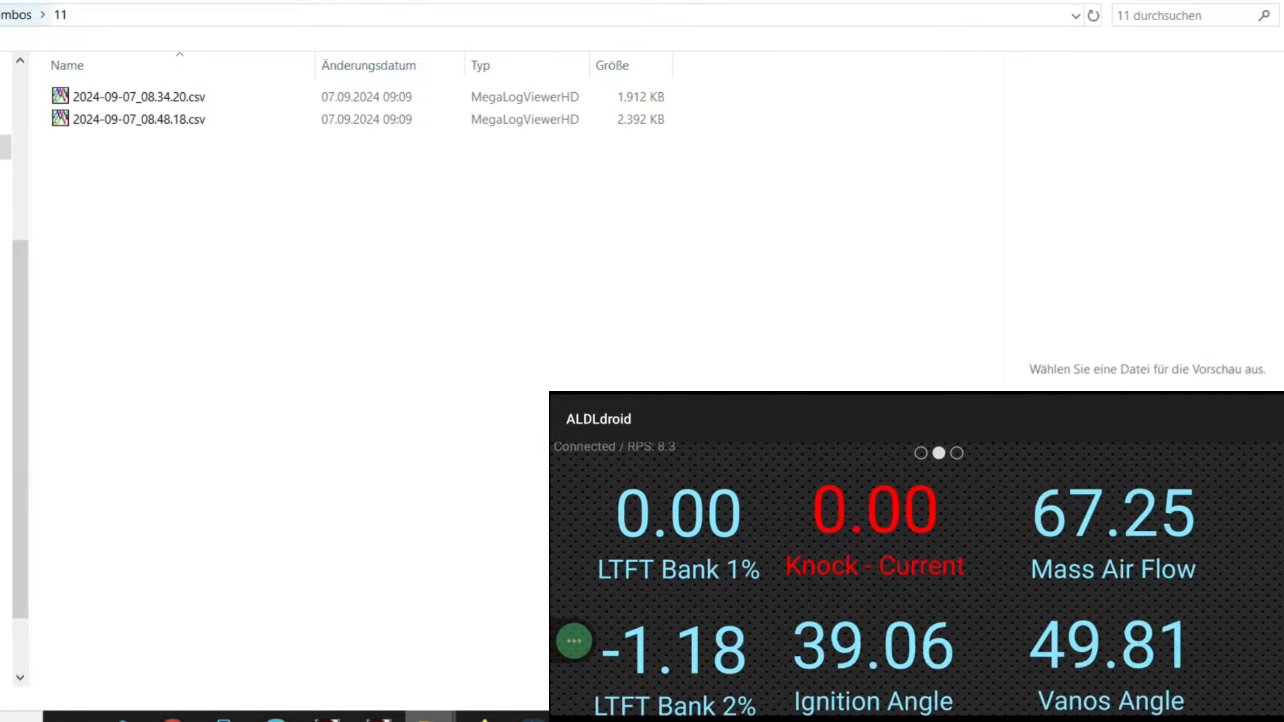
click(18, 15)
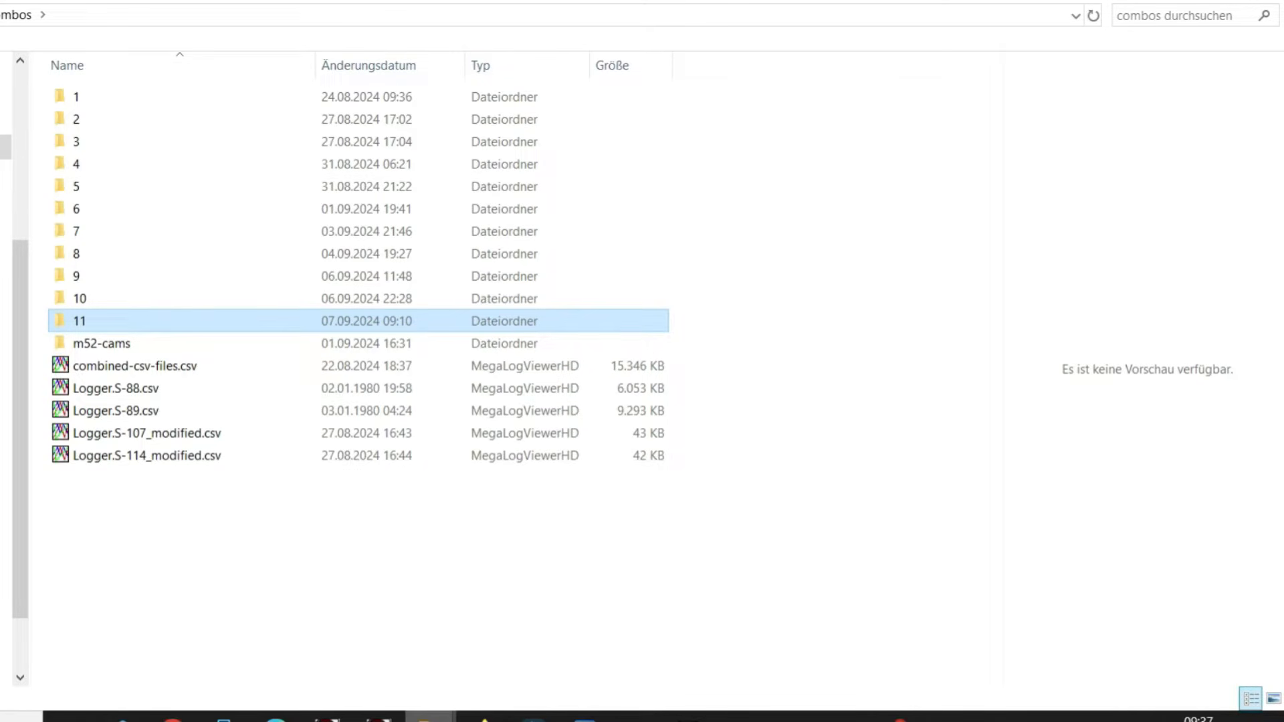
right_click(170, 322)
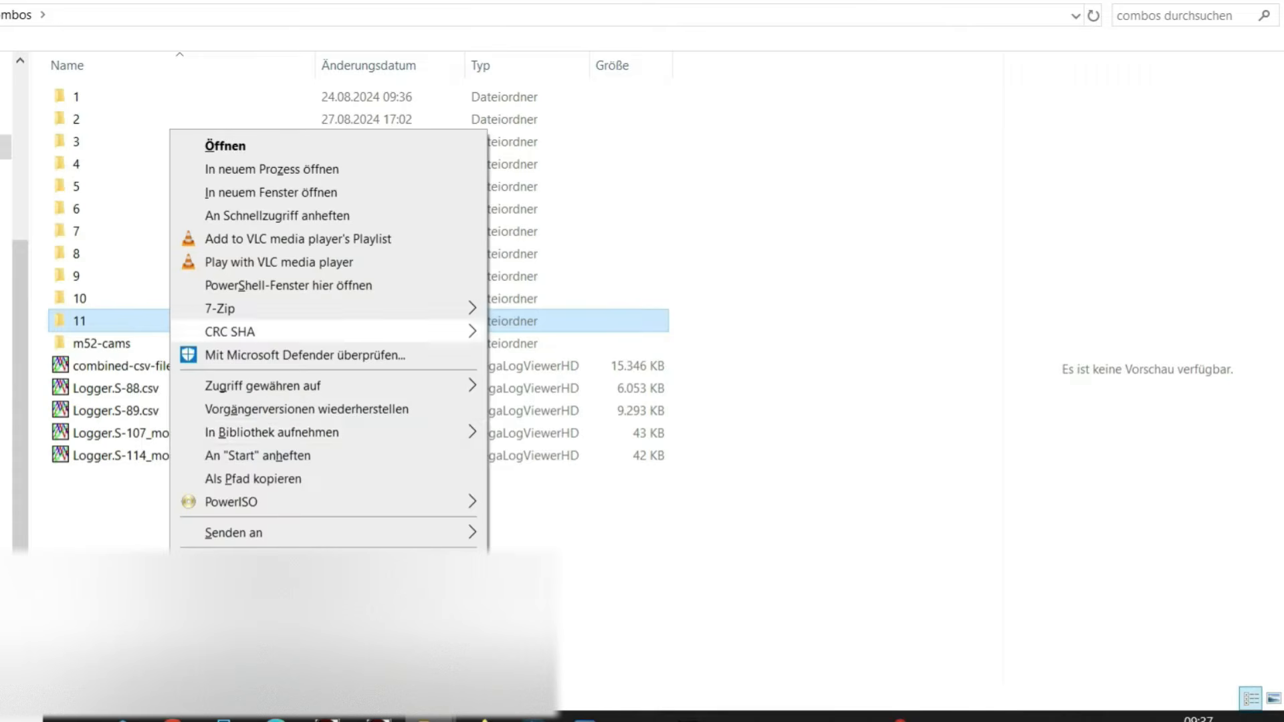
click(252, 479)
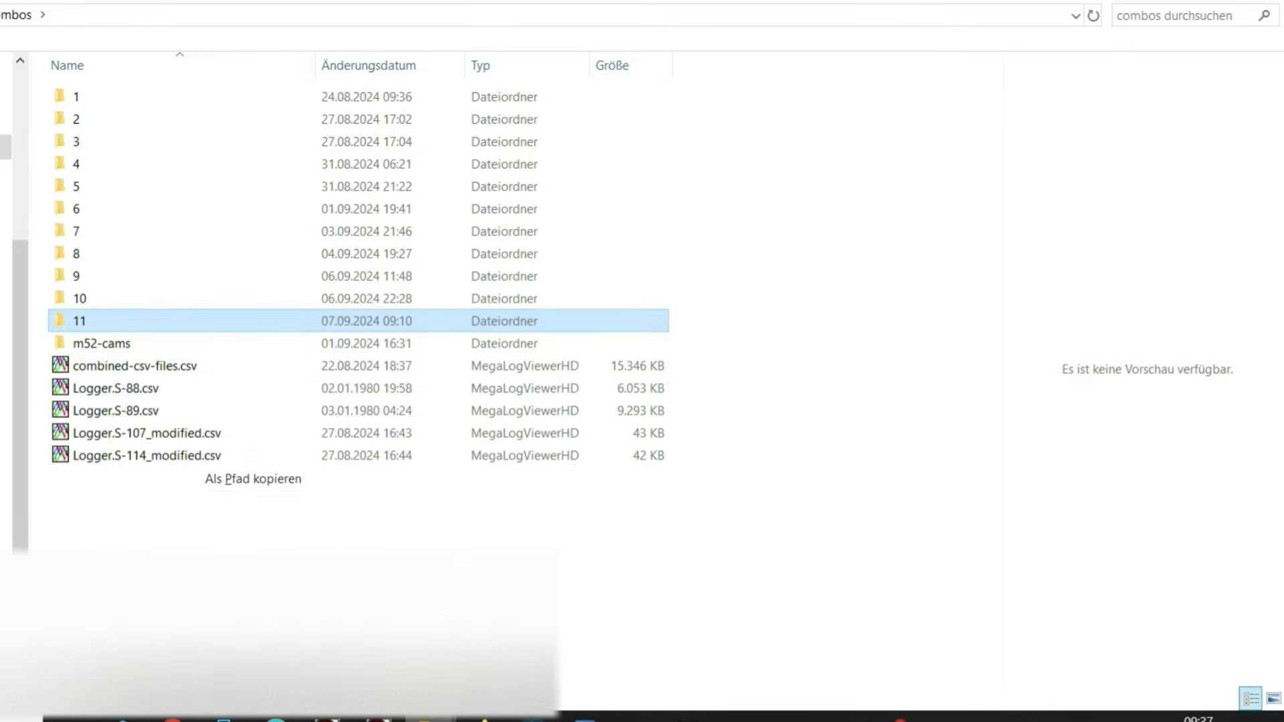
key(super)
Launch Command Prompt to merge folder 11's CSVs into combined-csv-files.csv, then verify it in Explorer.
text(cmd)
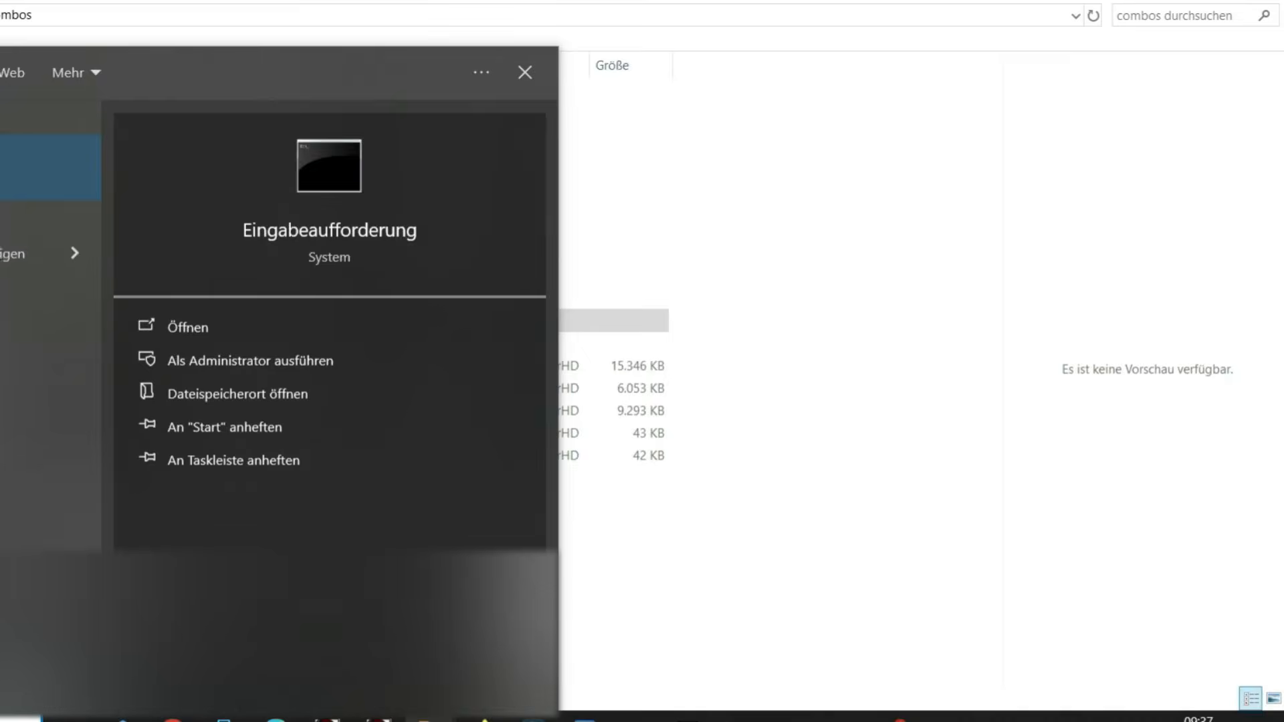
key(Return)
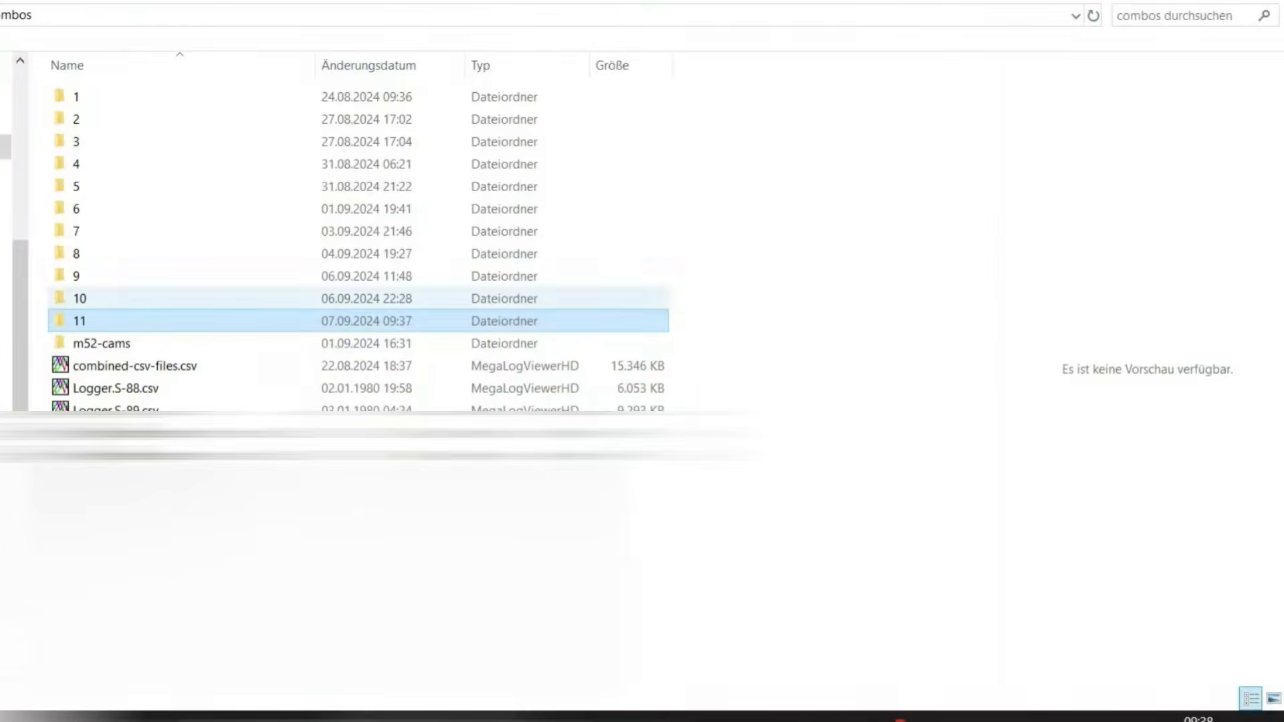
double_click(78, 327)
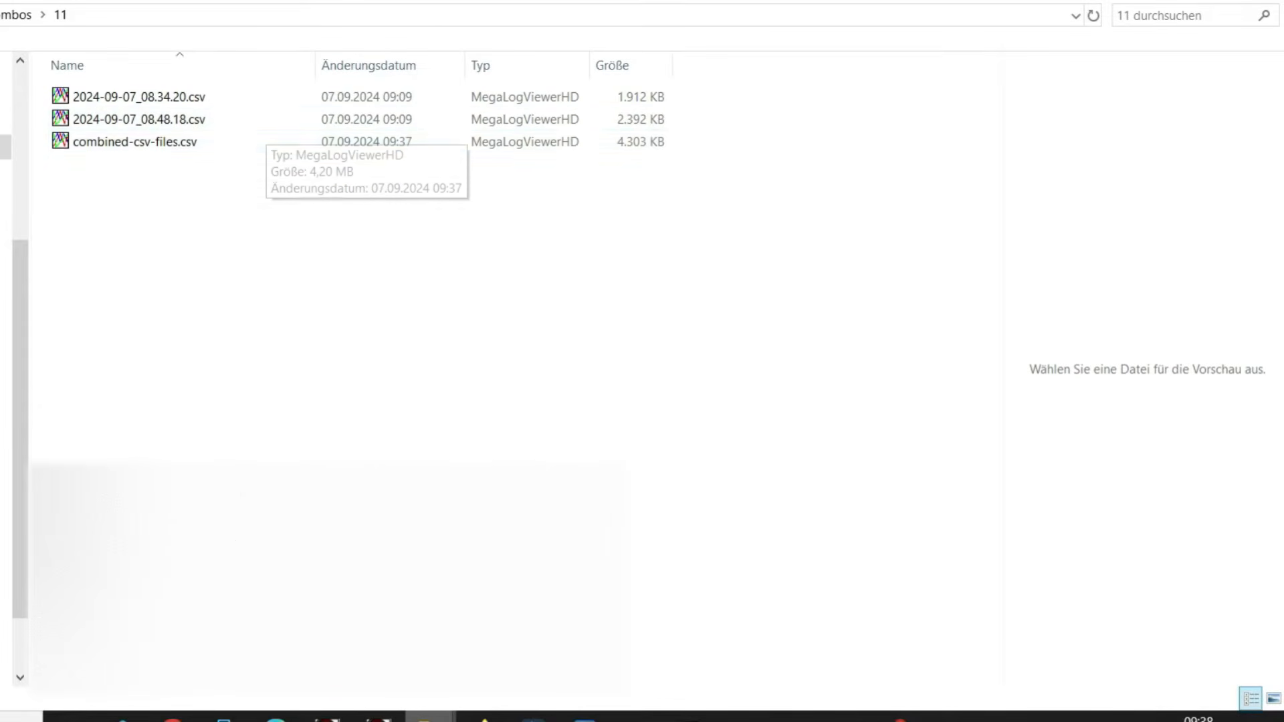
Load combined-csv-files.csv from folder 11 into MegaLogViewer HD.
click(119, 141)
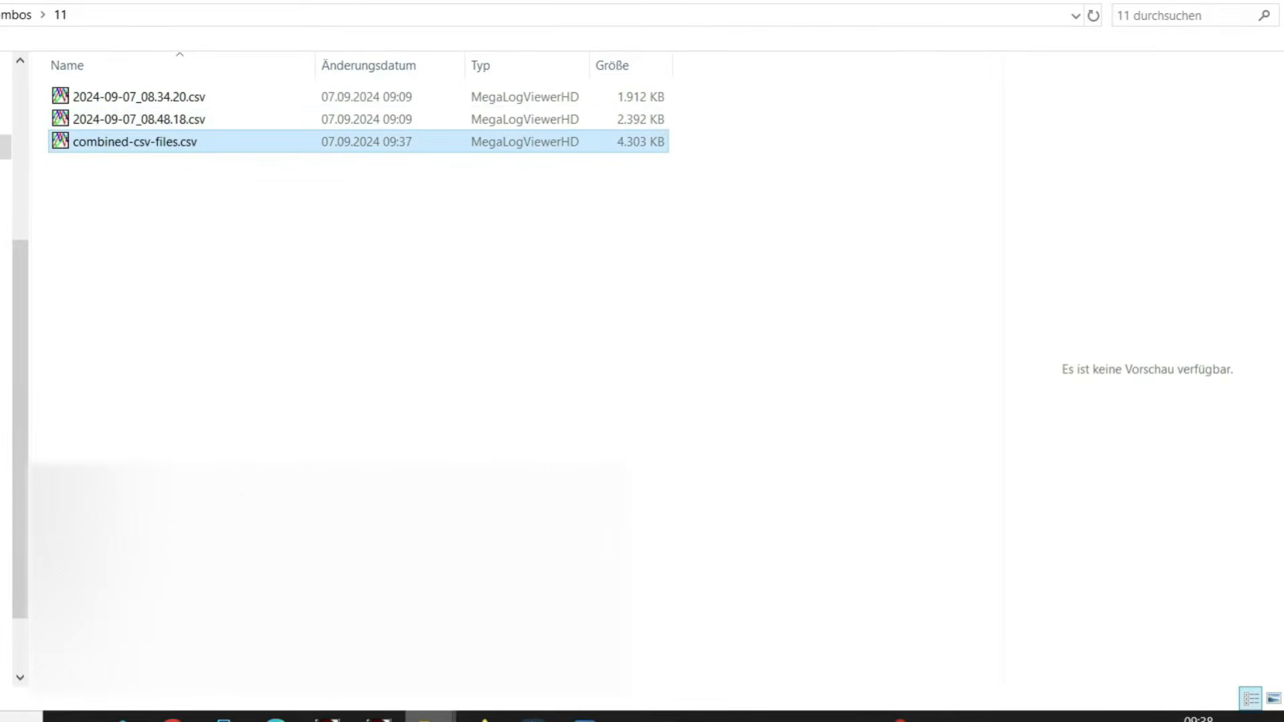
click(688, 718)
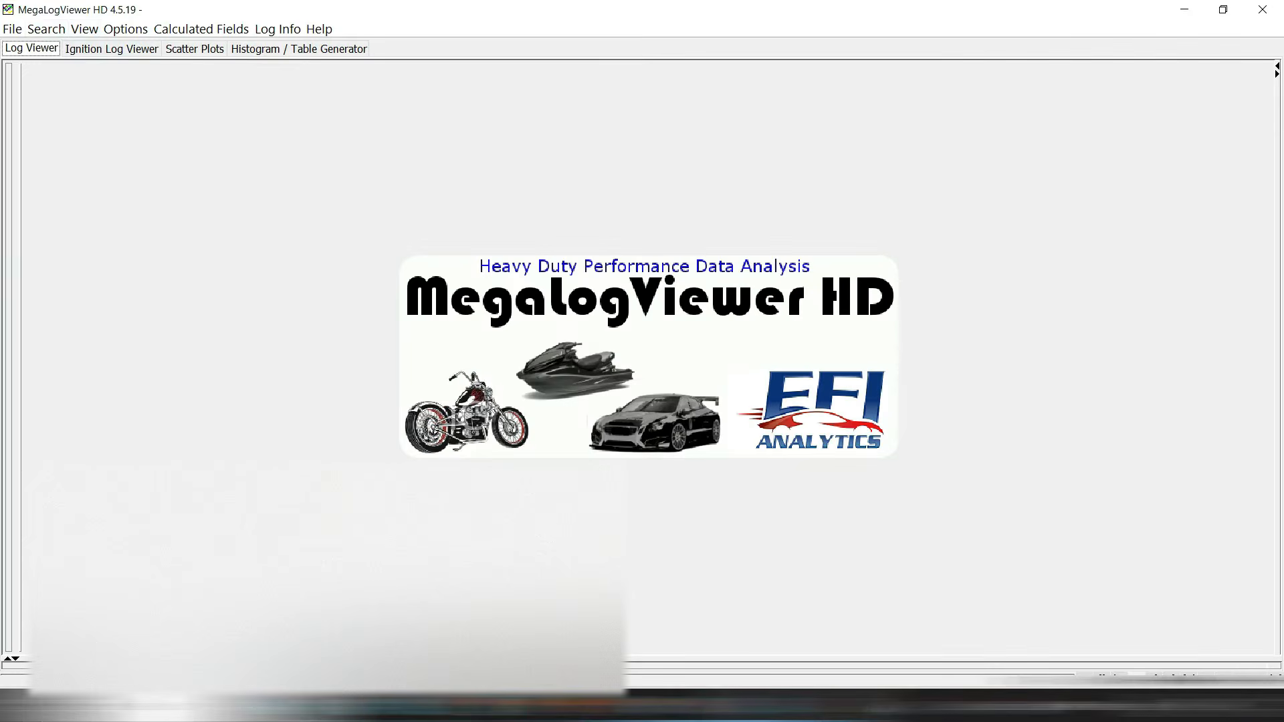
click(12, 29)
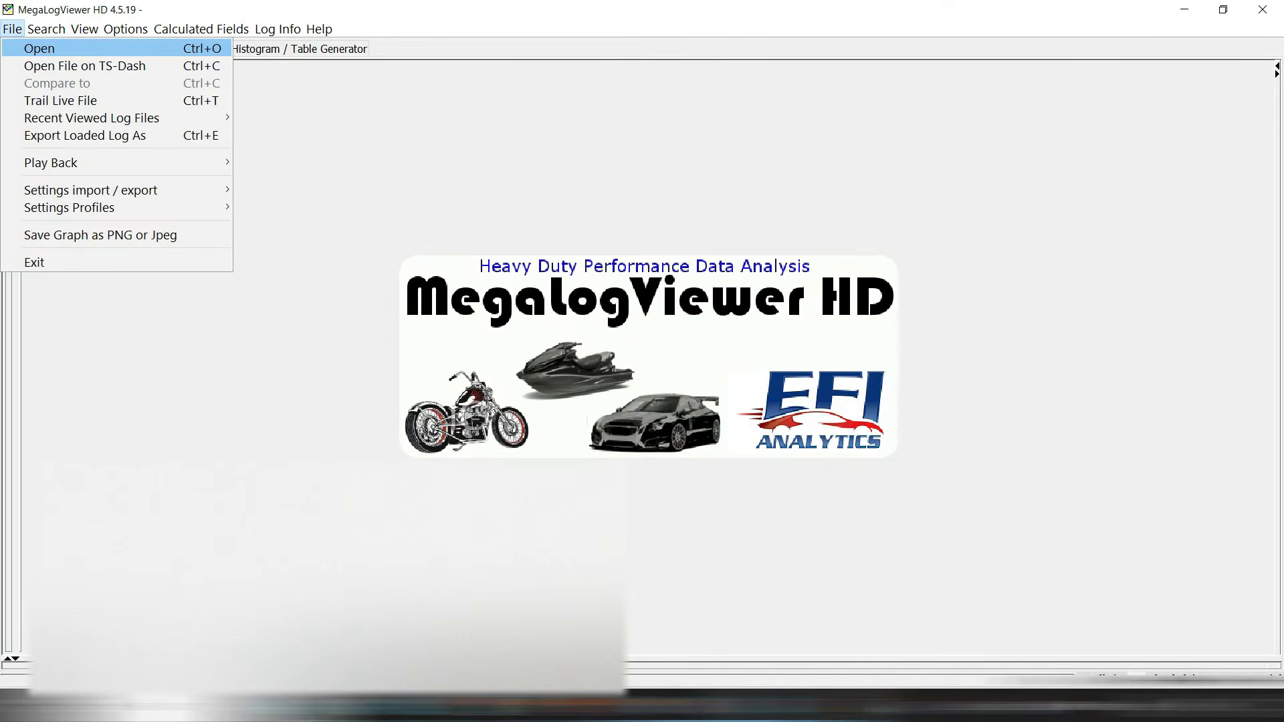
click(39, 49)
double_click(121, 250)
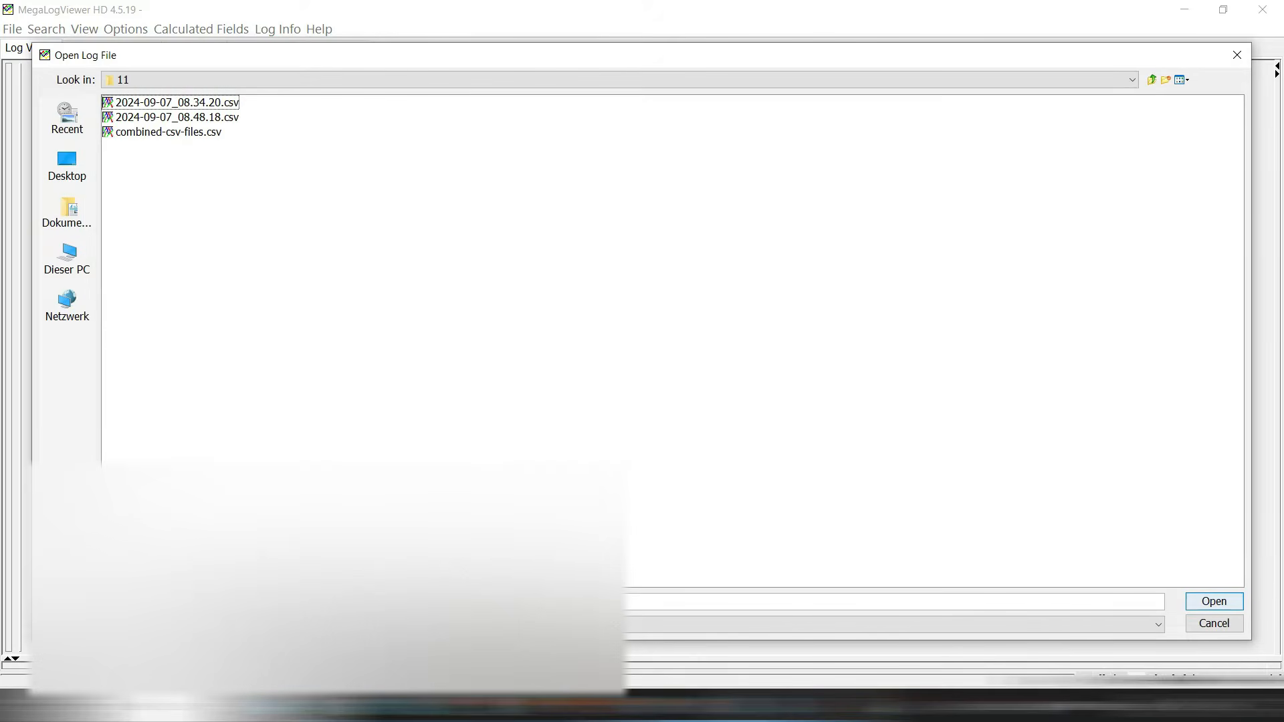
click(167, 132)
click(1213, 602)
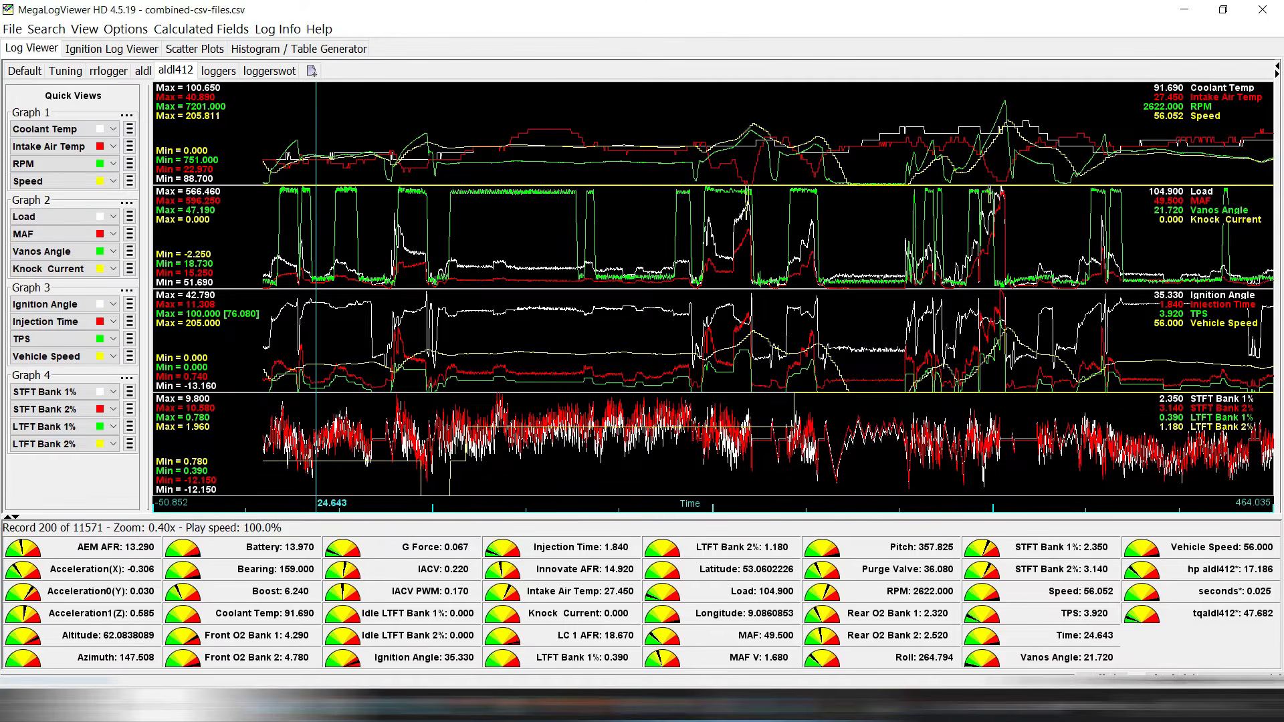
Jump to the maximum Speed point in the log and zoom in around it.
key(Down)
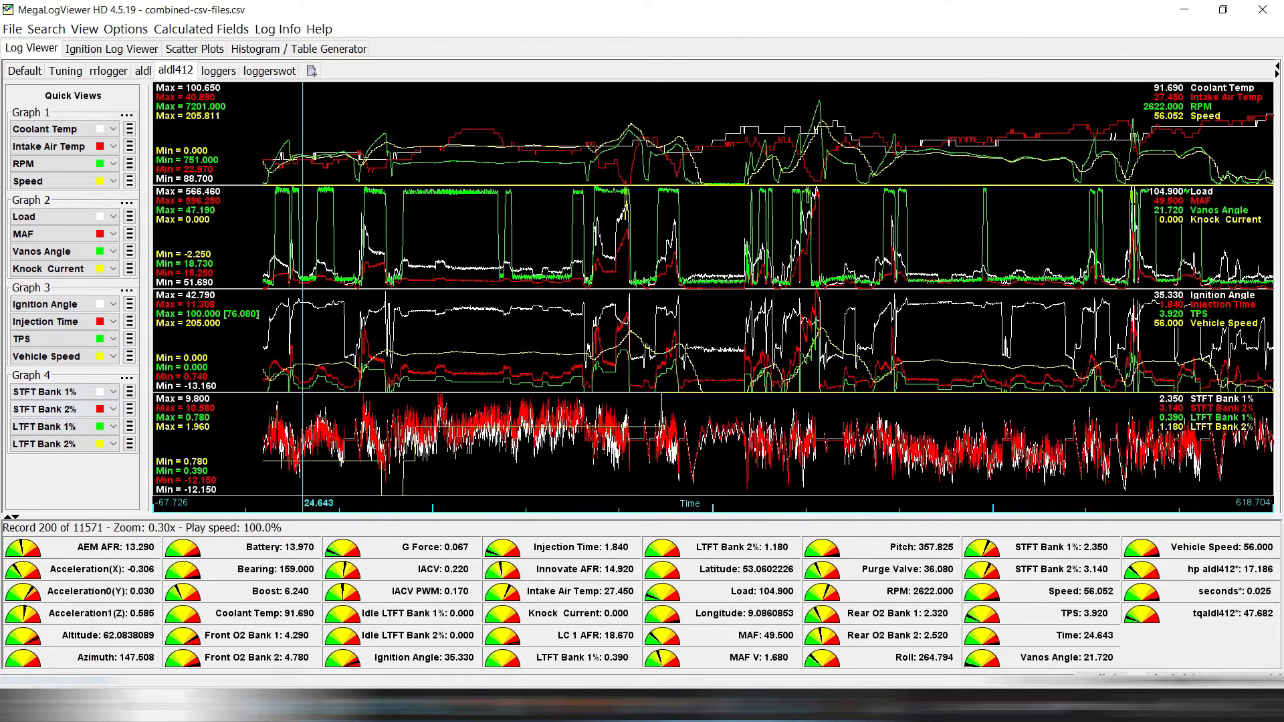
right_click(624, 278)
mouse_move(669, 430)
click(869, 430)
key(Up)
key(Up)
key(Up)
key(Up)
key(Up)
key(Up)
key(Up)
key(Up)
key(Left)
key(Left)
key(Left)
key(Left)
key(Left)
key(Left)
key(Right)
key(Right)
key(Right)
key(Right)
Jump to the maximum MAF point and zoom around that peak.
right_click(708, 258)
mouse_move(736, 463)
click(949, 464)
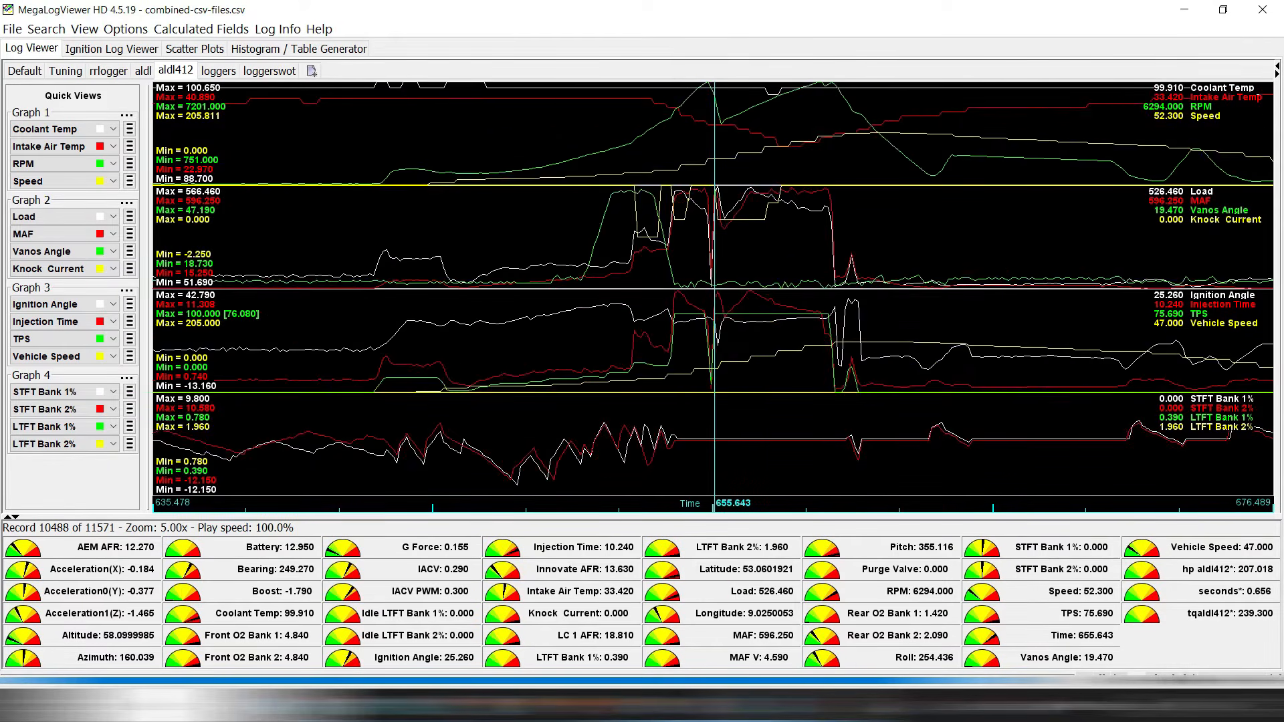
key(Up)
key(Up)
key(Up)
key(Up)
key(Up)
right_click(705, 263)
key(Escape)
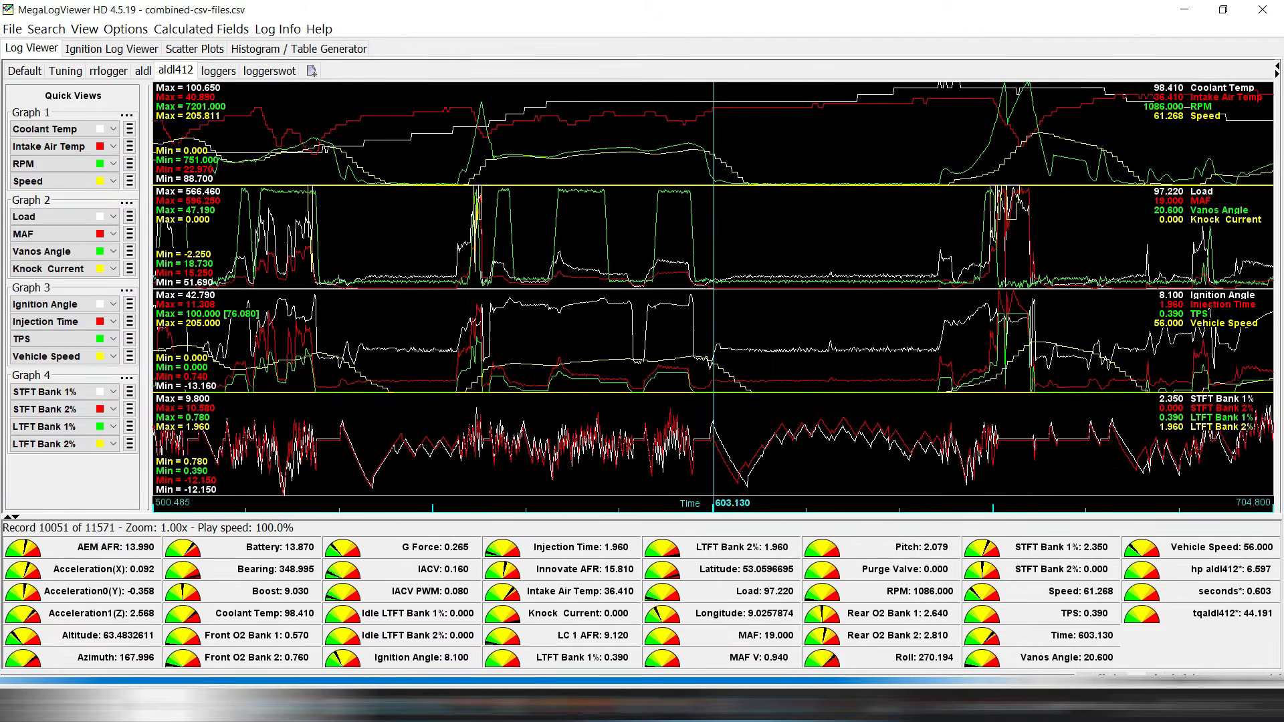
key(Right)
key(Right)
key(Right)
key(Right)
Browse different sections of the log, zooming the graphs in and out.
click(766, 257)
key(Down)
key(Down)
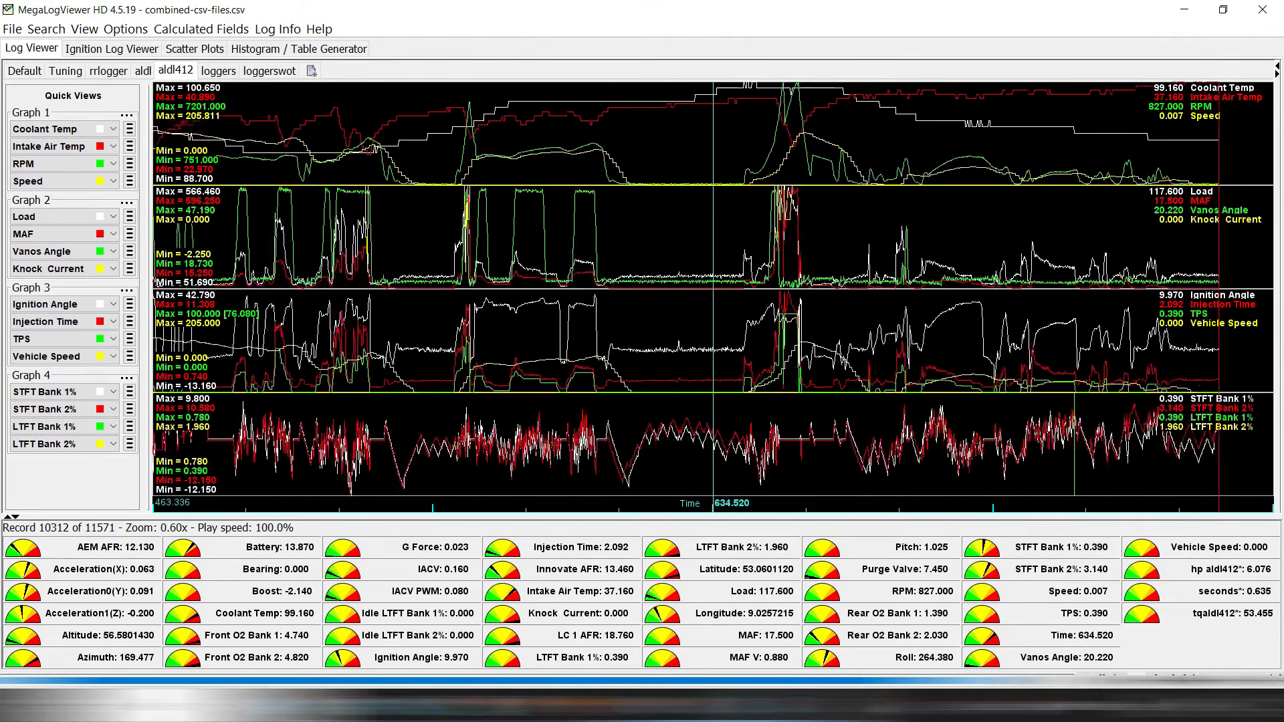
key(Down)
key(Down)
click(358, 258)
click(693, 257)
key(Up)
key(Up)
key(Up)
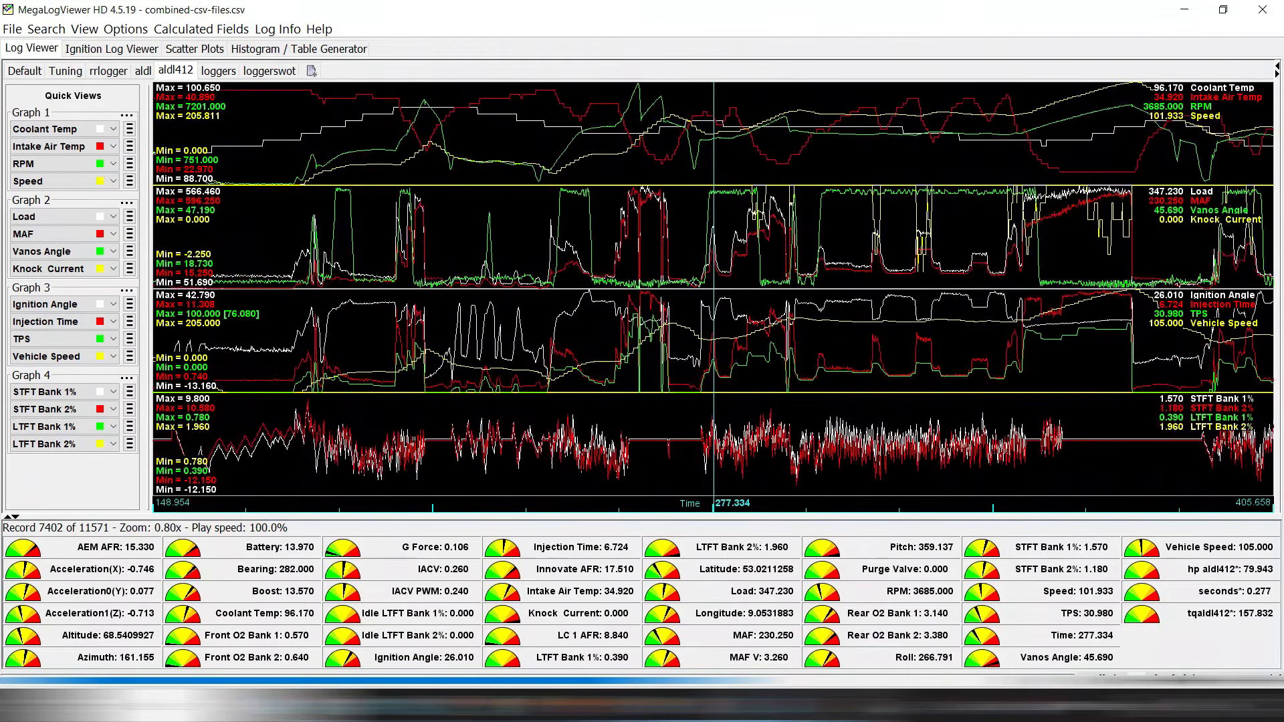
click(869, 257)
click(804, 257)
key(Up)
key(Up)
key(Up)
key(Down)
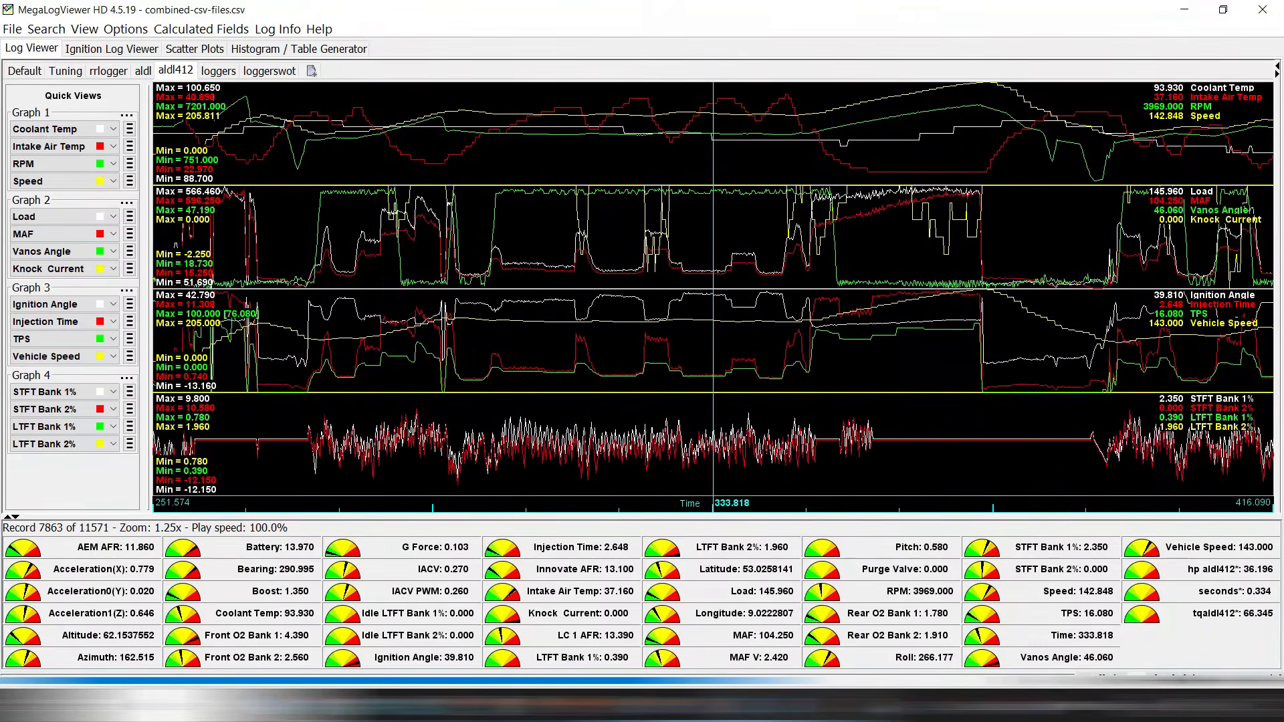
click(671, 258)
Position the cursor at about 303 s and zoom the graphs to 10x.
key(Left)
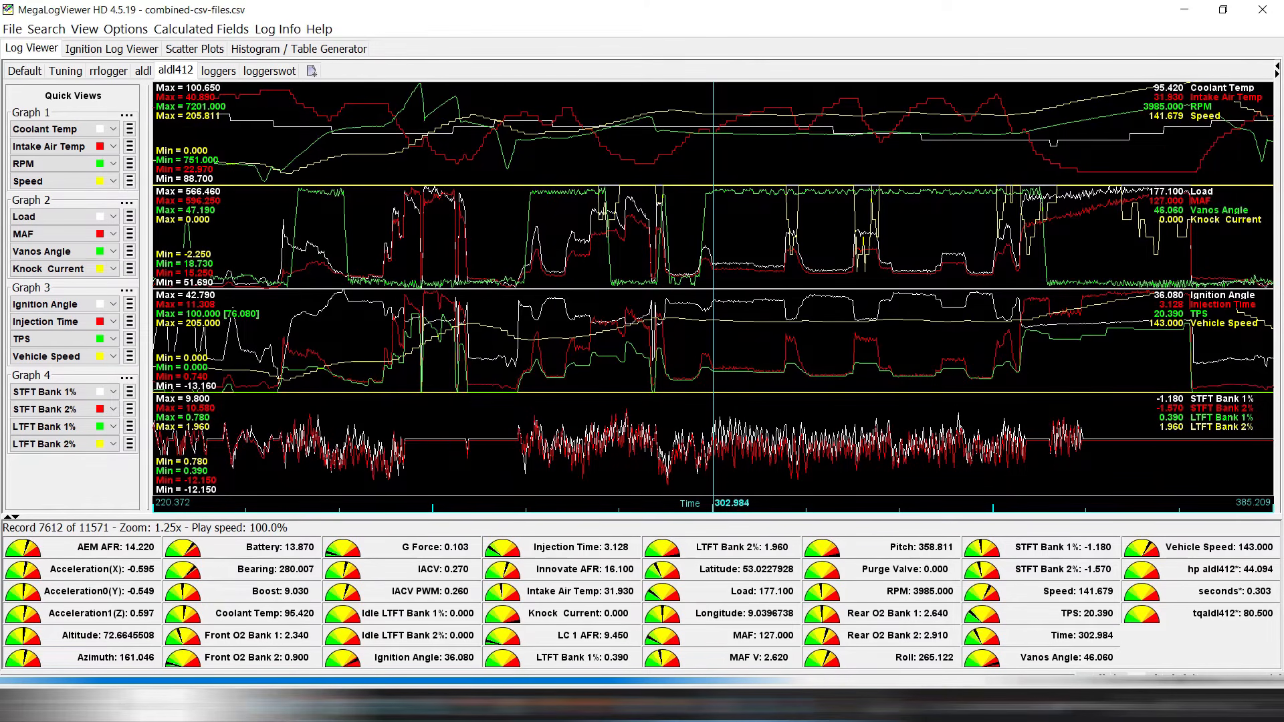
click(605, 257)
key(Up)
key(Up)
key(Up)
key(Up)
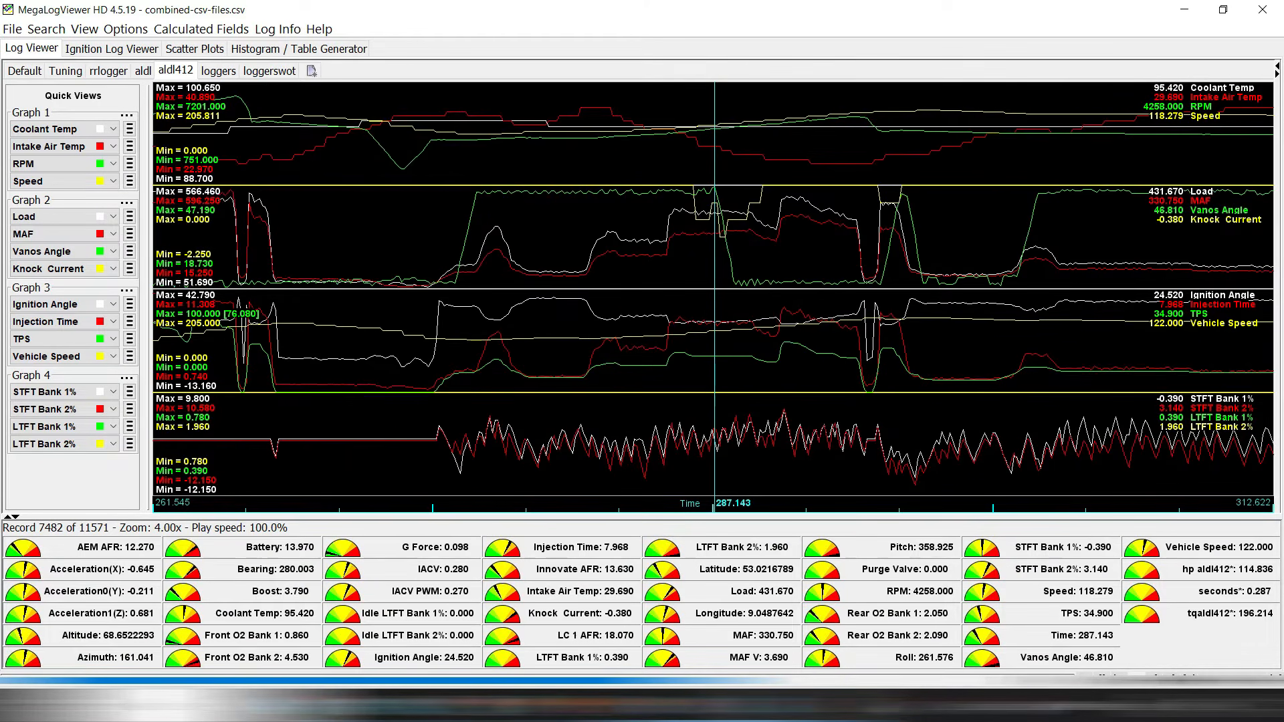
click(835, 258)
click(835, 258)
click(835, 257)
key(Up)
key(Up)
key(Up)
key(Up)
key(Up)
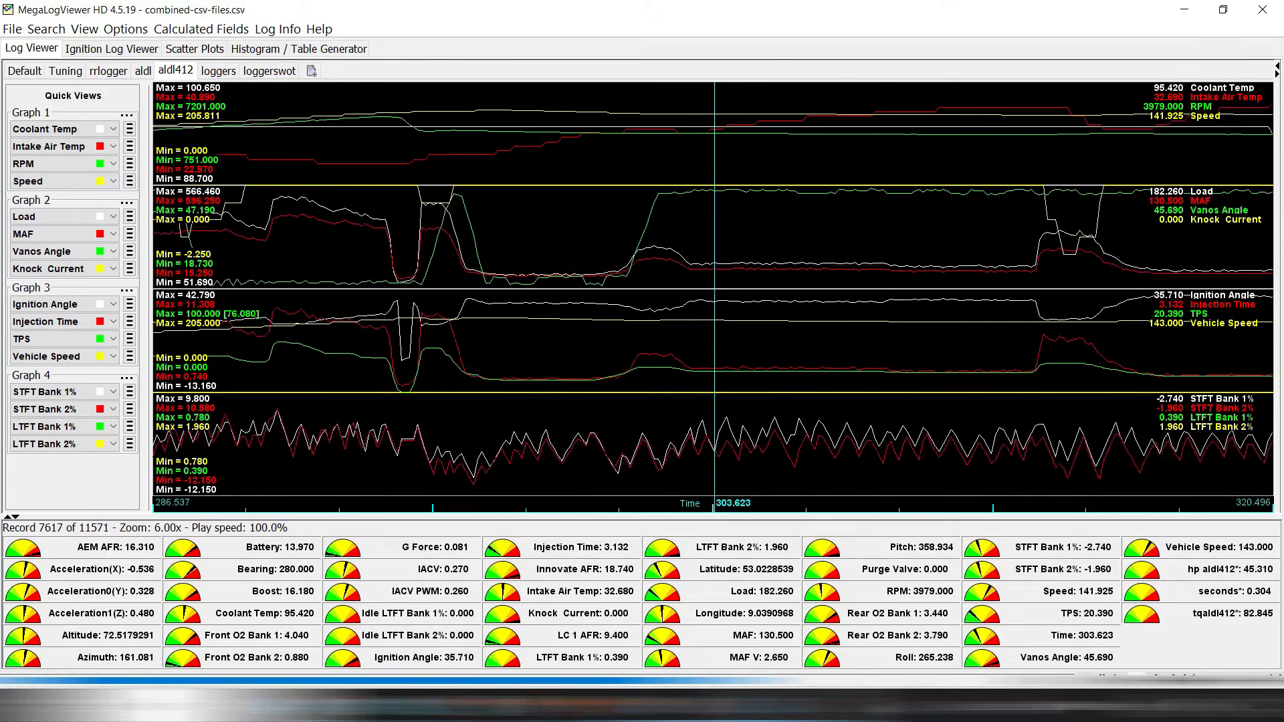
key(Up)
key(Right)
key(Right)
key(Right)
key(Right)
key(Left)
key(Left)
key(Left)
key(Left)
key(Left)
key(Left)
key(Left)
key(Left)
key(Left)
key(Left)
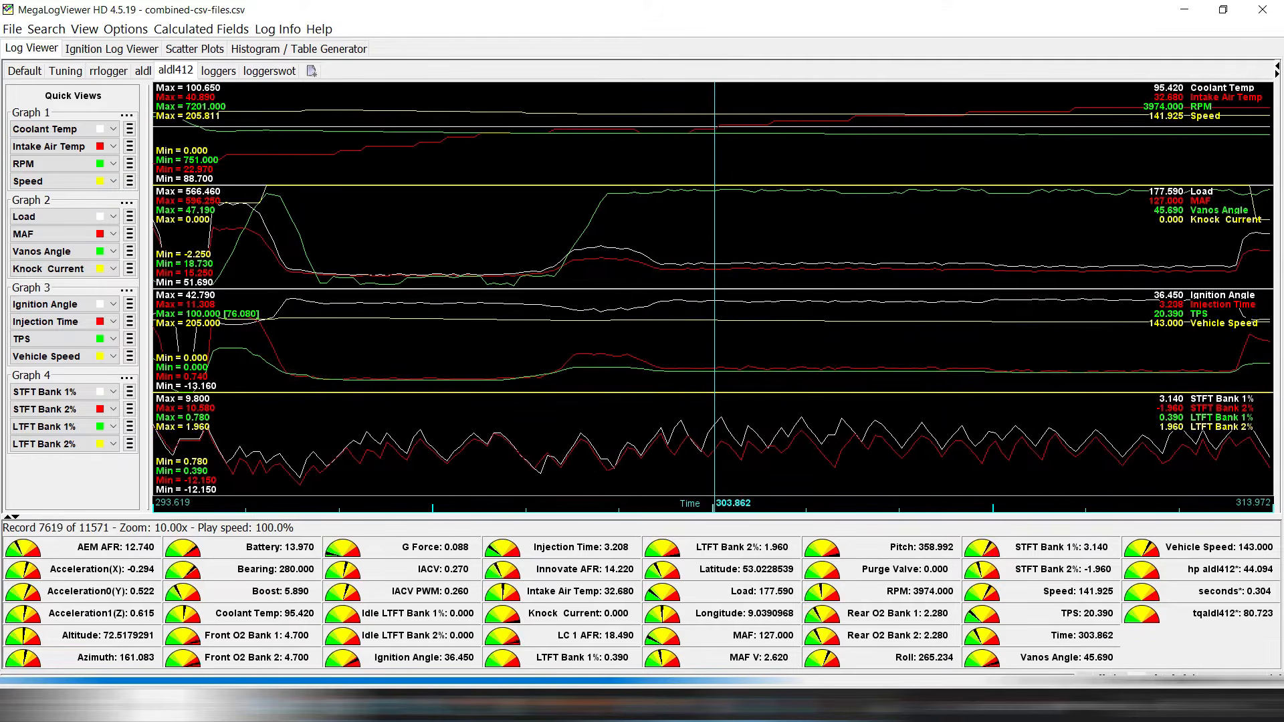
key(Right)
key(Right)
key(Right)
key(Right)
key(Right)
key(Right)
key(Right)
key(Right)
key(Right)
key(Right)
key(Right)
key(Right)
key(Right)
key(Right)
key(Right)
key(Right)
key(Right)
key(Right)
key(Right)
key(Right)
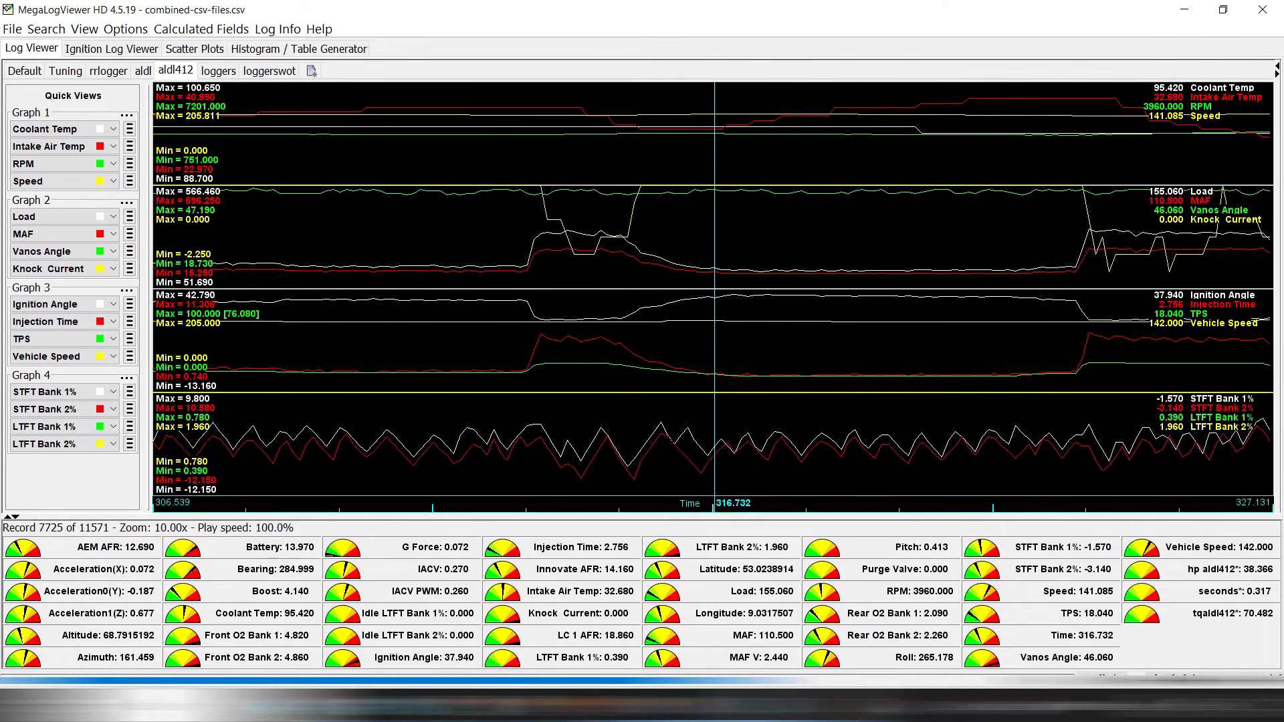
Compare with RomRaider's Fuel Injection - Base table, then show MegaLogViewer's Load vs RPM STFT table.
key(alt+Tab)
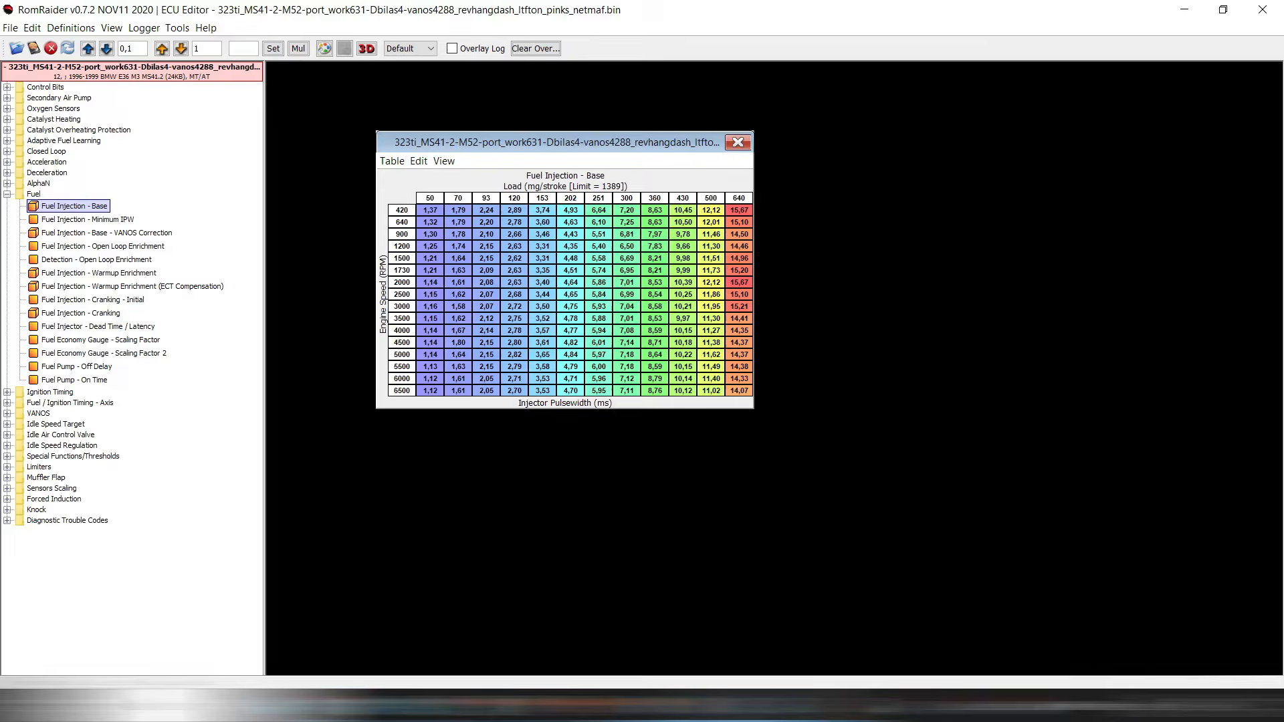
key(alt+Tab)
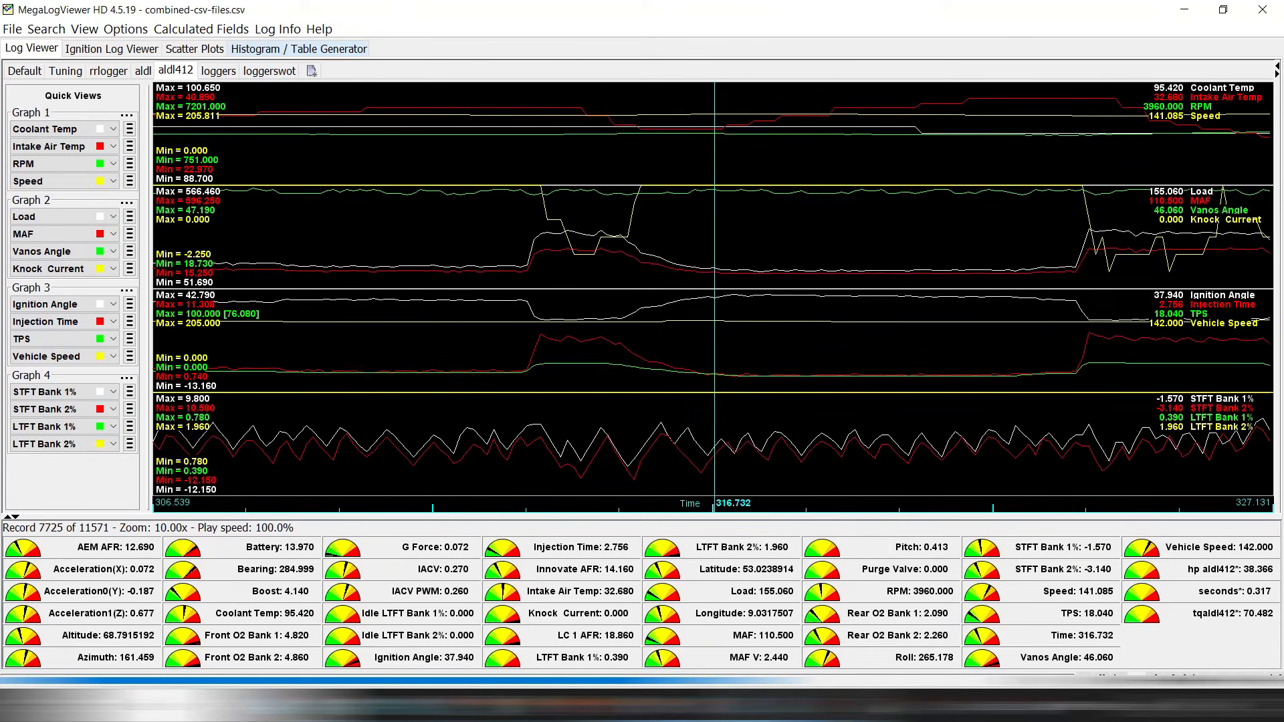
click(298, 48)
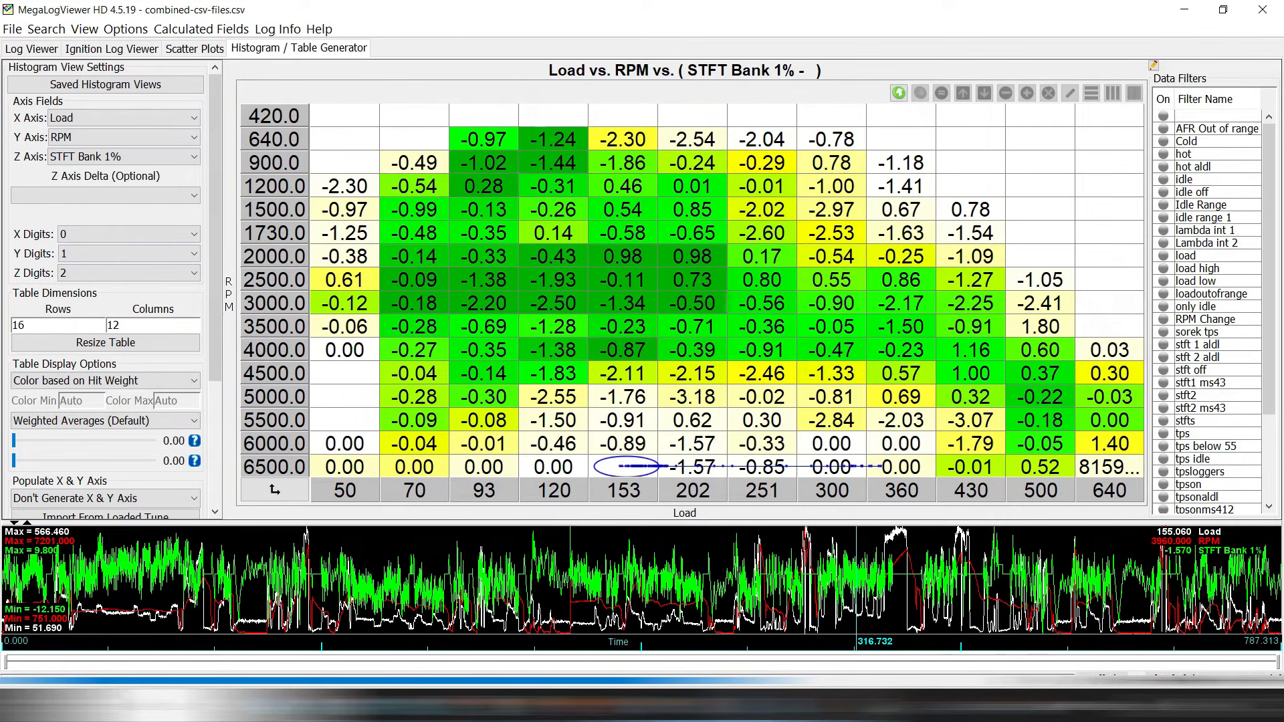
mouse_move(547, 318)
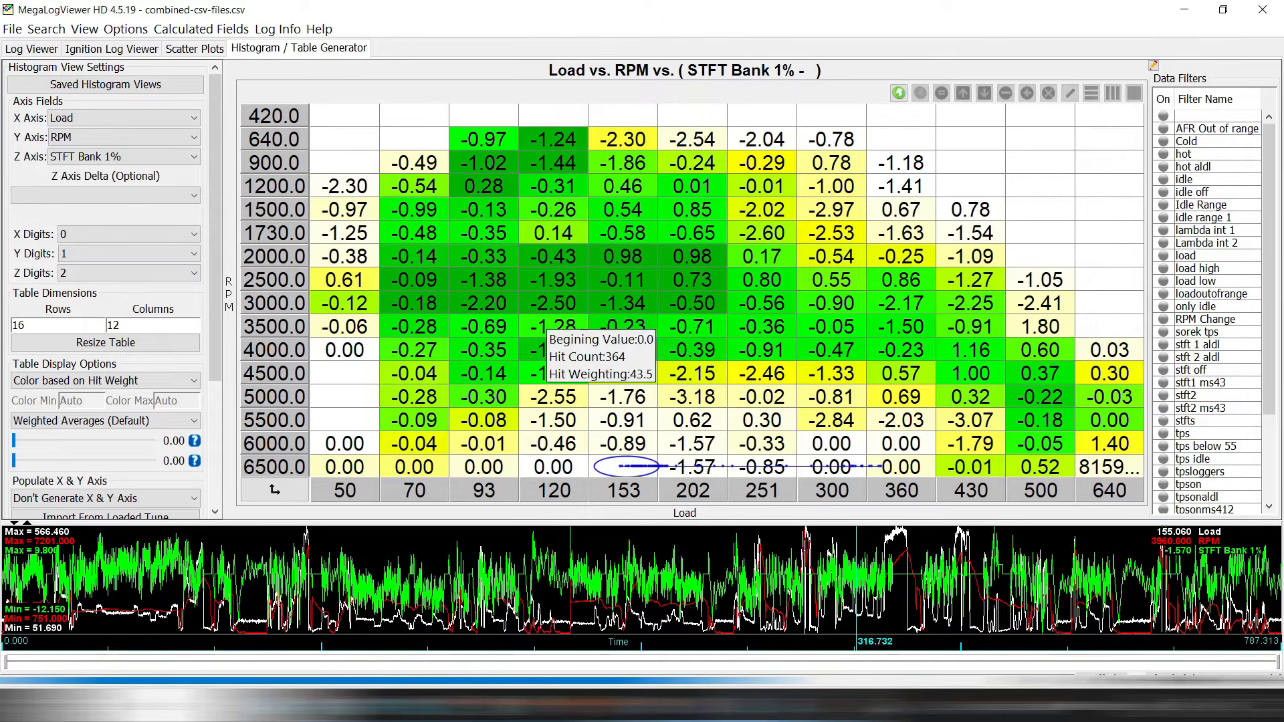
mouse_move(676, 275)
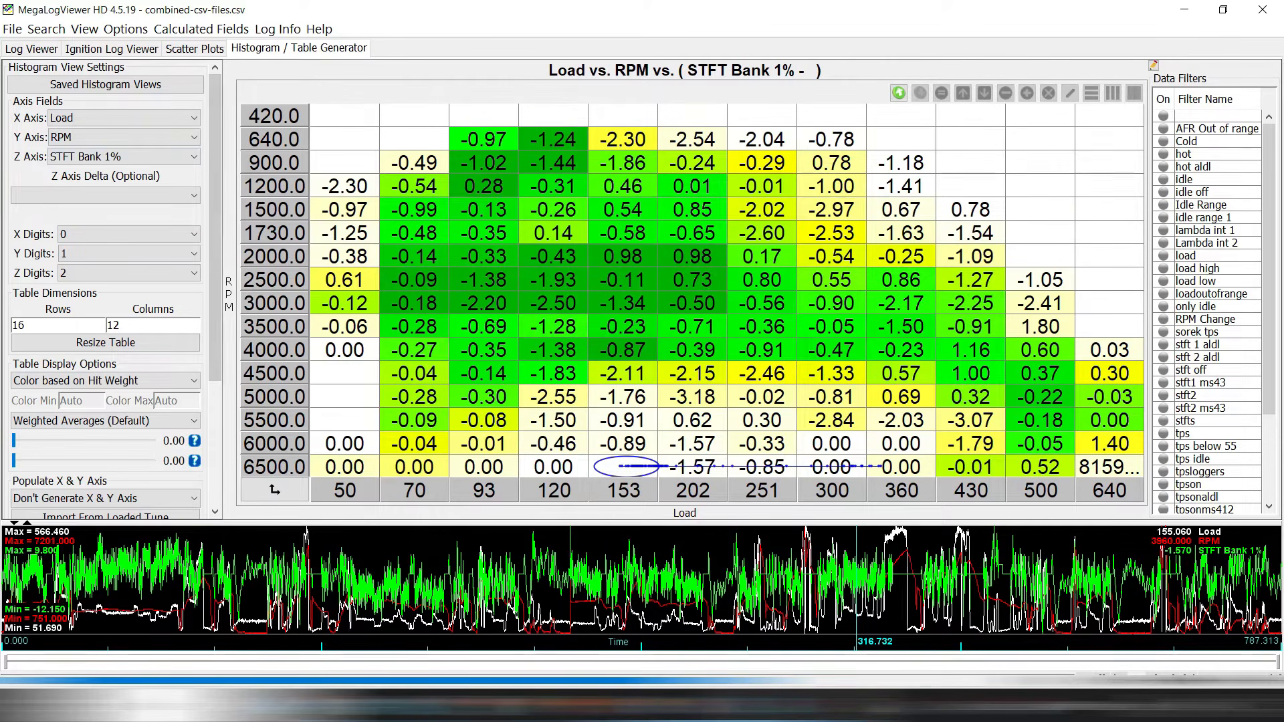
click(553, 256)
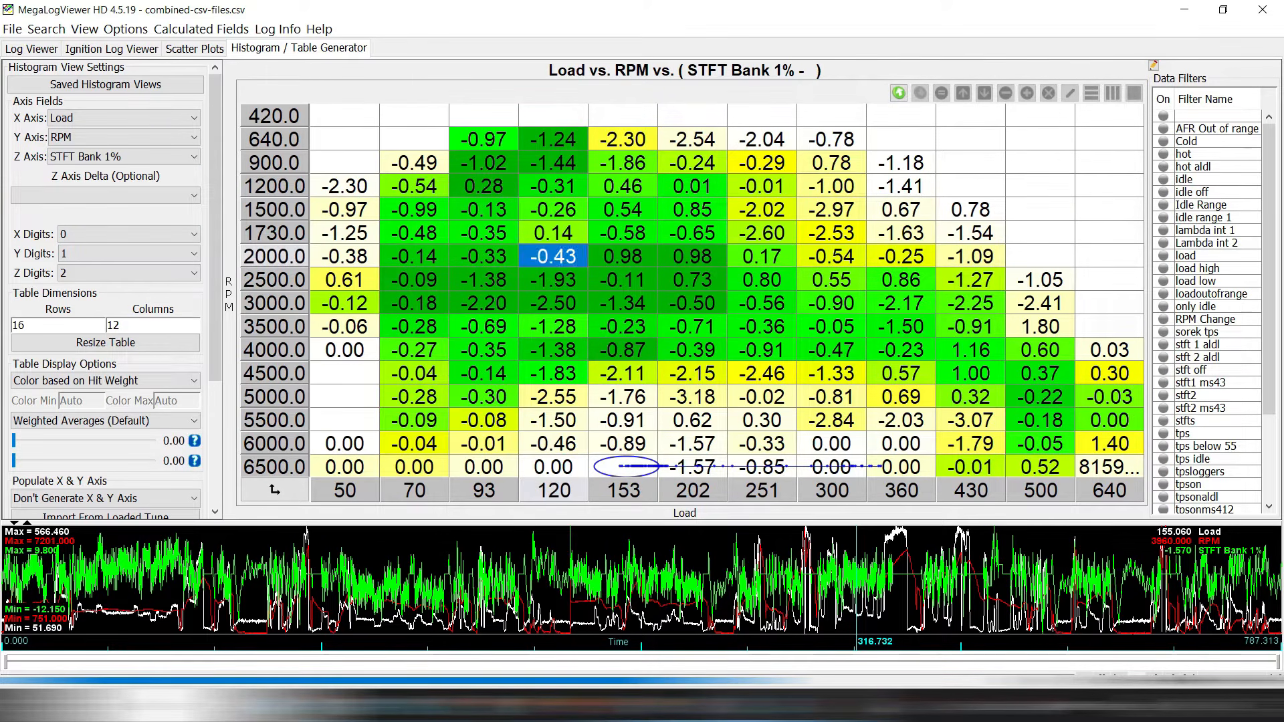
click(552, 303)
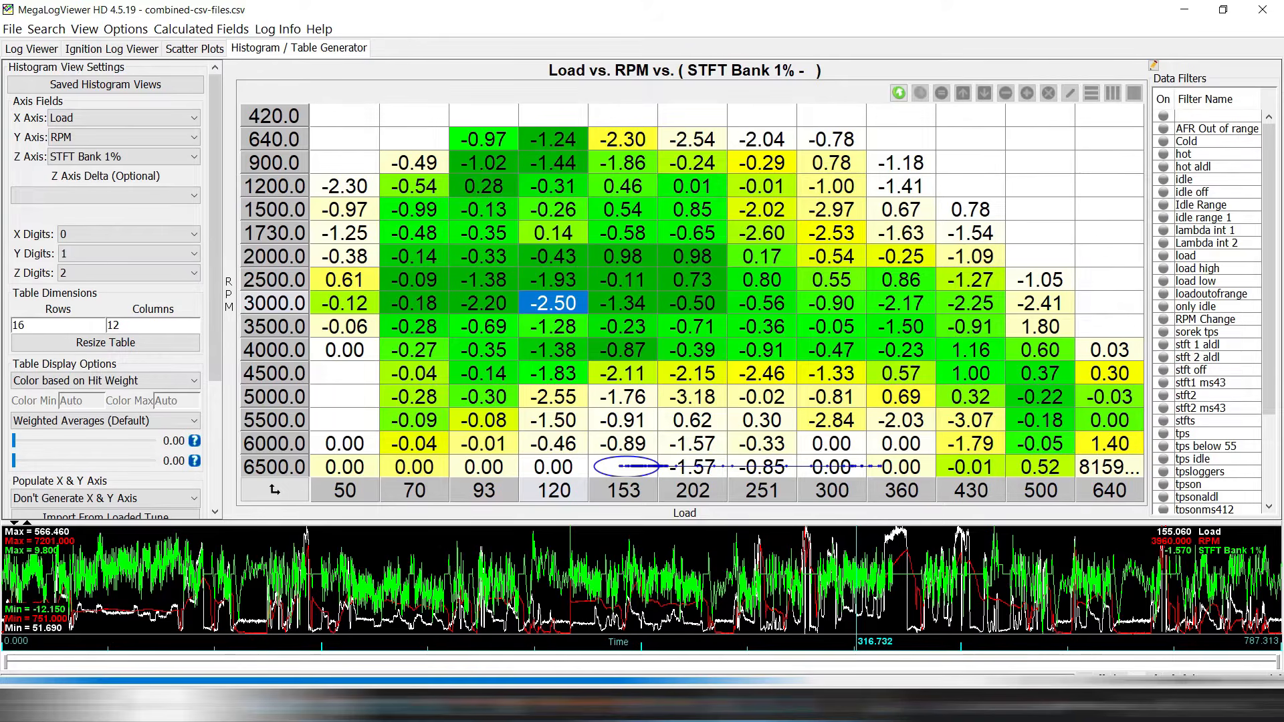
click(623, 279)
click(622, 303)
click(553, 303)
click(553, 256)
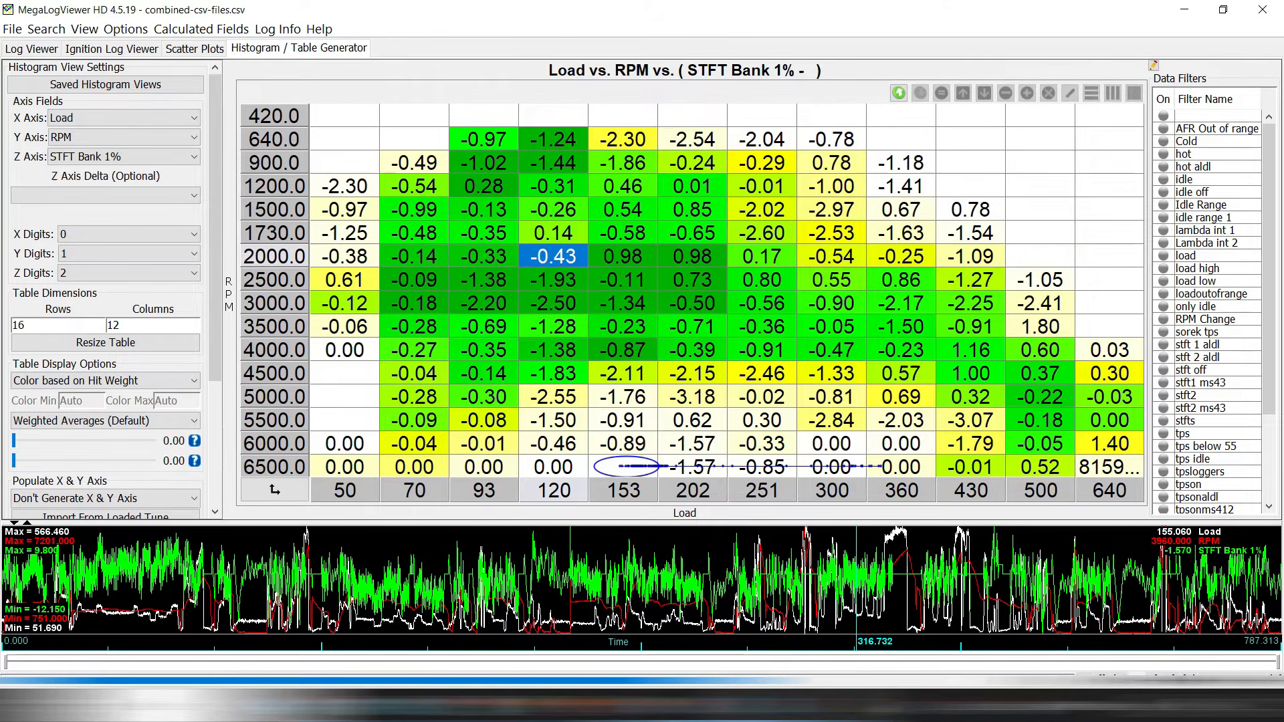
mouse_move(553, 256)
click(13, 441)
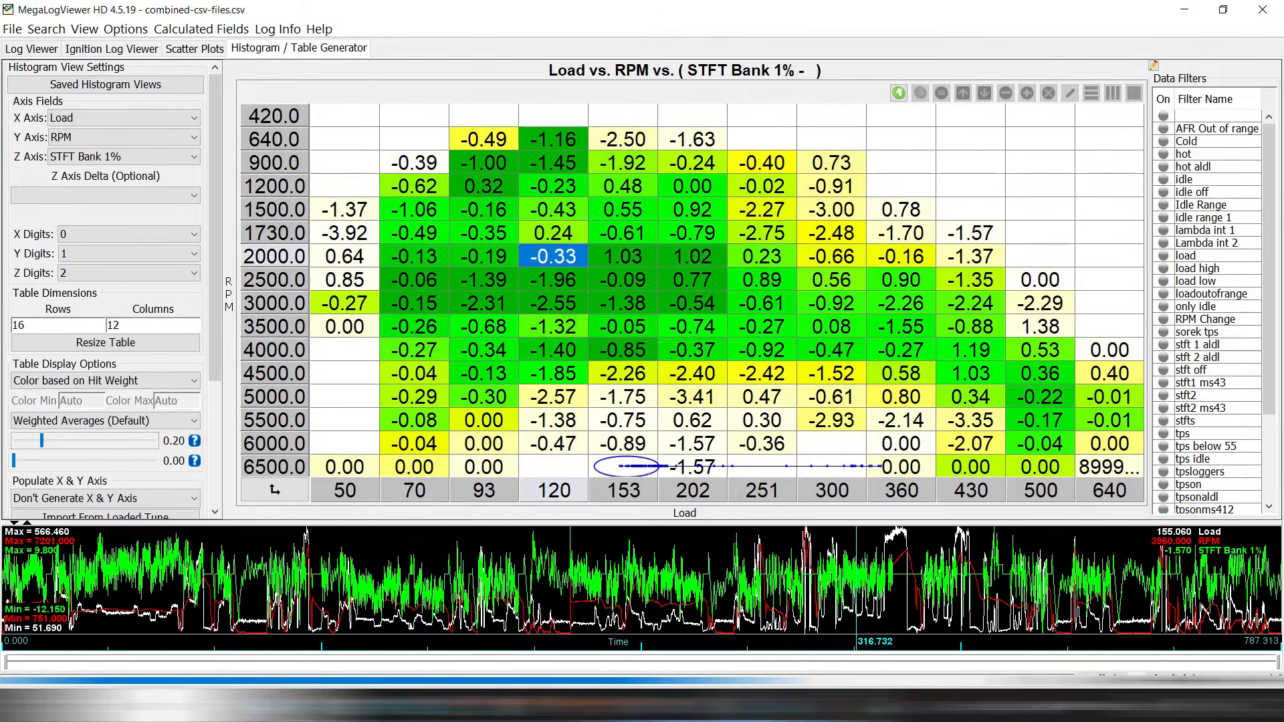
mouse_move(28, 440)
mouse_down()
mouse_move(16, 440)
mouse_move(46, 441)
mouse_move(16, 441)
mouse_move(16, 460)
mouse_up()
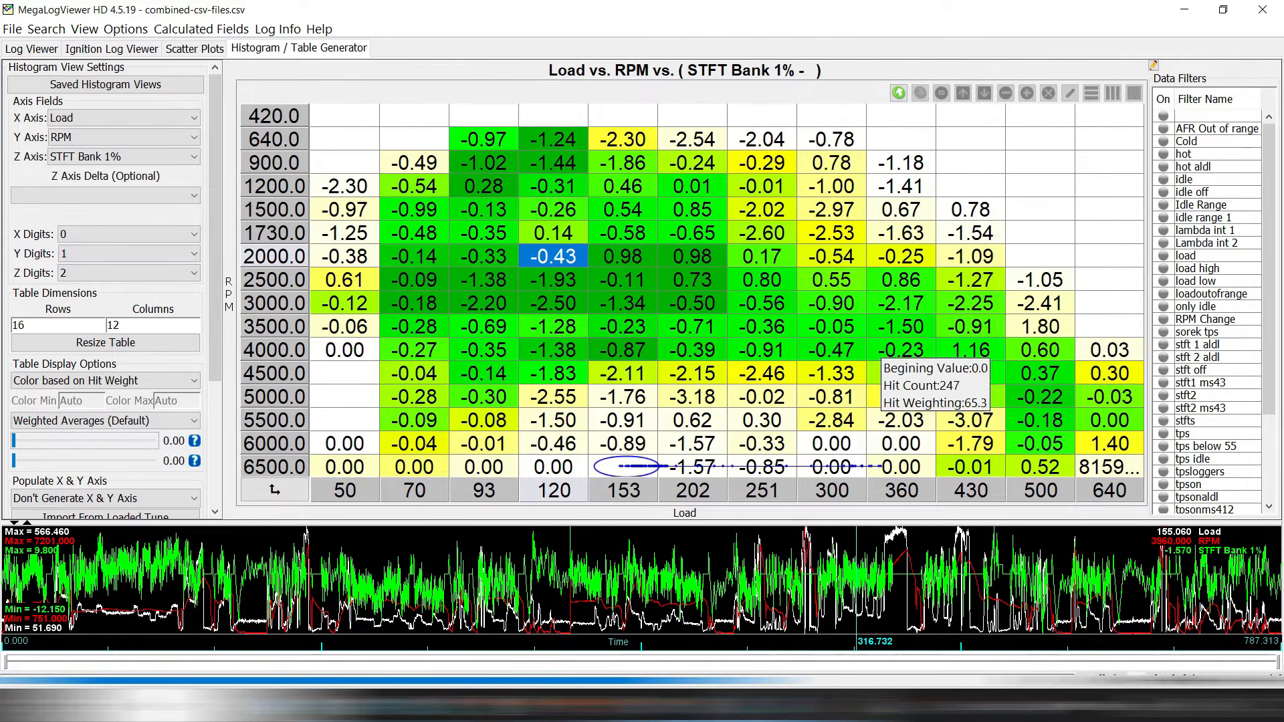
Enable the stft 1 aldl, stft 2 aldl and transientaldl412 data filters.
click(1163, 345)
click(1163, 358)
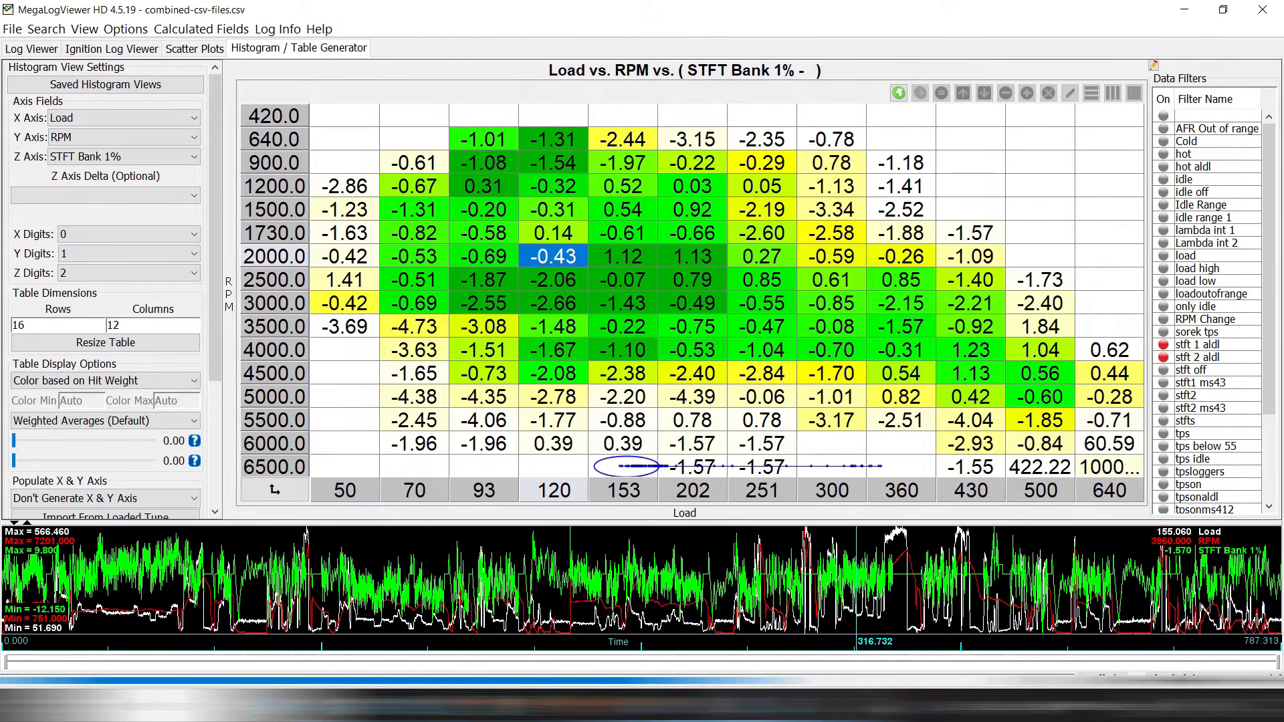
scroll(1210, 311, down, 3)
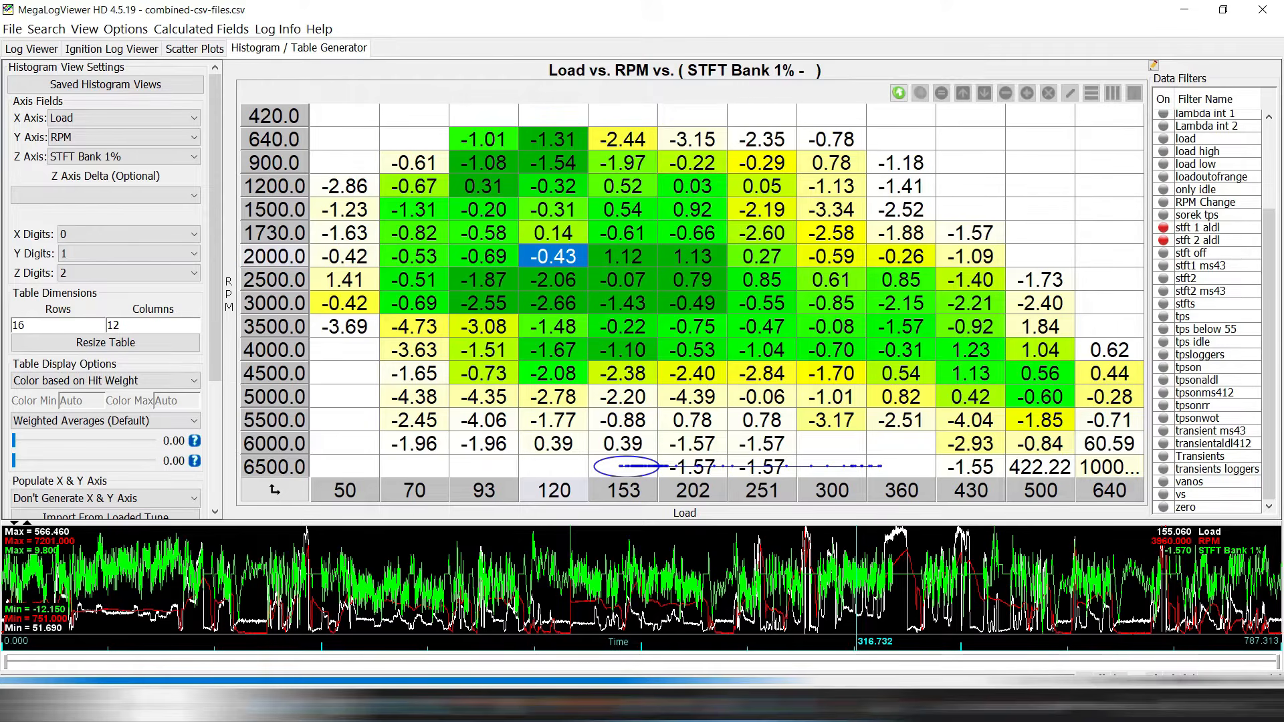
mouse_move(660, 367)
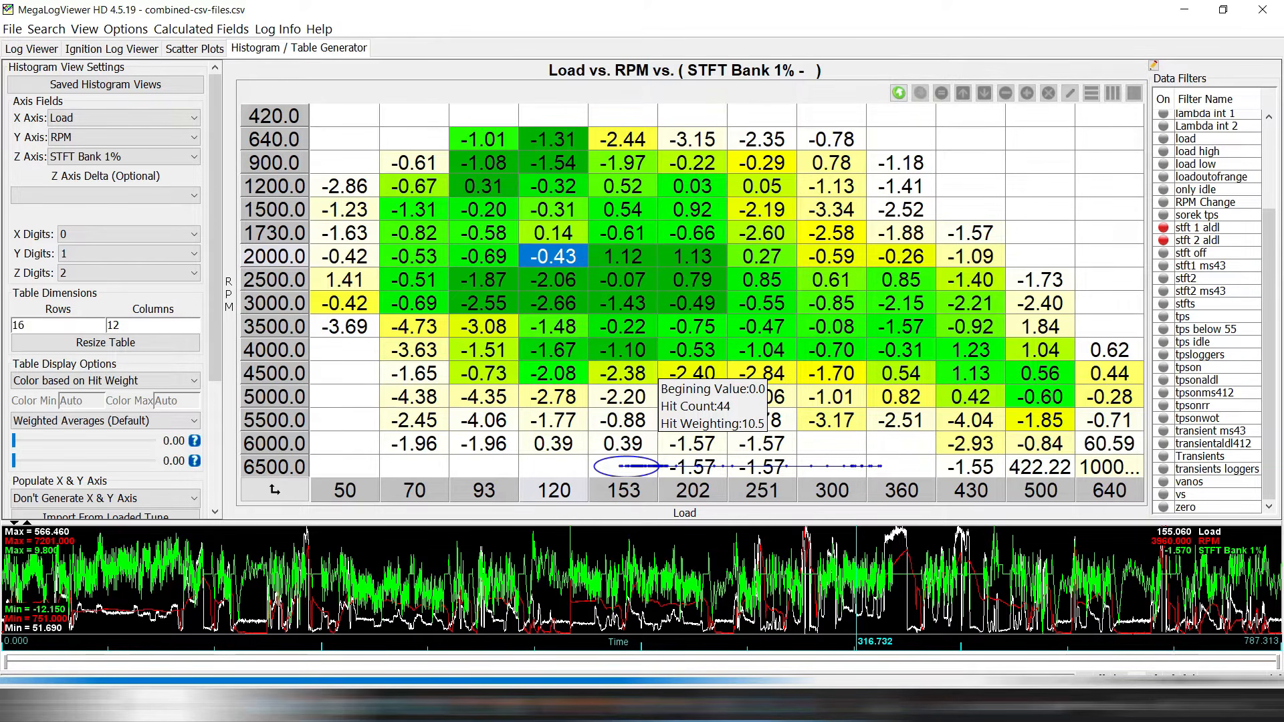
mouse_move(741, 297)
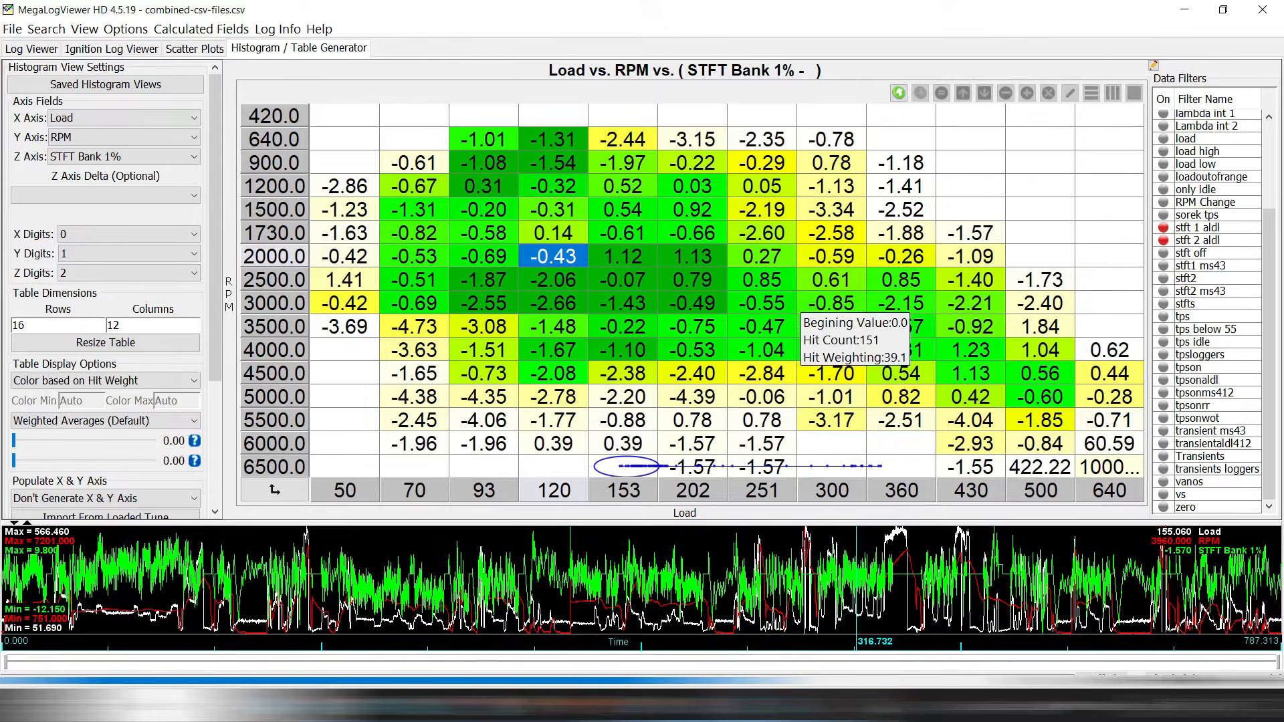
mouse_move(973, 319)
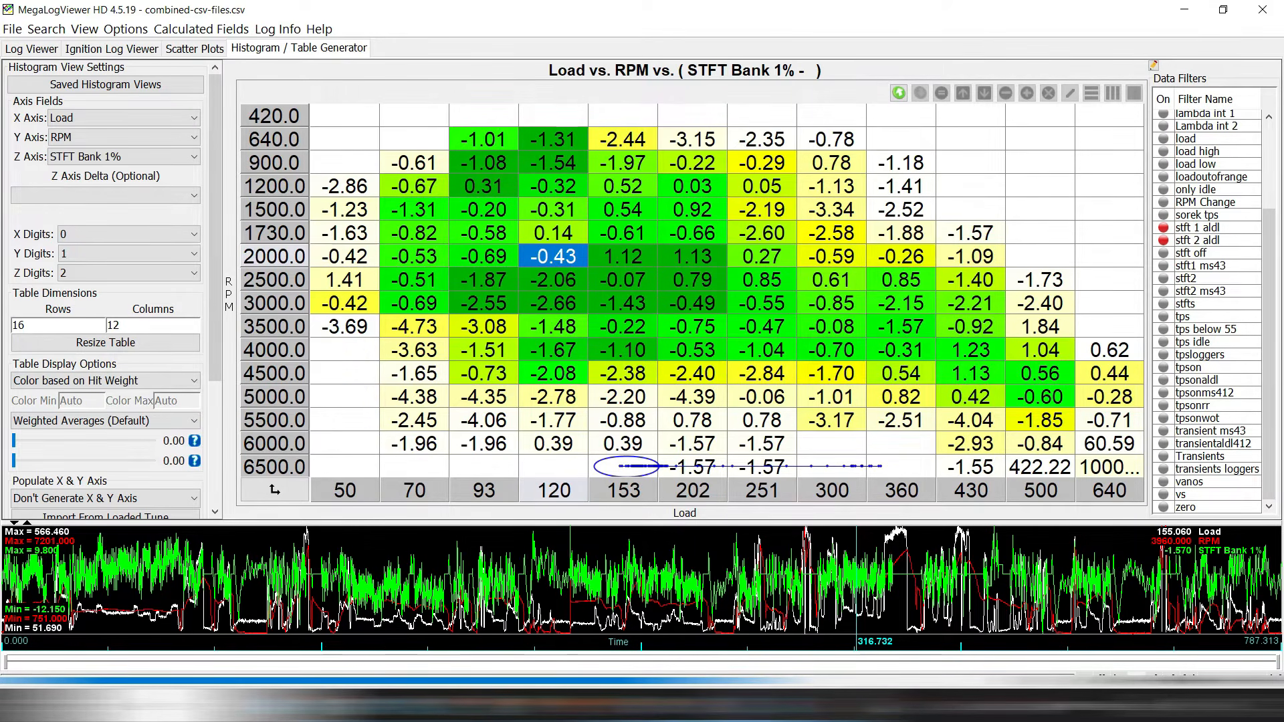
click(1164, 444)
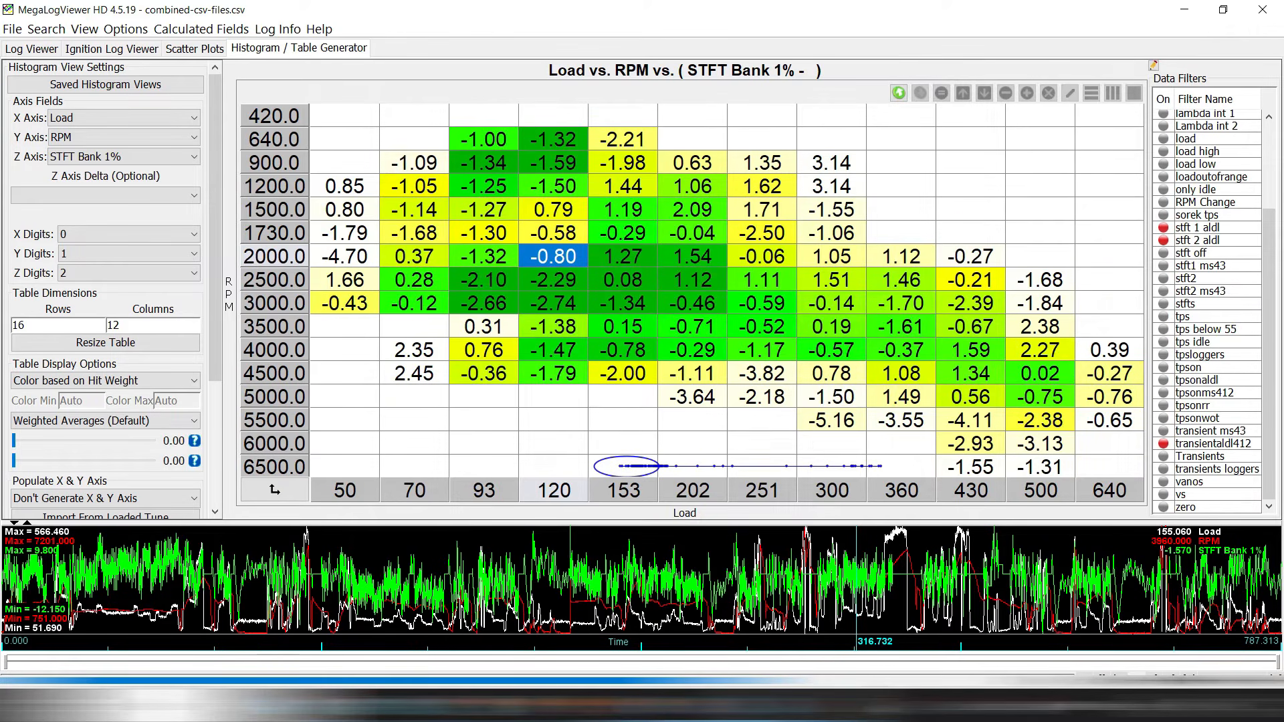
Inspect the load 120–202, 2000–3000 RPM cells, then switch the Z axis to STFT Bank 2%.
mouse_move(735, 372)
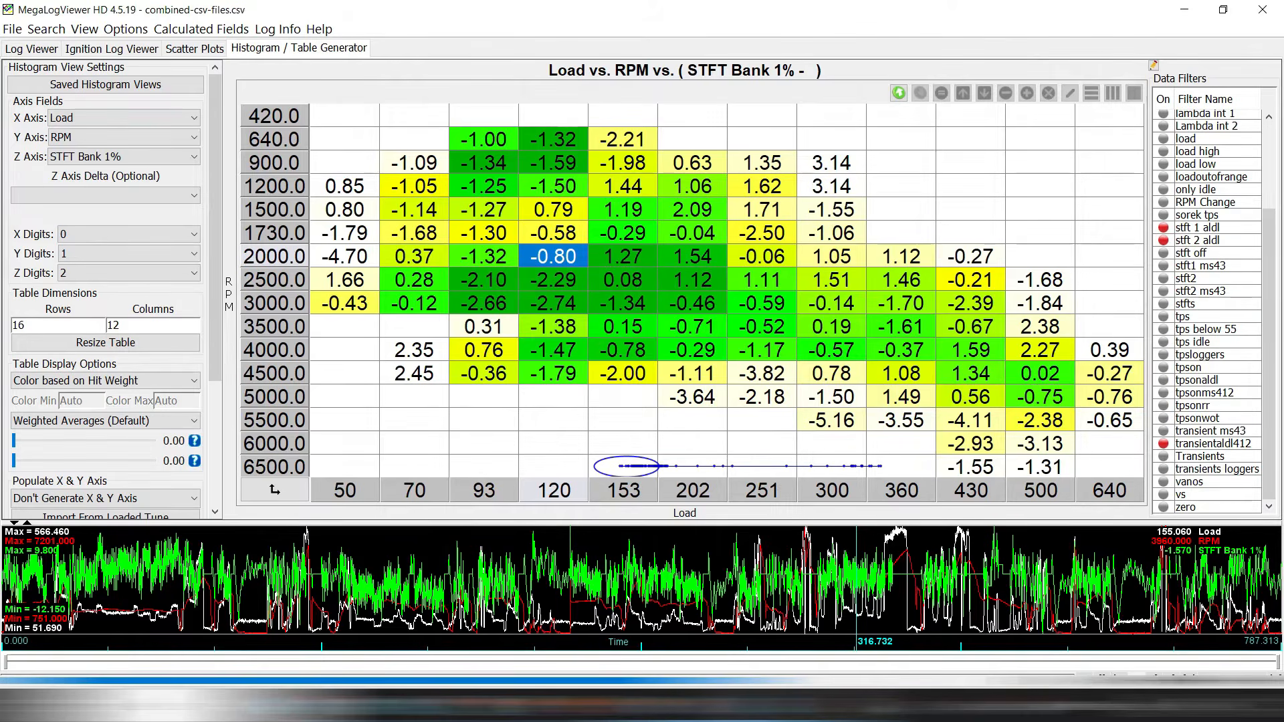
mouse_move(714, 314)
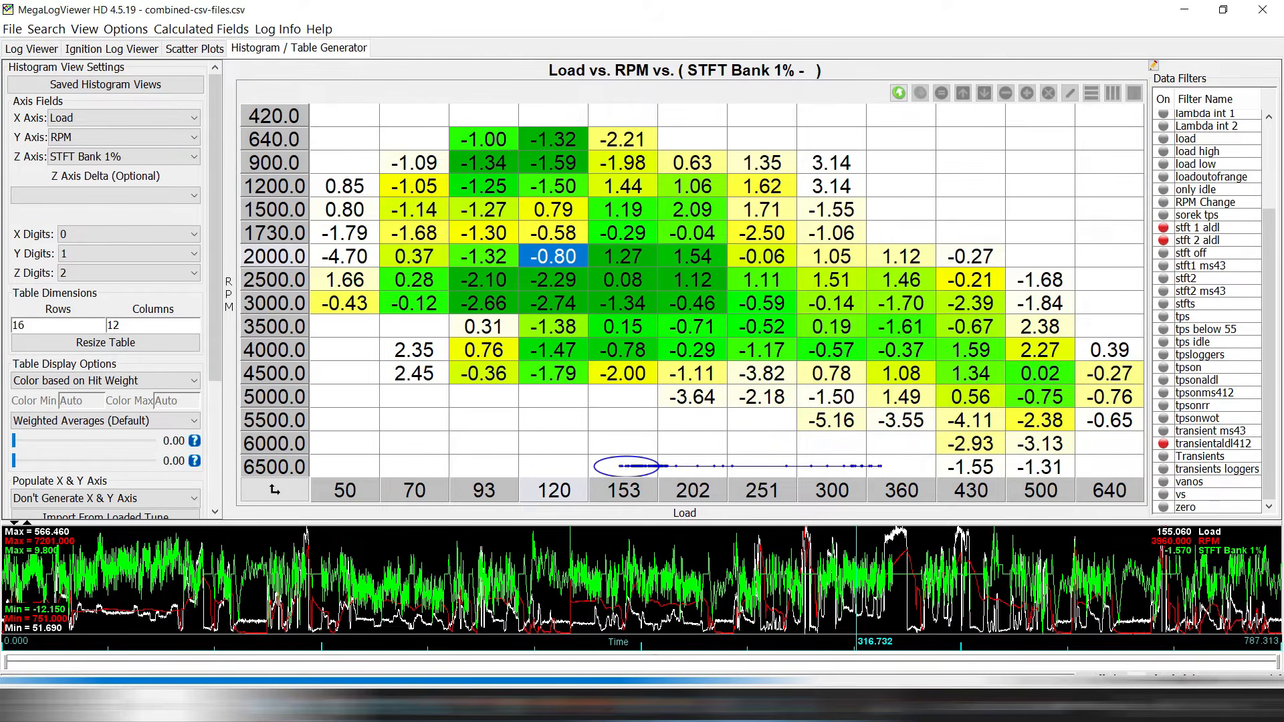
drag(622, 280, 691, 257)
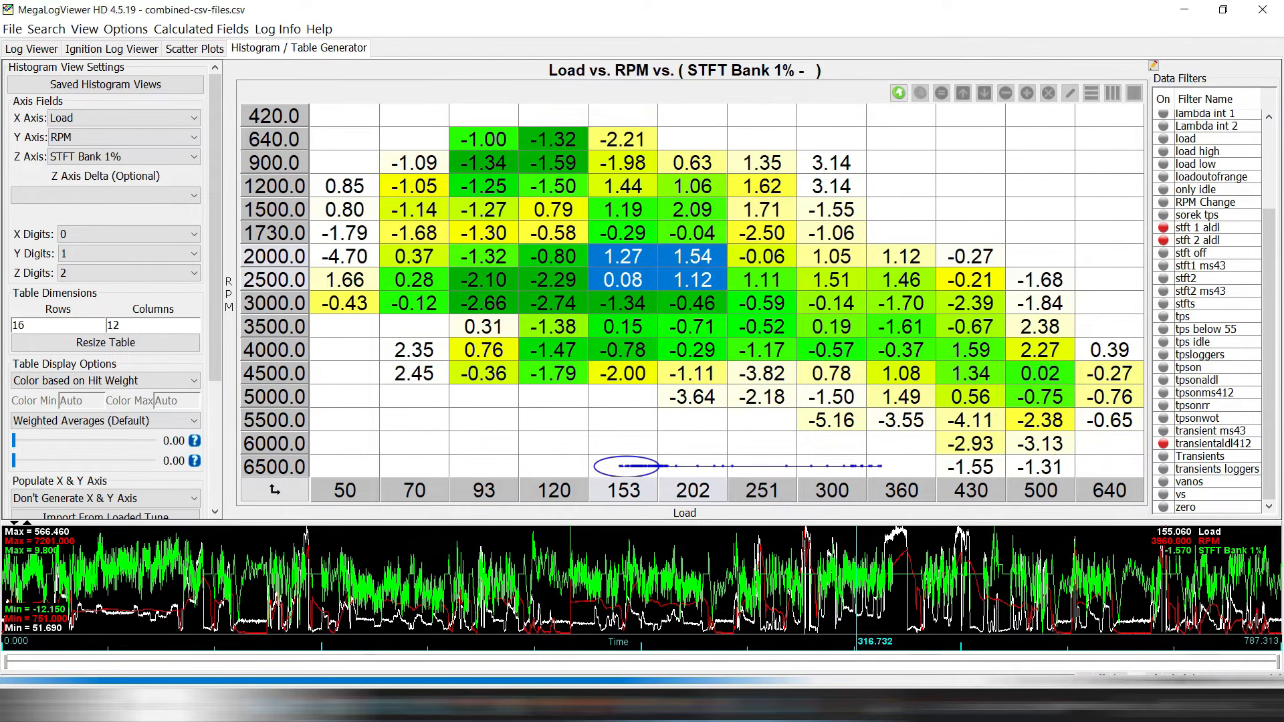
click(553, 280)
drag(554, 304, 554, 279)
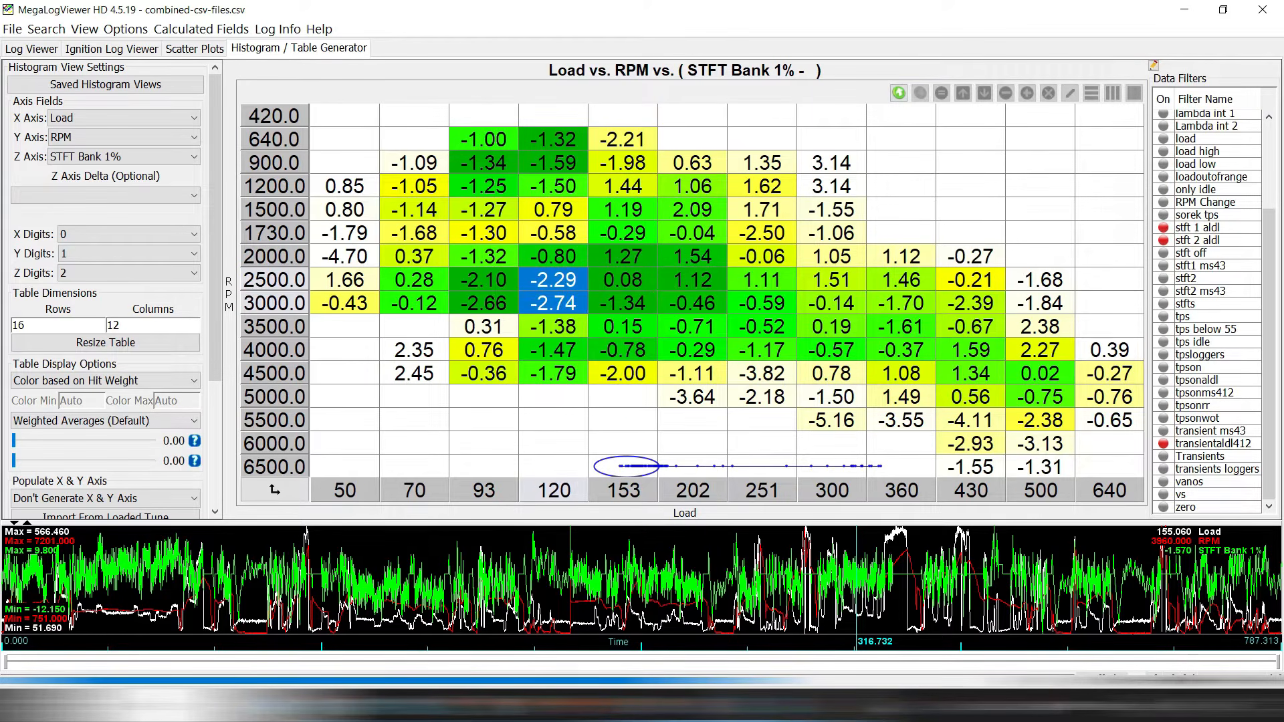
click(692, 304)
click(192, 157)
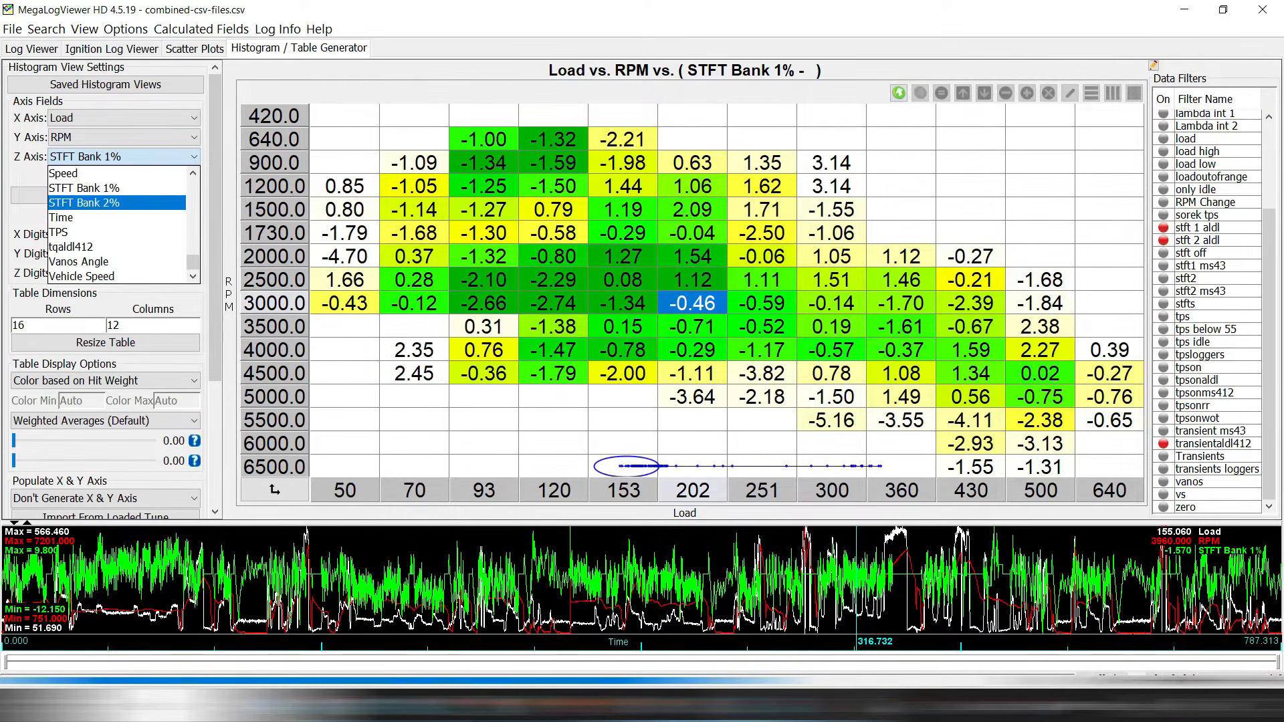
click(121, 201)
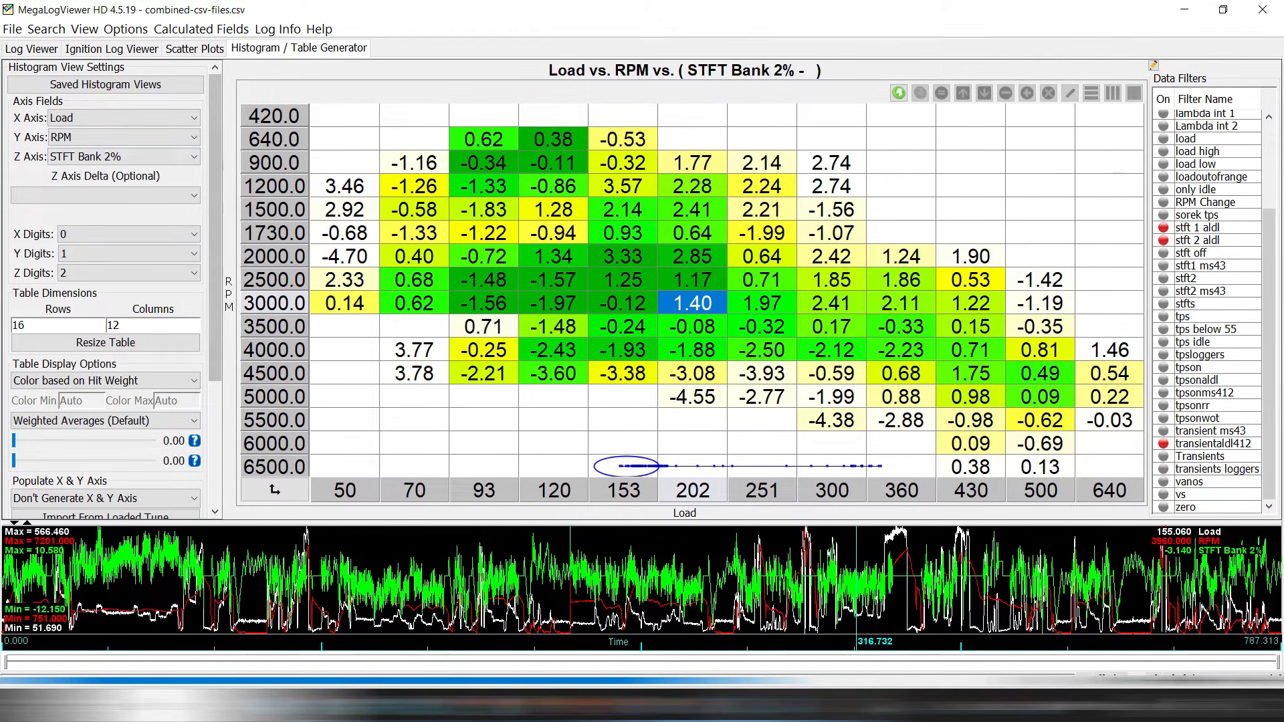
key(alt+Tab)
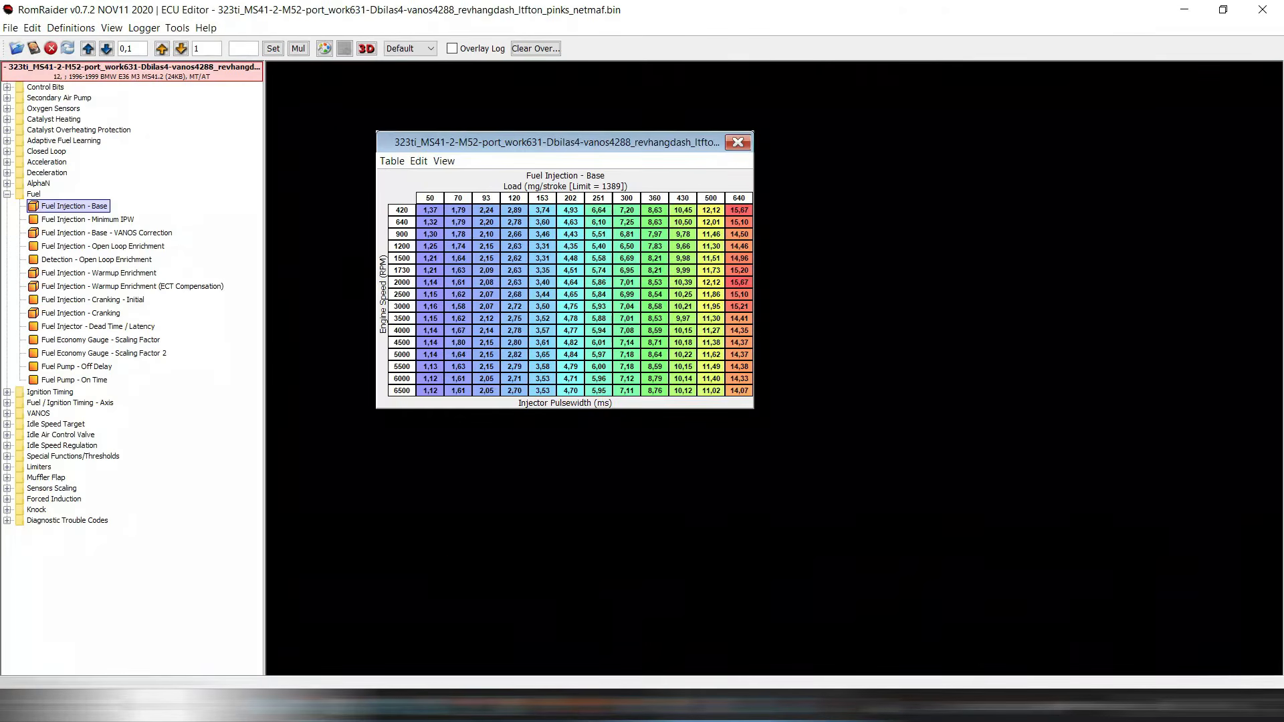
drag(556, 142, 583, 198)
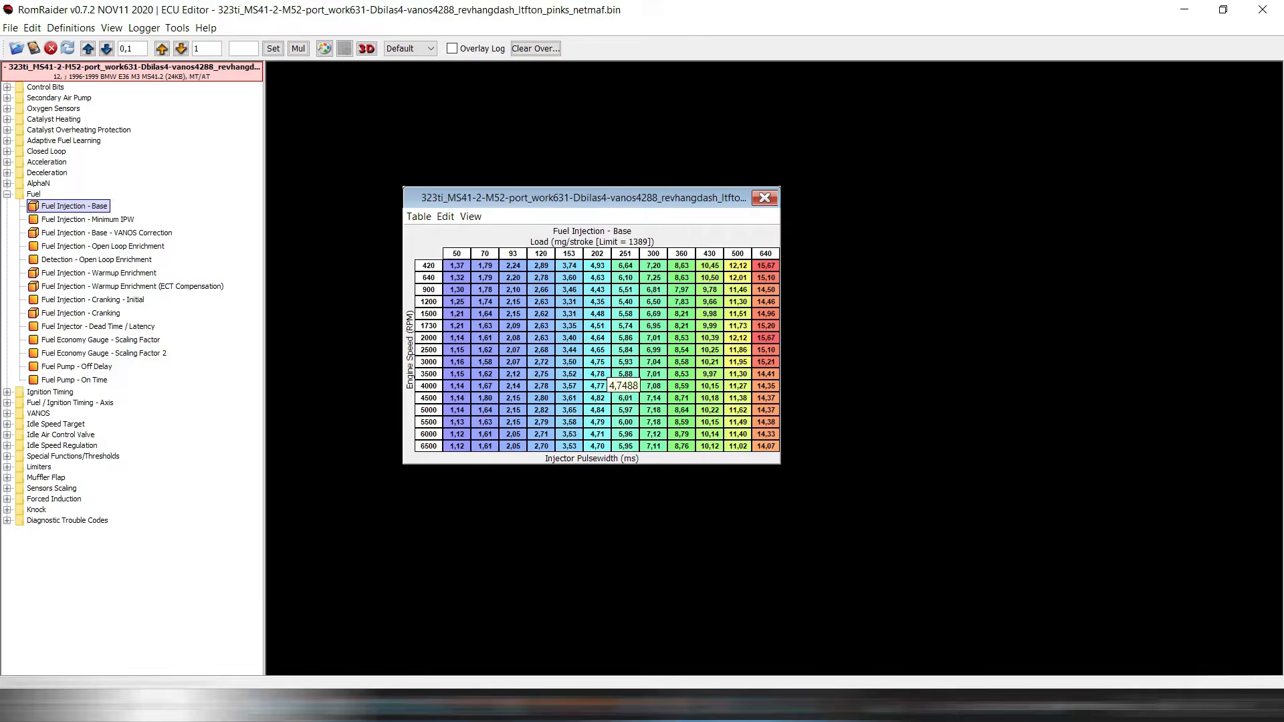
key(alt+Tab)
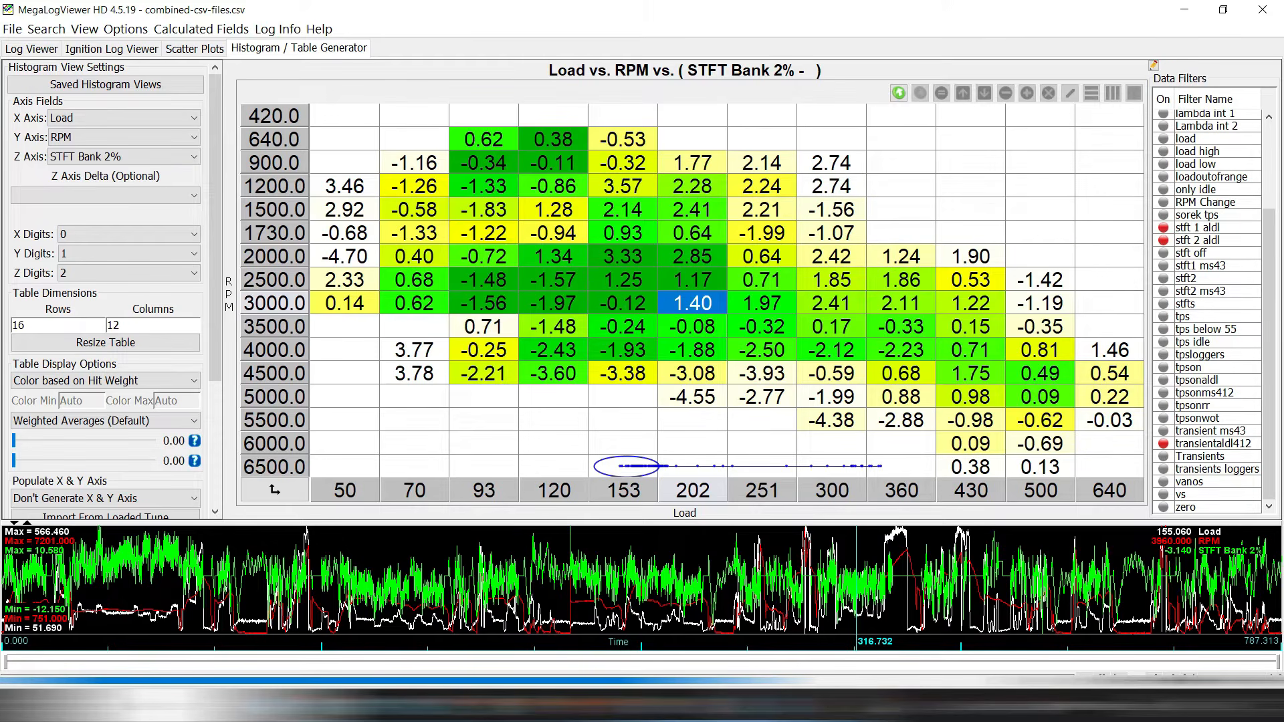
Check the 2000 RPM, load 153 cell, set Z axis back to STFT Bank 1%, and view the log graphs.
click(622, 256)
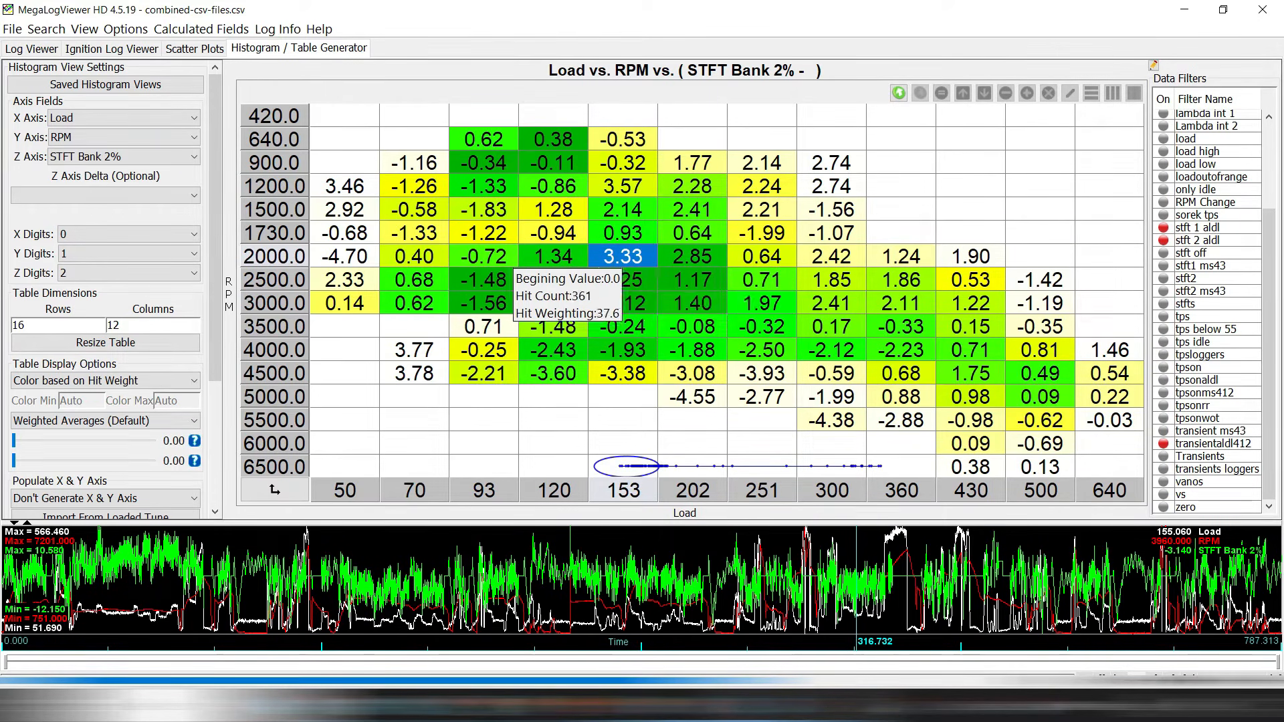
click(120, 156)
click(117, 260)
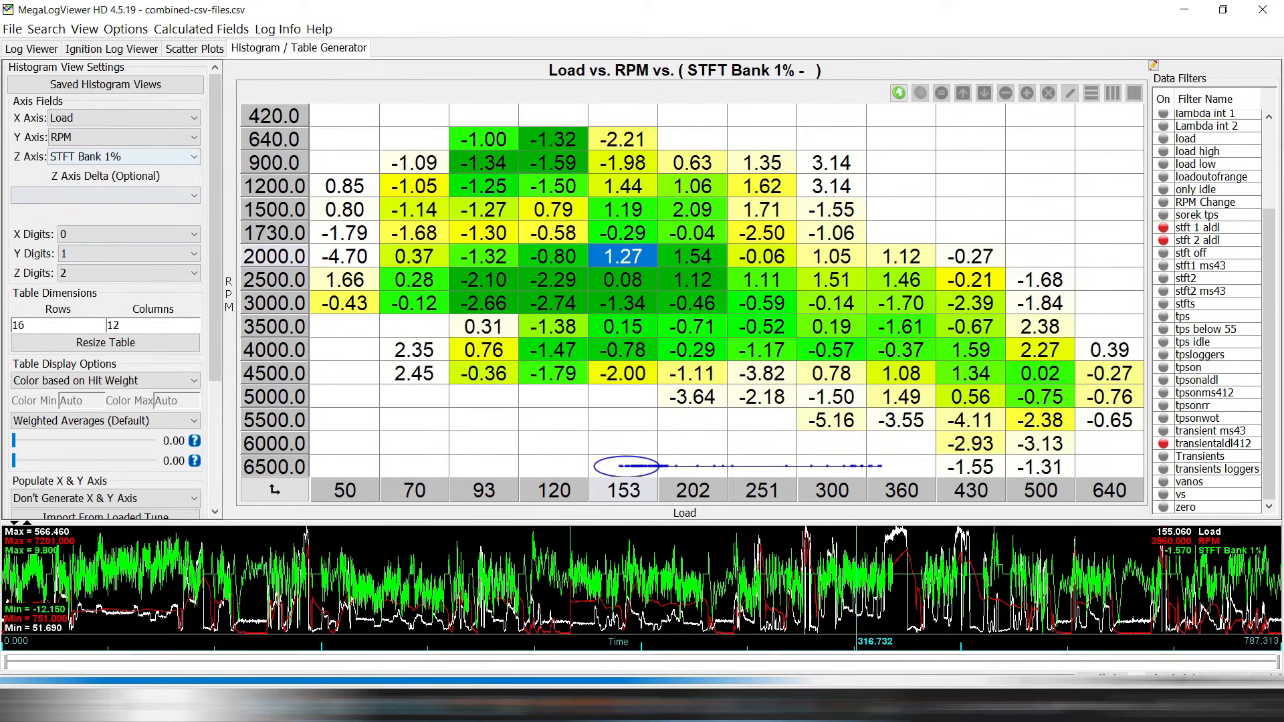
click(31, 49)
key(Right)
key(Right)
key(Right)
key(Right)
key(Right)
key(Right)
key(Right)
key(Right)
key(Right)
key(Right)
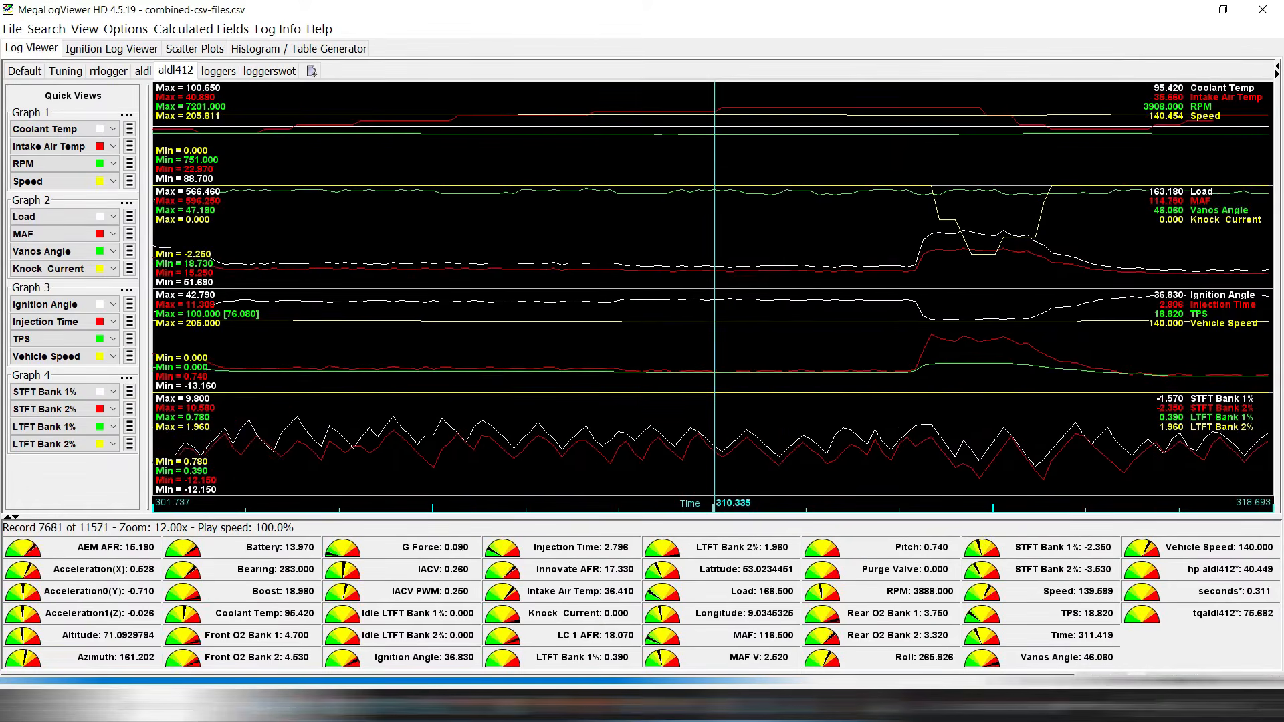
key(Right)
key(Right)
key(Right)
key(Right)
key(Right)
key(Right)
key(Right)
key(Right)
key(Right)
key(Right)
key(Right)
key(Right)
key(Right)
key(Right)
key(Right)
key(Right)
key(Right)
key(Right)
key(Right)
key(Right)
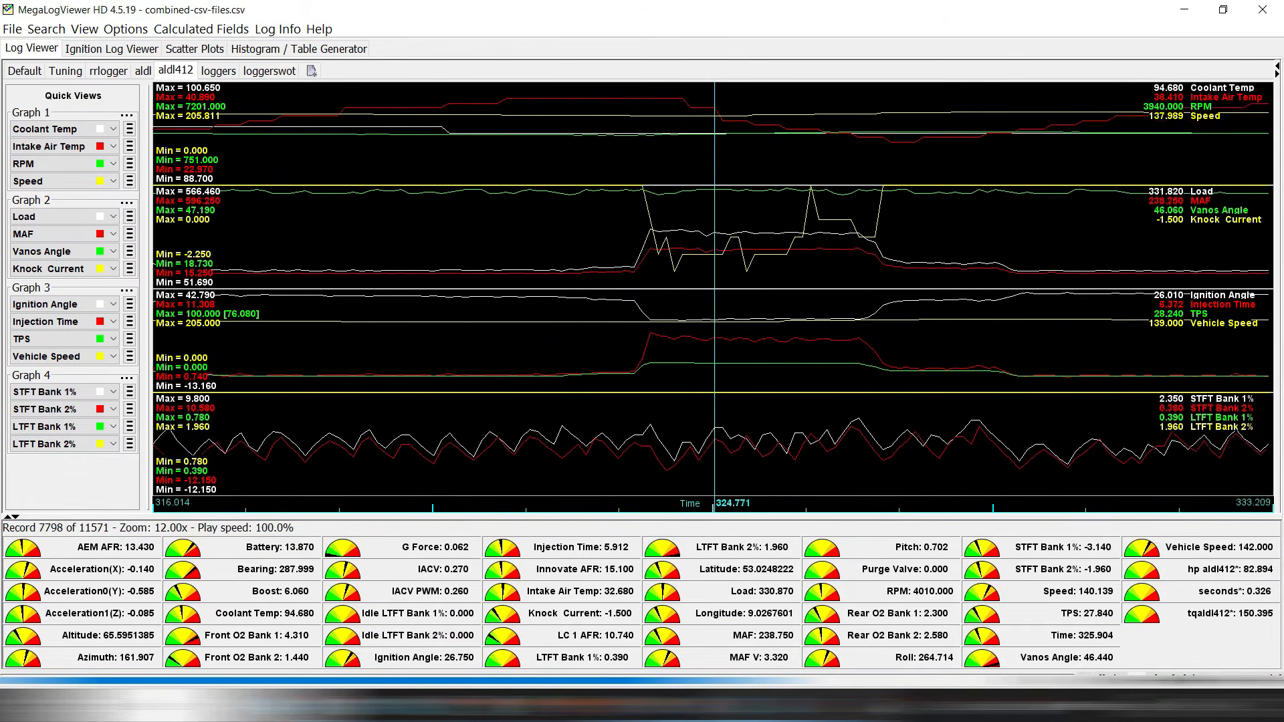
key(Down)
key(Down)
key(Down)
key(Right)
key(Right)
key(Right)
key(Right)
key(Right)
key(Right)
key(Right)
key(Right)
key(Right)
key(Right)
key(Right)
key(Right)
key(Right)
key(Right)
key(Right)
key(Right)
key(Right)
key(Right)
key(Right)
key(Right)
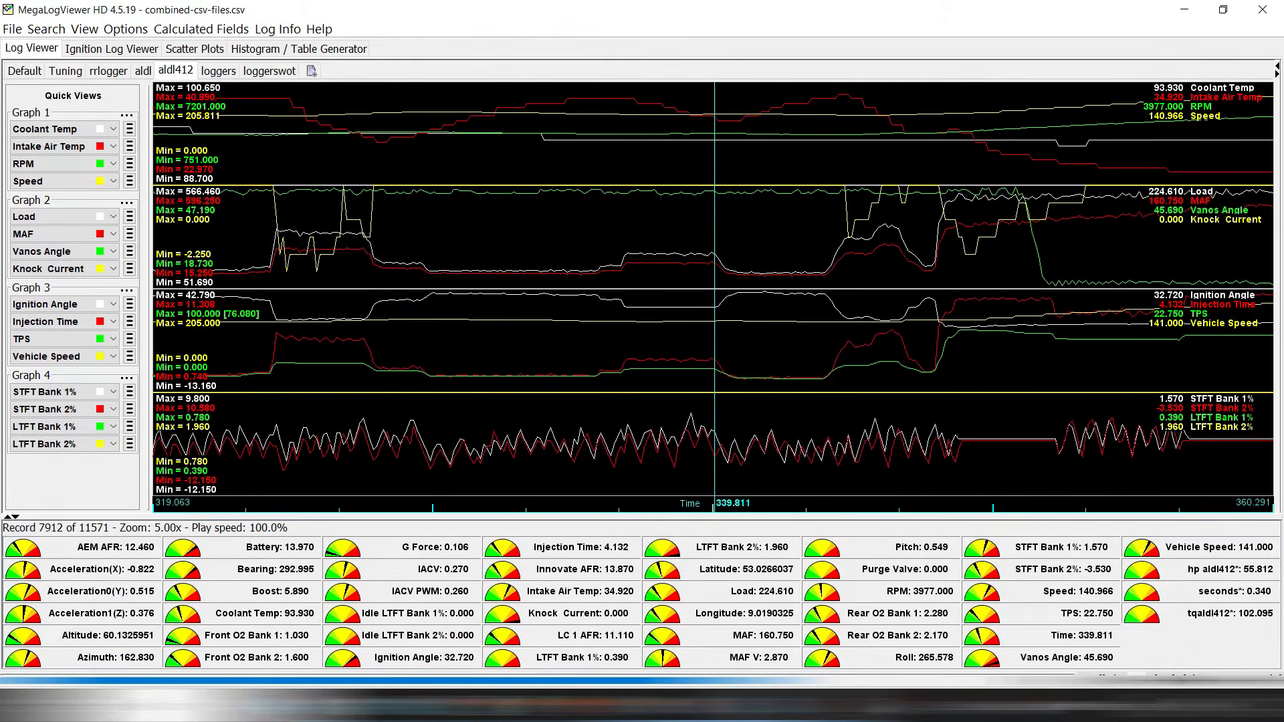
key(Left)
key(Left)
key(Left)
key(Left)
key(Left)
key(Left)
key(Left)
key(Left)
key(Left)
key(Left)
key(Left)
key(Left)
key(Left)
key(Left)
key(Left)
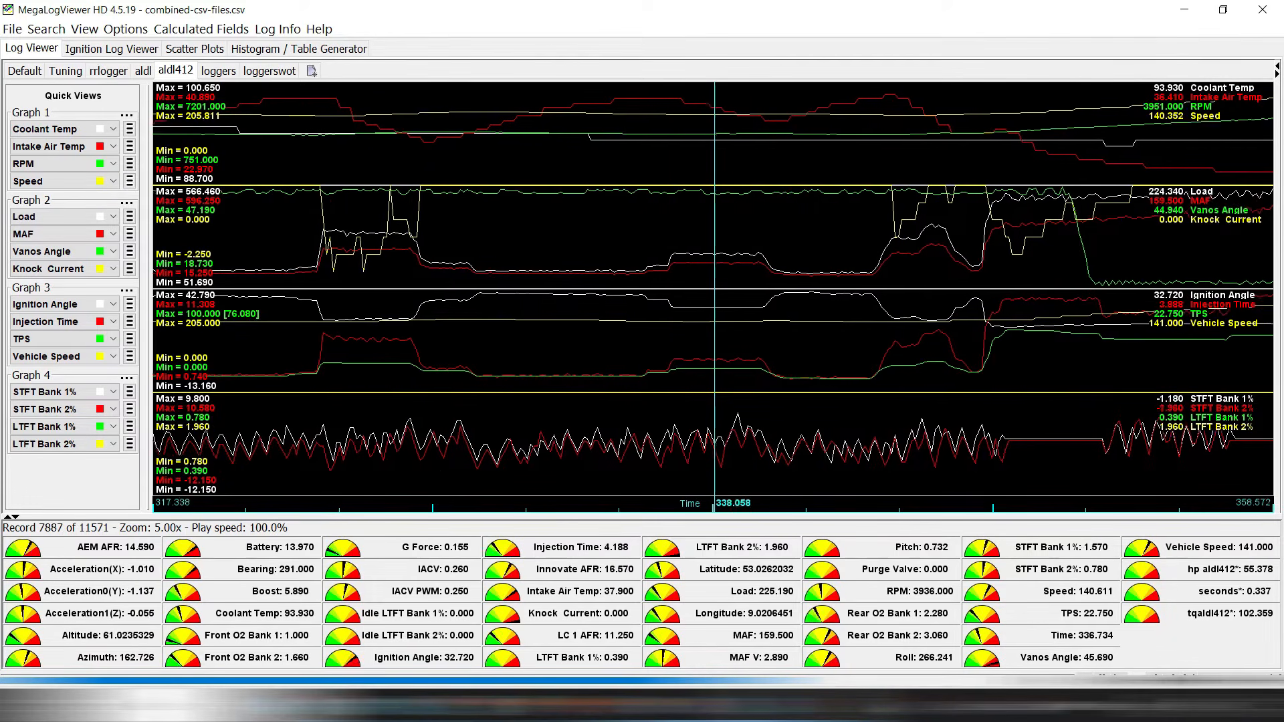
key(Left)
key(Left)
key(Left)
key(Left)
key(Left)
key(Left)
key(Left)
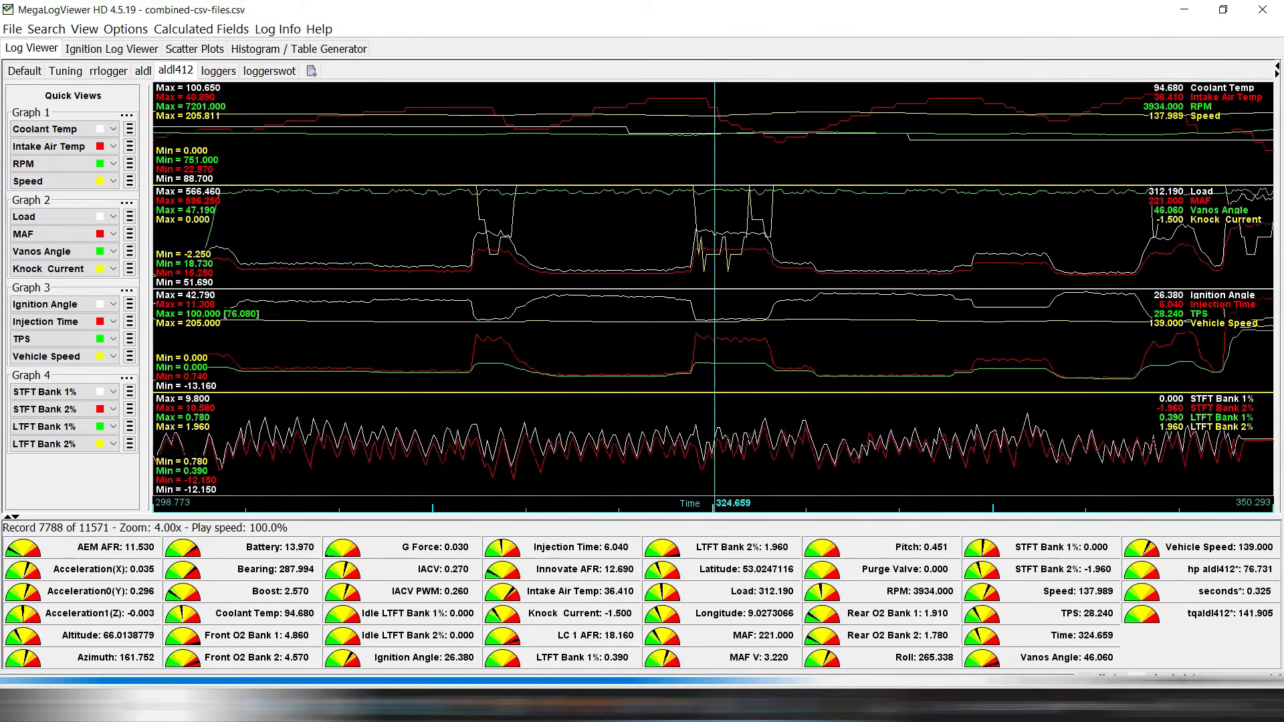
key(Down)
key(Down)
key(Down)
key(Down)
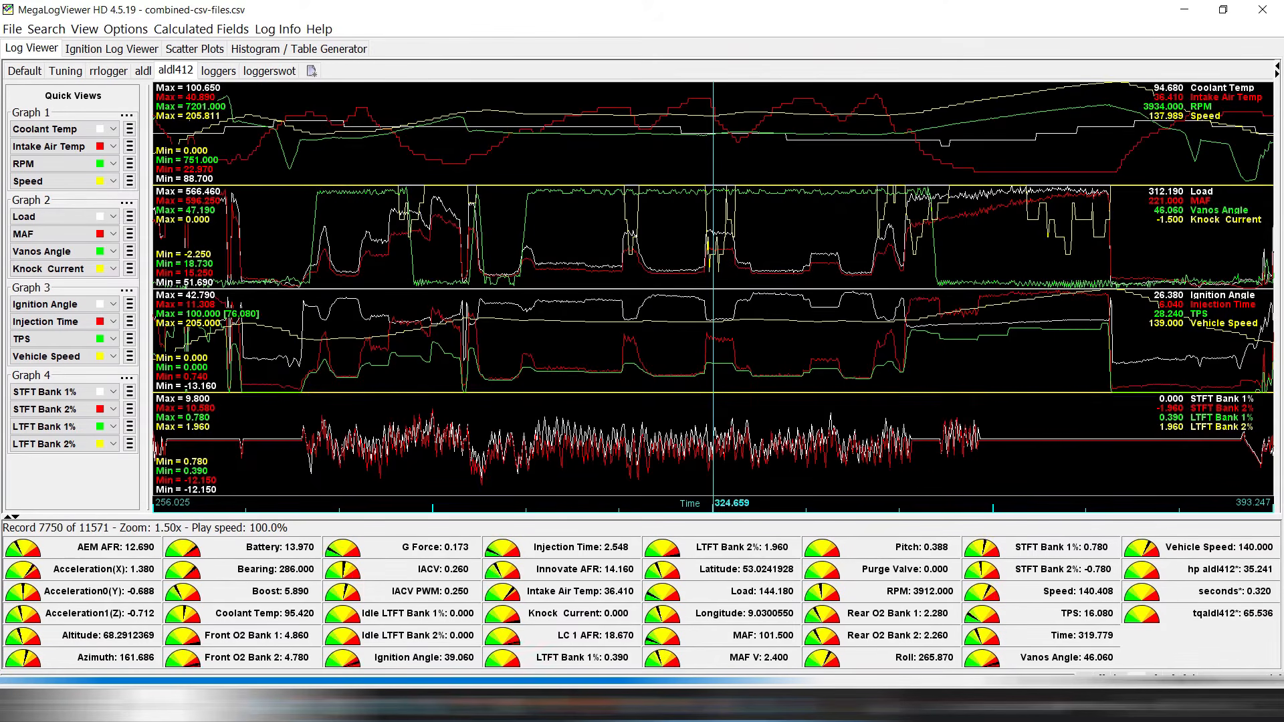
key(Up)
key(Up)
key(Up)
key(Up)
key(Up)
key(Up)
key(Right)
key(Right)
key(Right)
key(Right)
key(Right)
key(Right)
key(Right)
key(Right)
key(Right)
key(Right)
key(Right)
key(Right)
key(Right)
key(Right)
key(Right)
key(Right)
key(Right)
key(Right)
key(Right)
key(Right)
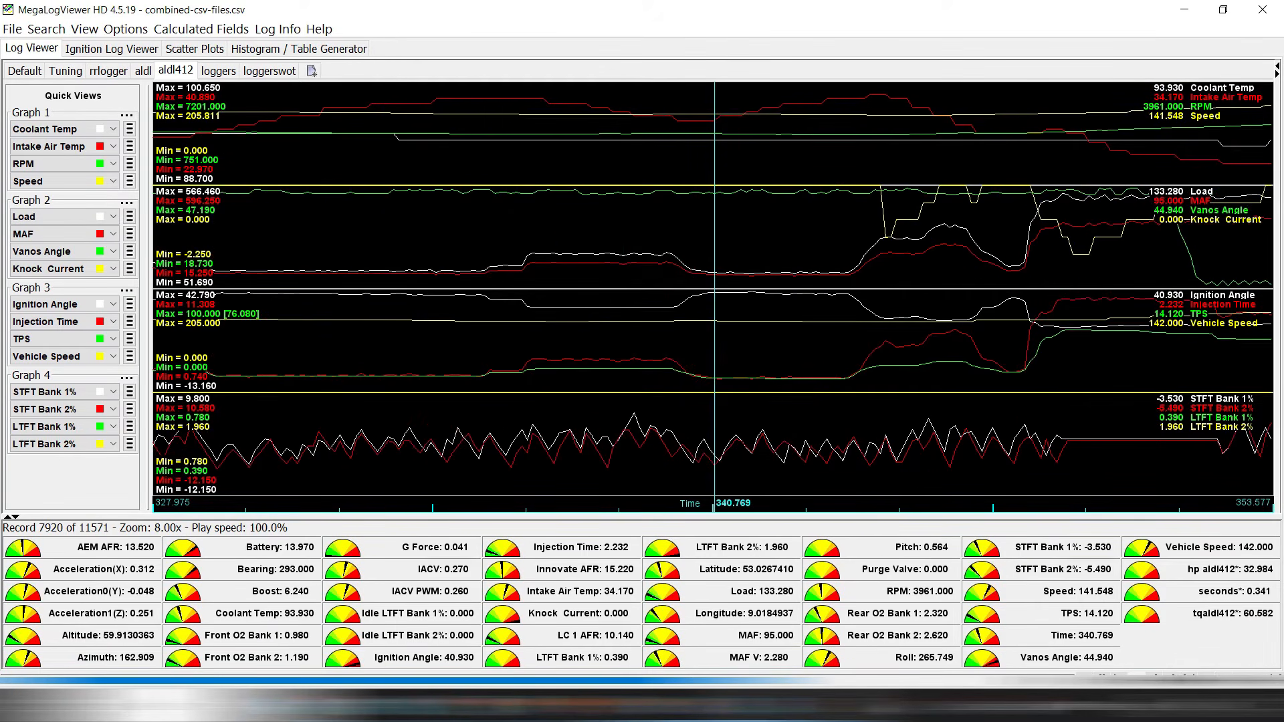
key(Right)
key(Right)
key(Right)
key(Down)
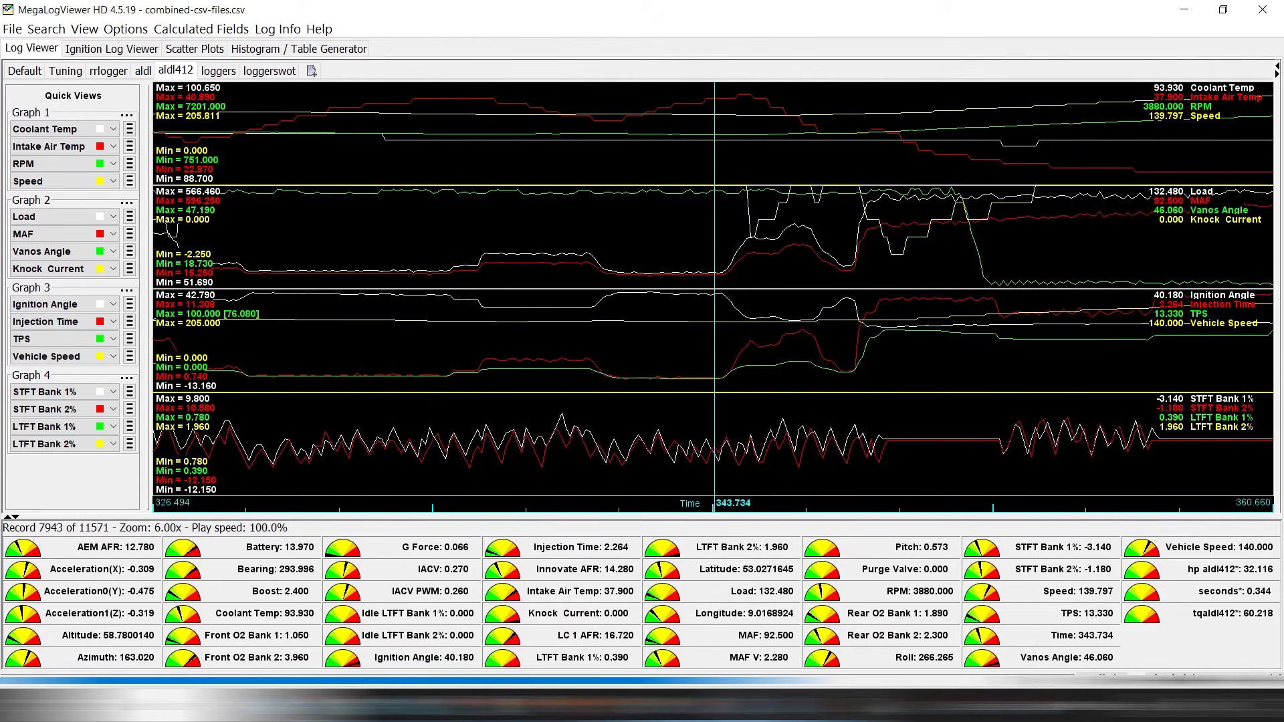
key(Left)
key(Left)
key(Left)
key(Left)
key(Left)
key(Left)
key(Left)
key(Left)
key(Left)
key(Left)
key(Left)
key(Left)
key(Down)
key(Down)
key(Down)
key(Down)
key(Down)
key(Down)
key(Down)
key(Down)
key(Right)
key(Right)
key(Right)
key(Right)
key(Right)
key(Right)
key(Right)
key(Right)
key(Right)
key(Right)
key(Right)
key(Right)
key(Right)
key(Right)
key(Right)
key(Right)
key(Right)
key(Right)
key(Right)
key(Up)
key(Up)
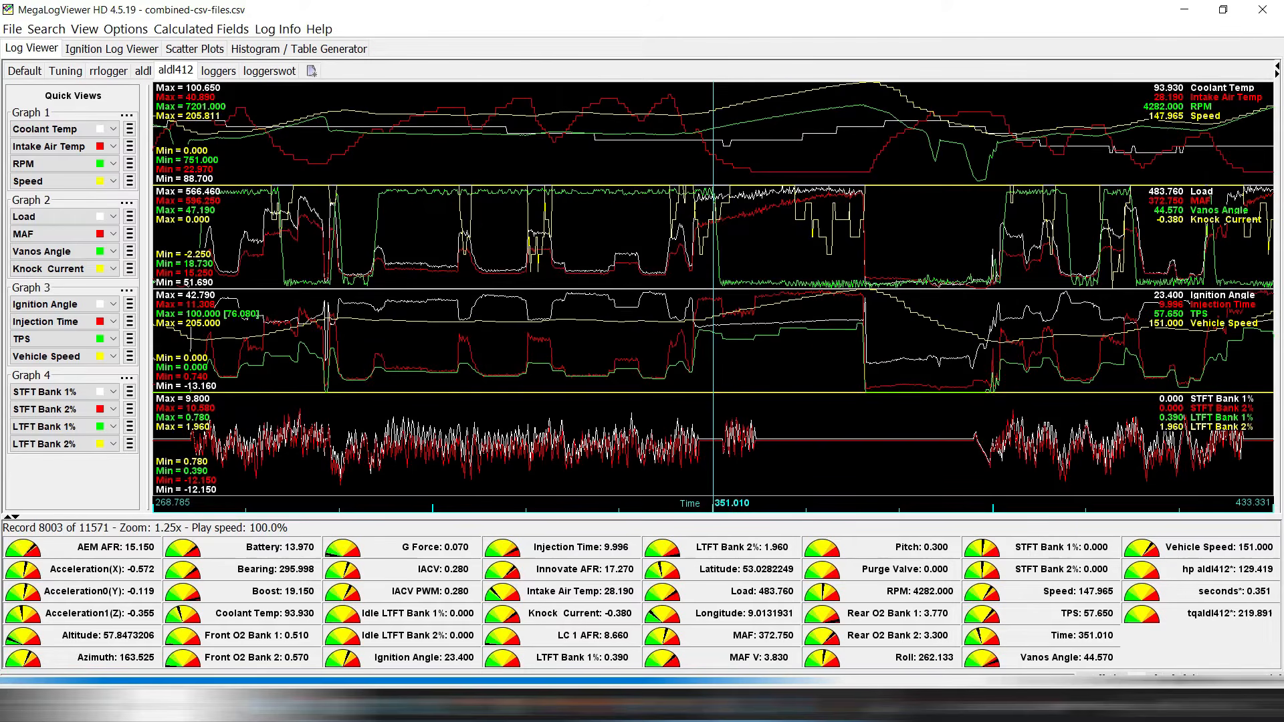
key(Right)
key(Right)
key(Right)
key(Right)
key(Right)
key(Up)
key(Up)
key(Up)
key(Up)
key(Down)
key(Up)
key(Up)
key(Up)
key(Left)
key(Left)
key(Up)
key(Up)
key(Up)
key(Down)
key(Down)
key(Down)
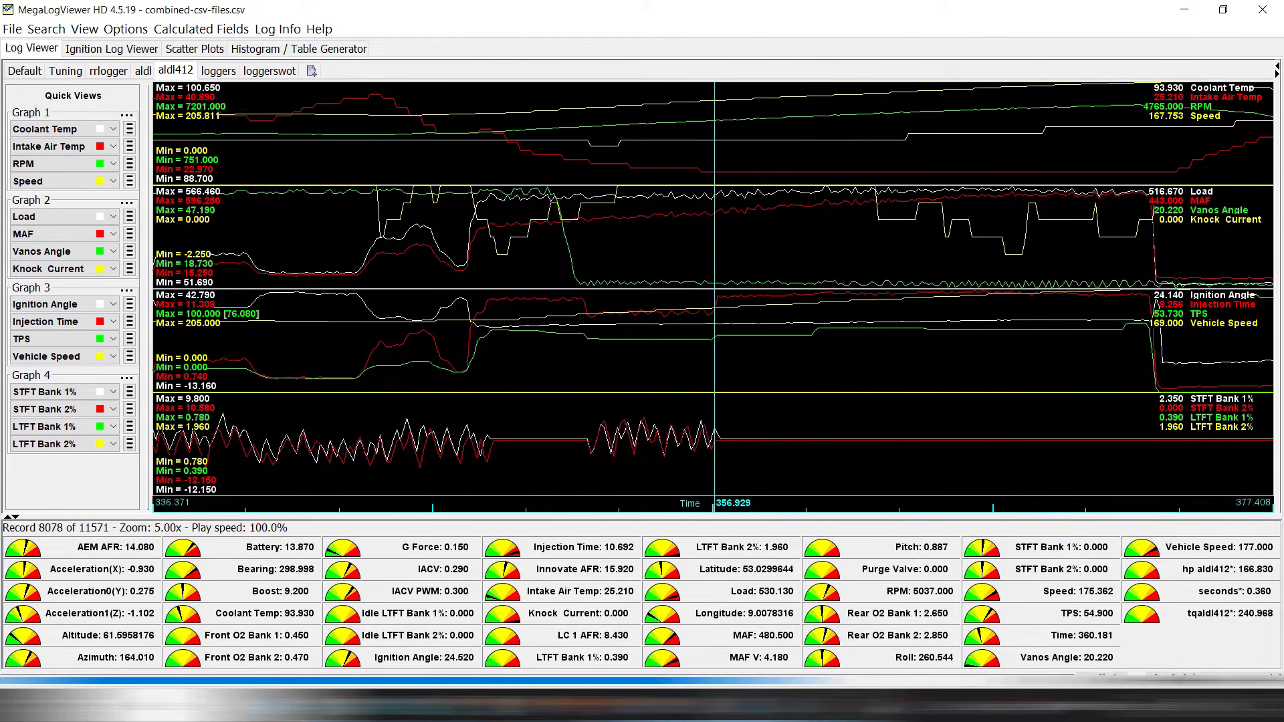
key(Right)
key(Right)
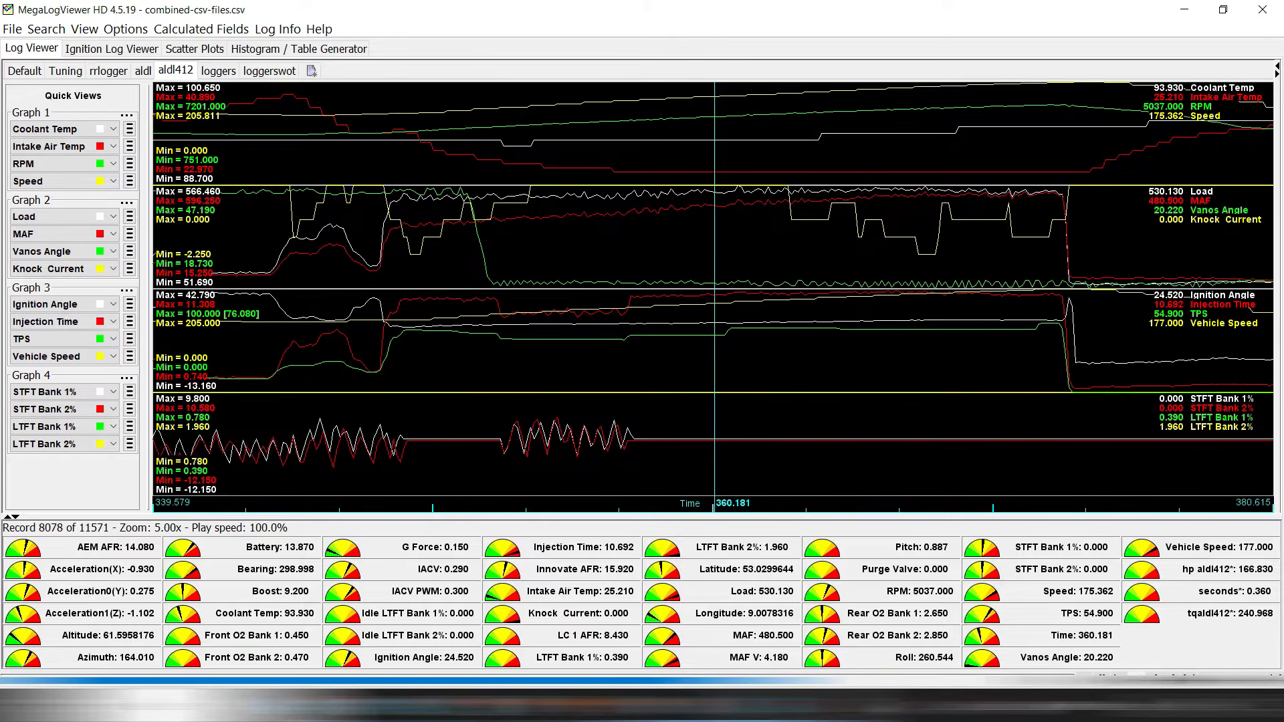
key(Right)
key(Right)
key(Right)
key(Right)
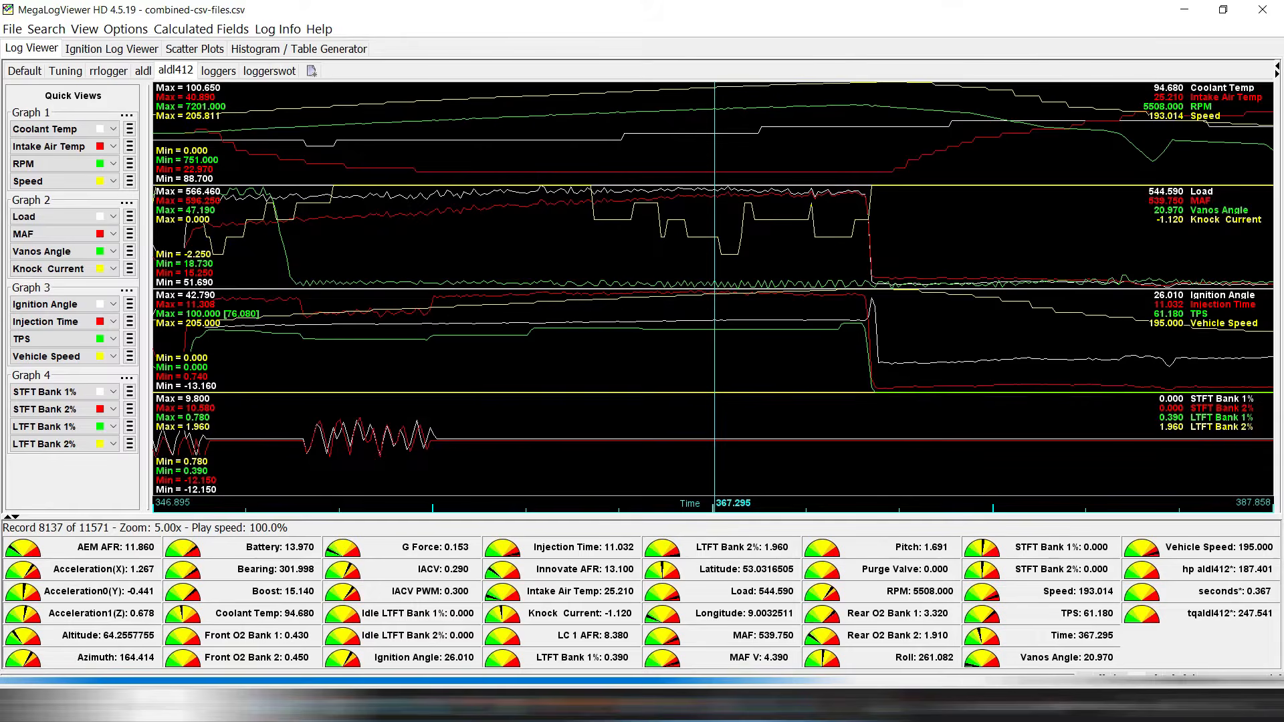
key(Right)
key(Right)
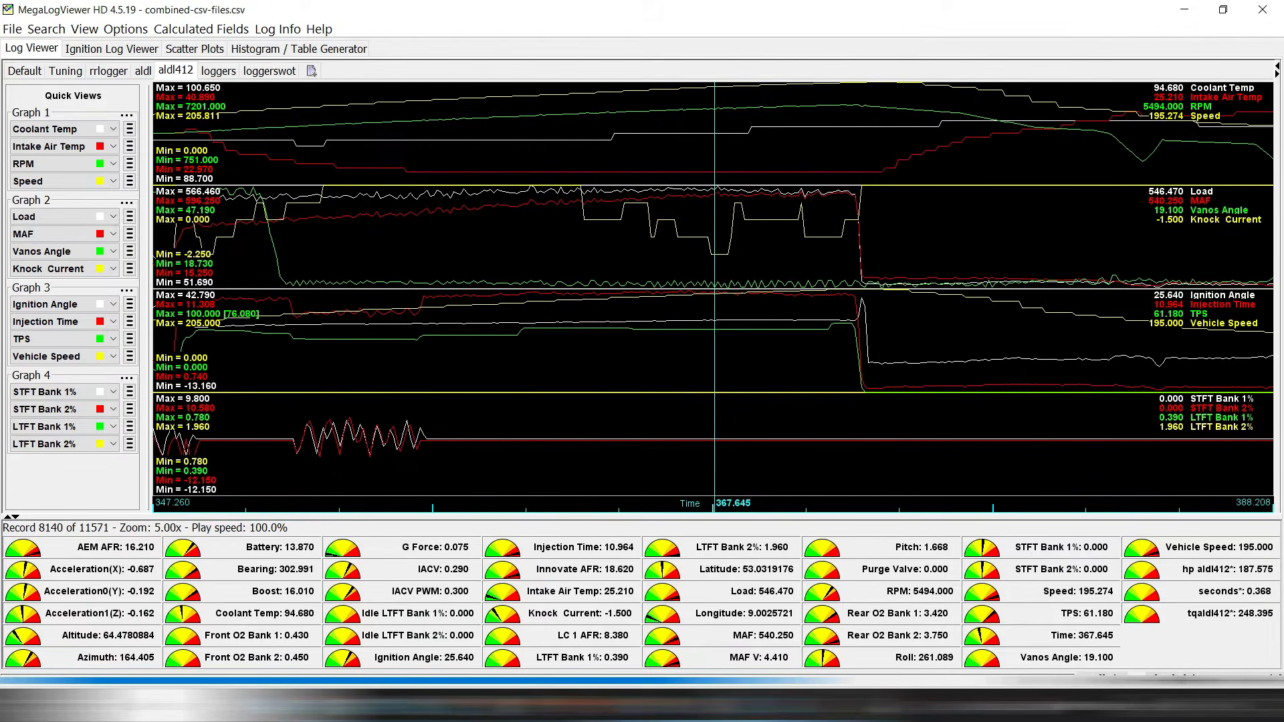
key(Right)
key(Right)
key(Right)
key(Right)
key(Right)
key(Right)
key(Right)
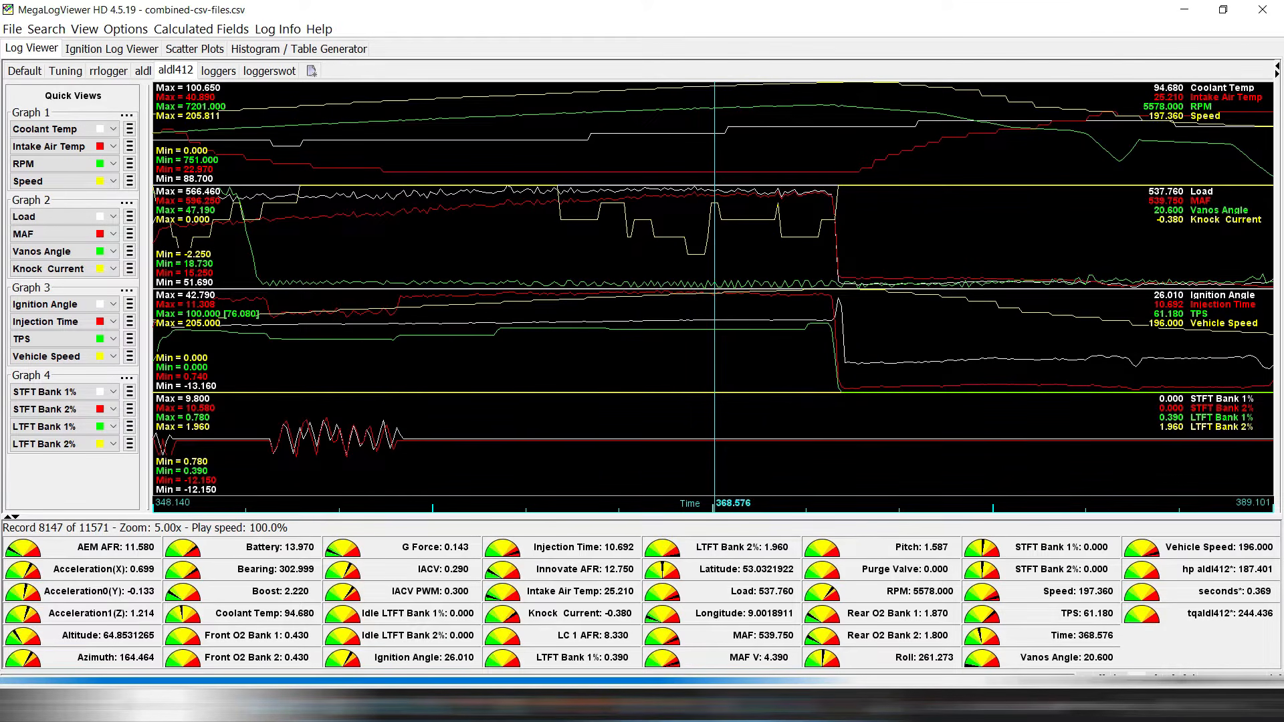
key(Down)
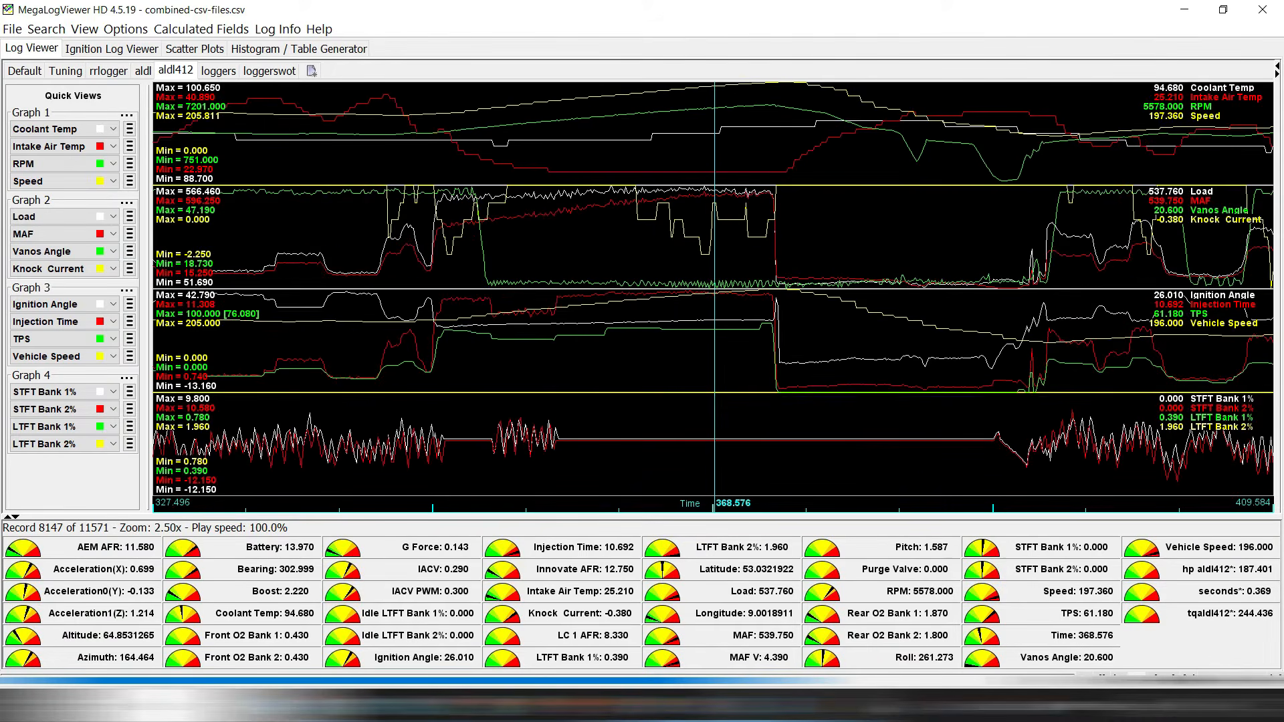
key(Up)
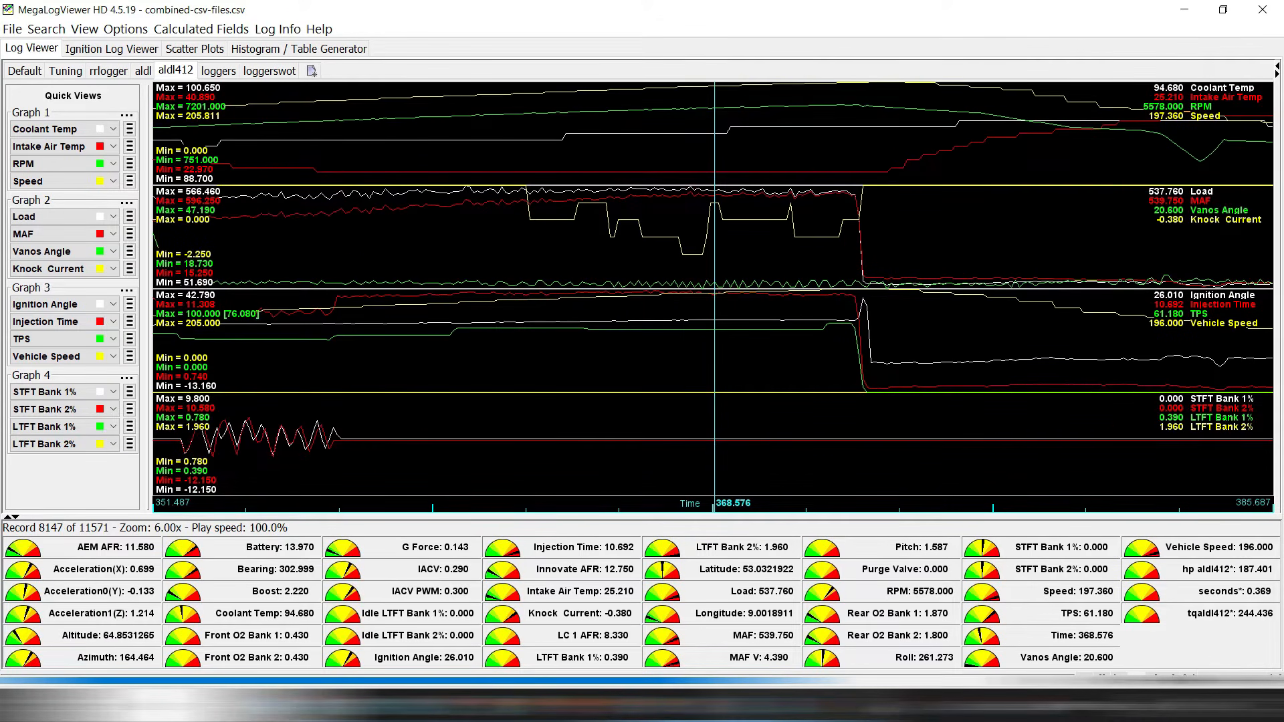
key(Down)
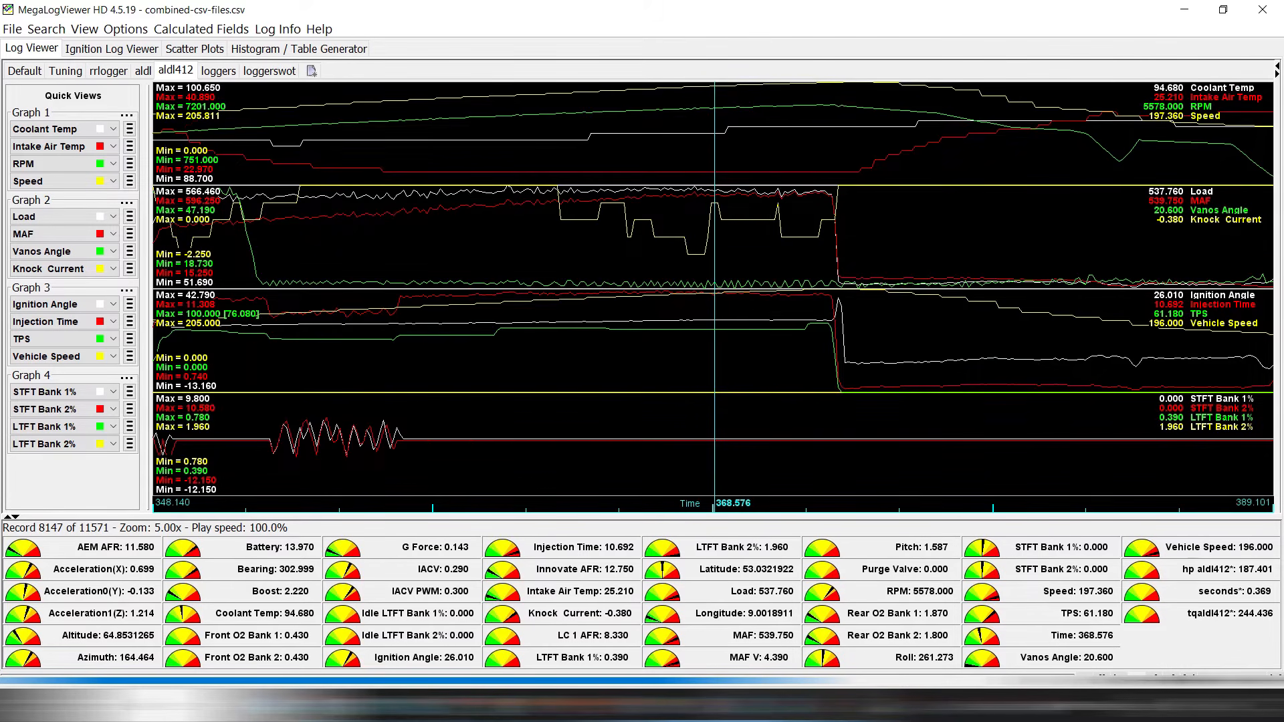
key(Down)
key(Left)
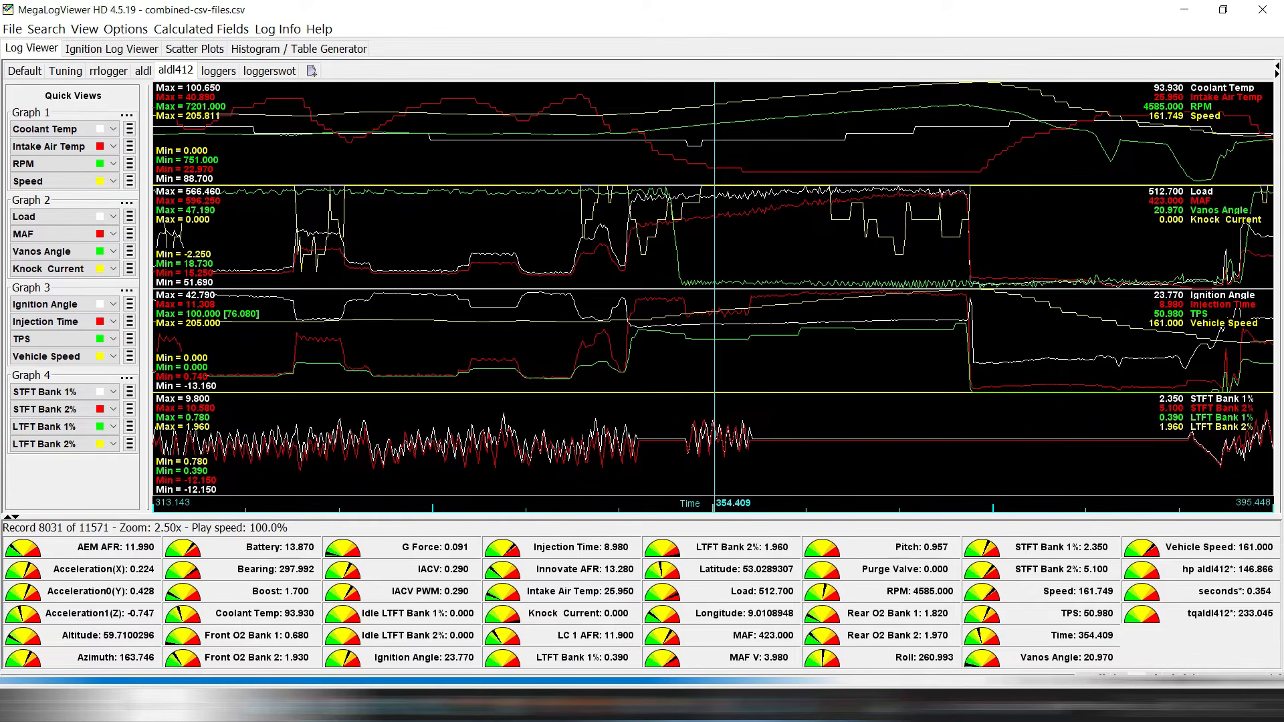
drag(685, 288, 730, 287)
click(729, 288)
scroll(730, 287, up, 1)
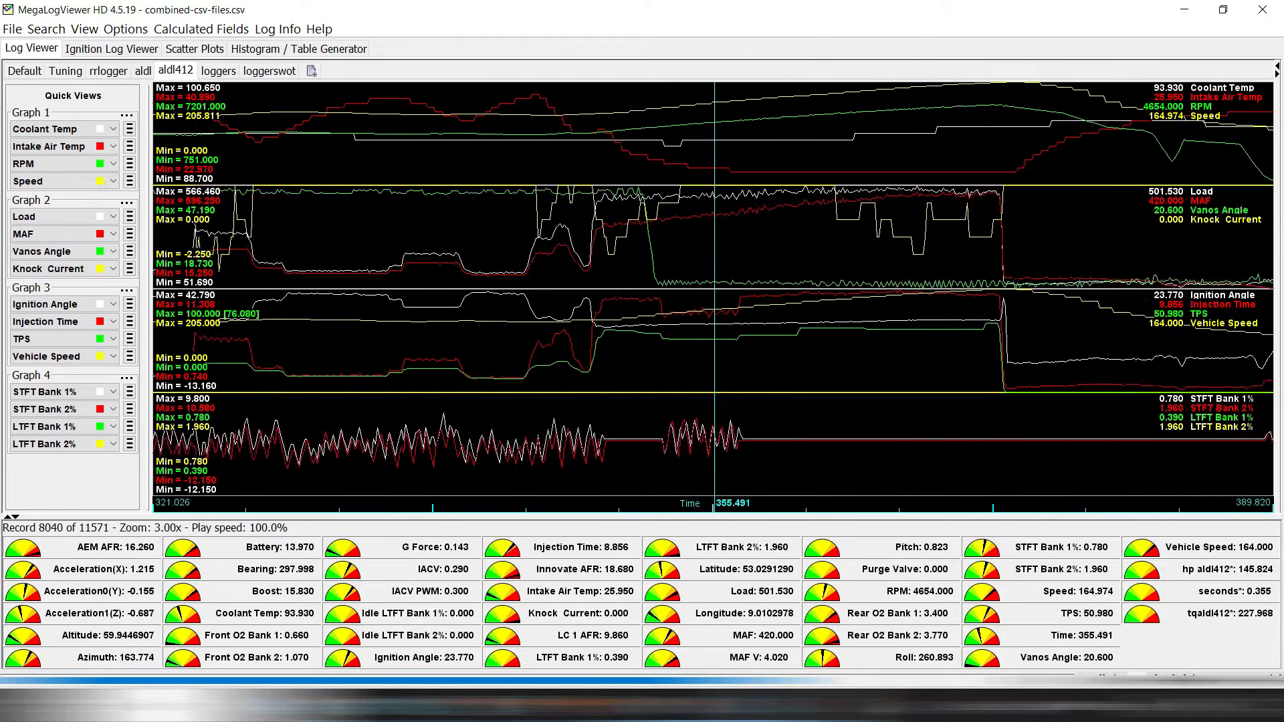
scroll(729, 287, down, 6)
scroll(714, 288, down, 1)
click(534, 287)
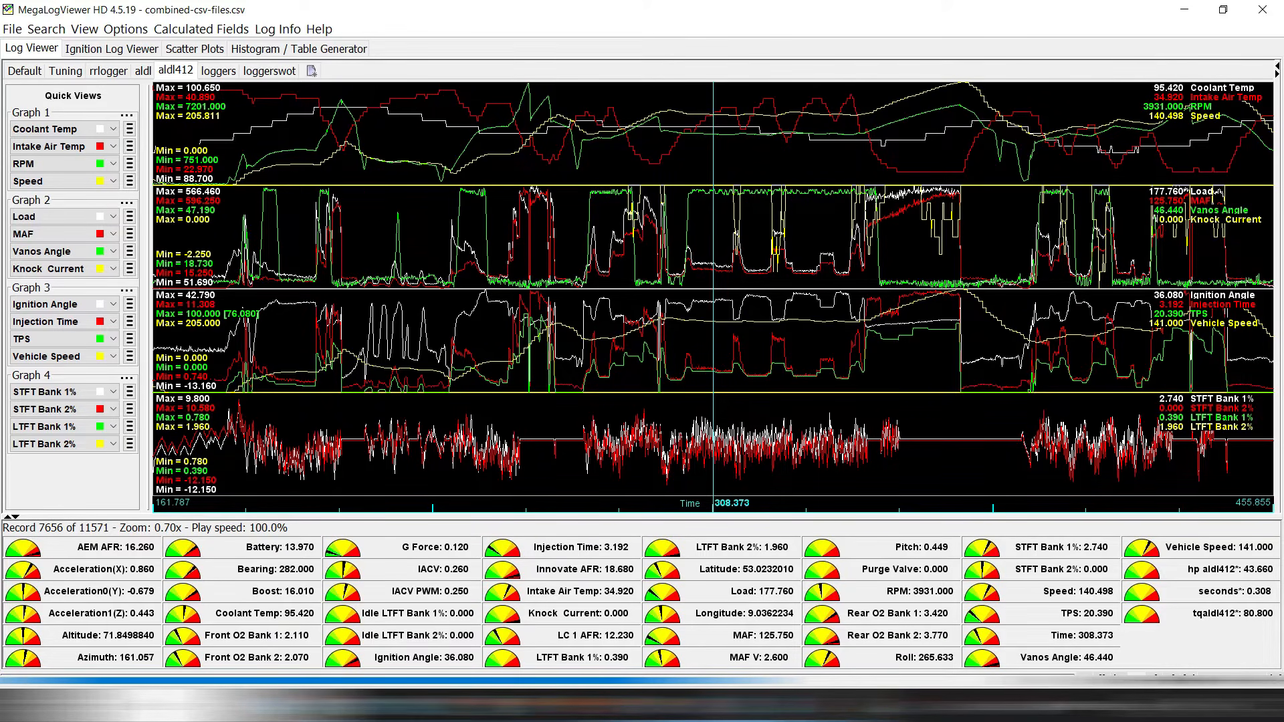
scroll(754, 288, up, 5)
click(755, 288)
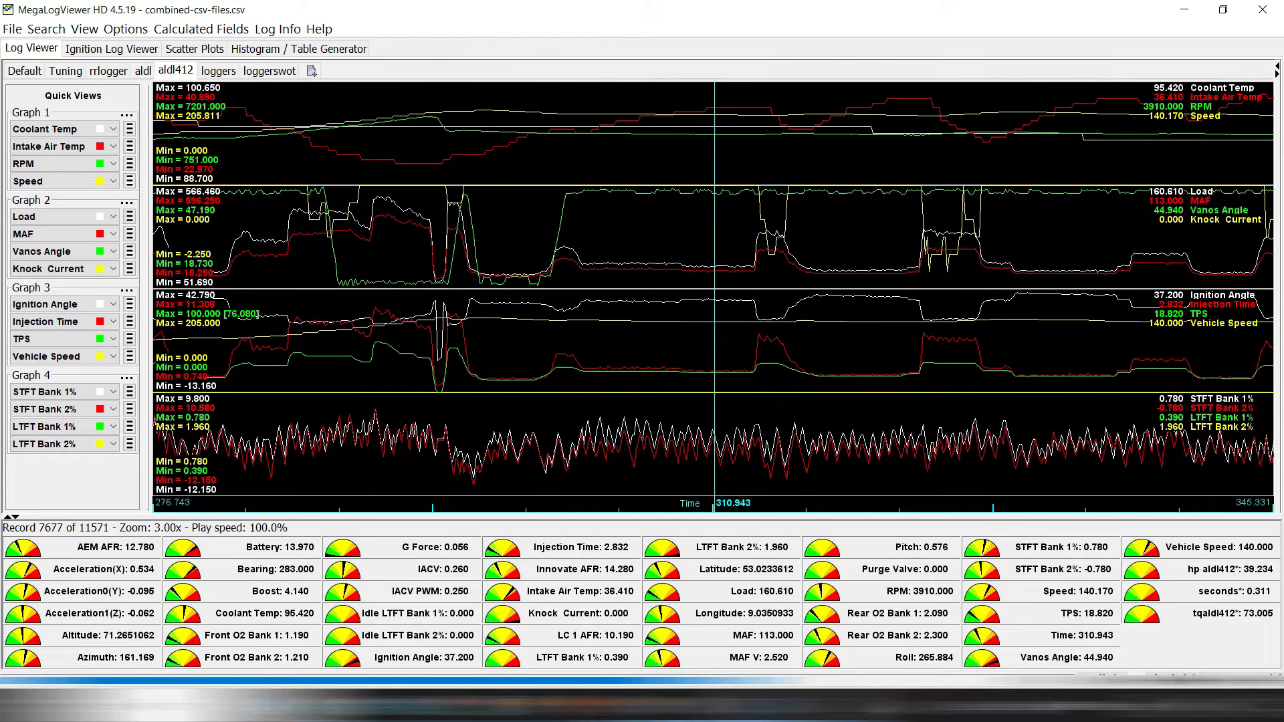
scroll(755, 289, up, 2)
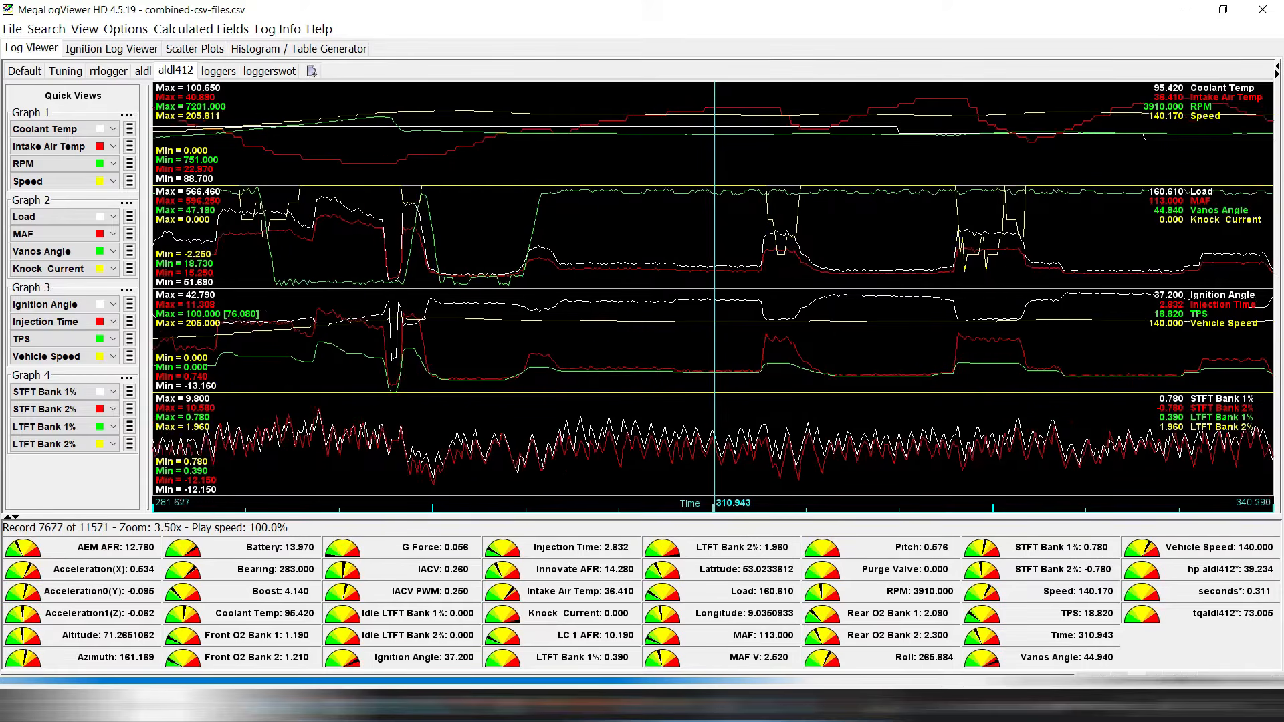
key(alt+Tab)
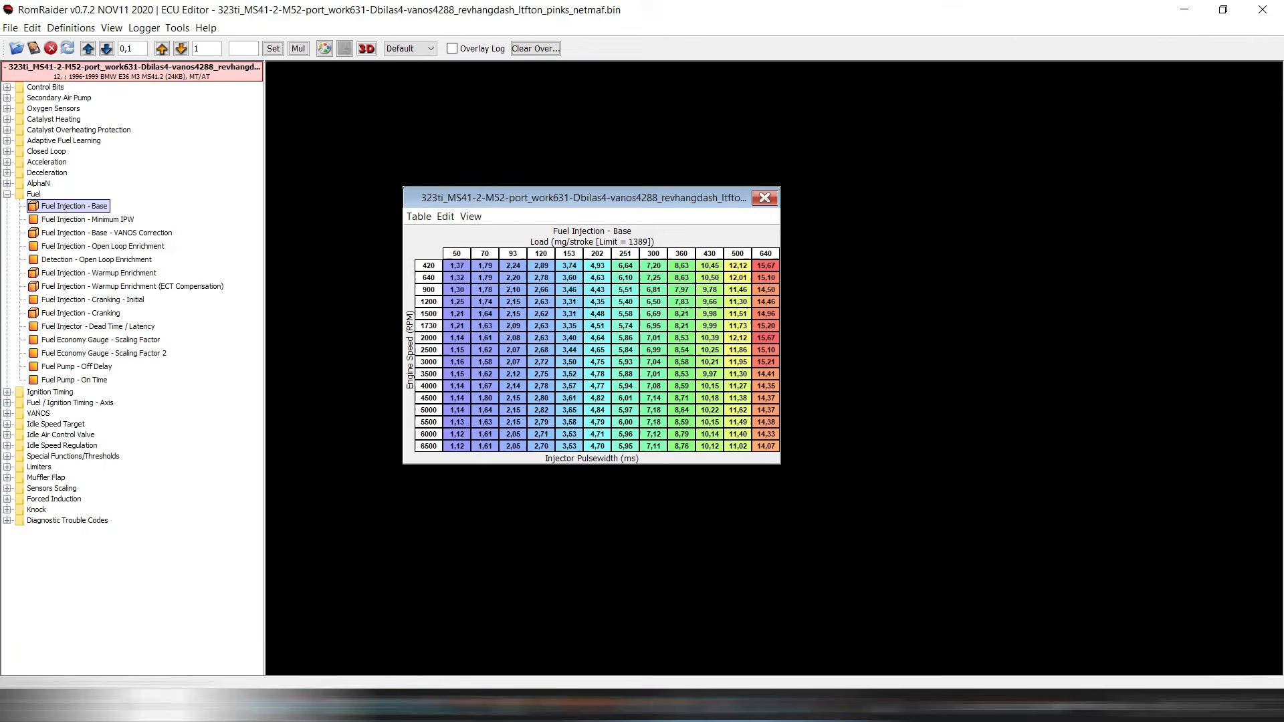
key(alt+Tab)
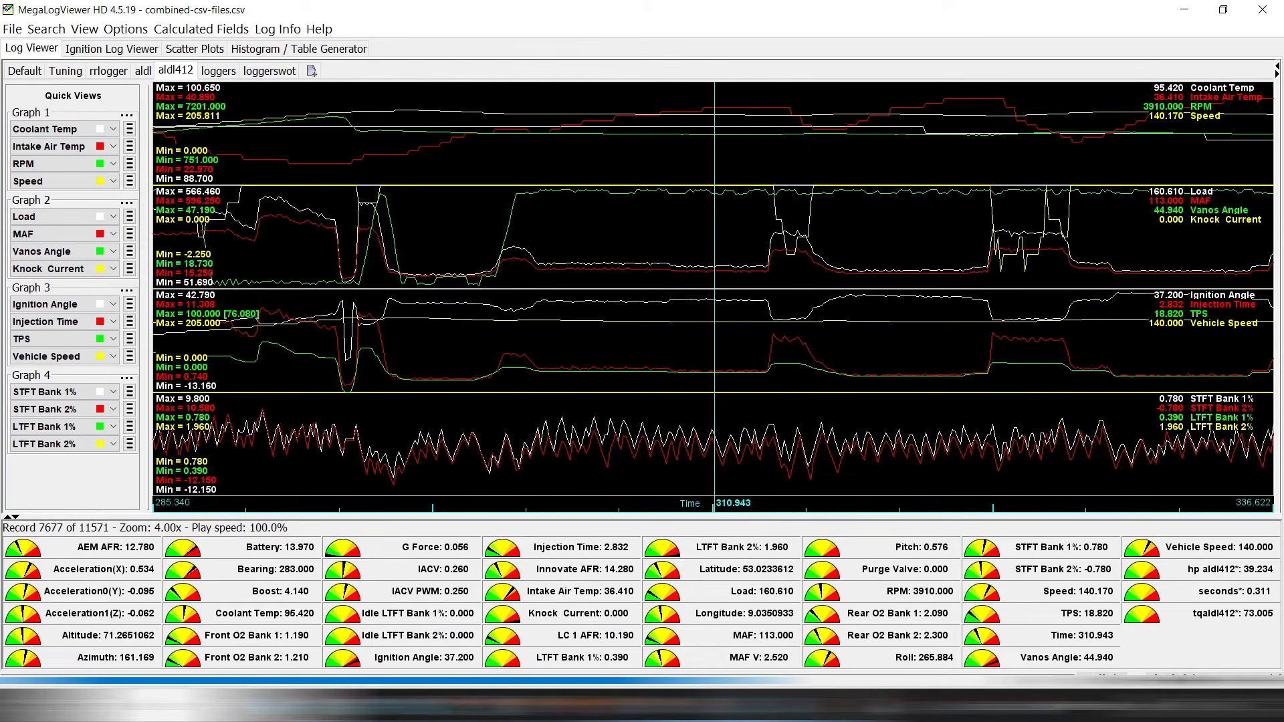
Move the log cursor to time 600.483, zoom out to 1.00x, and bring RomRaider forward.
scroll(713, 297, down, 1)
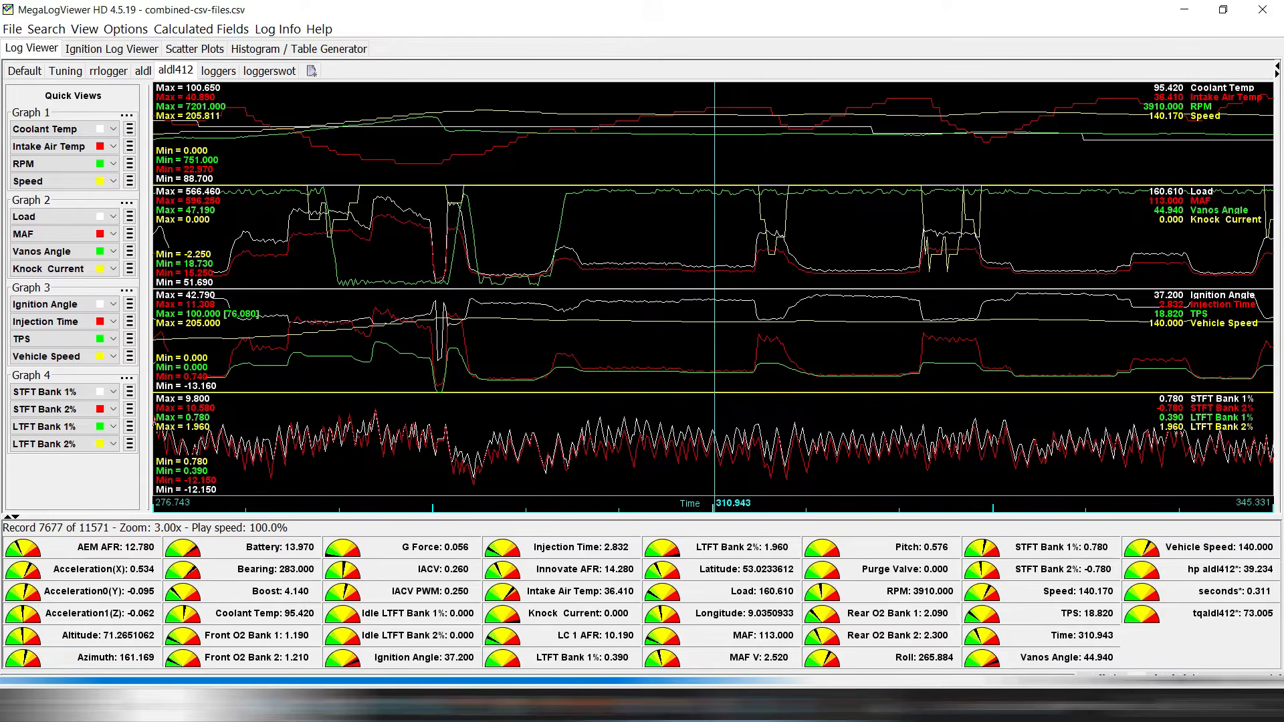
key(Right)
key(Right)
key(Right)
key(Right)
key(Right)
key(Right)
key(Right)
key(Right)
key(Right)
key(Right)
key(Right)
key(Right)
key(Down)
key(Down)
key(Down)
key(Down)
key(Down)
key(Right)
key(Right)
key(Right)
key(Right)
key(Right)
key(Right)
key(Right)
key(Right)
key(Right)
key(Right)
key(Right)
key(Right)
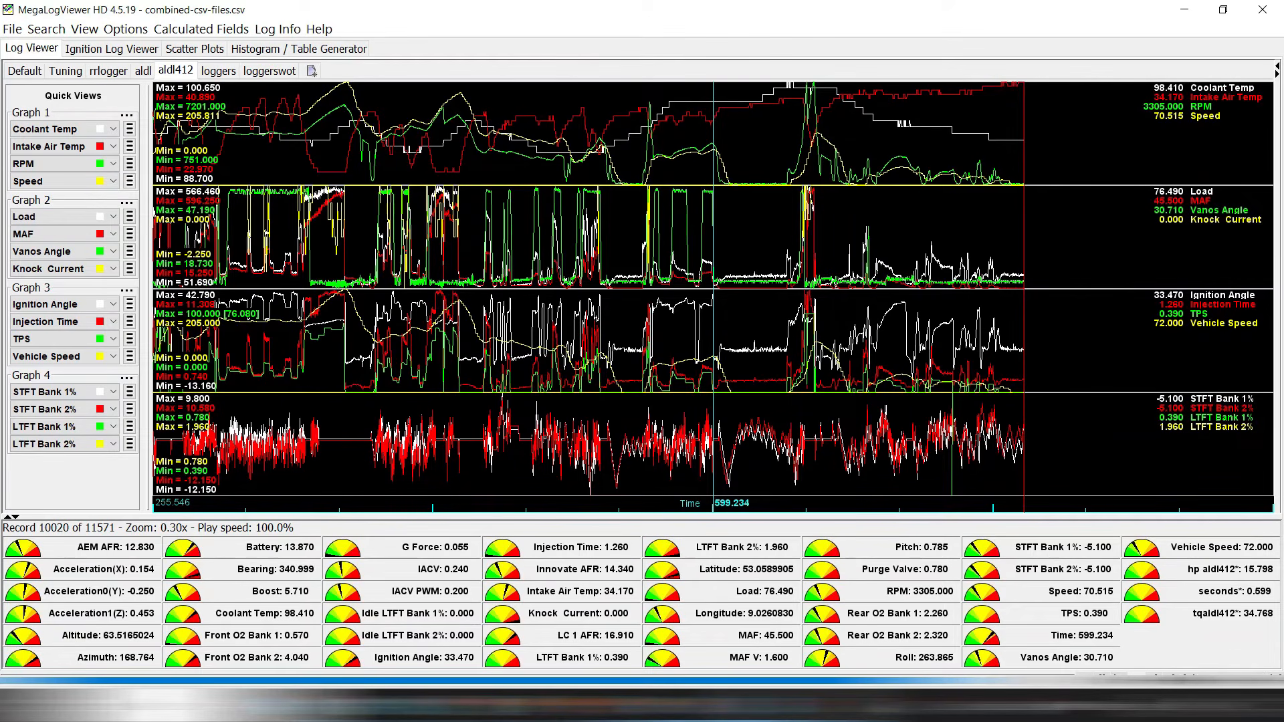
key(Up)
key(Up)
key(Up)
key(Right)
key(Right)
key(Right)
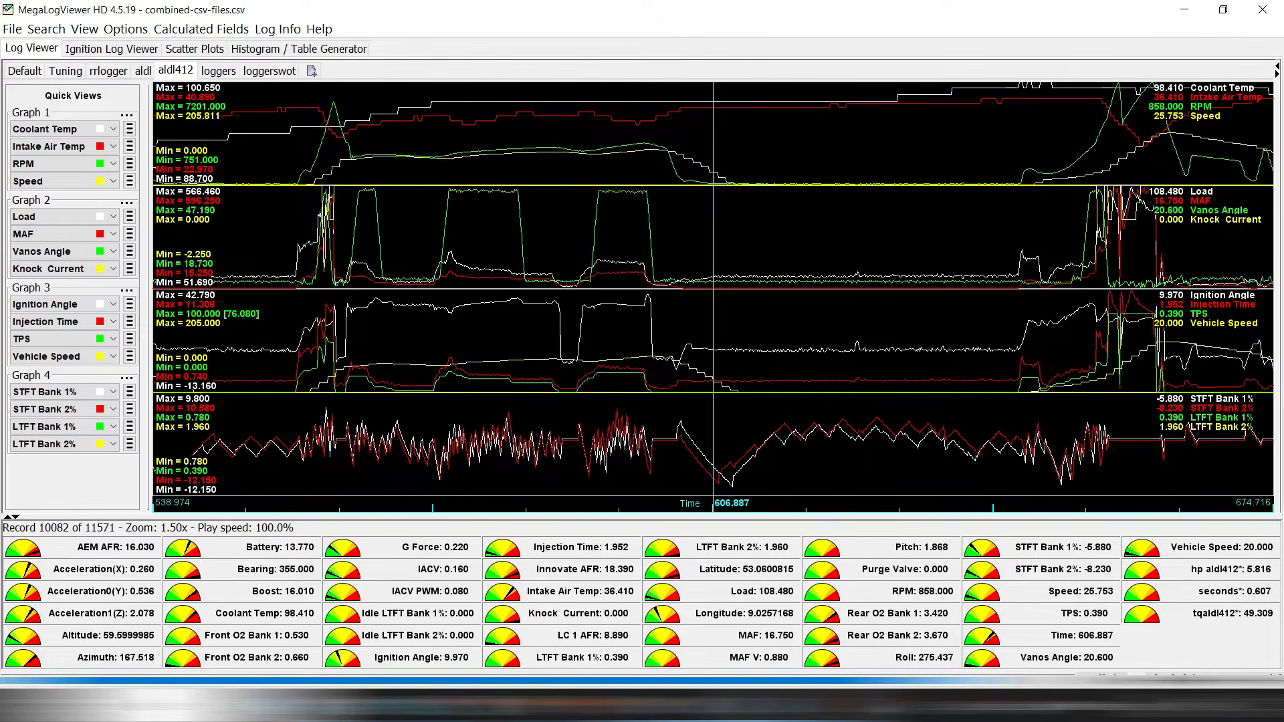
key(Left)
key(Right)
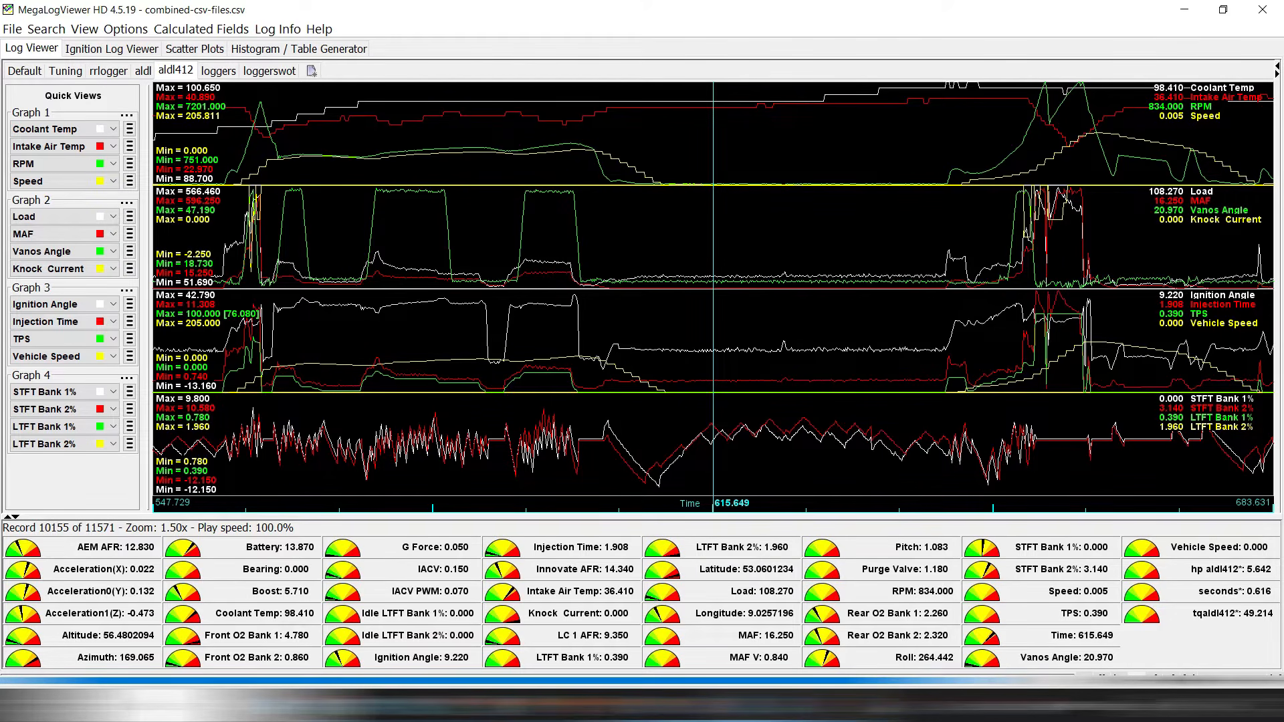
click(589, 288)
scroll(588, 287, down, 2)
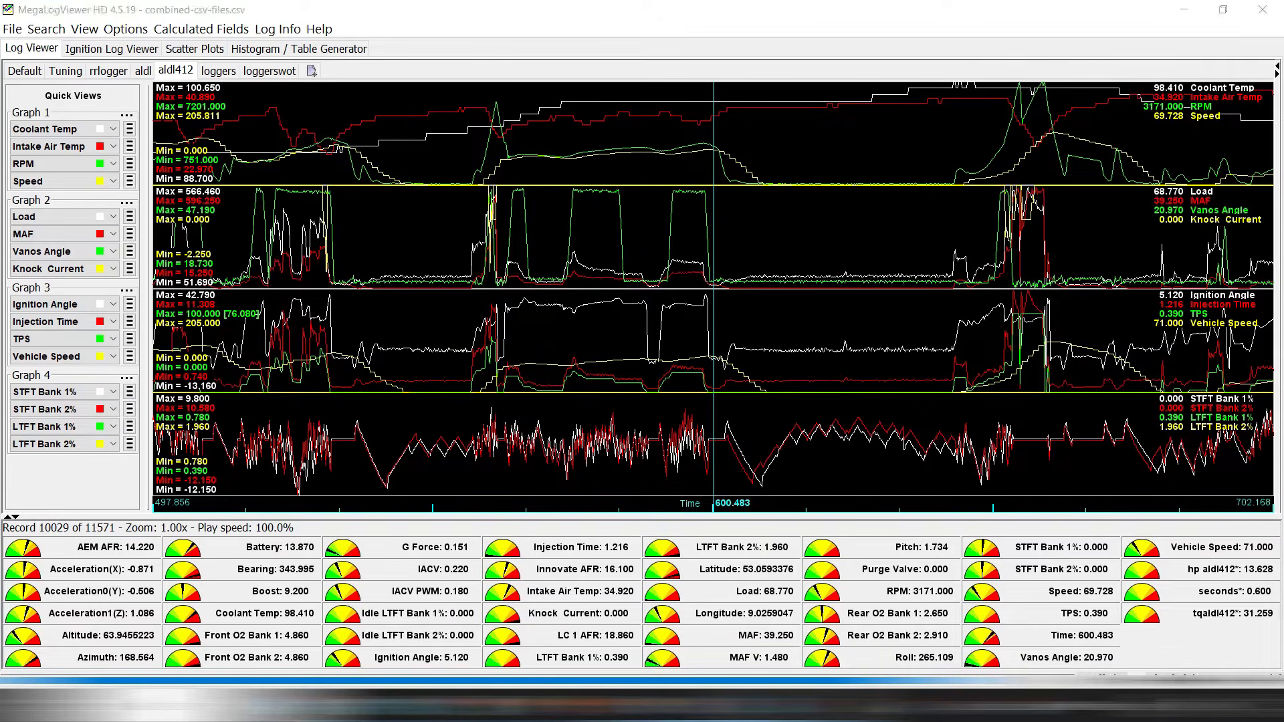
key(alt+Tab)
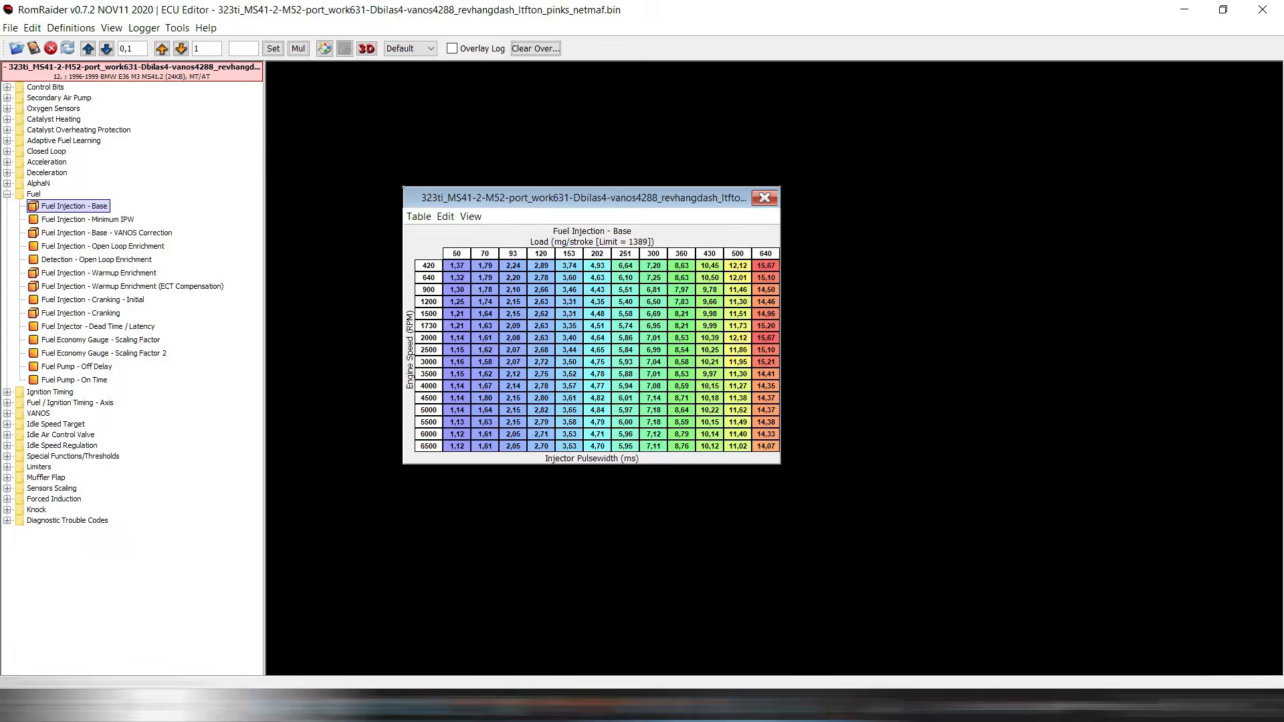
Switch from RomRaider's base fuel table back to MegaLogViewer HD's log at 600.483.
key(alt+Tab)
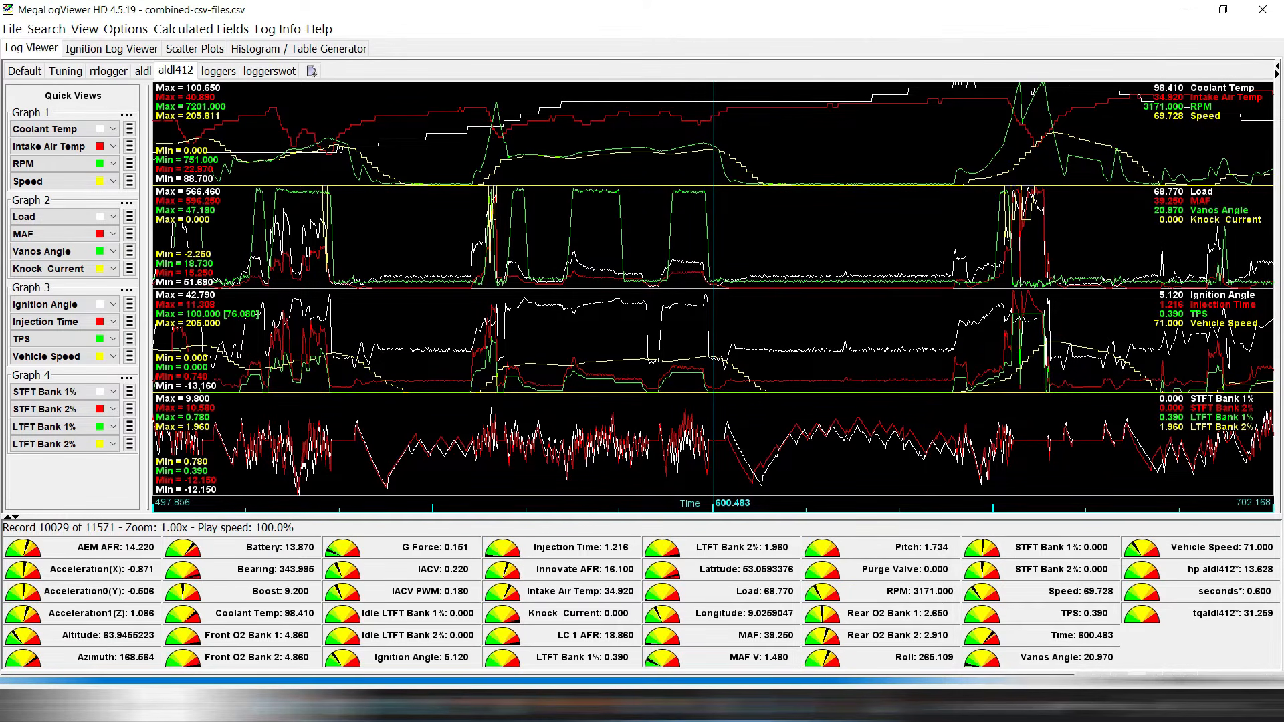
Zoom the MegaLogViewer log graphs out, back in, then out to a wider time range.
key(Down)
key(Up)
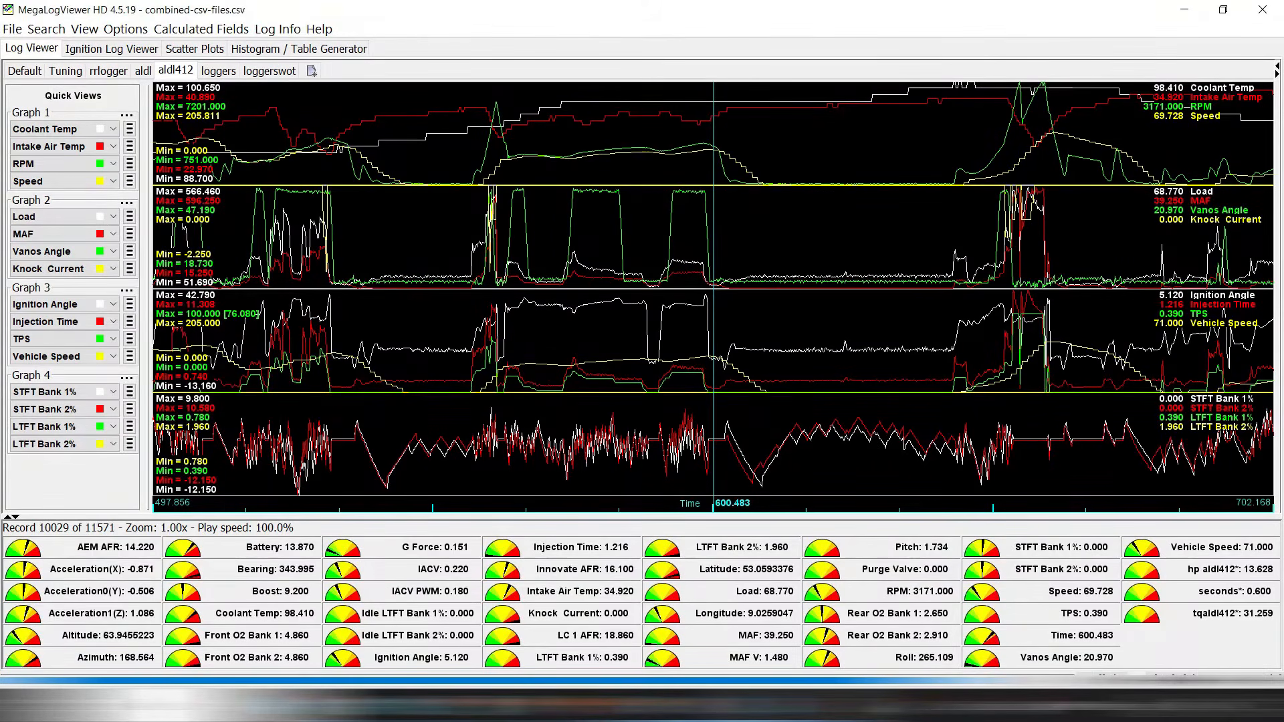
key(minus)
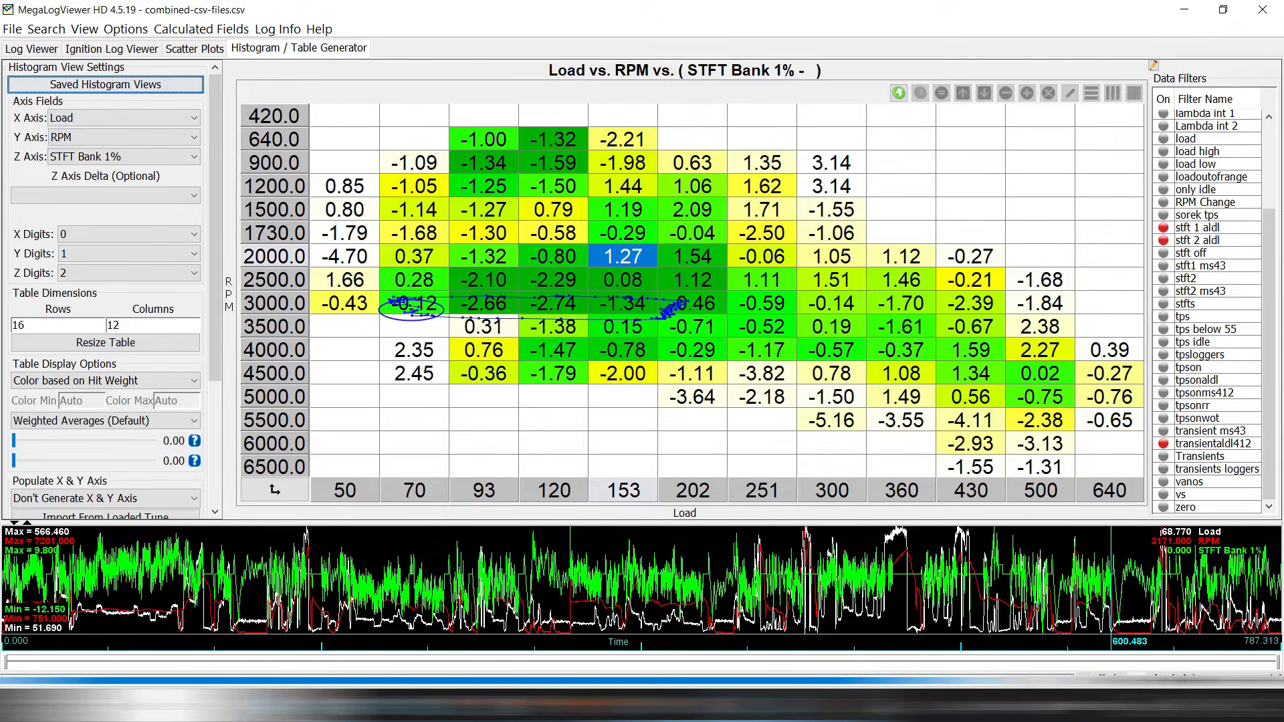
Inspect histogram trims at 3000/153, 1500/93, 640/93, 2000/153 and 3500/300 (RPM/load).
click(622, 303)
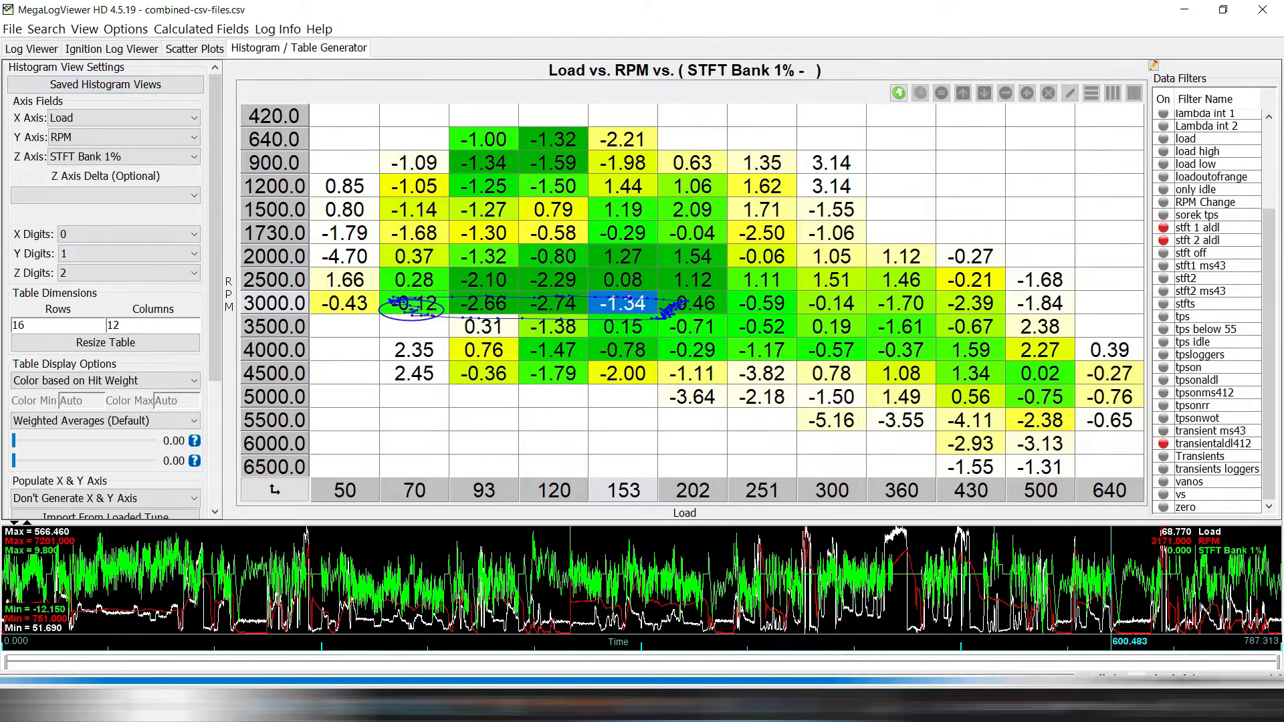
click(483, 210)
click(483, 163)
click(483, 140)
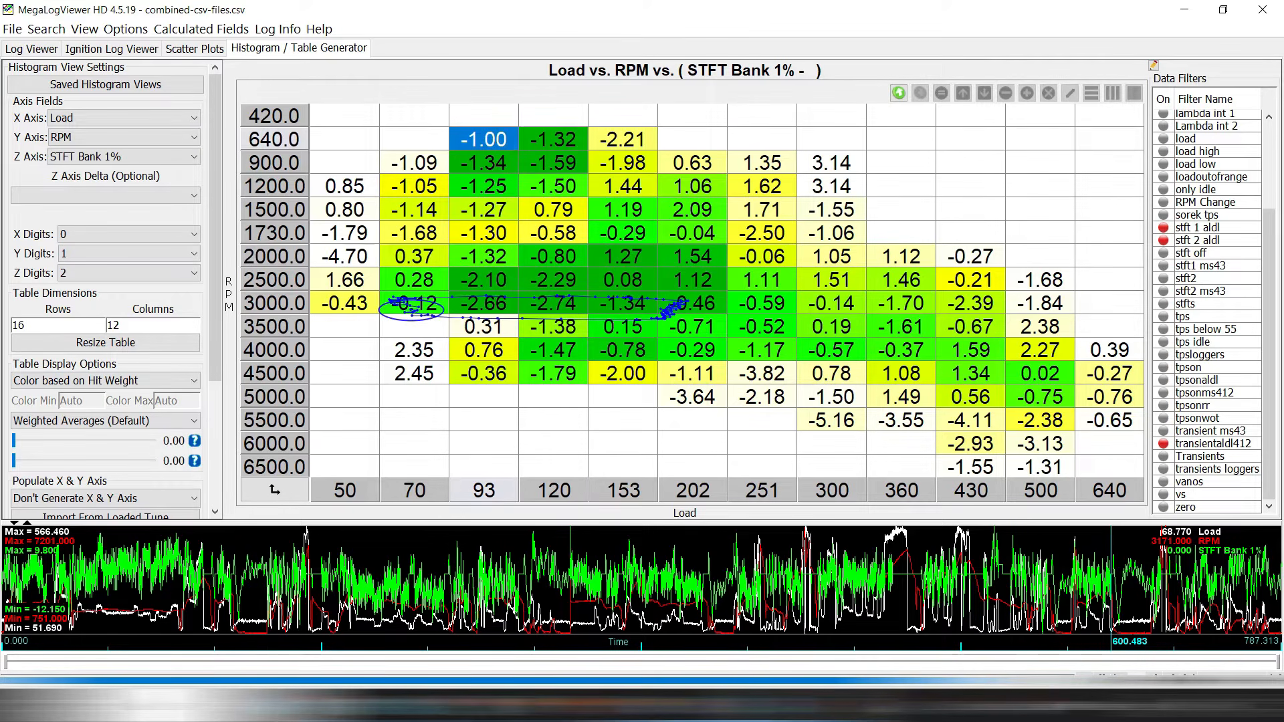
click(623, 257)
click(831, 327)
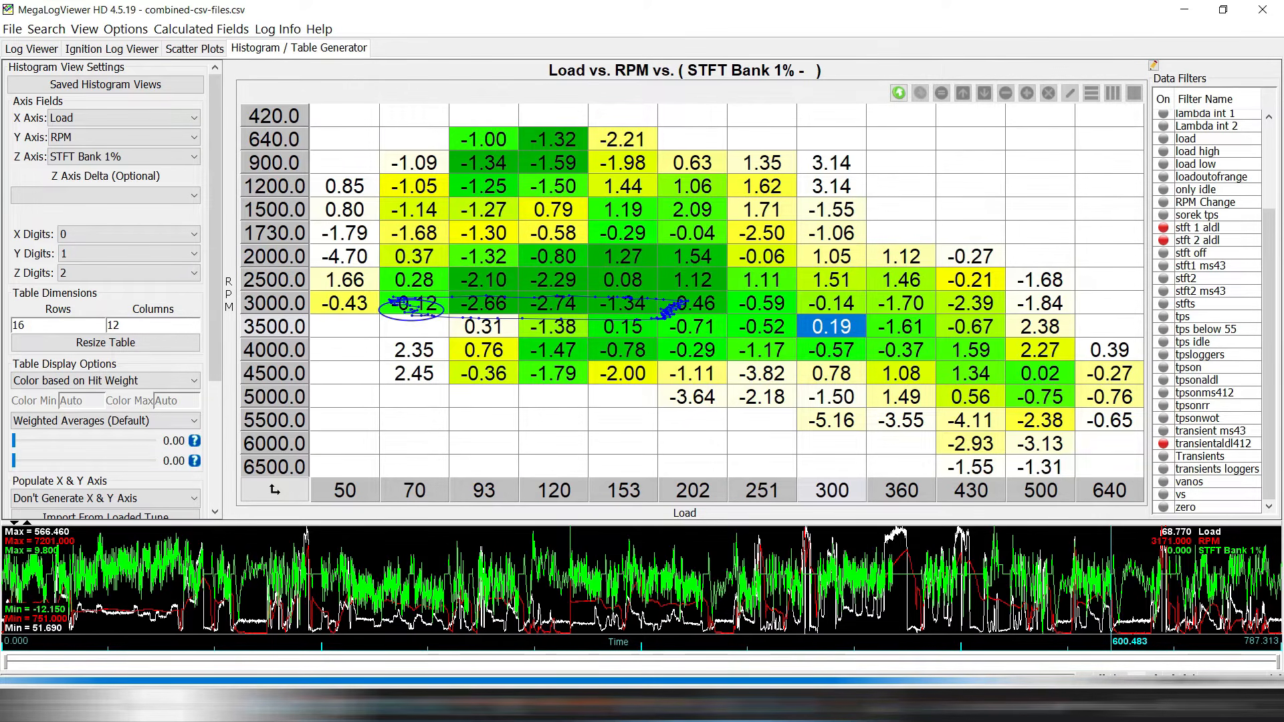
Compare RomRaider base fuel values at 640–1730 RPM load 120 and 5000 RPM load 202.
key(alt+Tab)
click(541, 325)
click(540, 302)
click(540, 278)
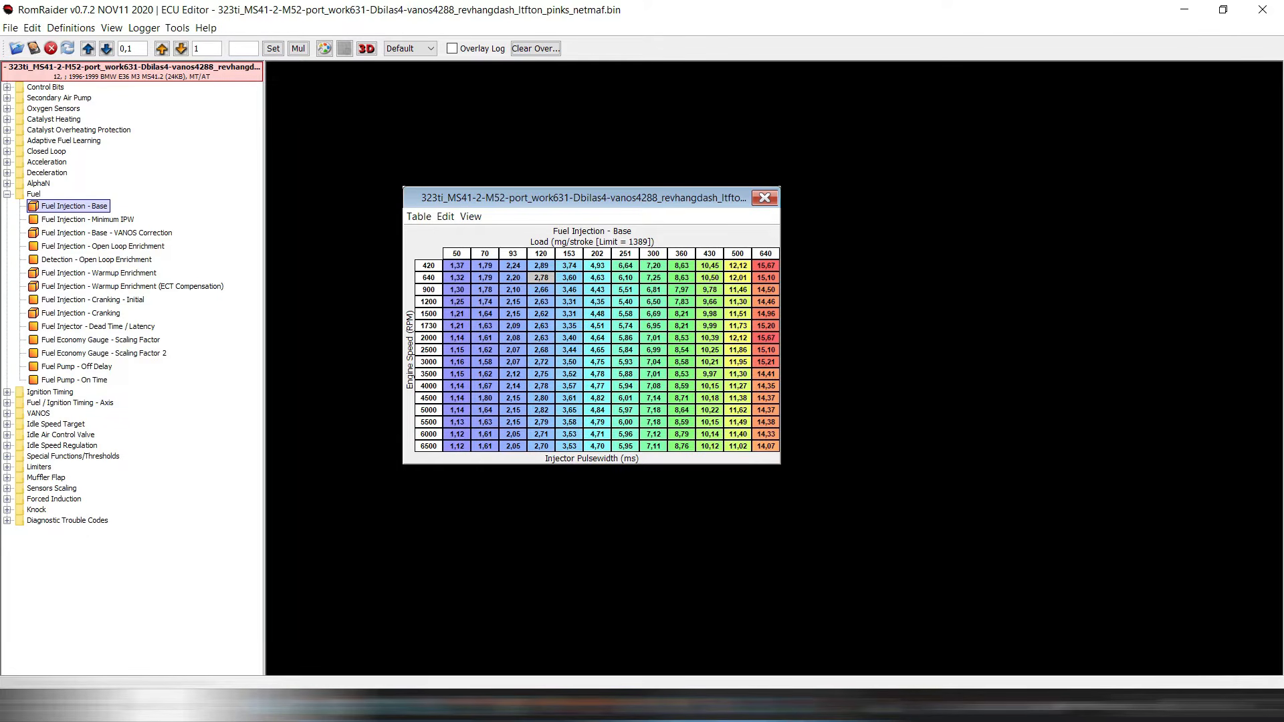
click(541, 313)
click(541, 289)
click(597, 410)
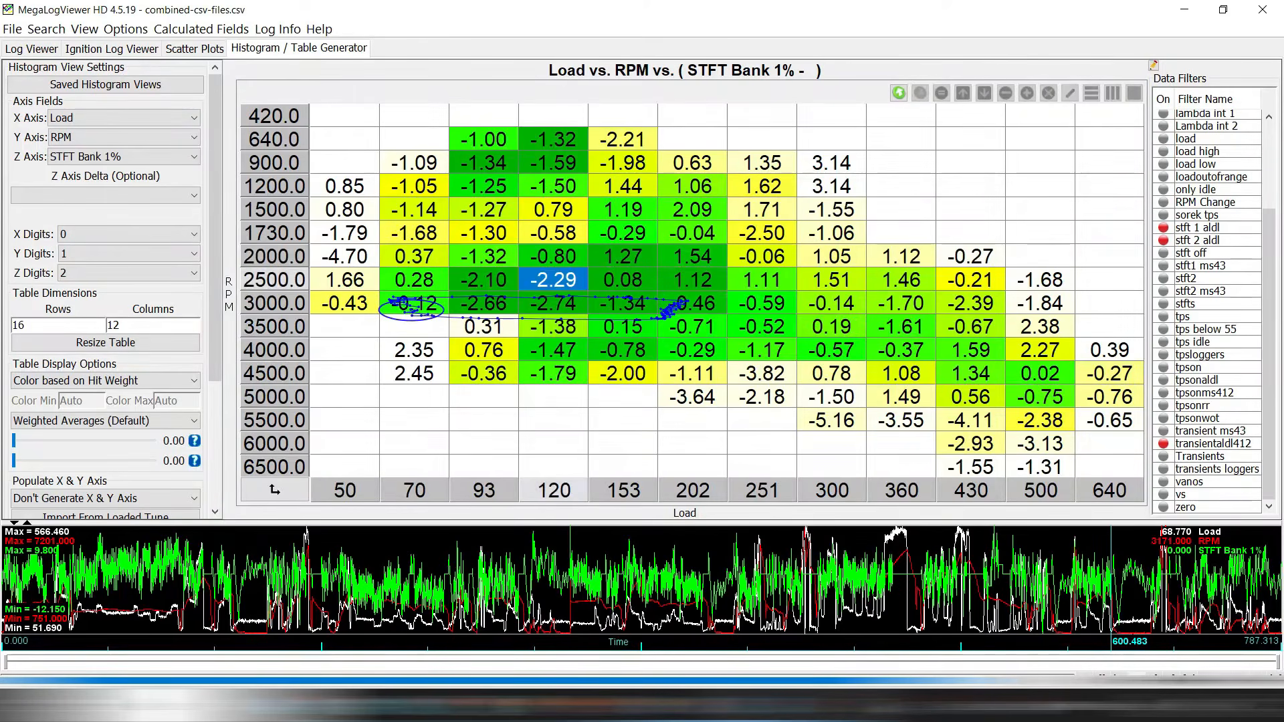
click(692, 257)
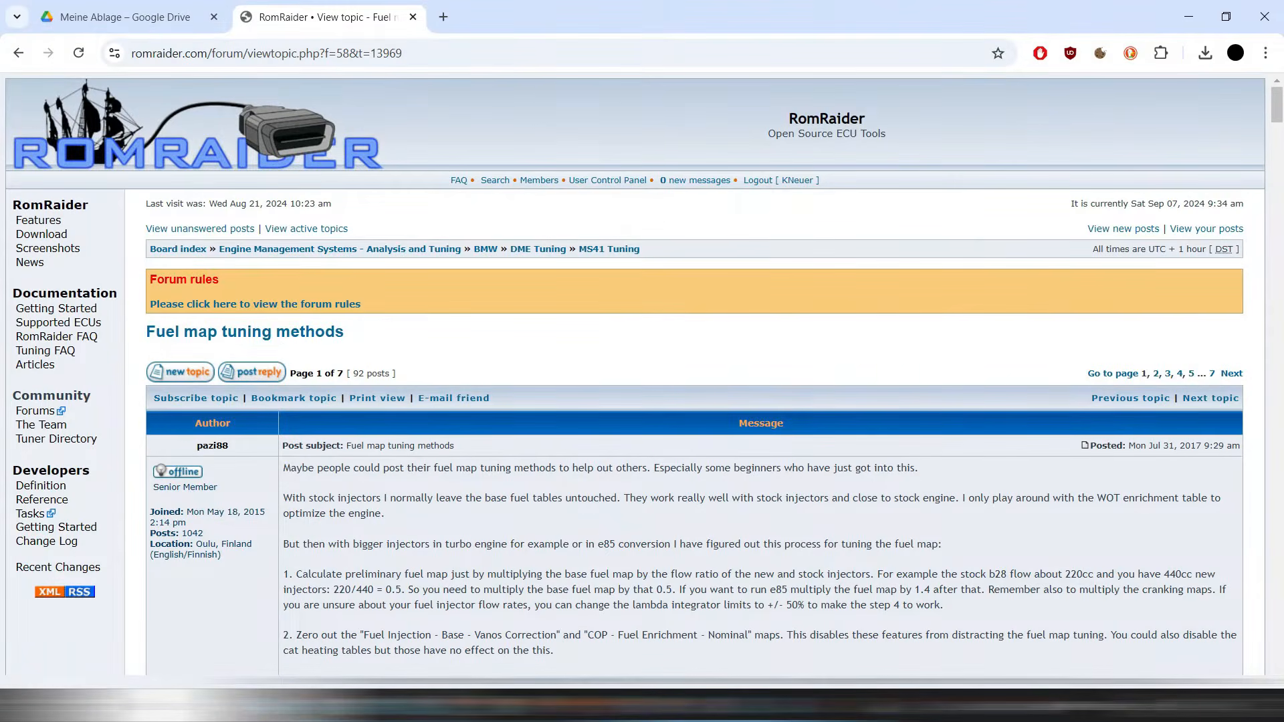
Read through the posts of the 'Fuel map tuning methods' forum thread.
scroll(642, 380, down, 4)
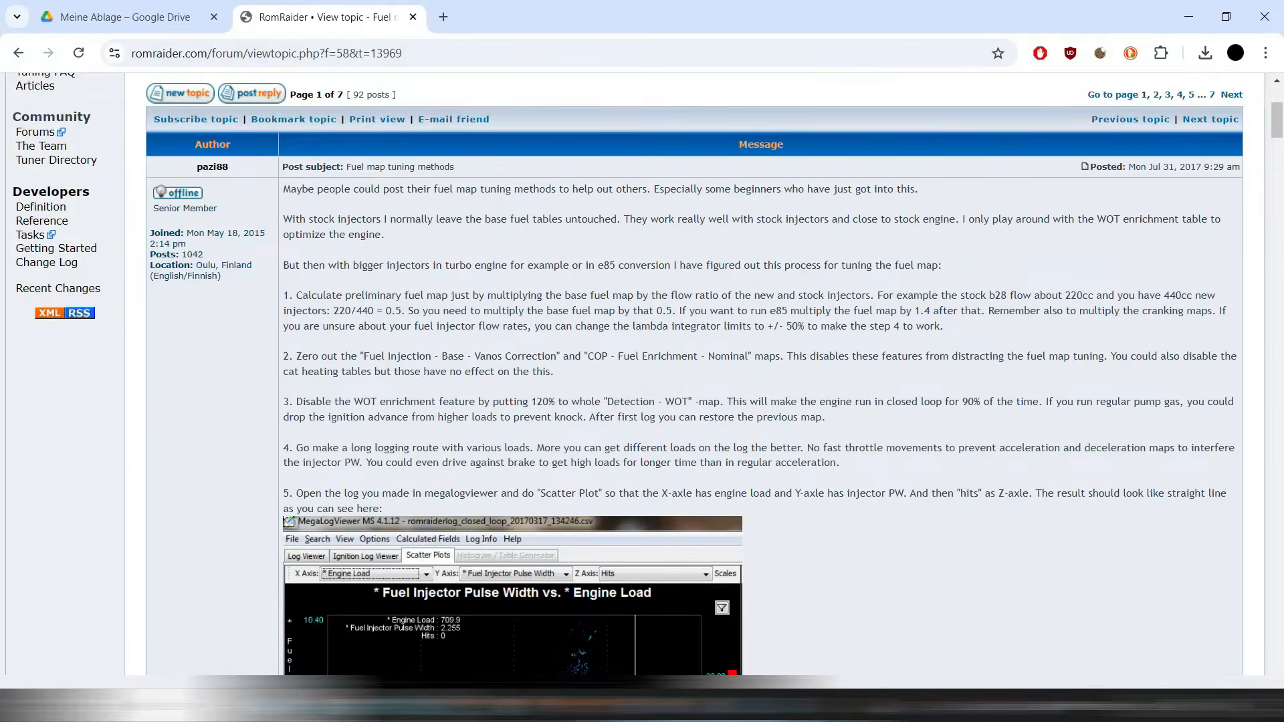
scroll(641, 380, down, 15)
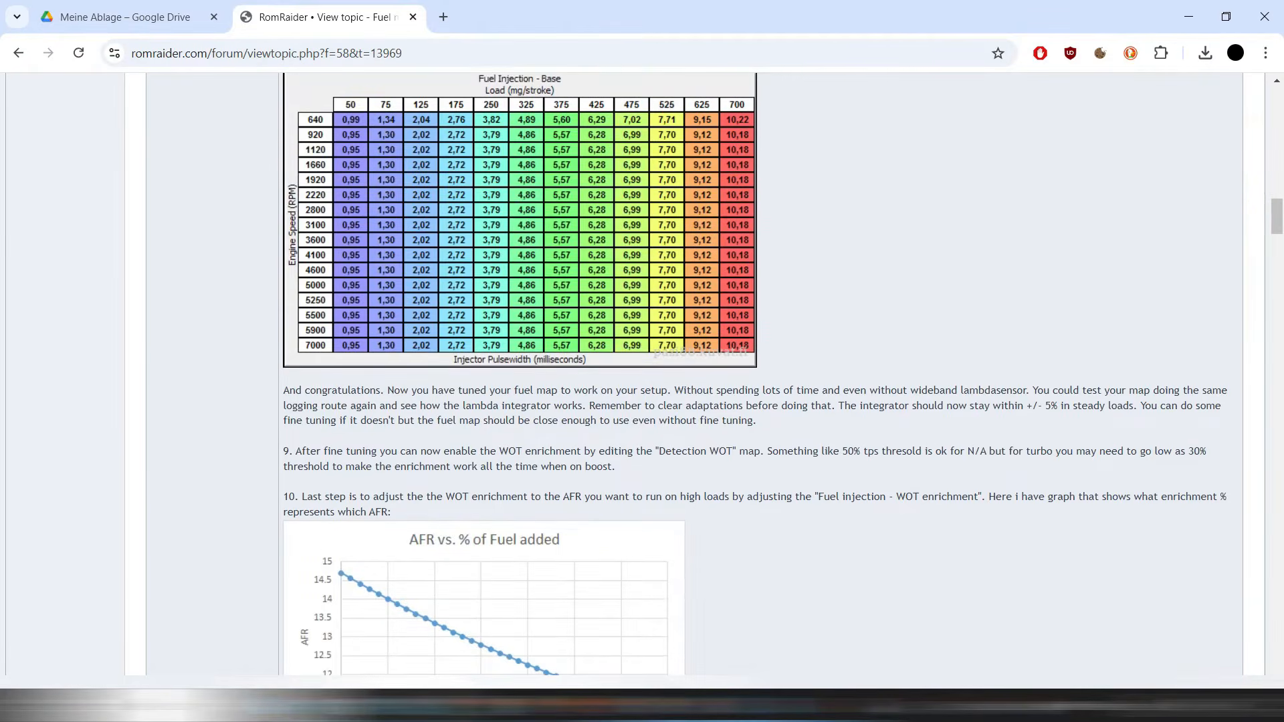
scroll(641, 374, down, 8)
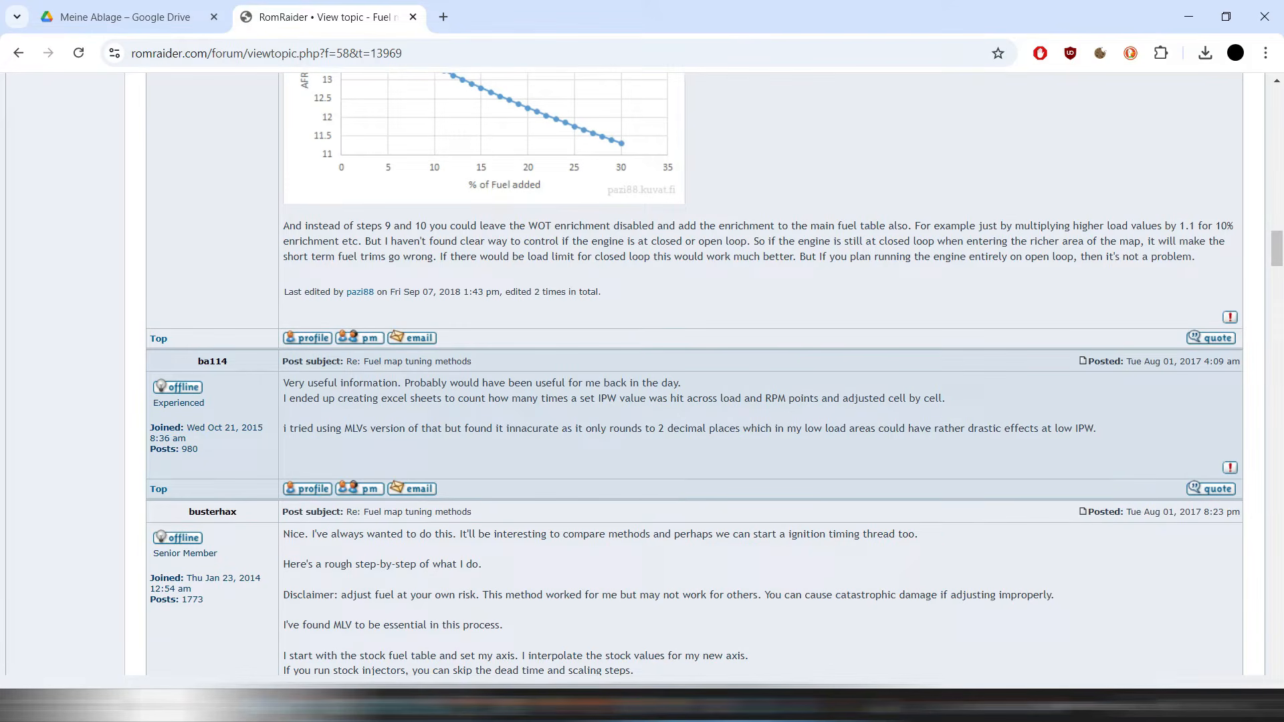
scroll(401, 401, up, 20)
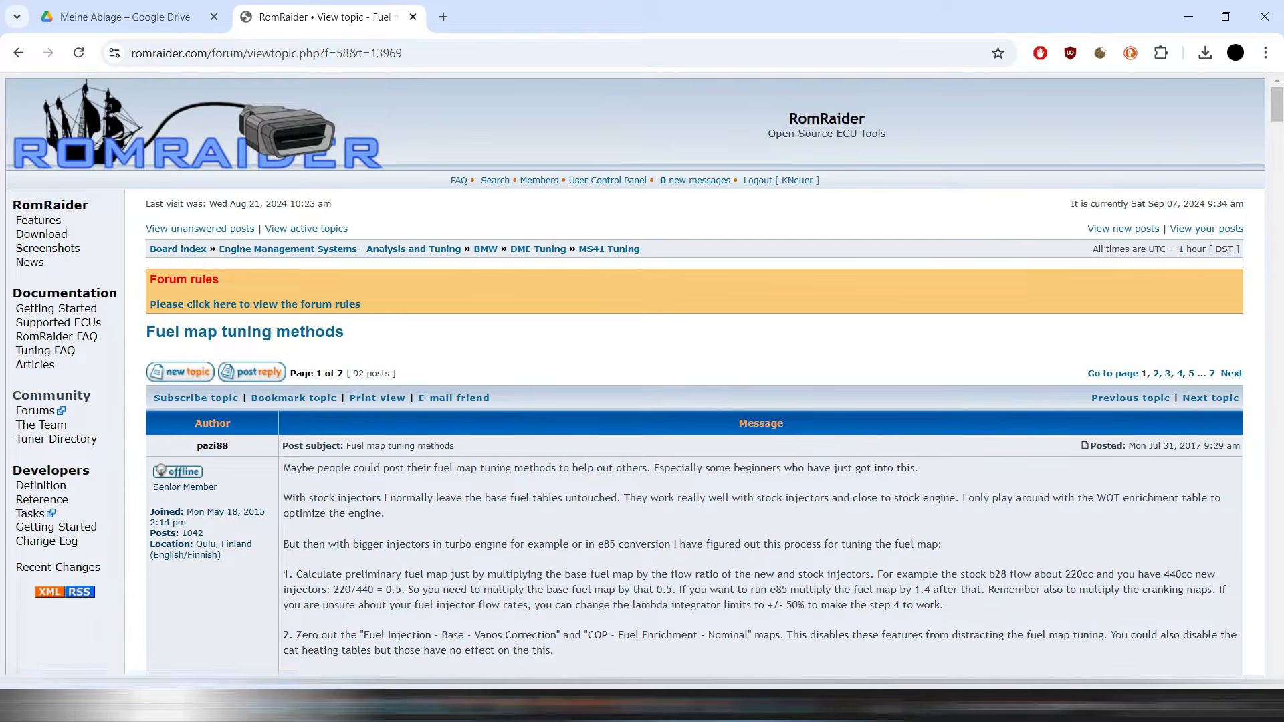
scroll(642, 381, down, 4)
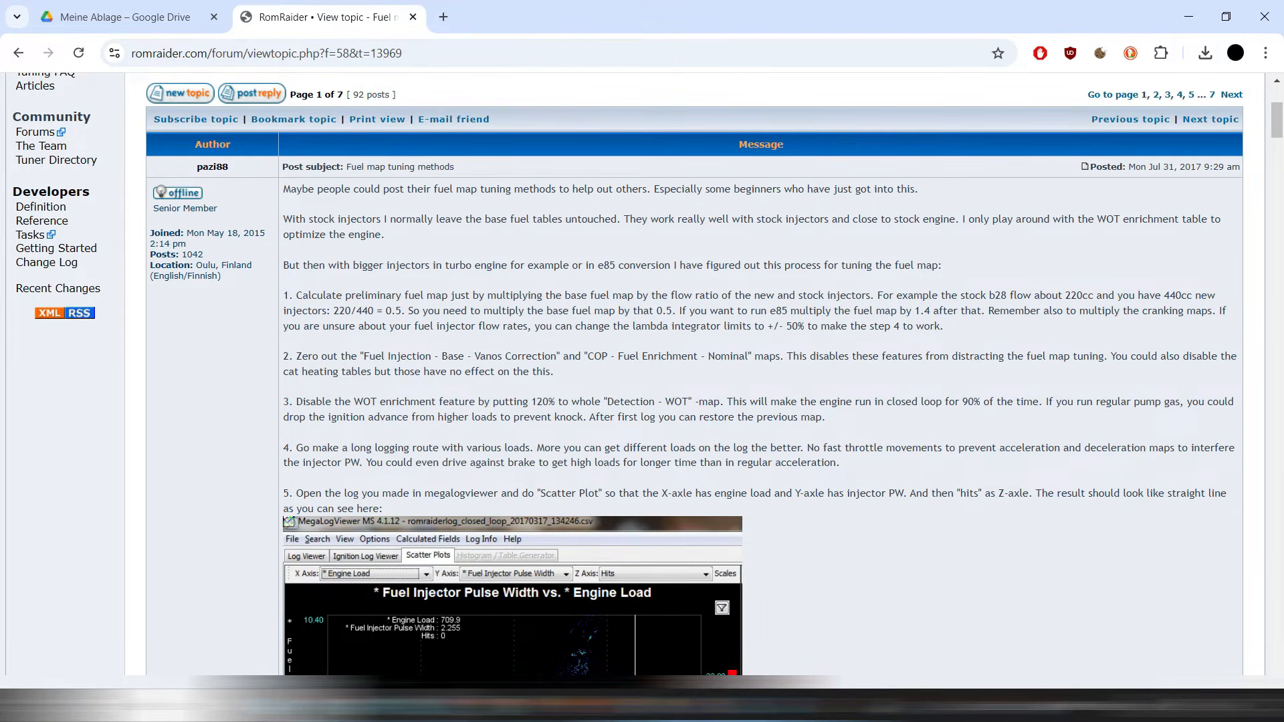
scroll(641, 381, down, 20)
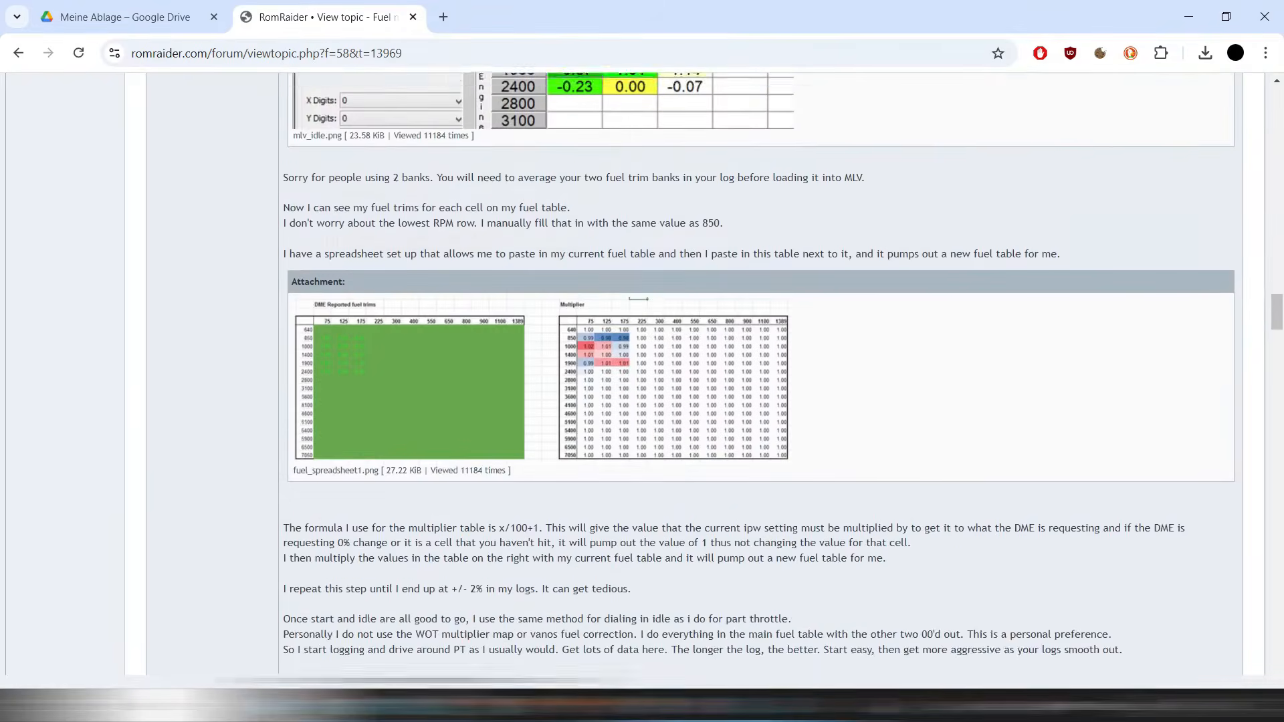
scroll(642, 381, down, 8)
scroll(642, 381, down, 15)
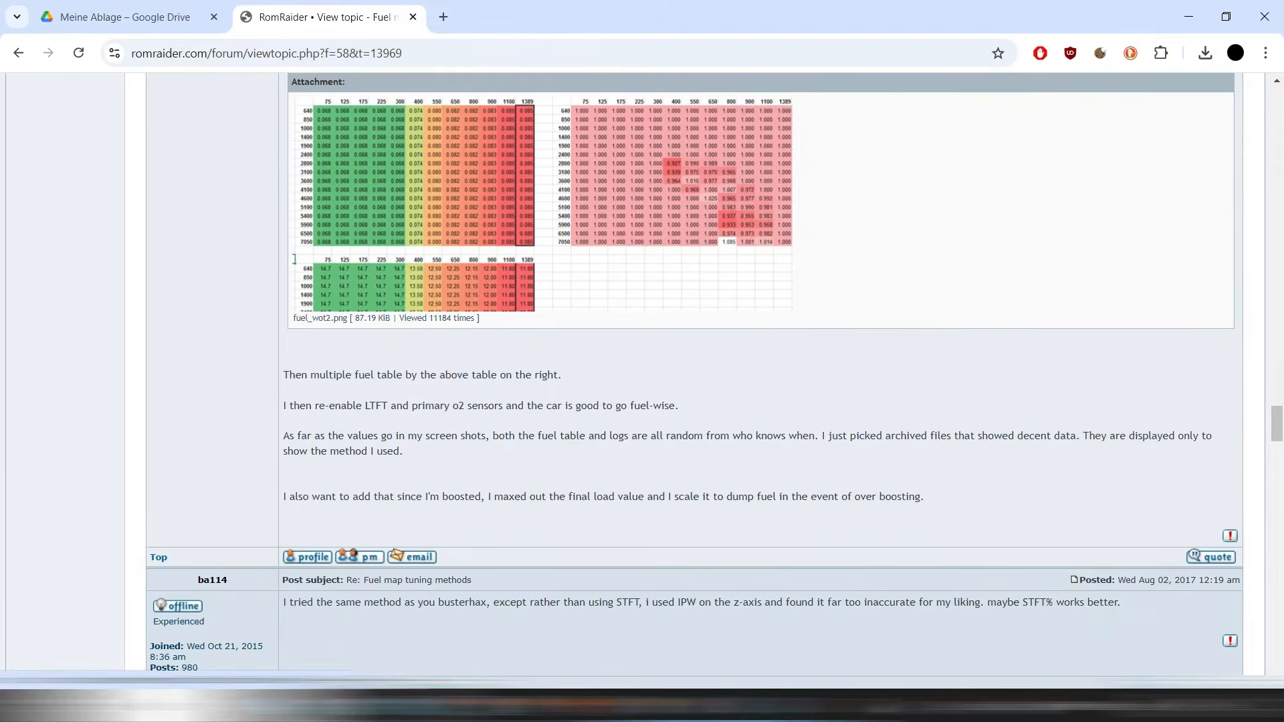
scroll(642, 381, down, 15)
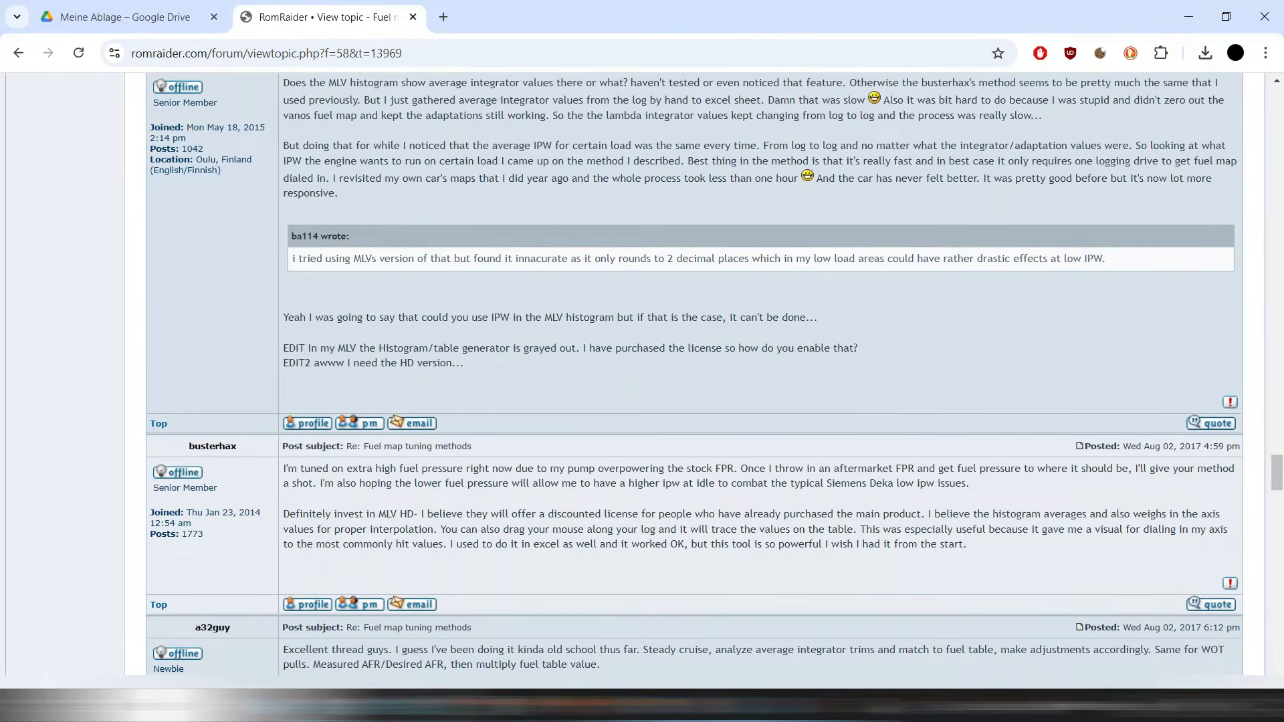
scroll(642, 381, up, 10)
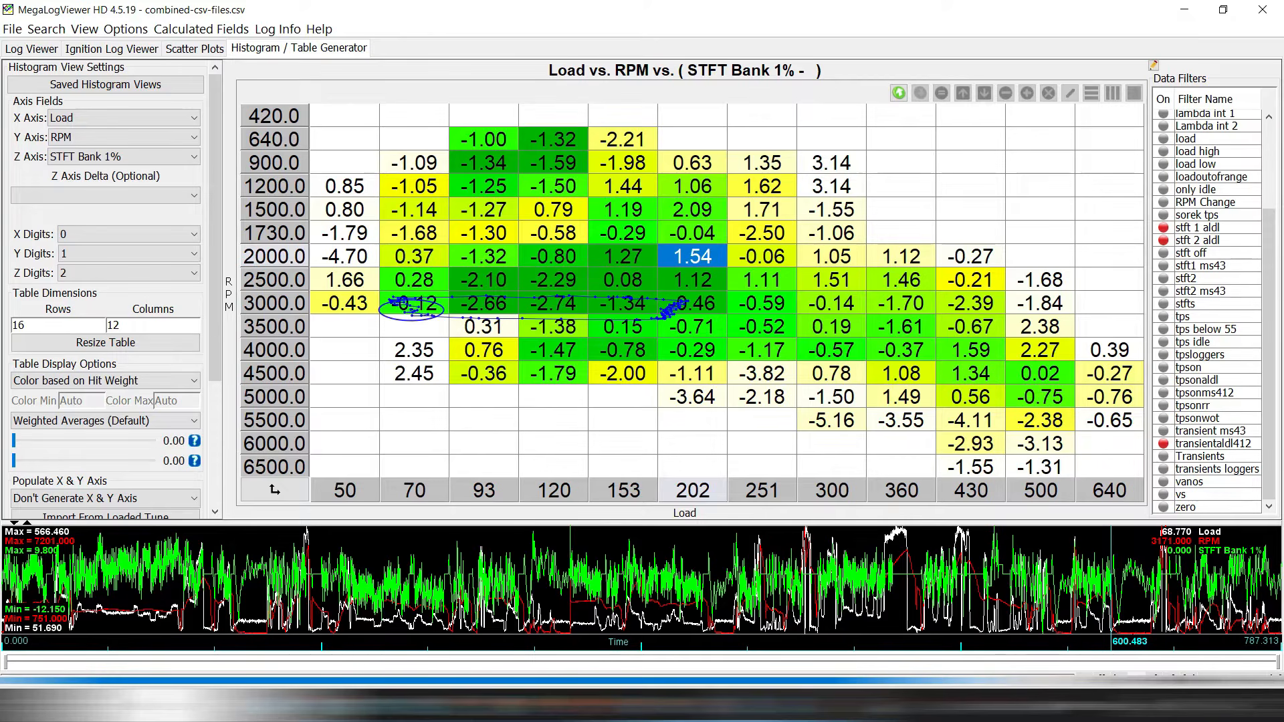
Look up the -1.50 trim at 1200 RPM, load 120, then switch to RomRaider.
click(554, 186)
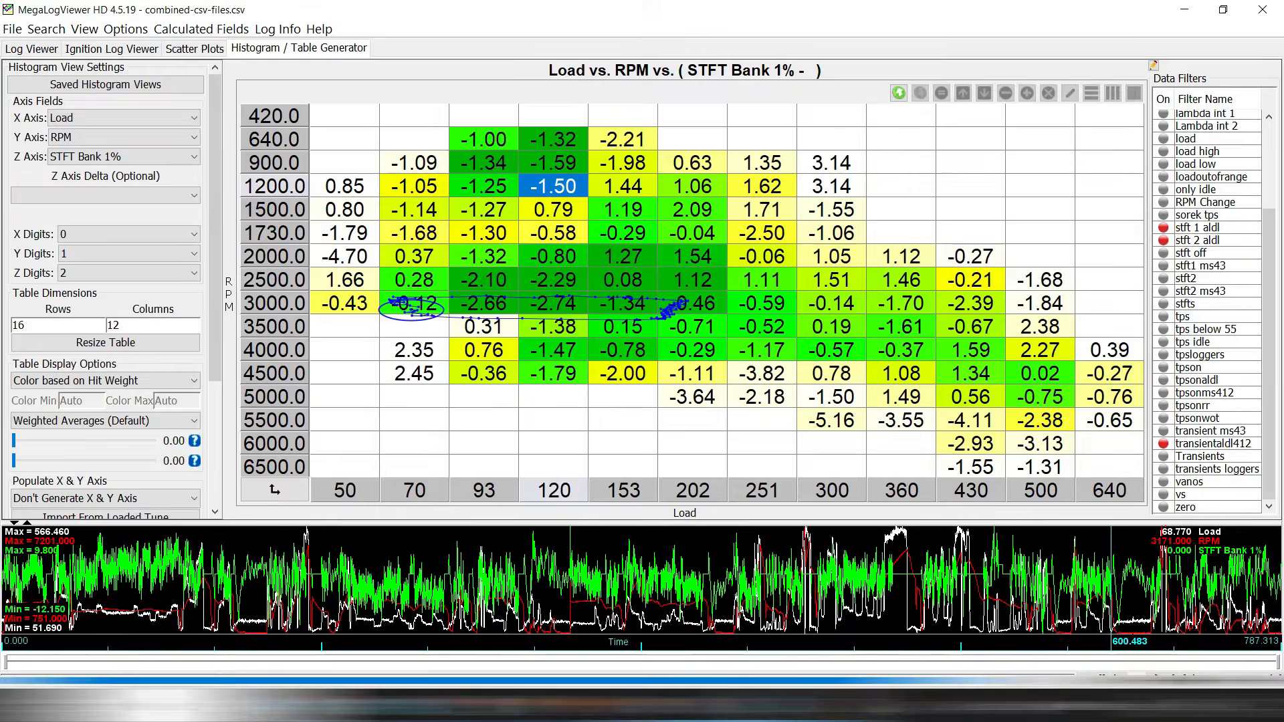
key(alt+Tab)
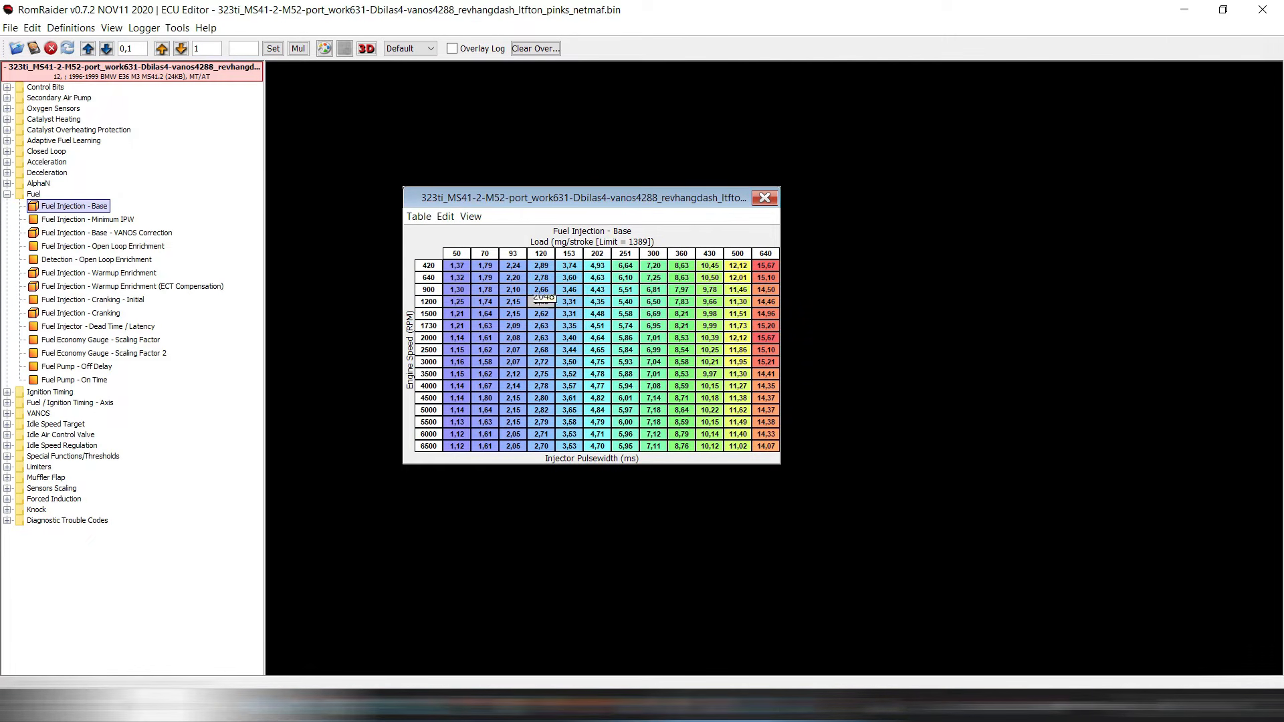
Set Fine Value Adjustment to 0,01 and display table comparisons as Percent Difference.
click(139, 50)
key(BackSpace)
click(418, 216)
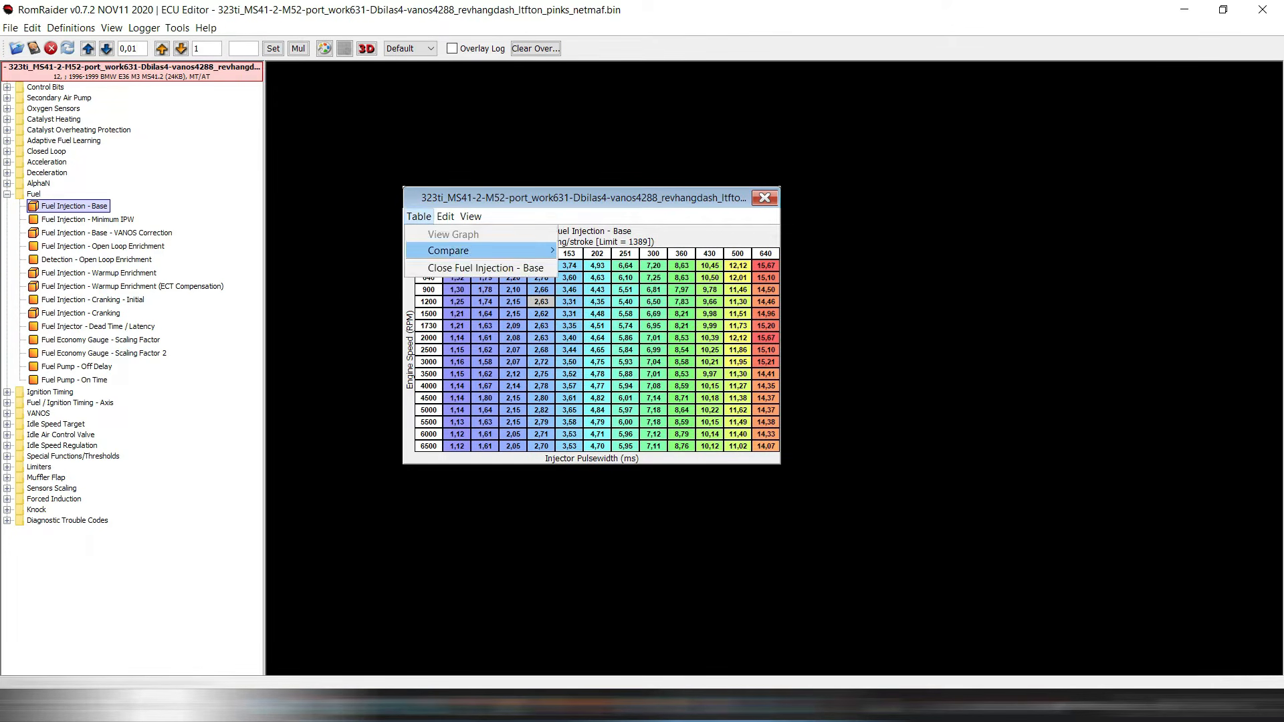
mouse_move(448, 250)
mouse_move(615, 316)
click(762, 315)
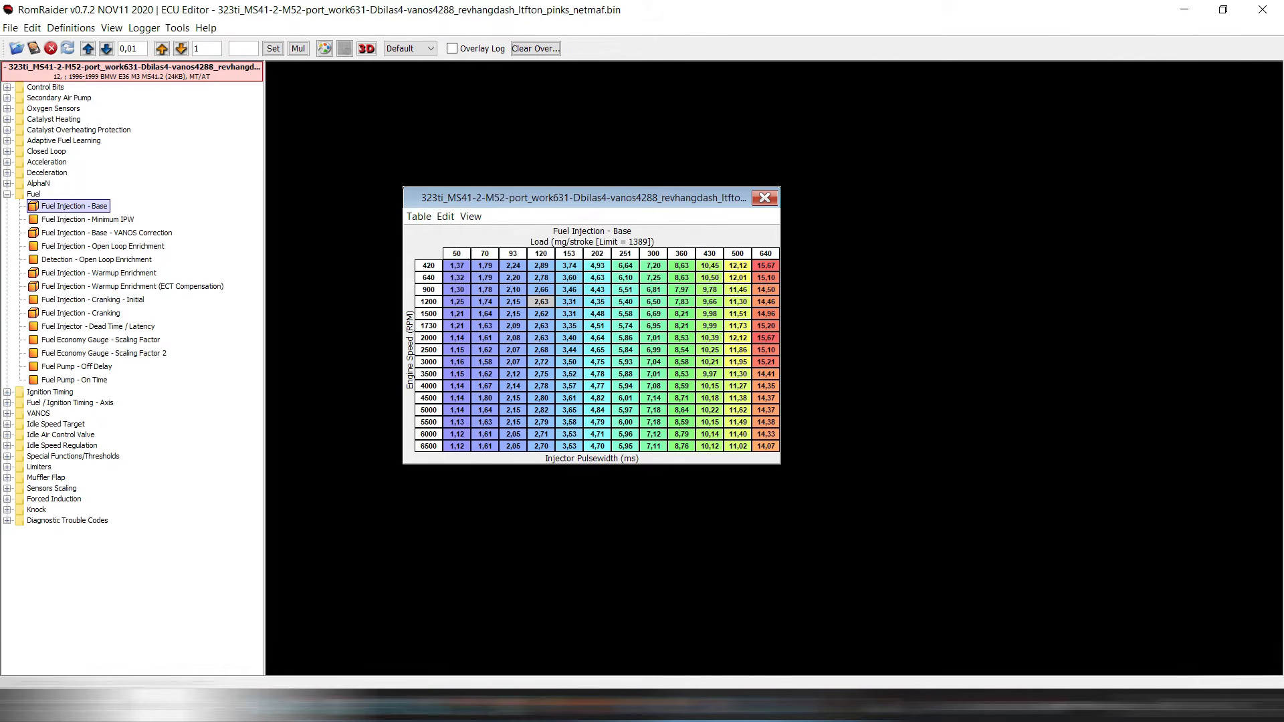
Turn on Show Changes and decrement the 1200 RPM, load 120 cell one step.
click(418, 216)
mouse_move(448, 250)
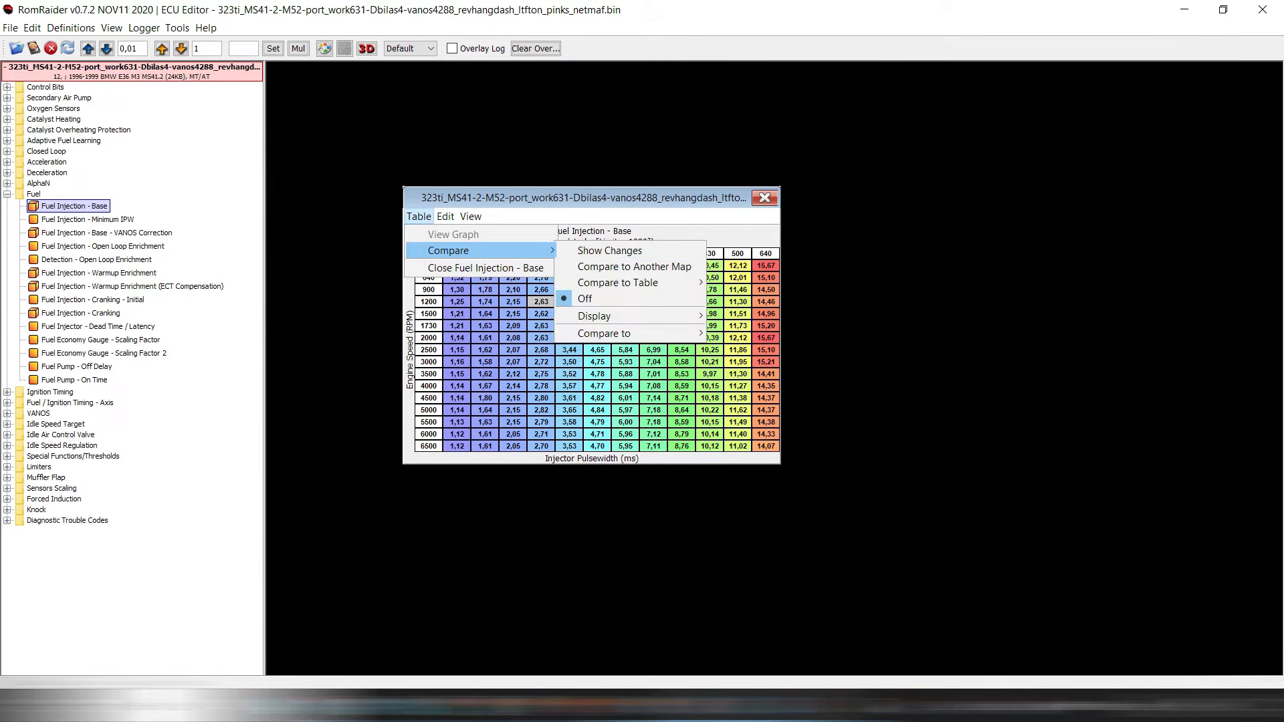
key(Return)
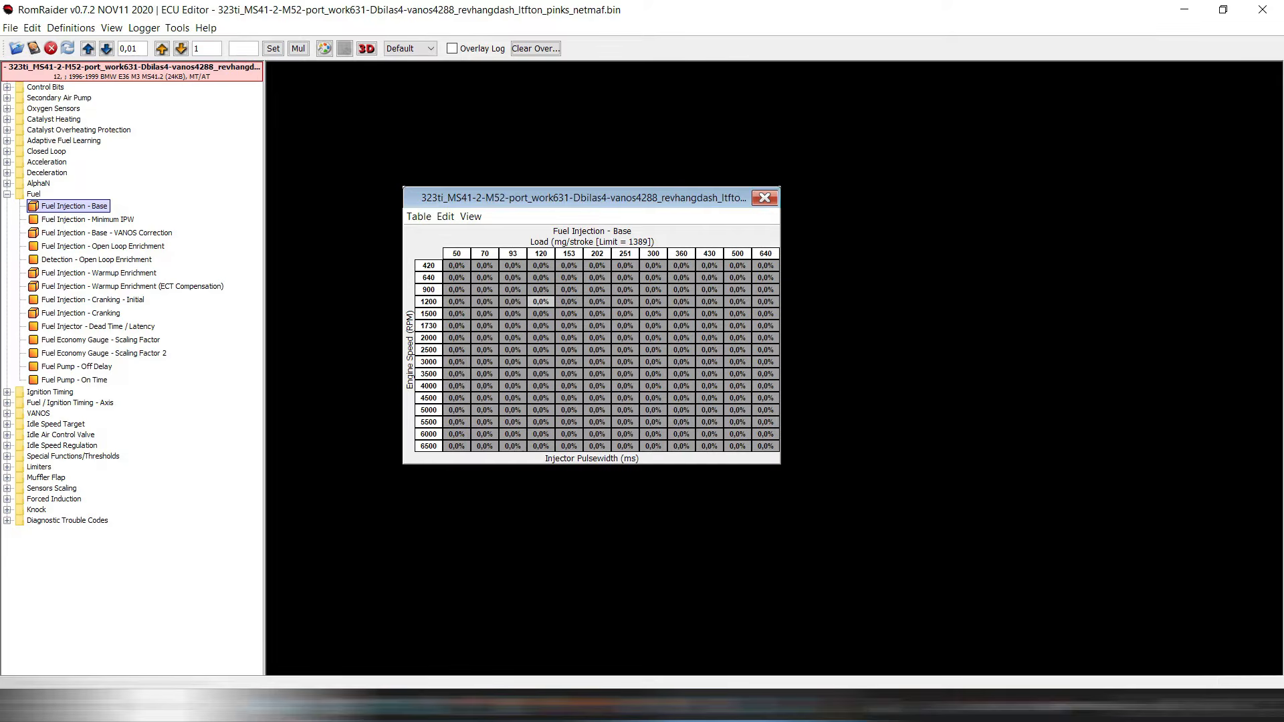
click(107, 48)
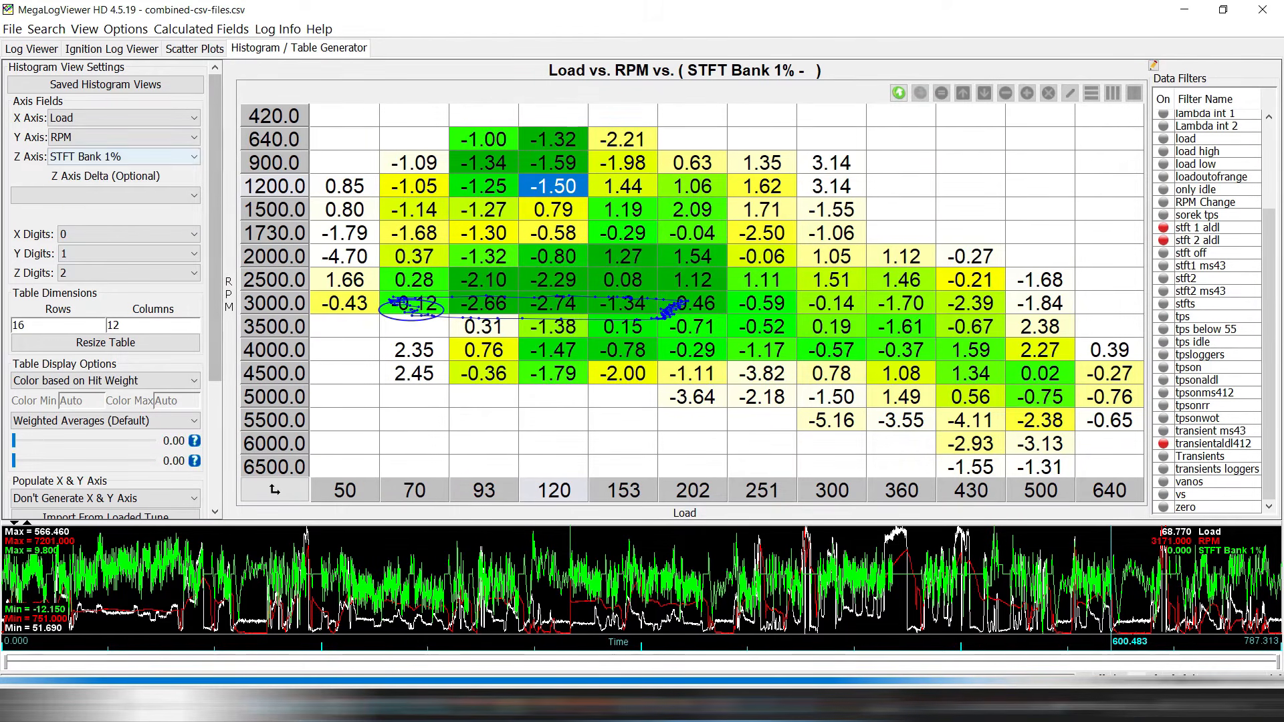
Switch the histogram's Z axis to STFT Bank 2% and glance at RomRaider's base table.
click(122, 156)
click(192, 276)
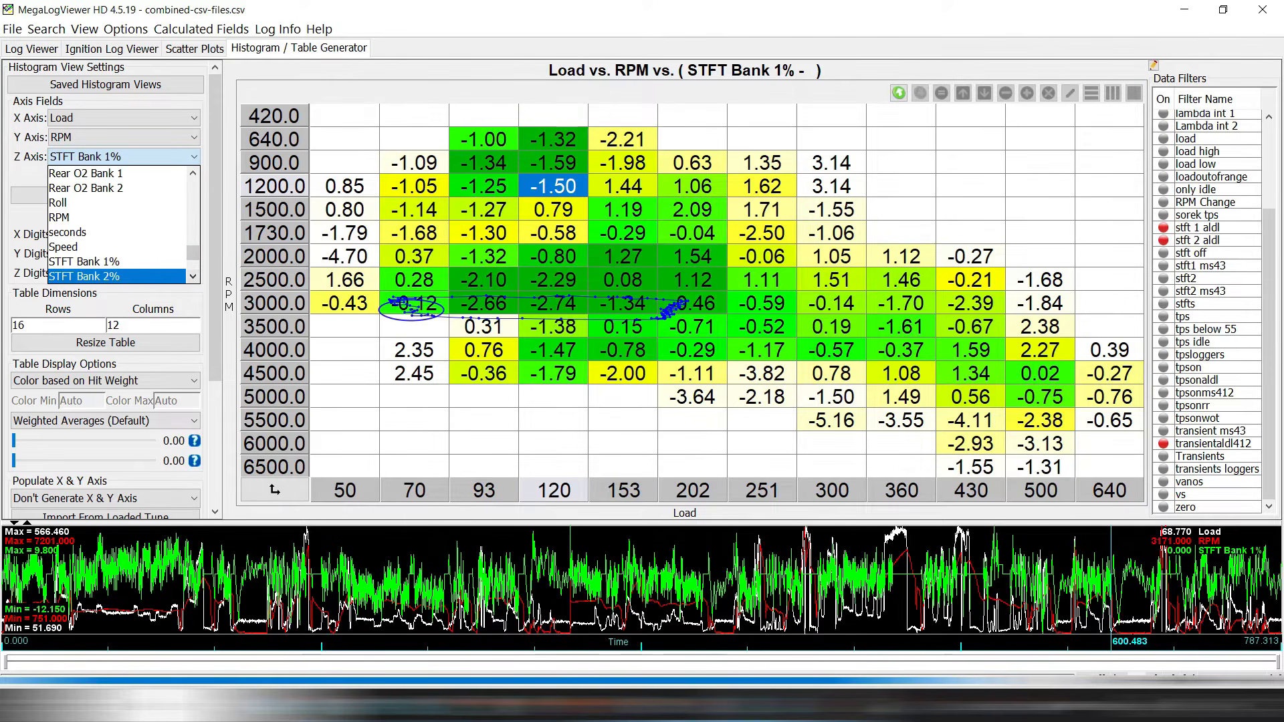
click(100, 276)
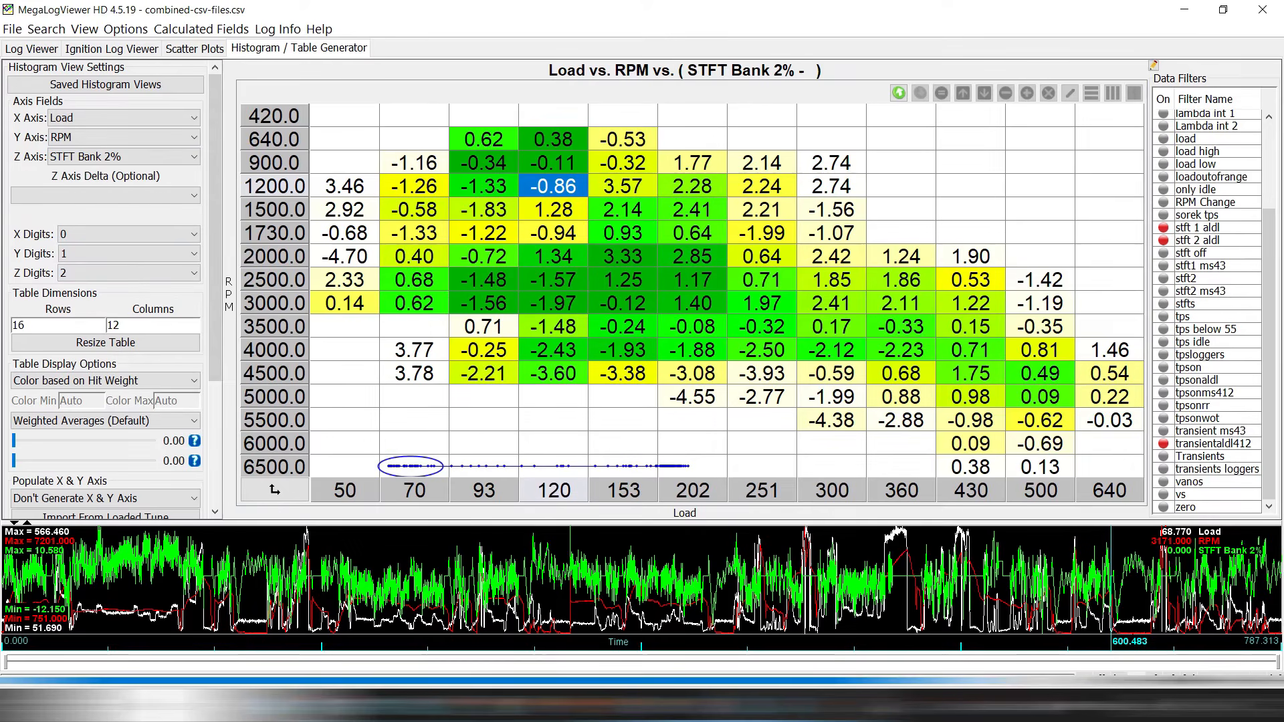
key(alt+Tab)
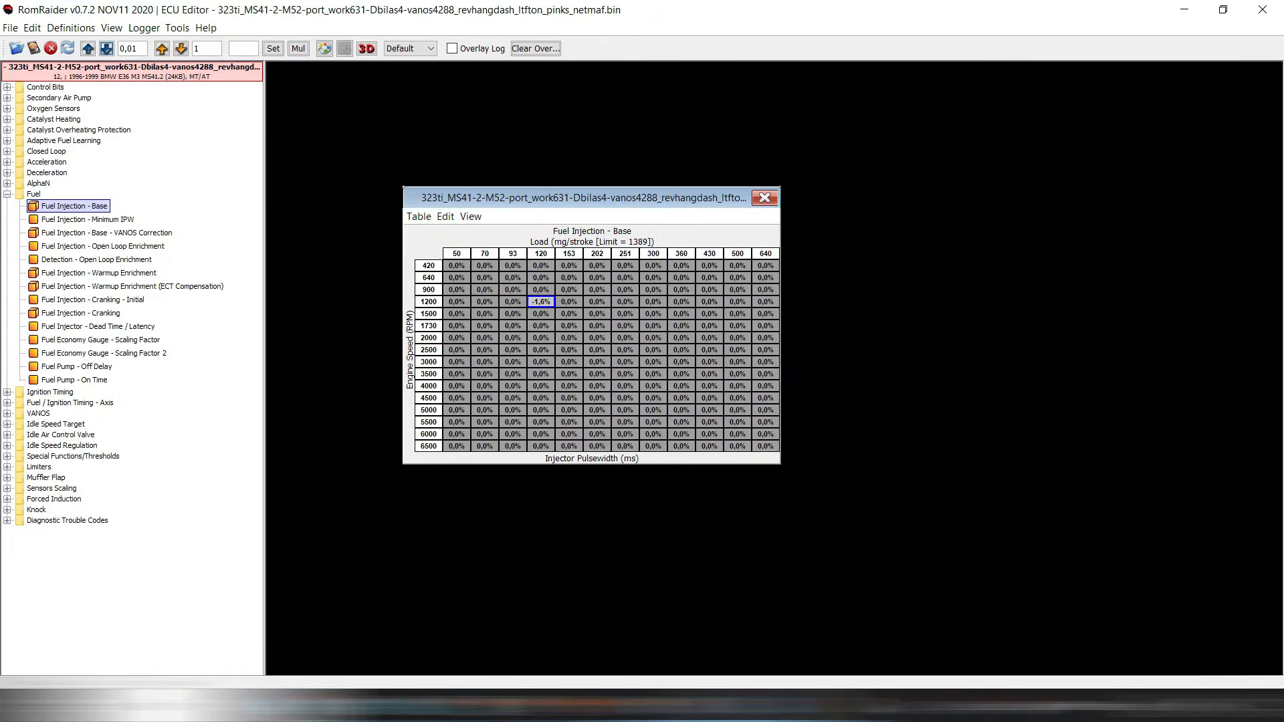
key(alt+Tab)
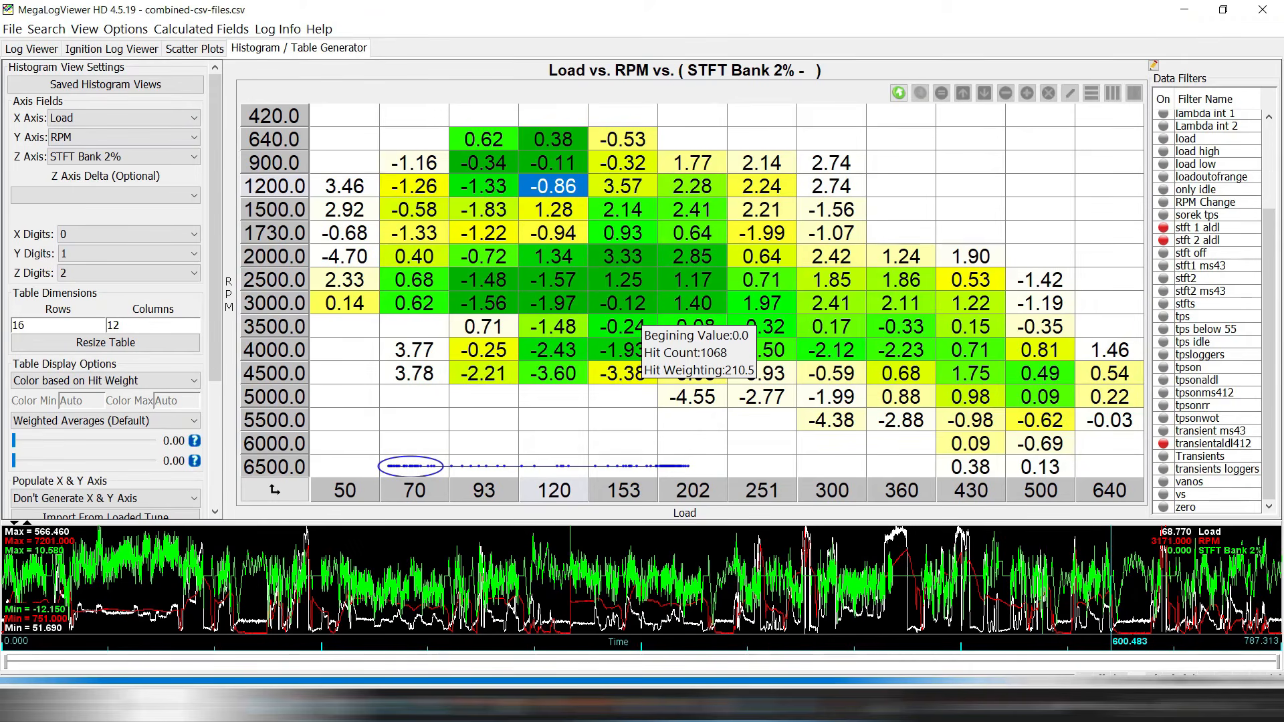
Return the histogram to STFT Bank 1% trims and compare against RomRaider.
click(134, 156)
click(121, 262)
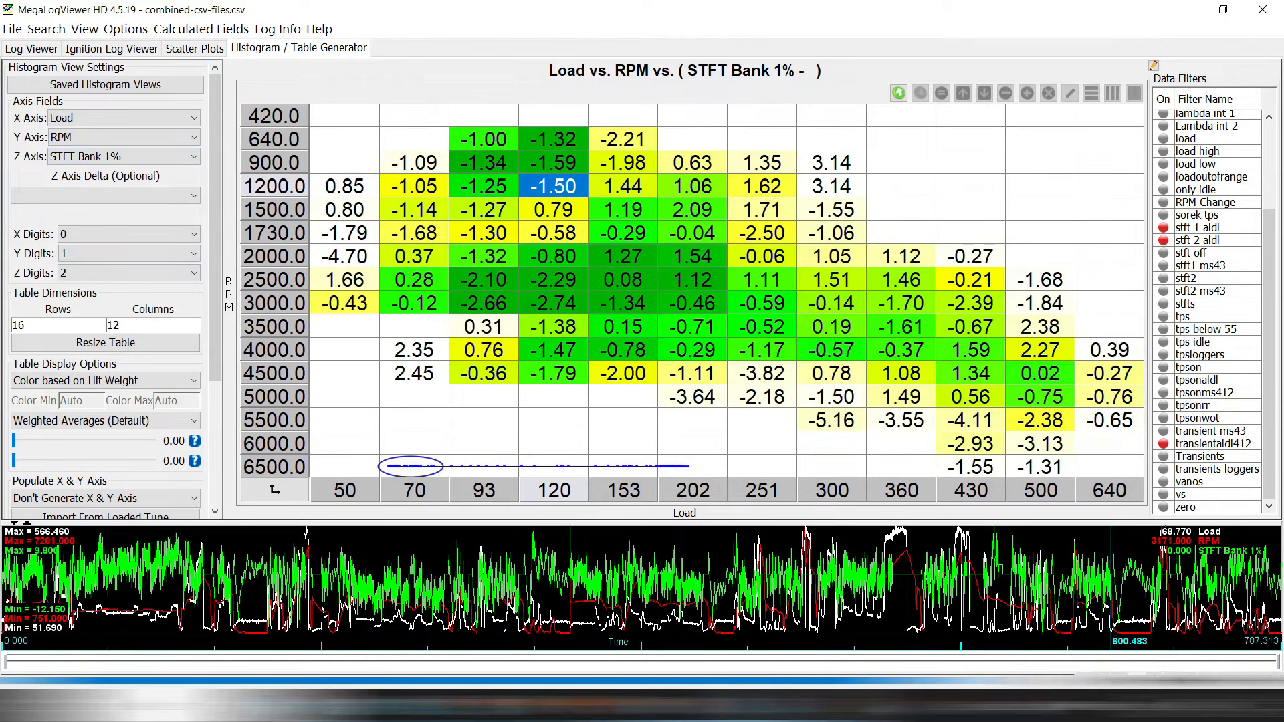
mouse_move(573, 186)
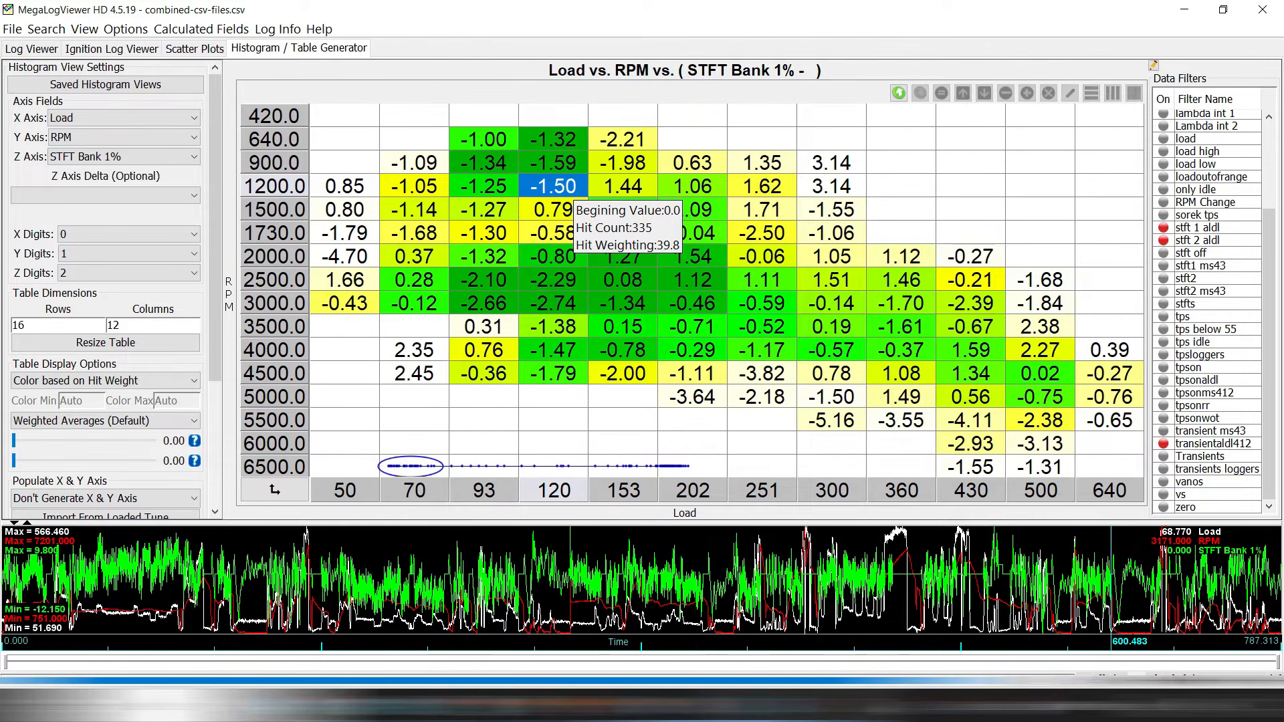
mouse_move(677, 203)
mouse_move(714, 419)
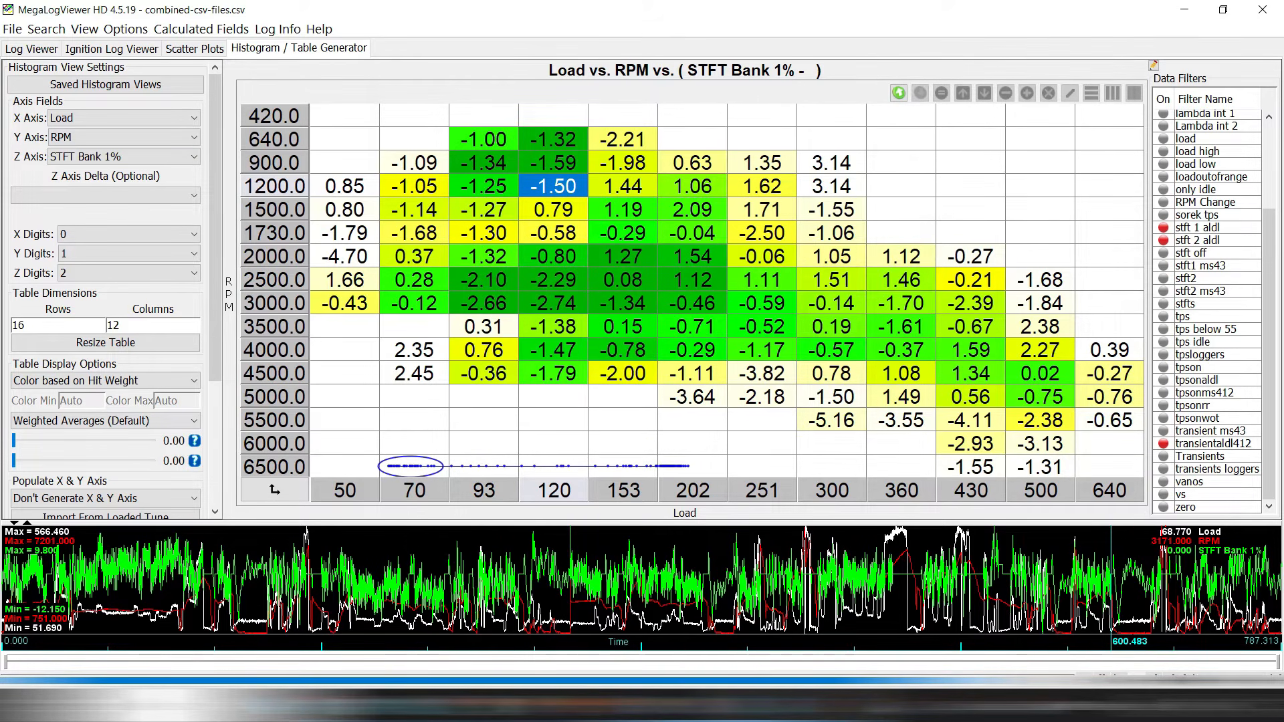
key(alt+Tab)
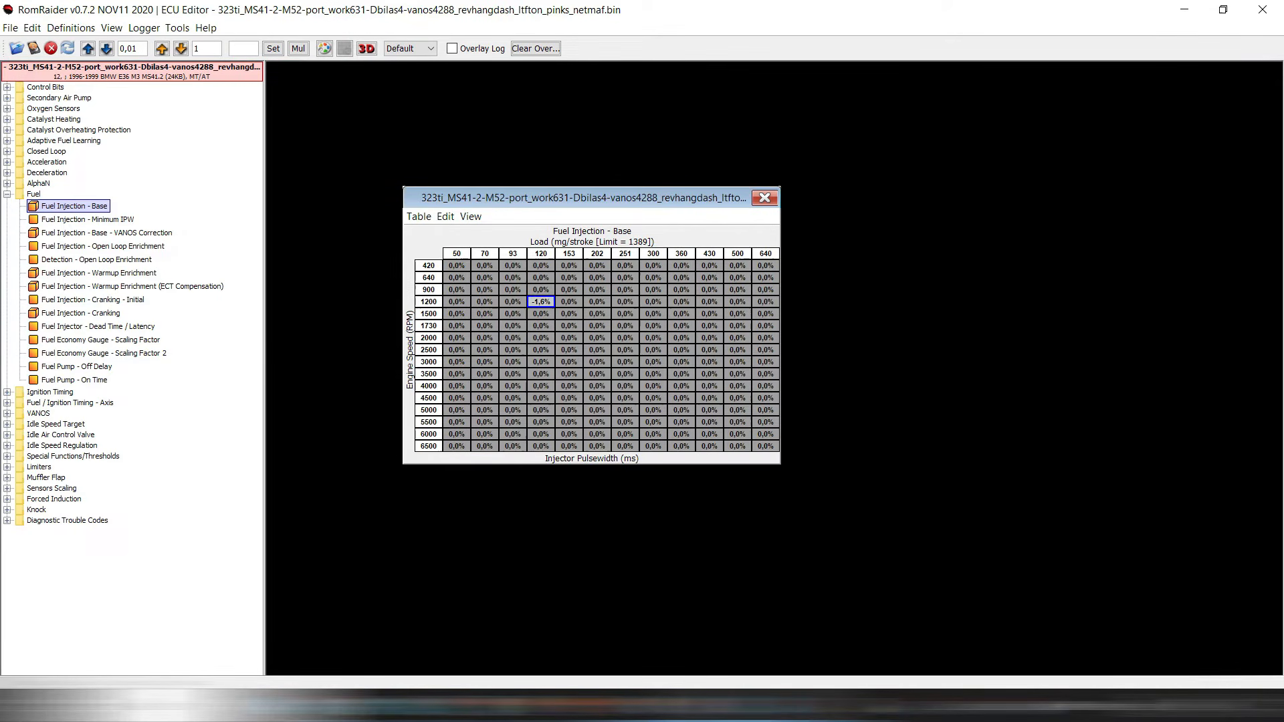
key(alt+Tab)
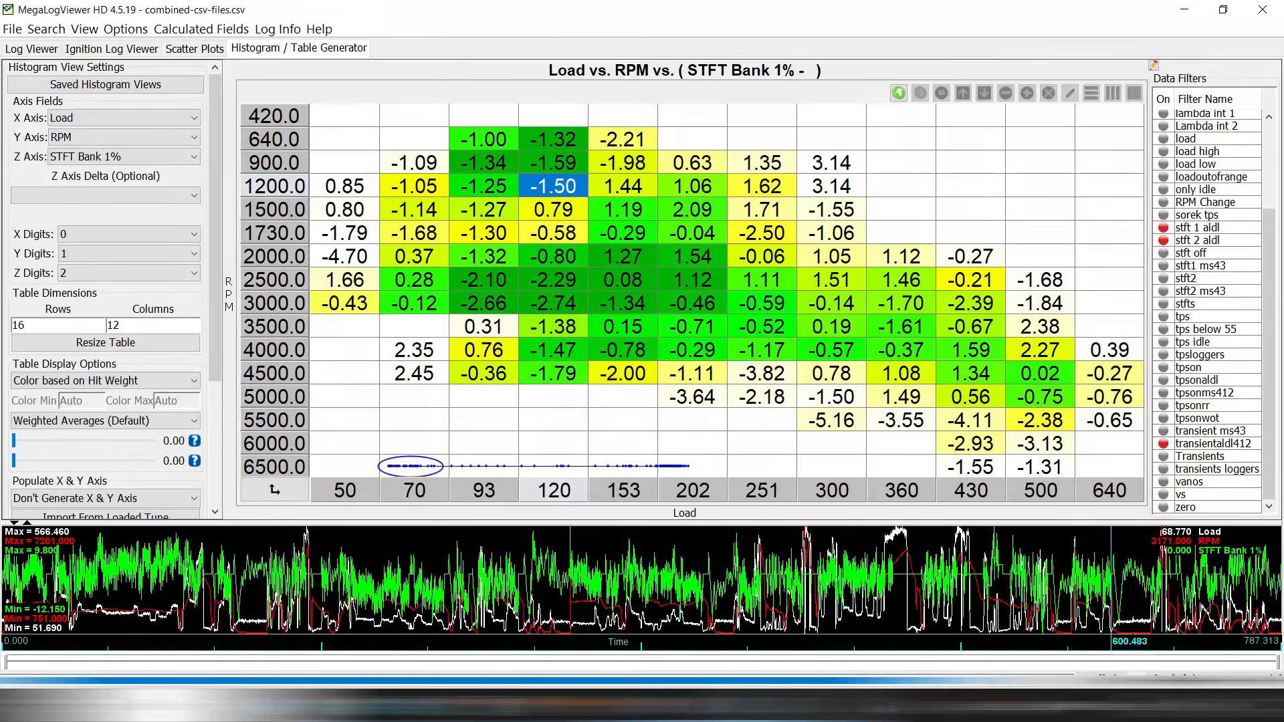
Switch back to STFT Bank 2% and set RomRaider's 1200 rpm, load 120 cell to -1.2%.
click(142, 157)
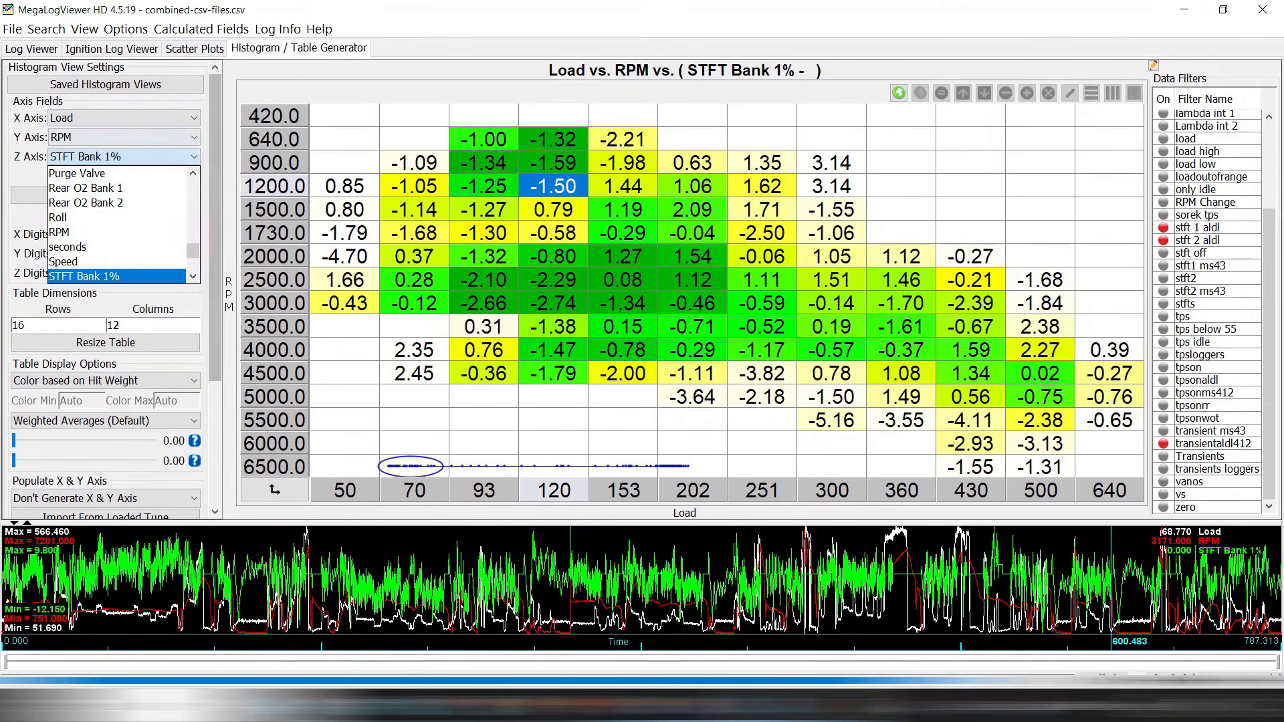
click(193, 276)
click(100, 276)
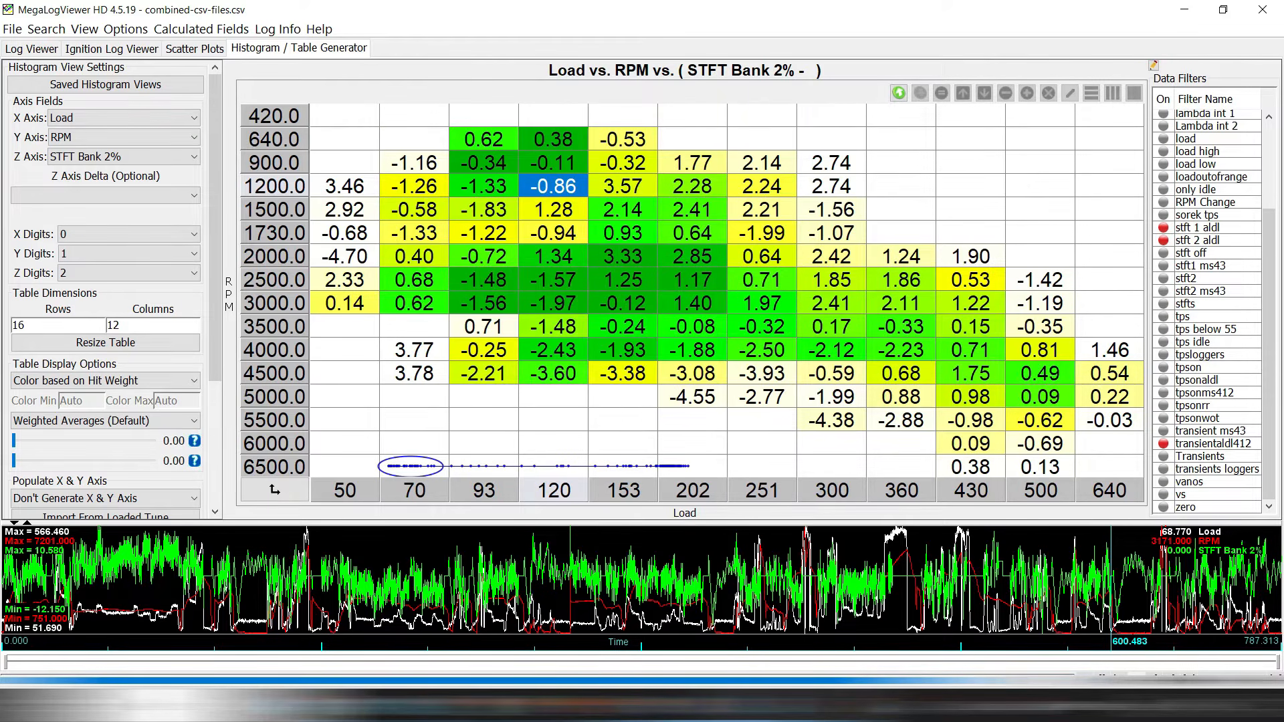
click(385, 705)
click(87, 48)
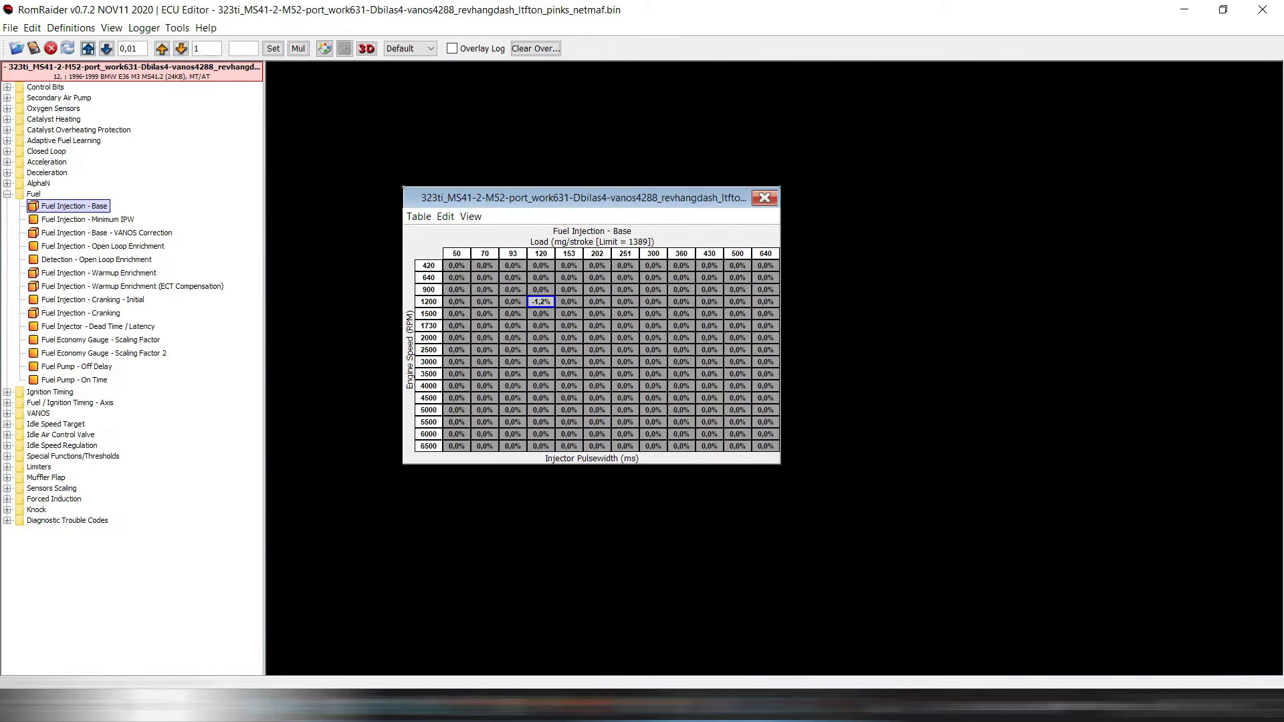
click(107, 48)
key(alt+Tab)
click(552, 256)
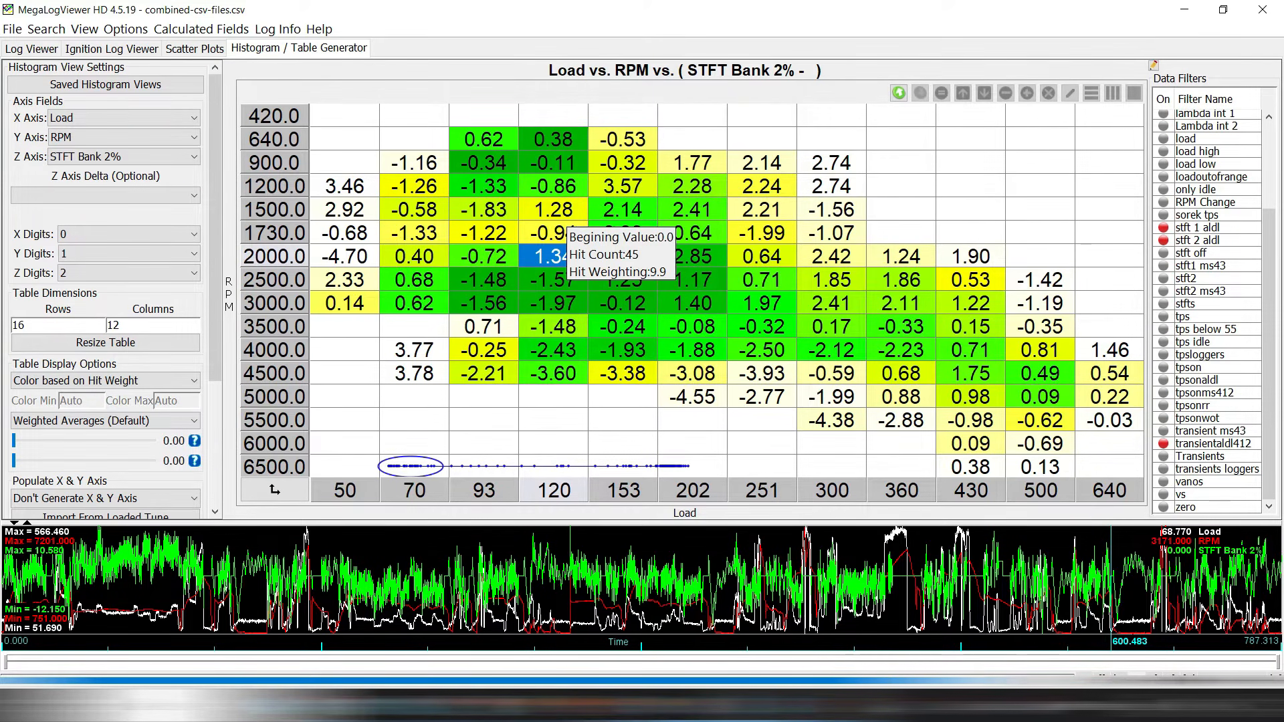
mouse_move(570, 223)
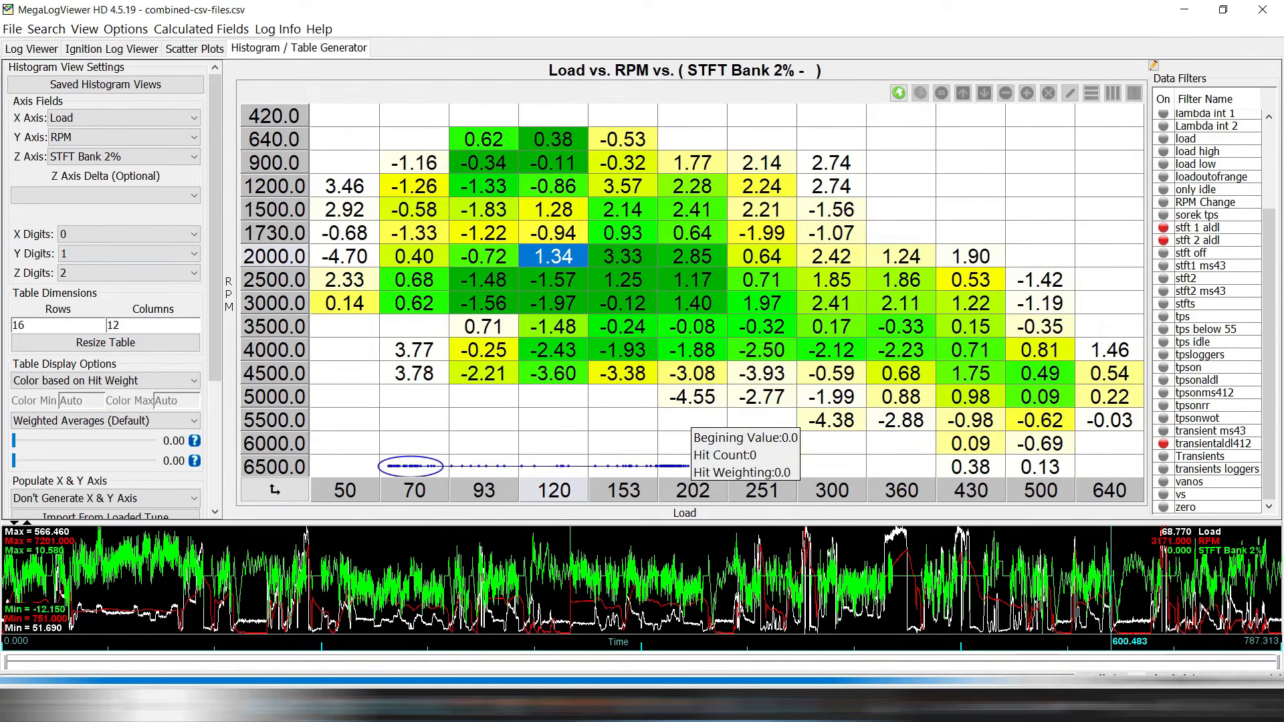
drag(692, 396, 900, 420)
drag(692, 397, 900, 443)
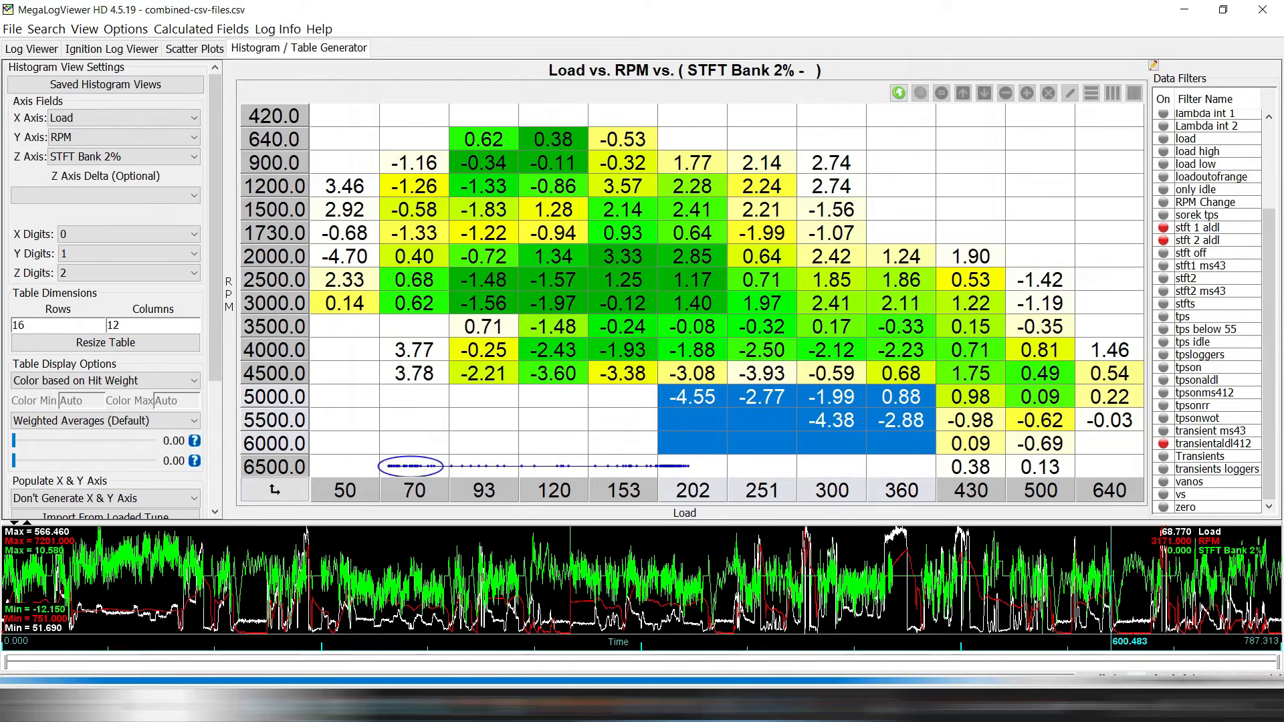
click(14, 441)
mouse_move(13, 441)
mouse_down()
mouse_move(24, 440)
mouse_move(13, 441)
mouse_up()
click(30, 461)
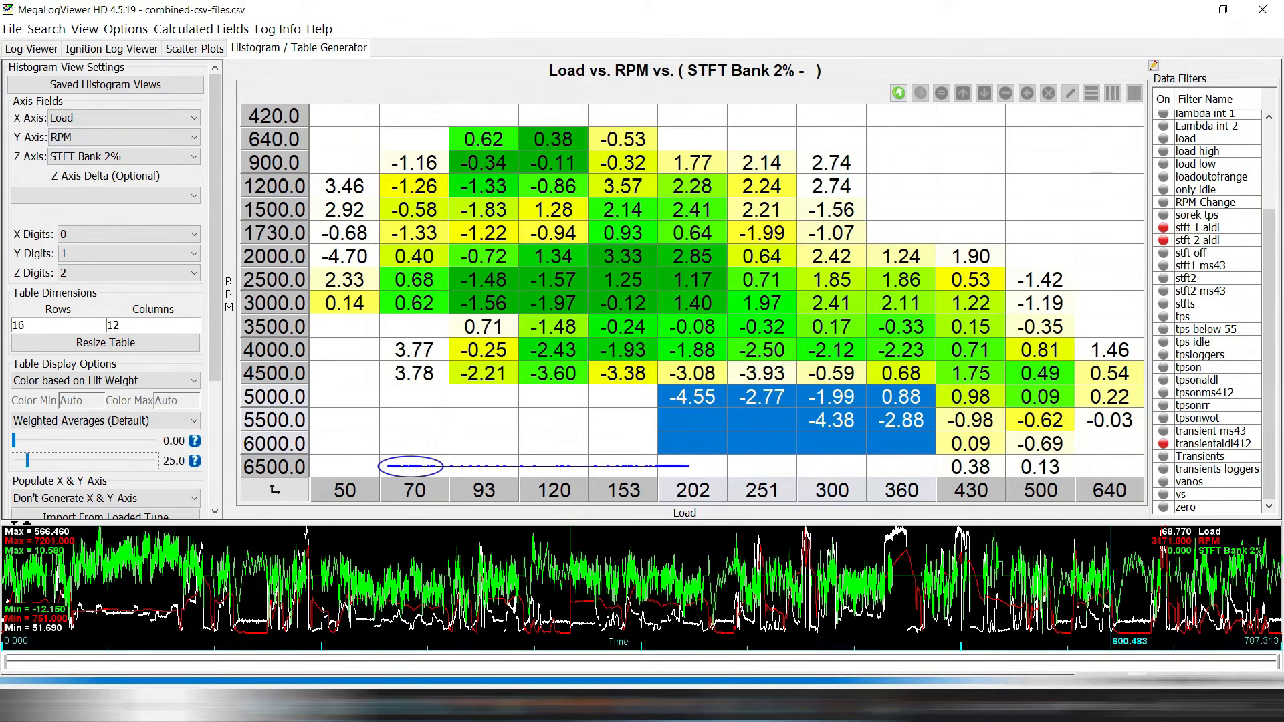
drag(14, 441, 28, 441)
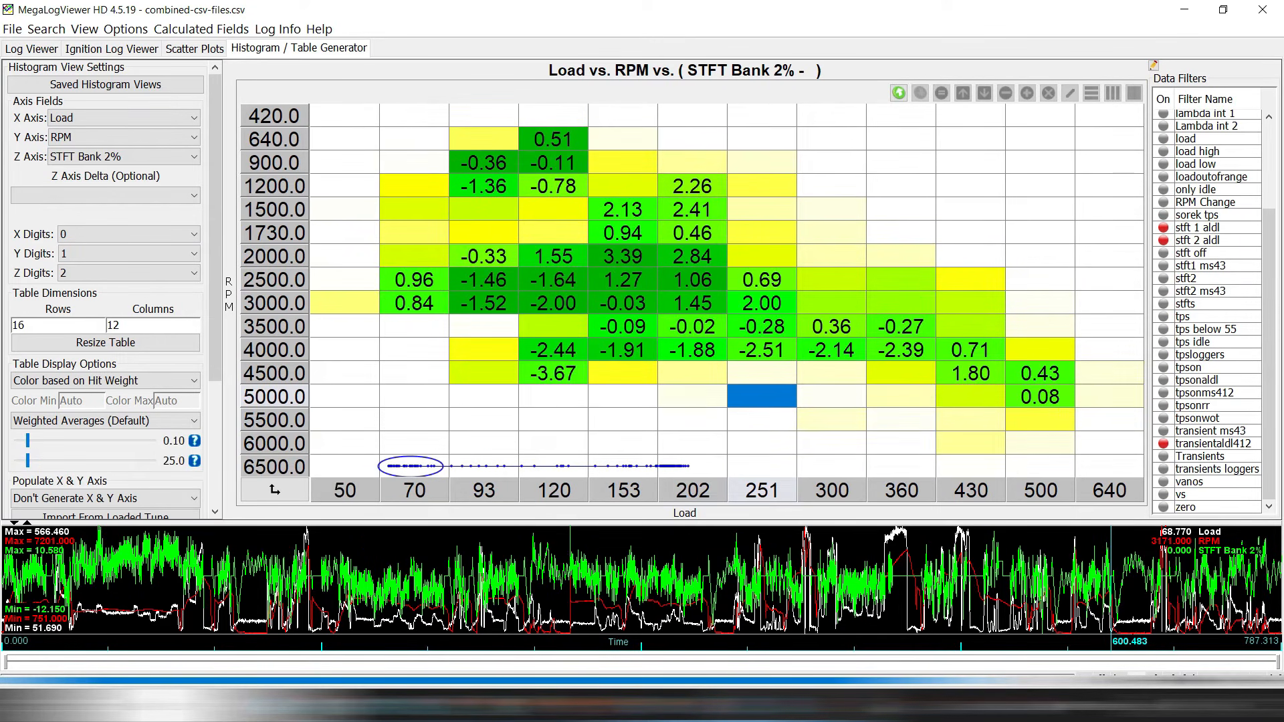
click(19, 441)
click(27, 461)
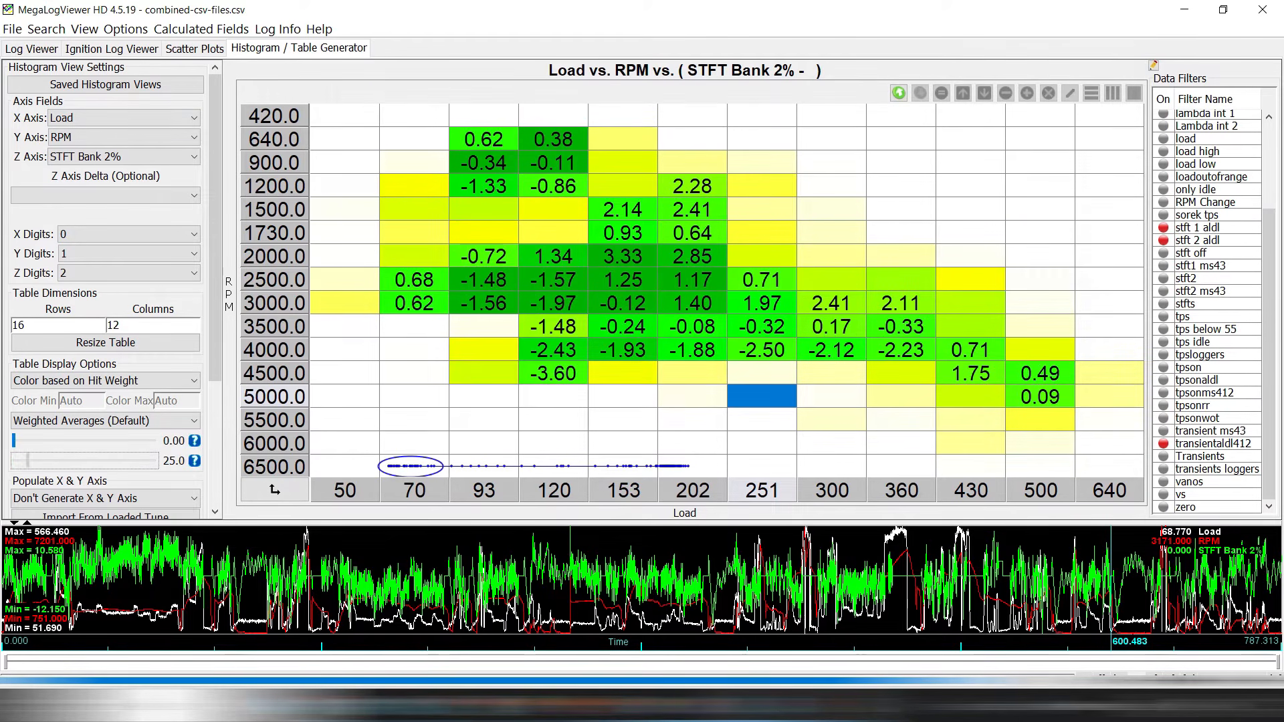
drag(28, 461, 13, 461)
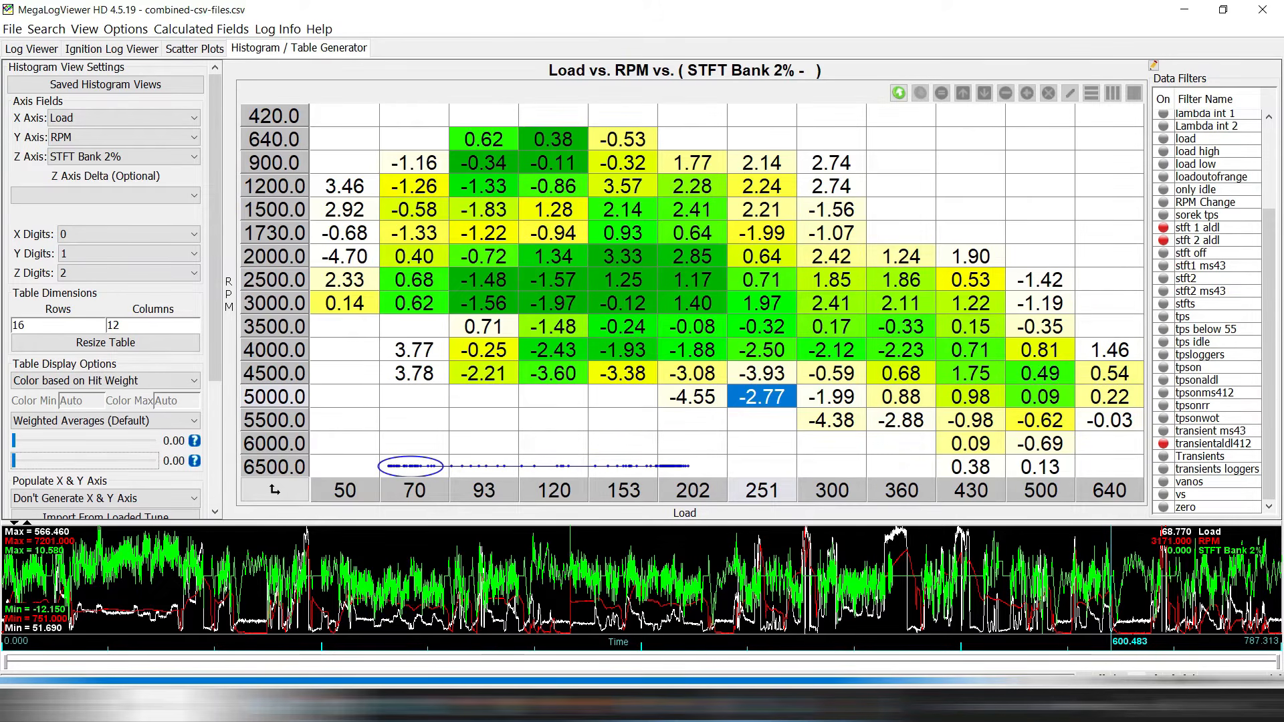
click(692, 397)
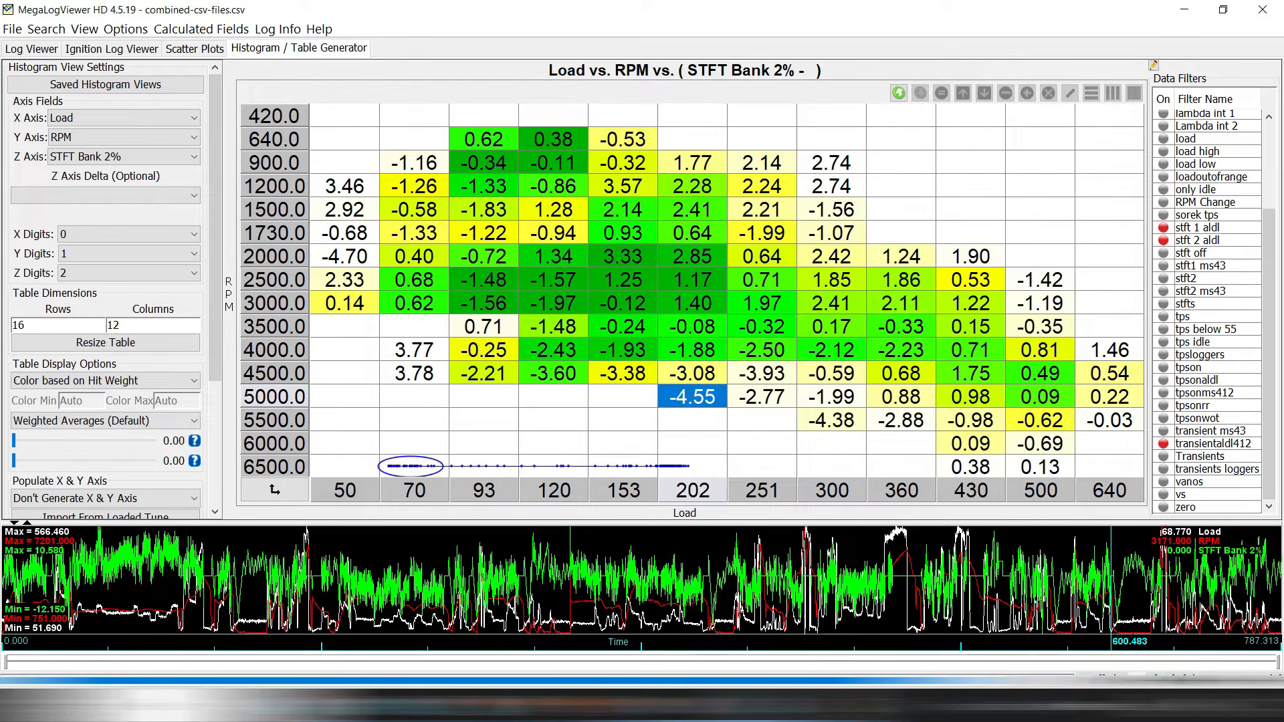
click(554, 256)
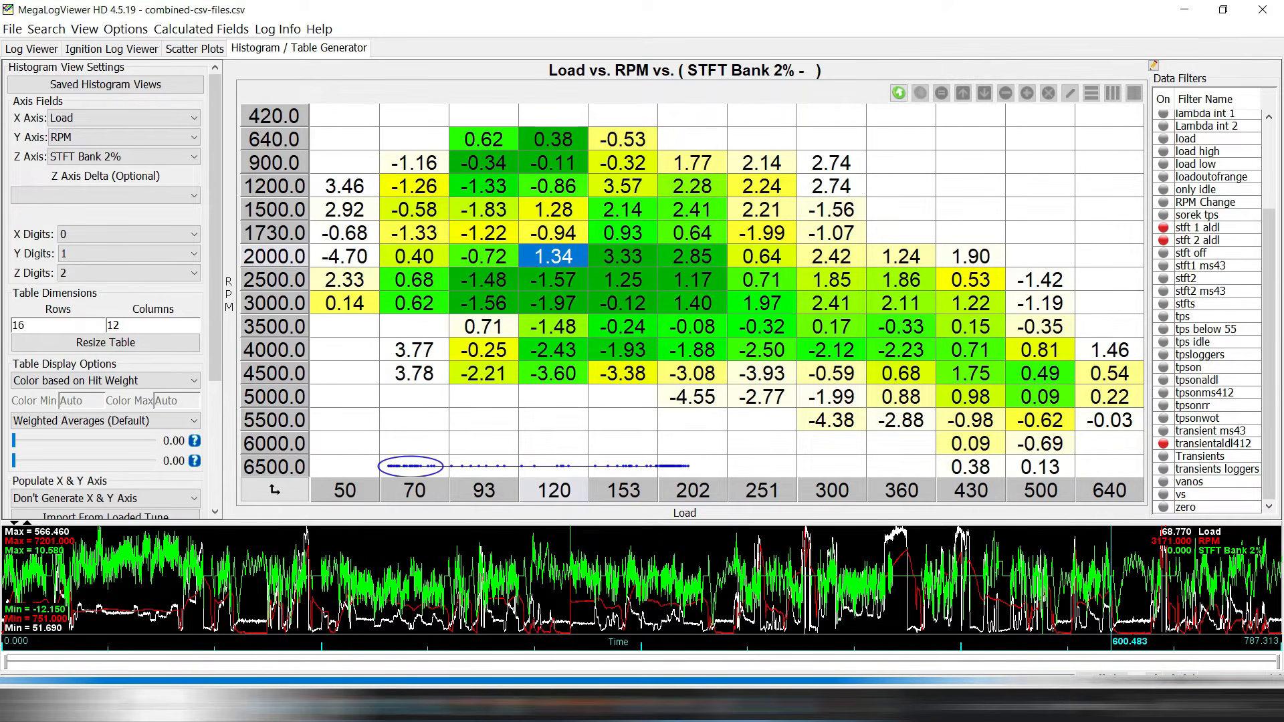
key(alt+Tab)
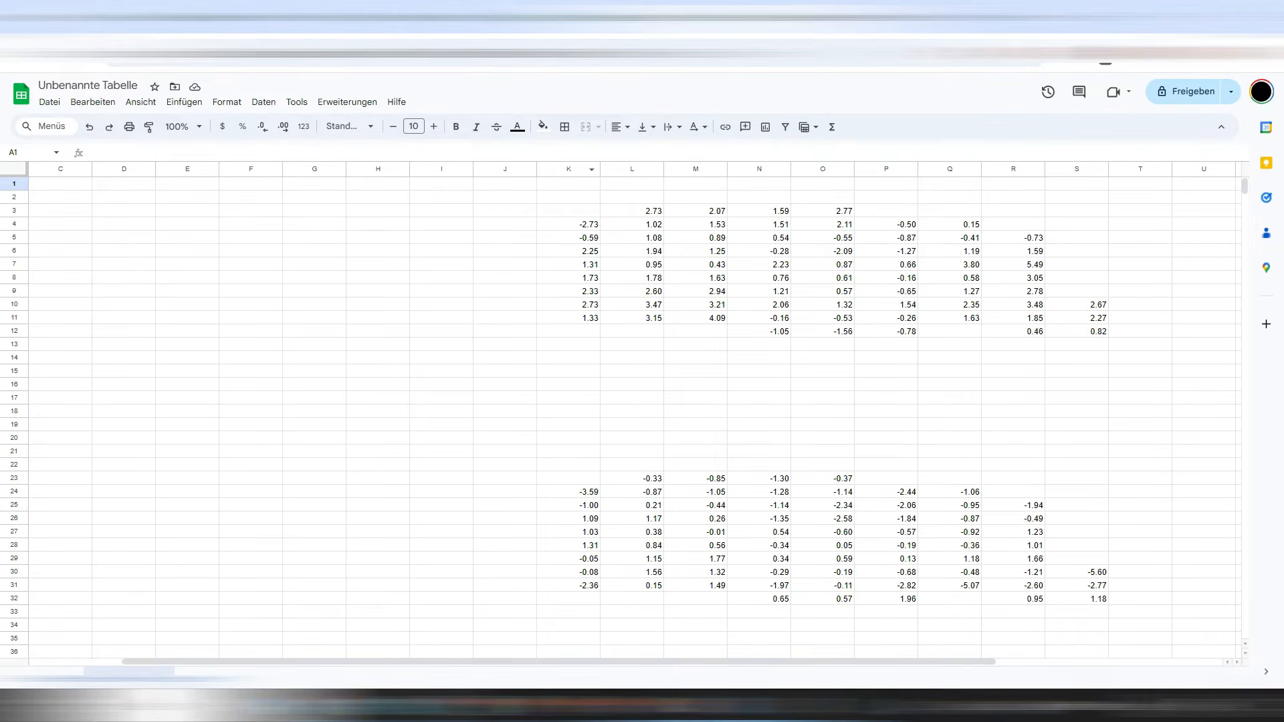
Select the entire STFT Bank 2% histogram table in MegaLogViewer and copy it.
scroll(568, 414, down, 4)
scroll(568, 414, up, 4)
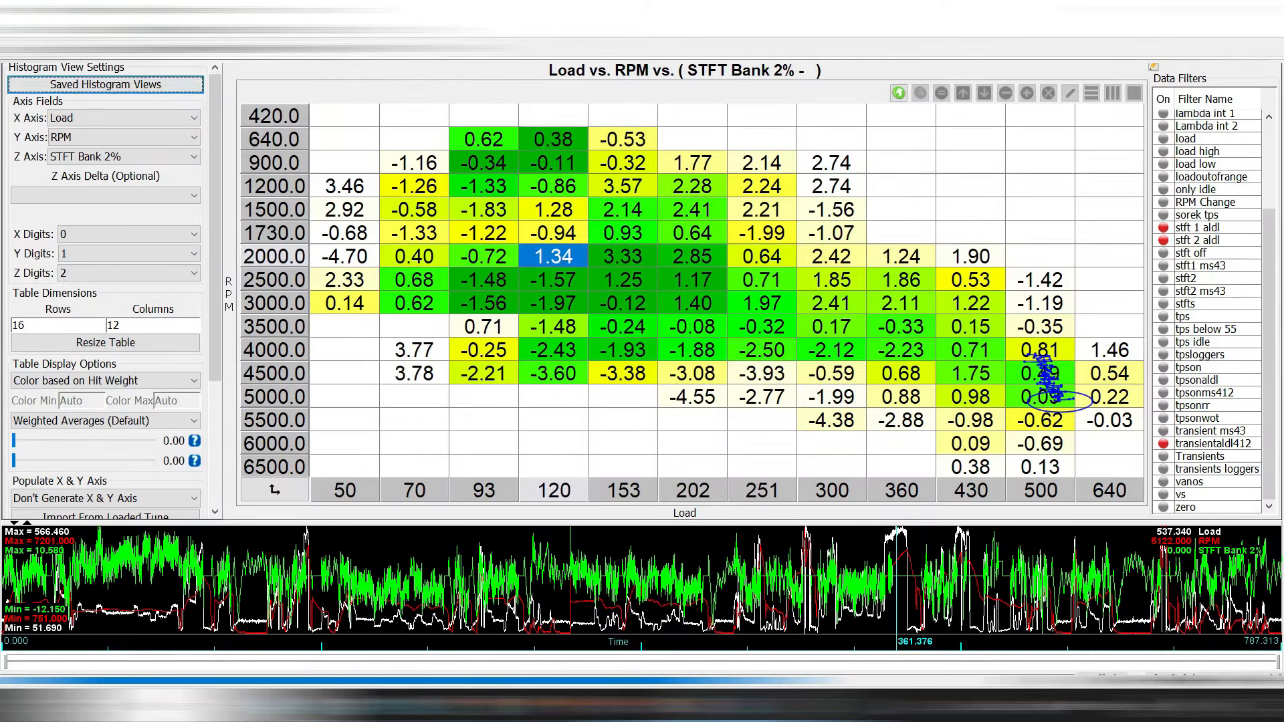
key(ctrl+a)
right_click(782, 318)
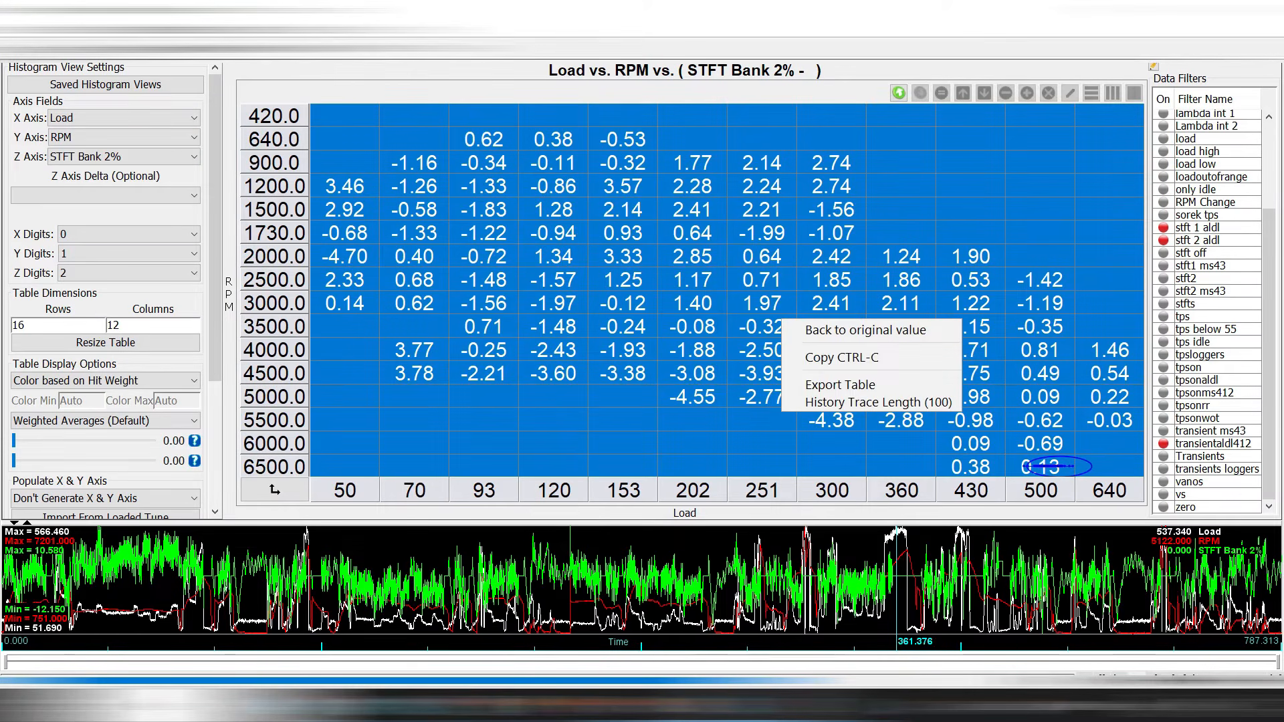
click(844, 358)
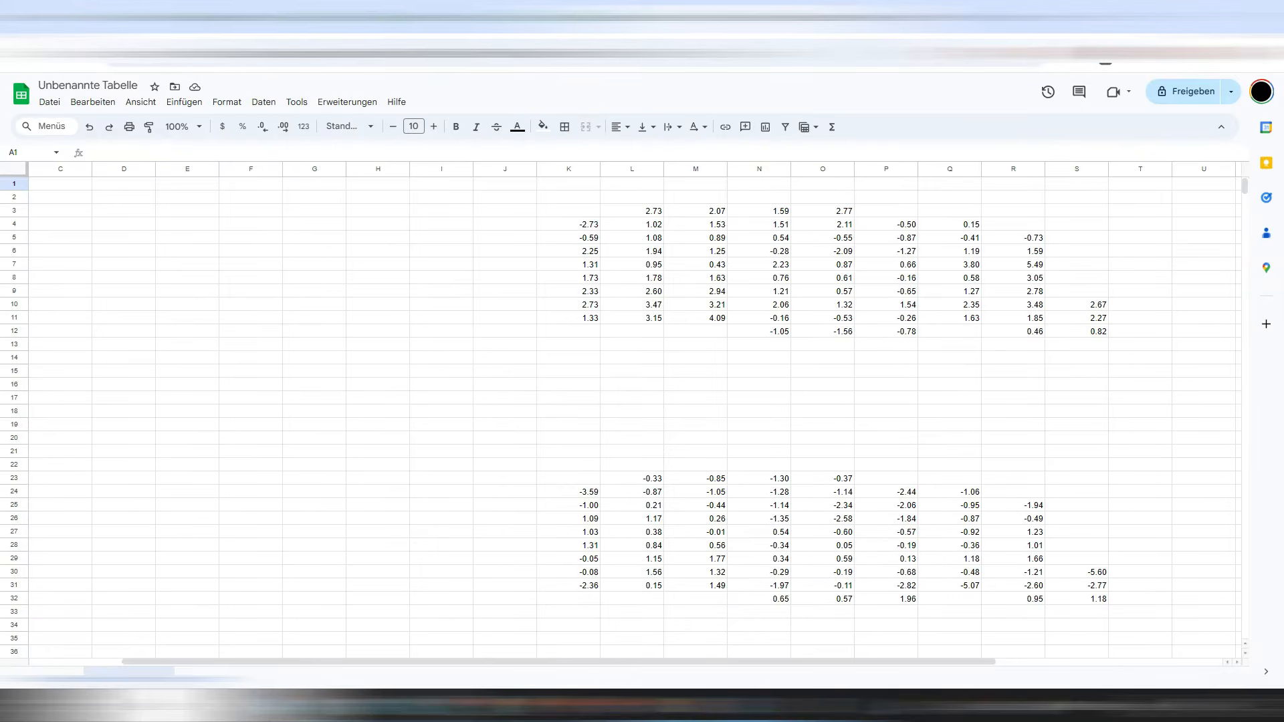
Paste the Bank 2% trims at J2 and switch MegaLogViewer's Z axis to STFT Bank 1%.
right_click(525, 197)
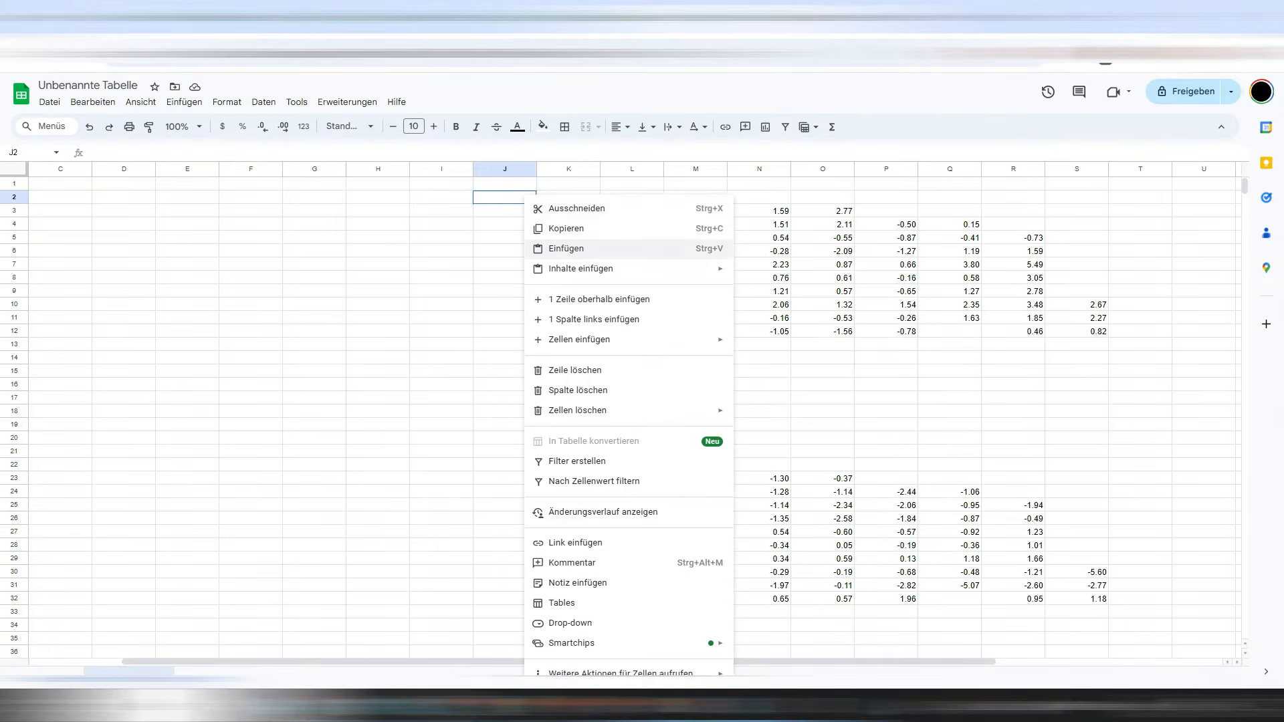
click(568, 249)
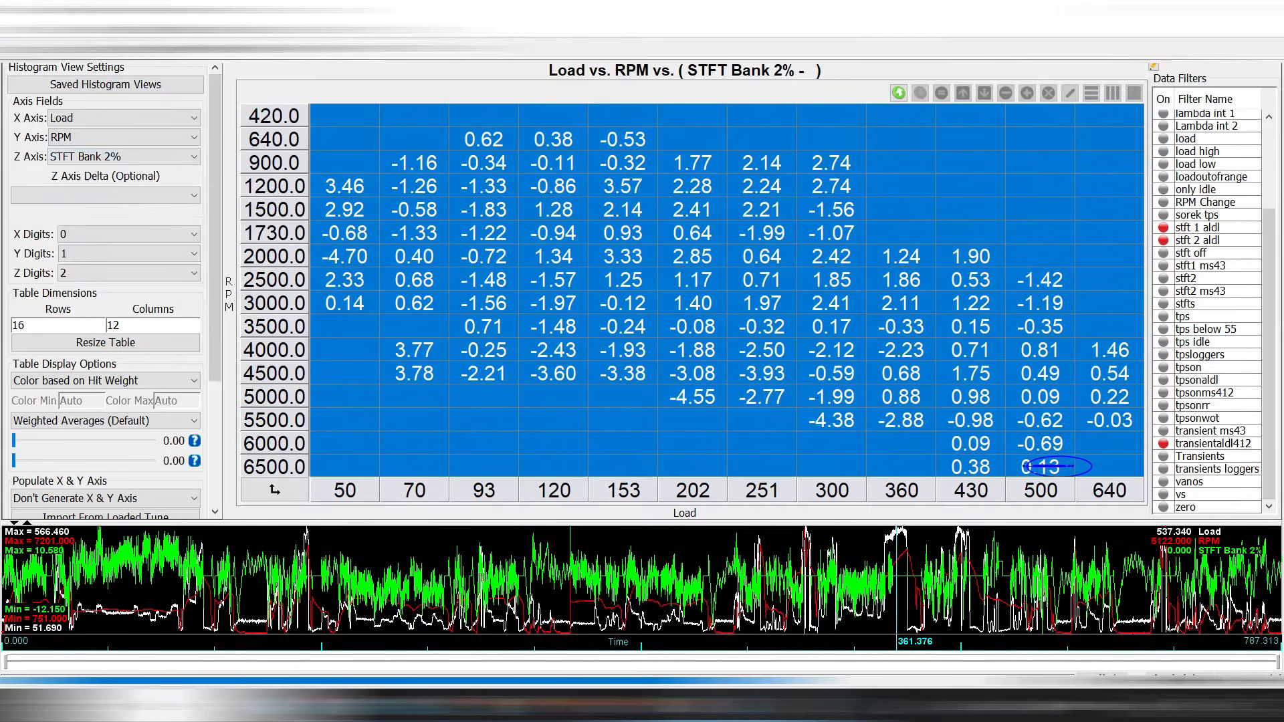
click(124, 157)
click(100, 260)
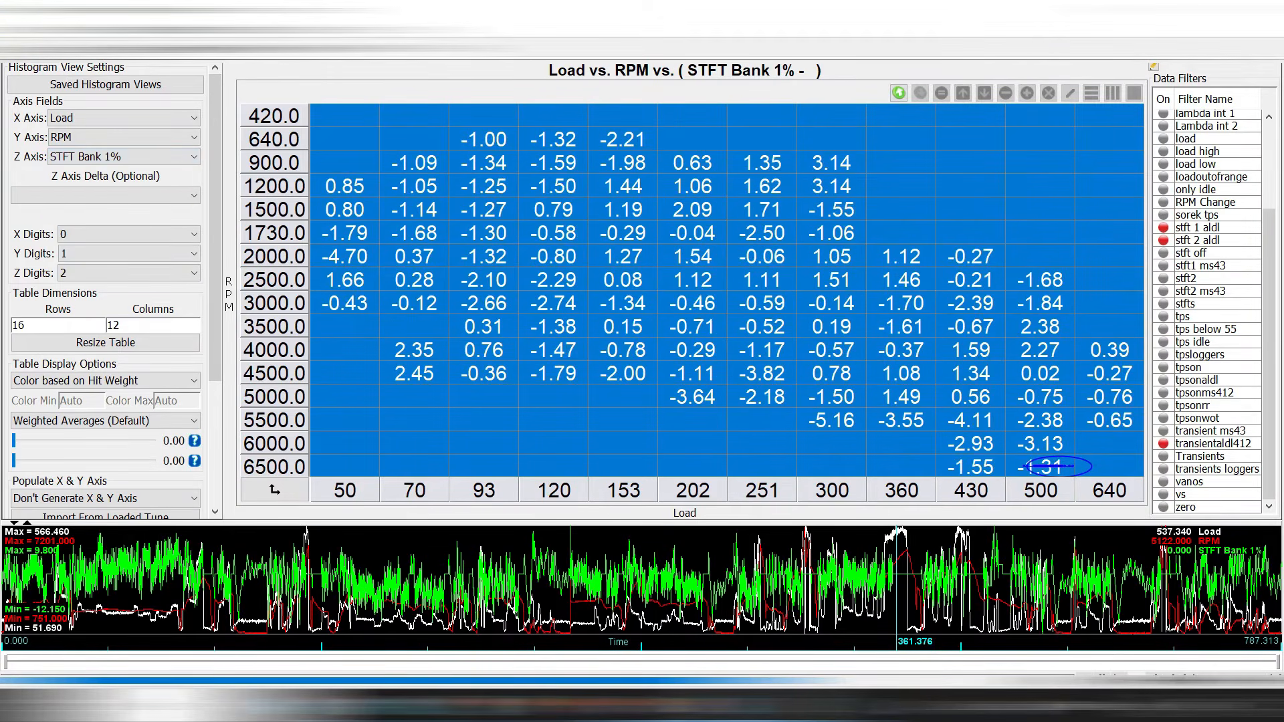
Copy the STFT Bank 1% trim table and paste it starting at J22.
right_click(628, 261)
click(668, 296)
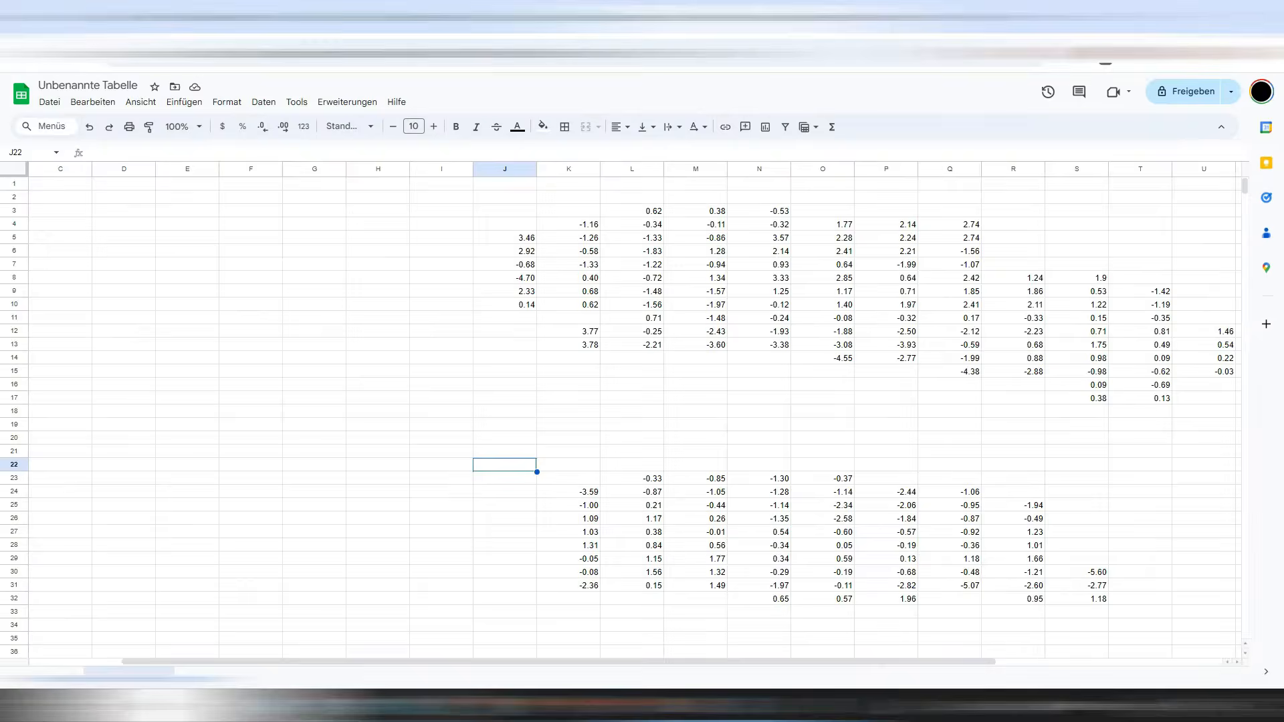
right_click(519, 463)
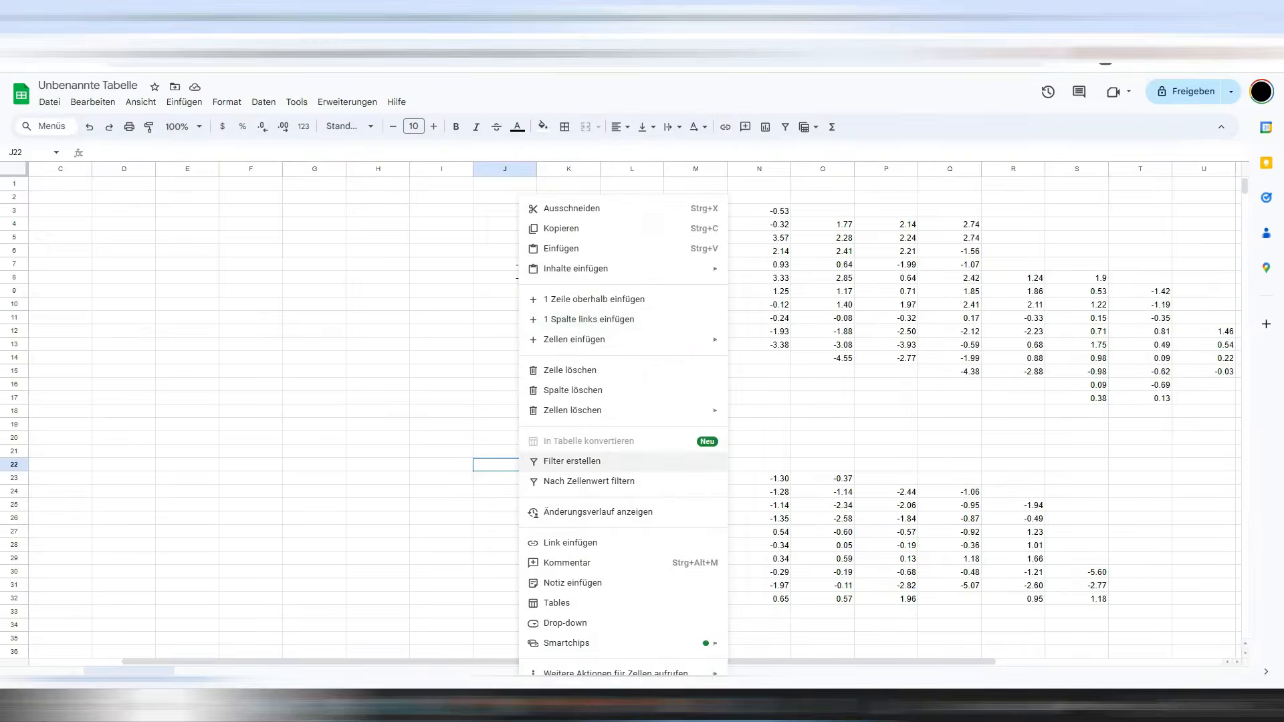
click(561, 248)
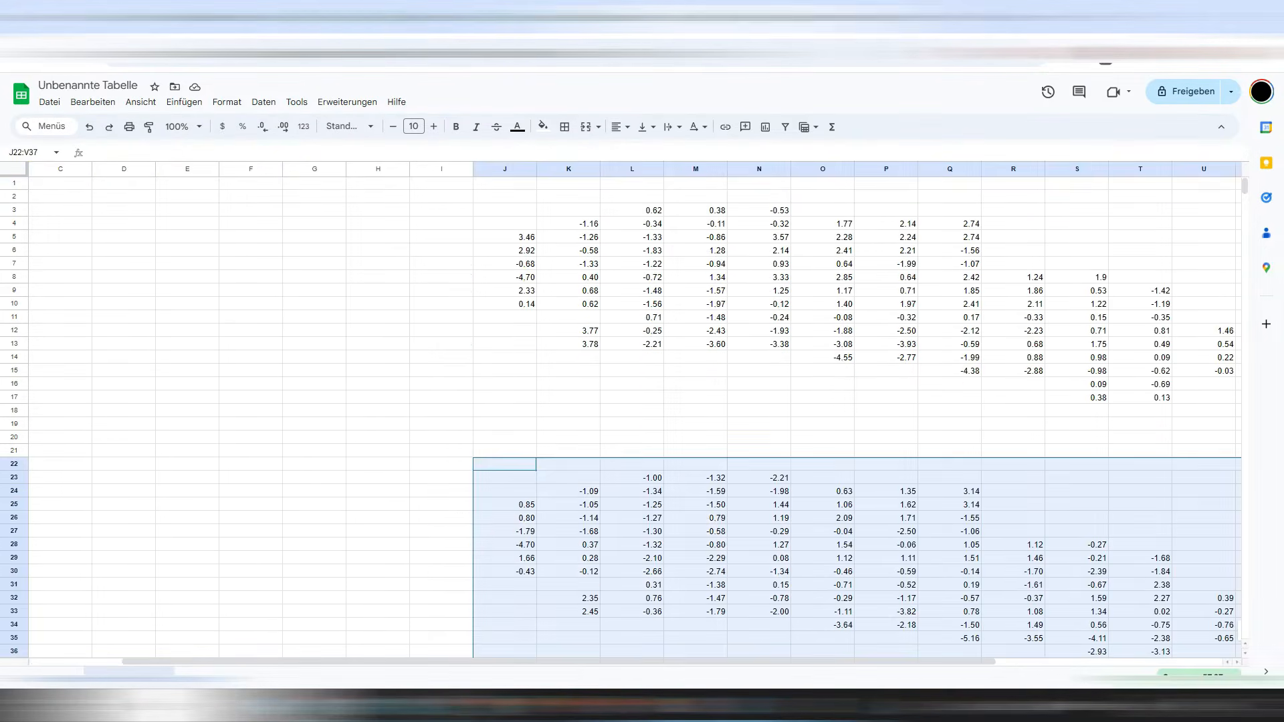
scroll(635, 415, down, 4)
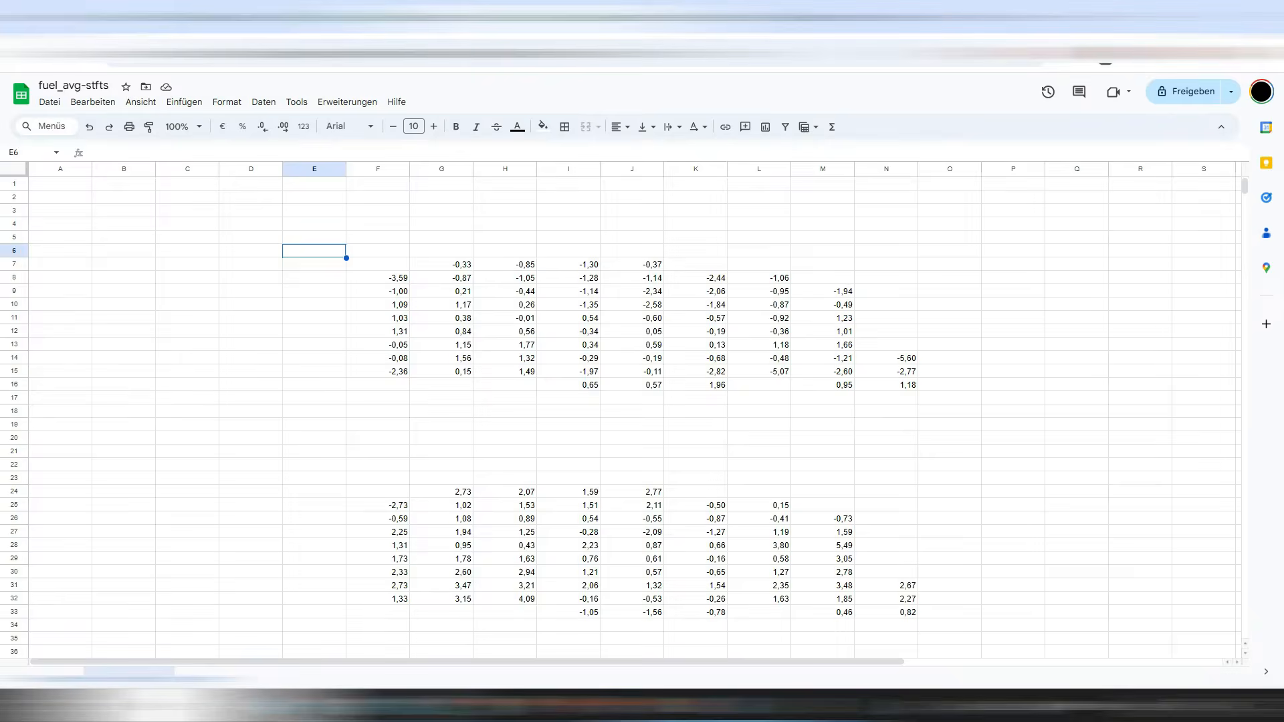
Paste the copied trim table into cell F6.
click(378, 251)
key(ctrl+v)
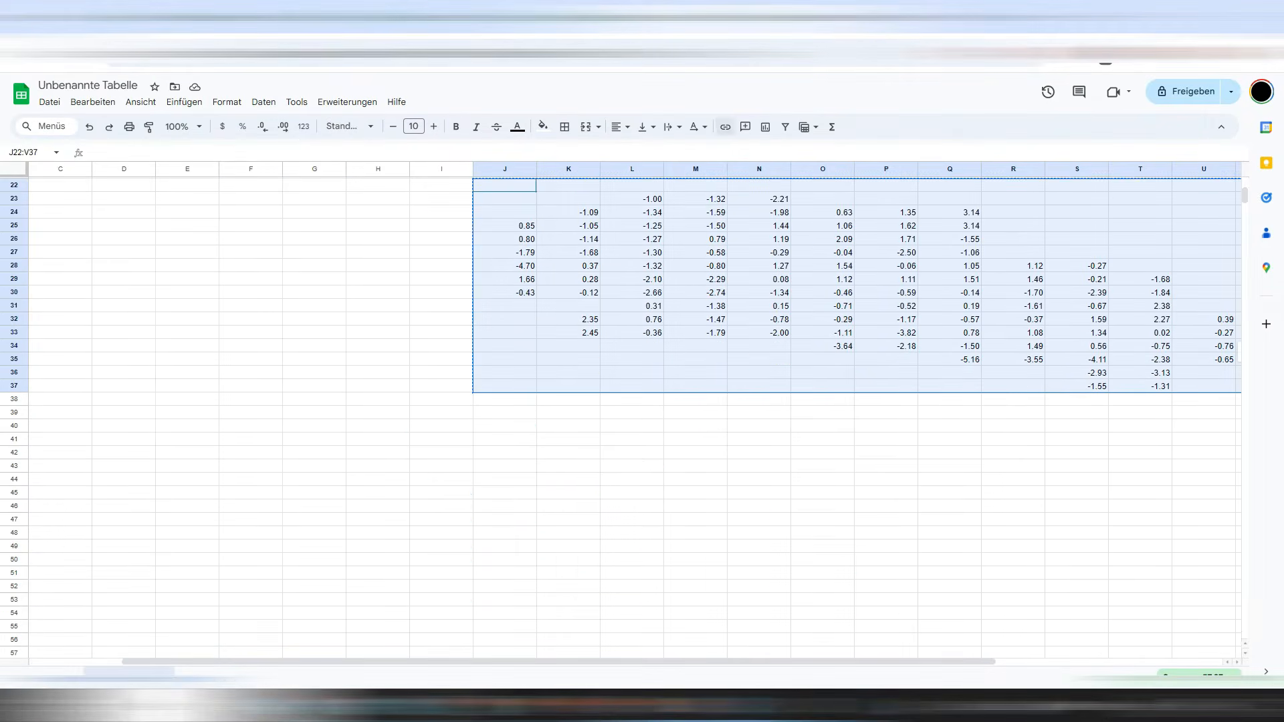
scroll(856, 401, up, 5)
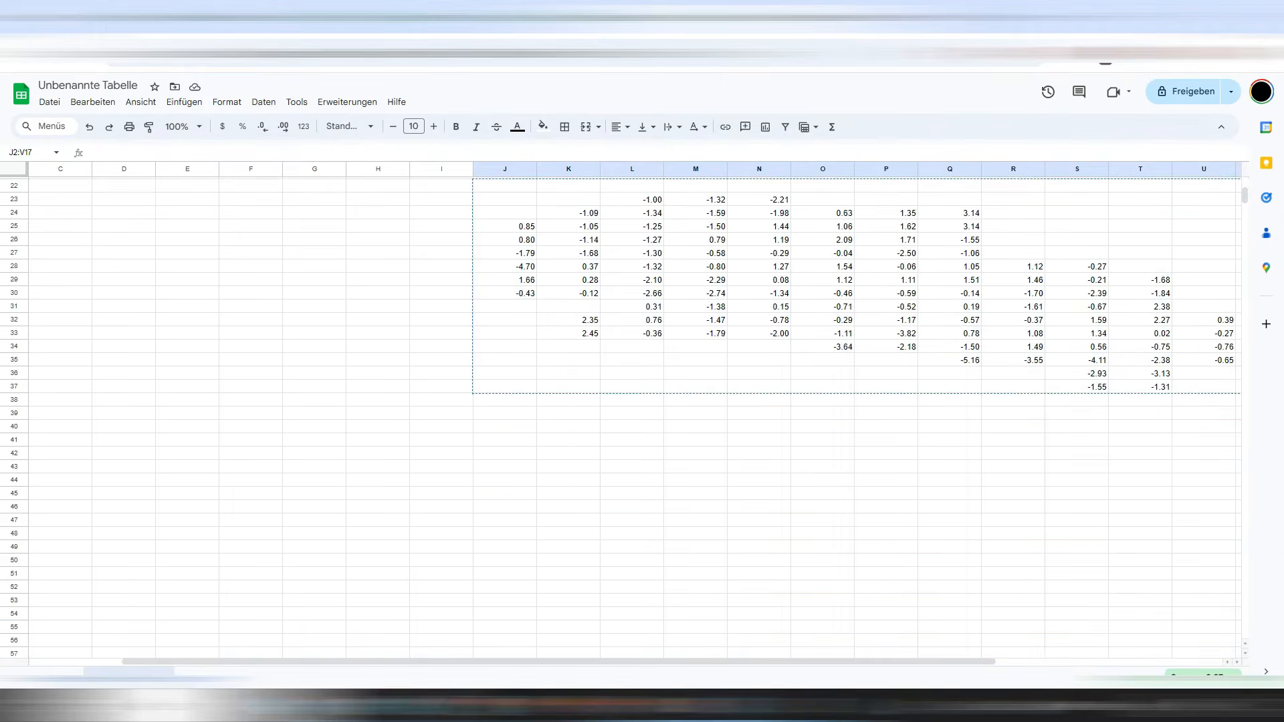
scroll(635, 415, up, 4)
scroll(635, 415, right, 3)
scroll(635, 415, down, 4)
scroll(635, 415, up, 4)
Copy the J2:V17 table and paste it into fuel_avg-stfts at F23.
right_click(656, 249)
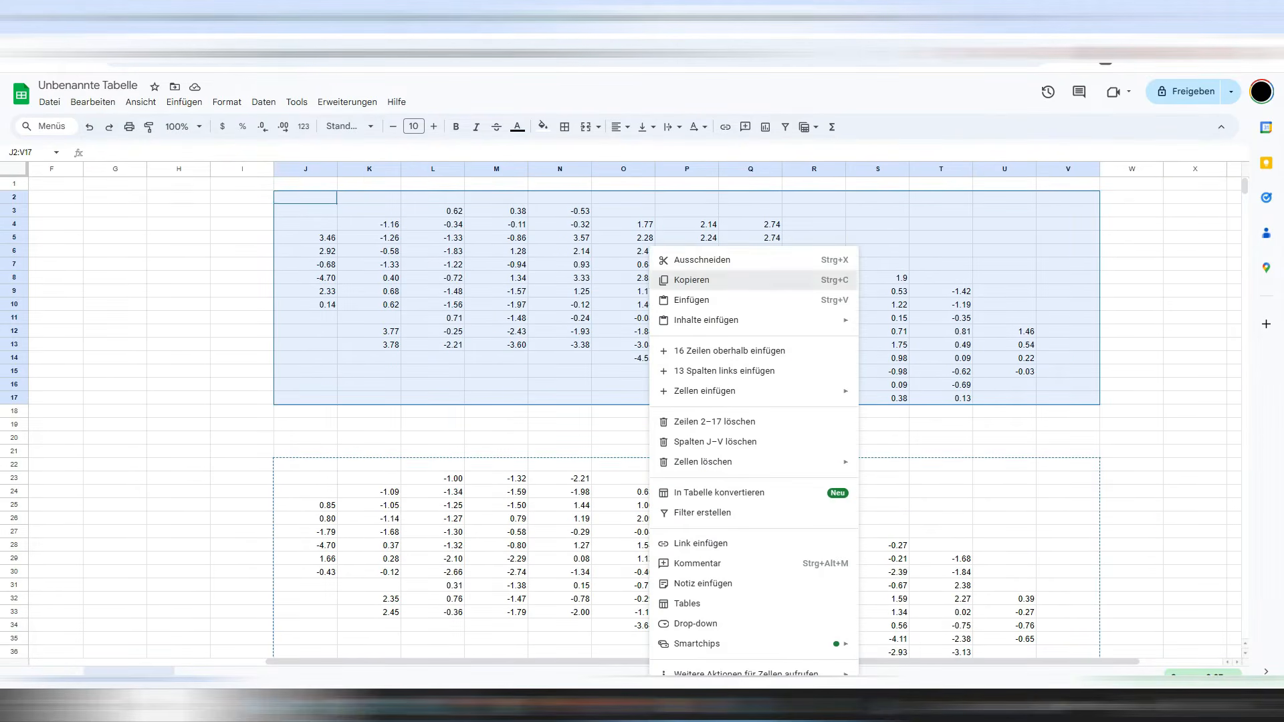
click(692, 276)
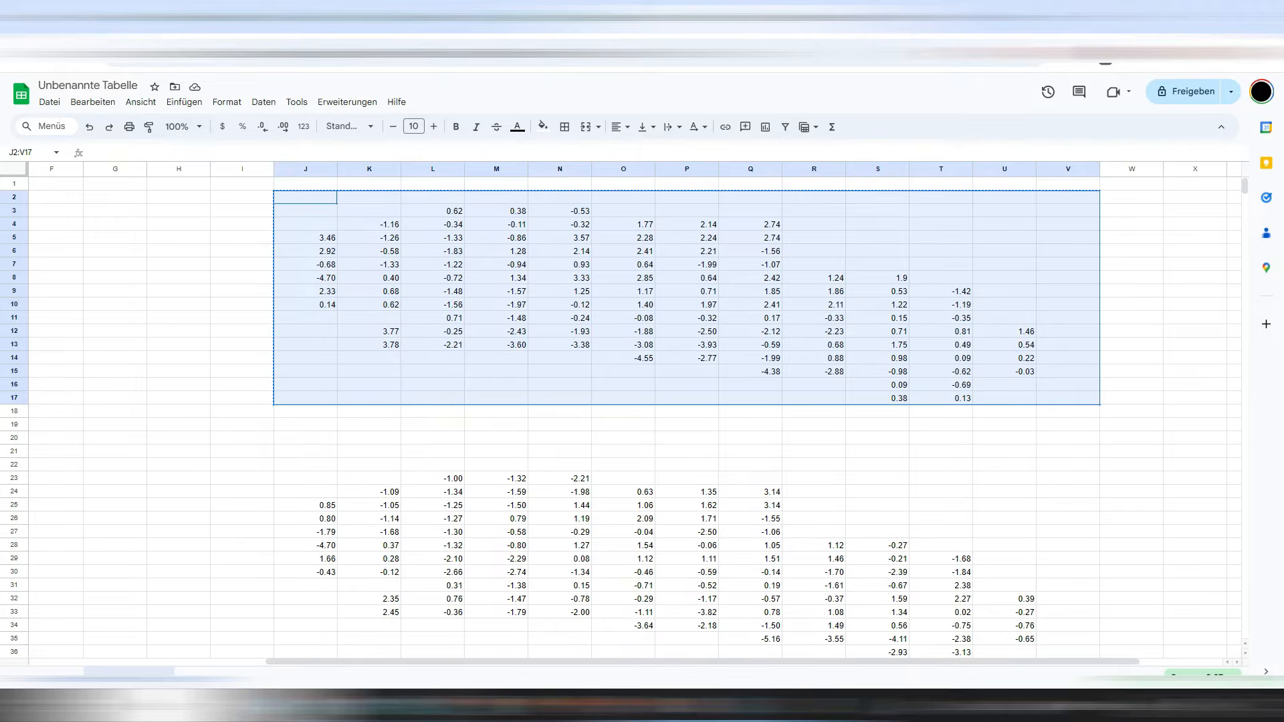
click(501, 17)
click(400, 478)
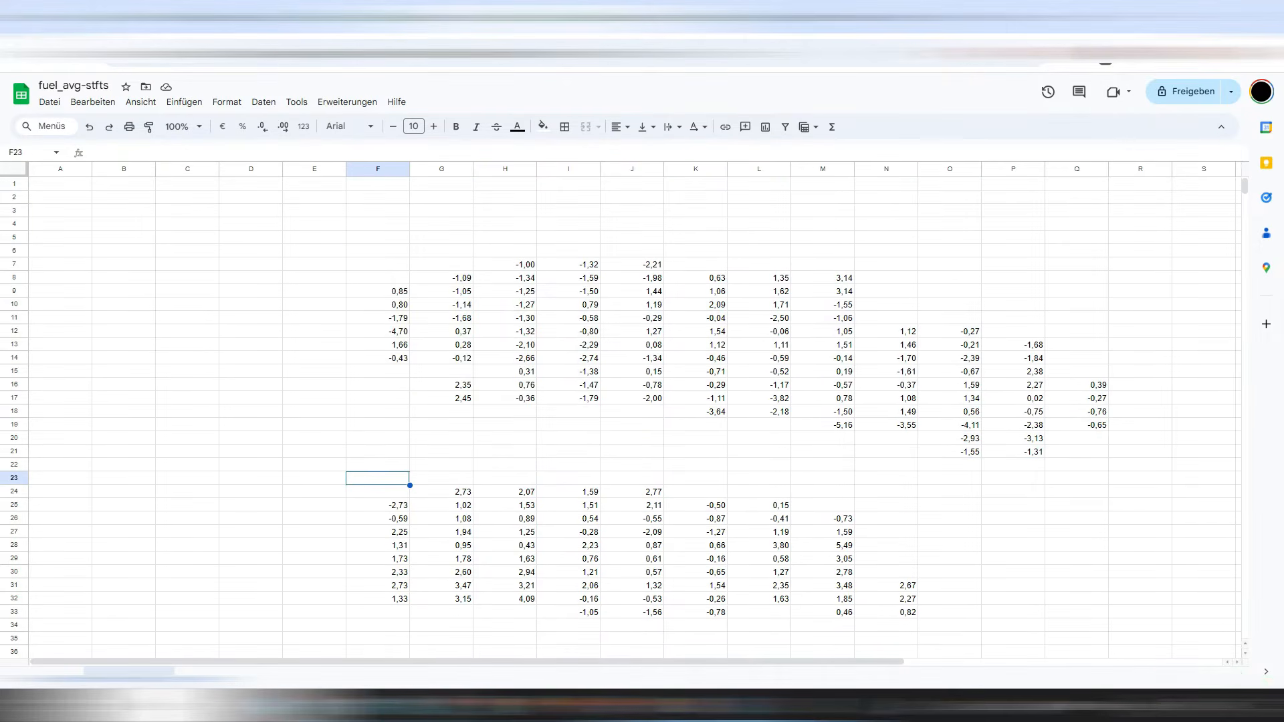
right_click(399, 478)
click(443, 248)
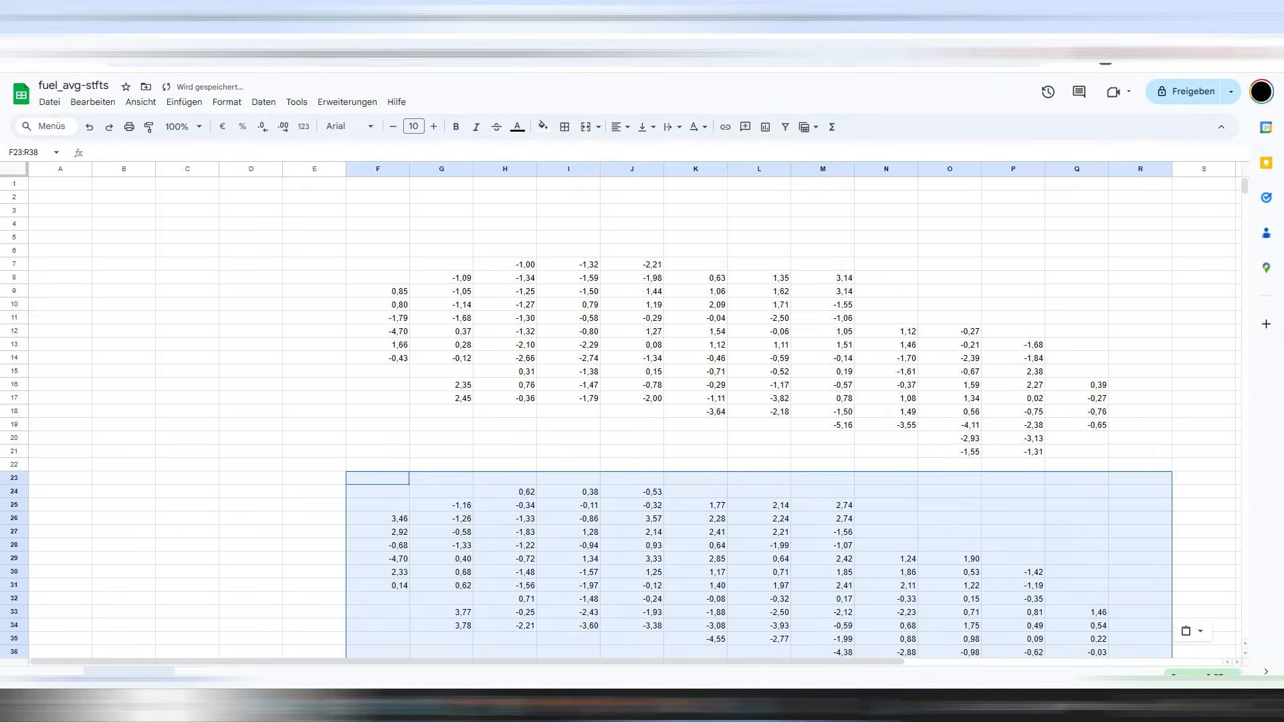
scroll(635, 415, down, 5)
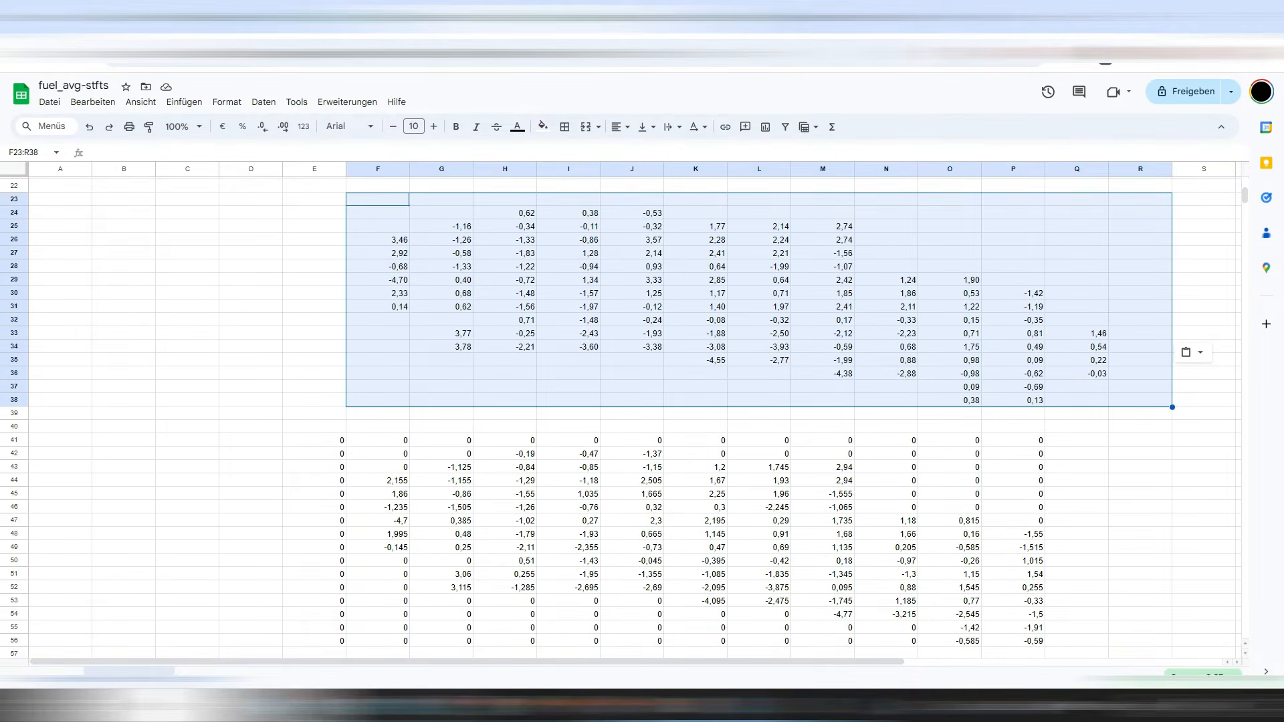
scroll(695, 318, up, 4)
Inspect cell K11 and the averaging formula in J43.
click(695, 318)
scroll(696, 318, down, 4)
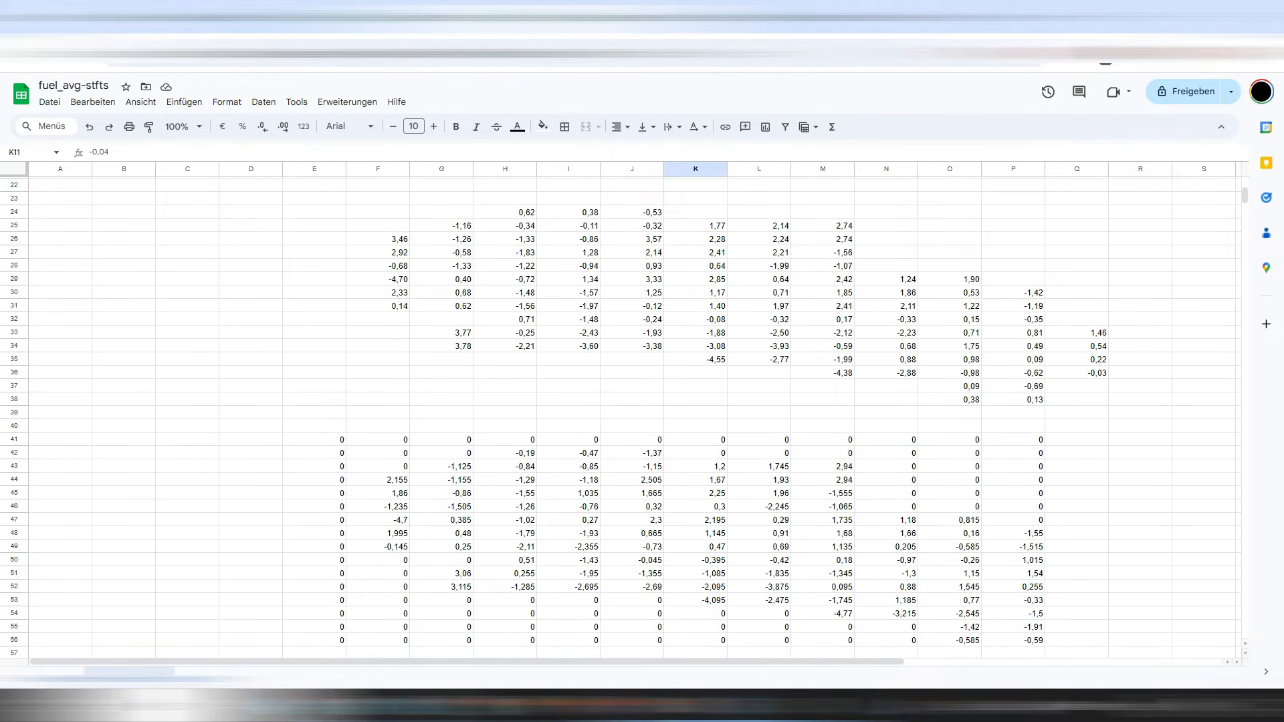
click(632, 467)
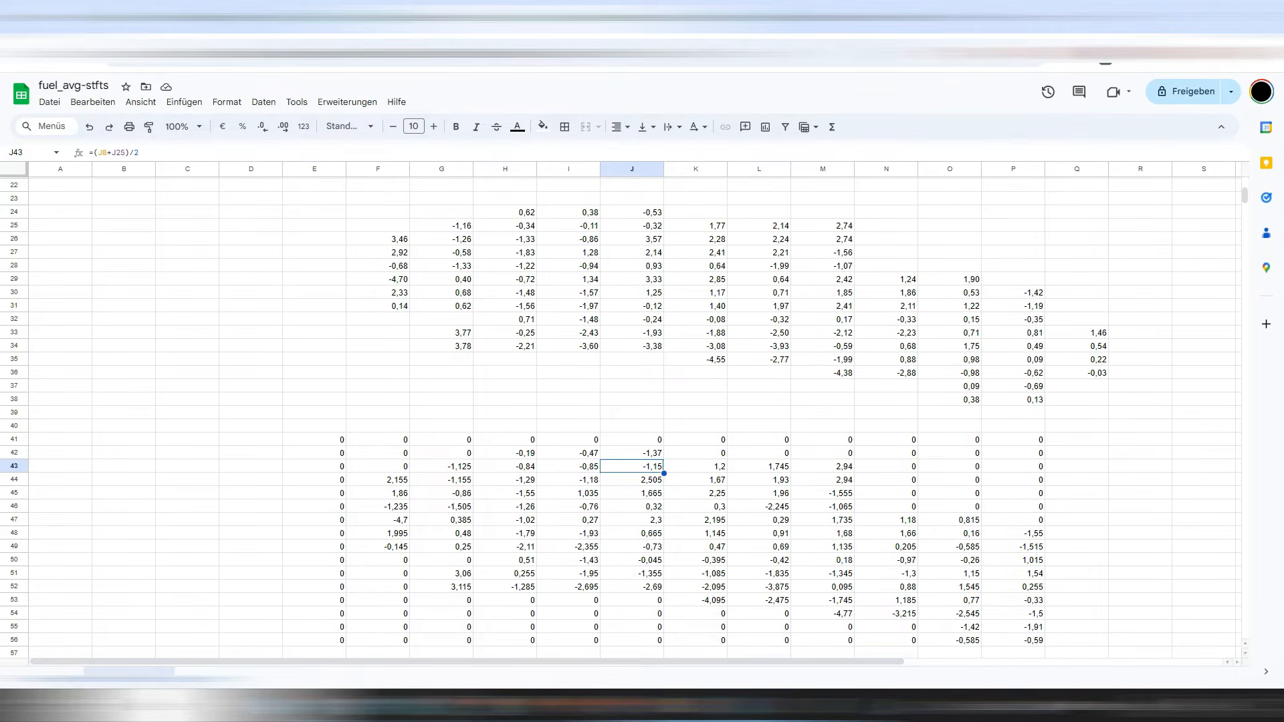
Copy both STFT tables in columns F–Q, paste them at E6, then undo.
drag(1076, 400, 371, 225)
key(ctrl+c)
right_click(328, 224)
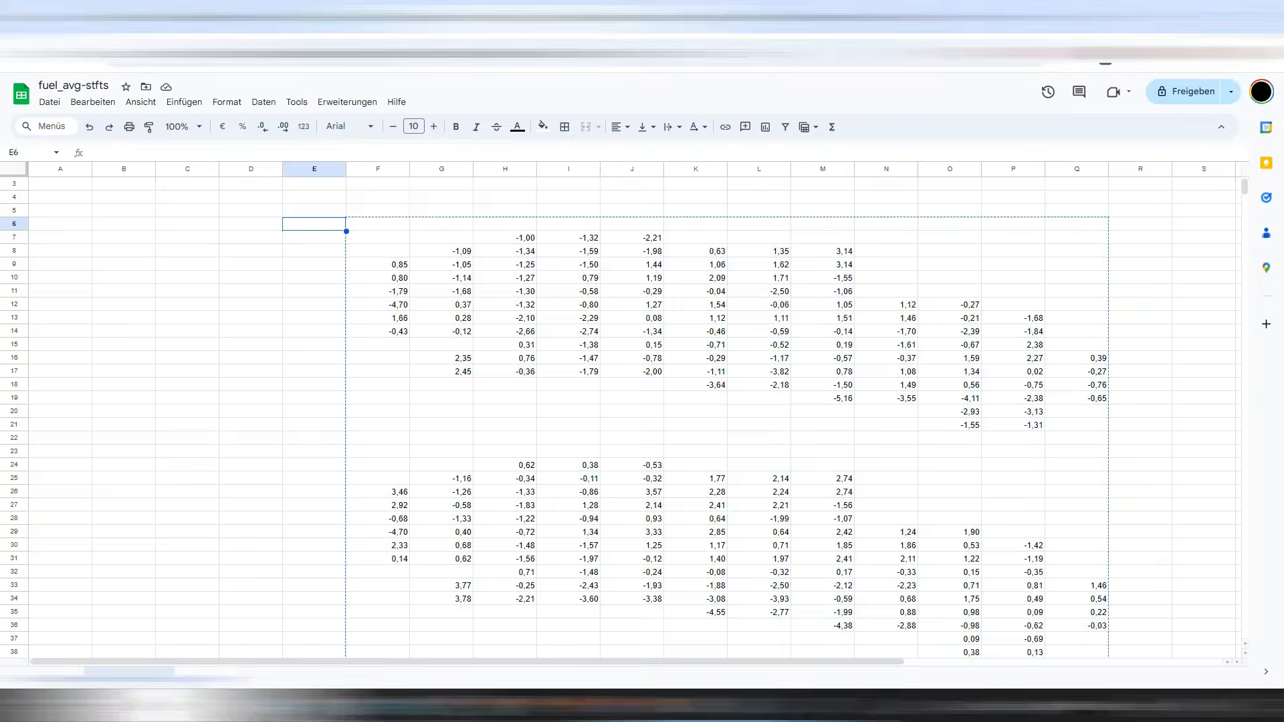
click(371, 248)
scroll(602, 401, down, 5)
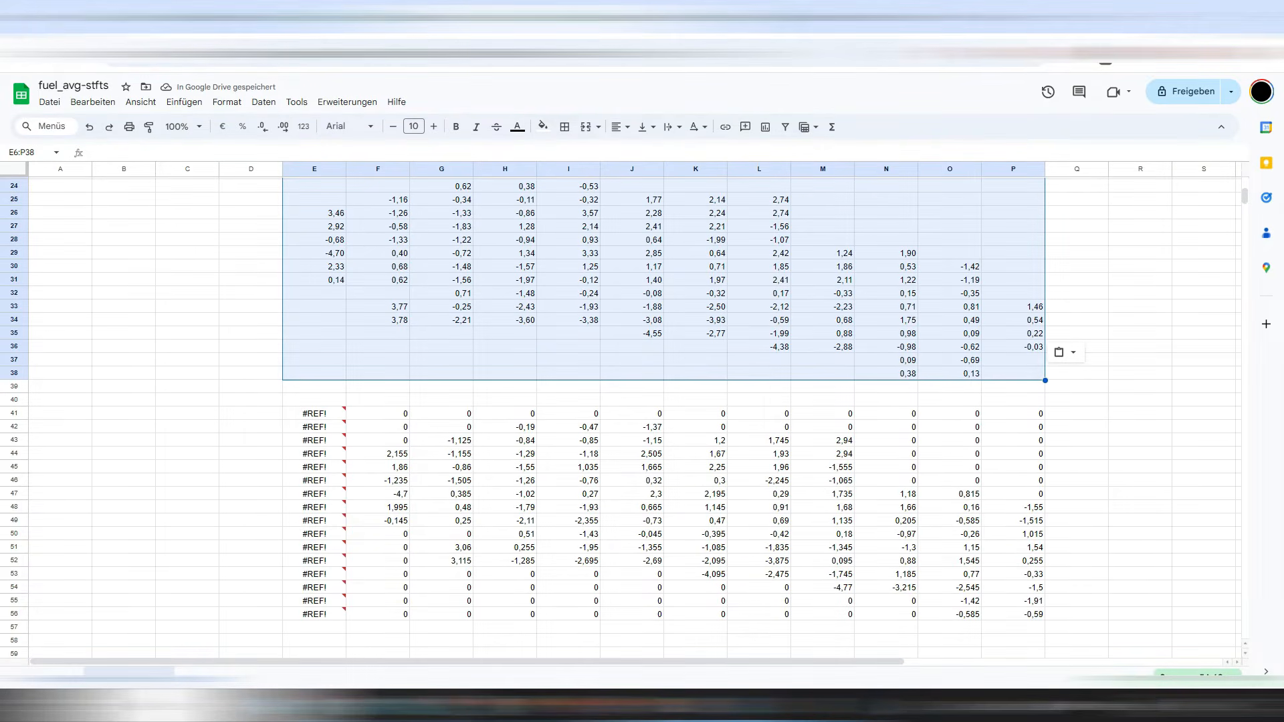
key(ctrl+z)
Cut both STFT tables and paste them one column left at E6.
right_click(494, 268)
click(523, 281)
click(331, 211)
right_click(333, 210)
click(371, 248)
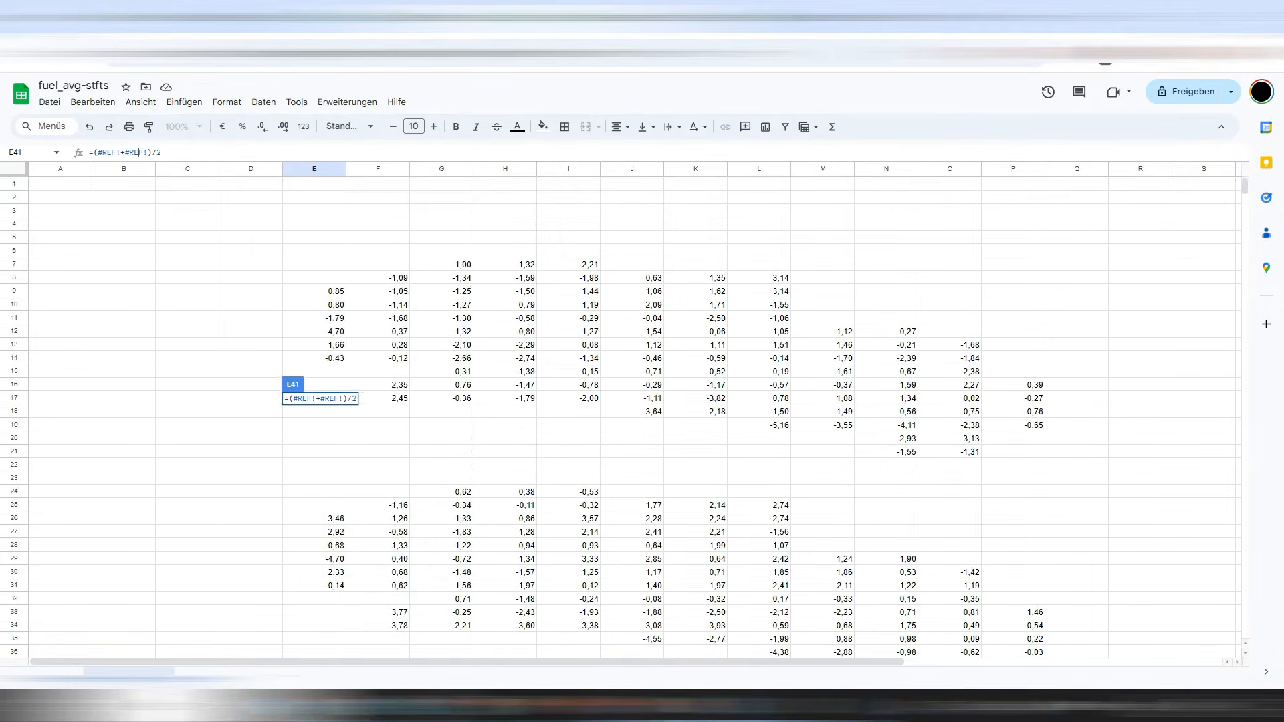
scroll(602, 401, down, 8)
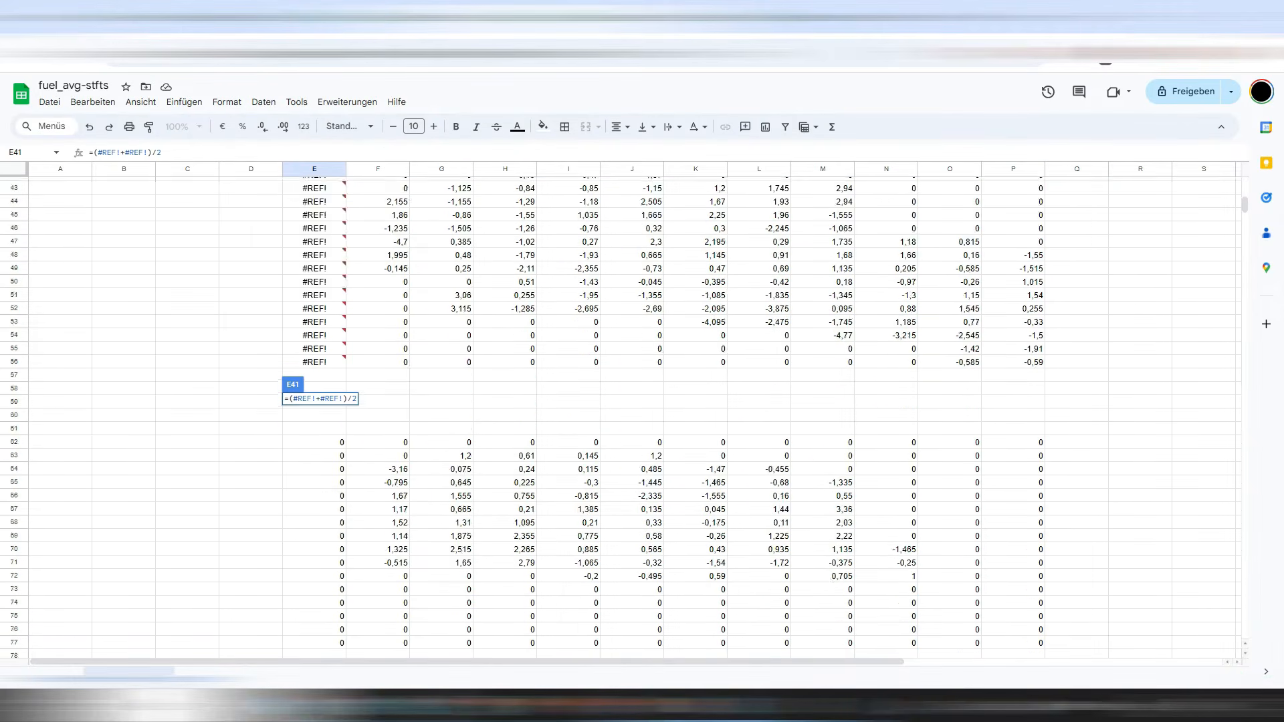
scroll(602, 401, up, 4)
scroll(441, 410, up, 4)
Replace the broken formula errors in column E of the averaging block with zeros.
click(441, 409)
scroll(441, 410, down, 8)
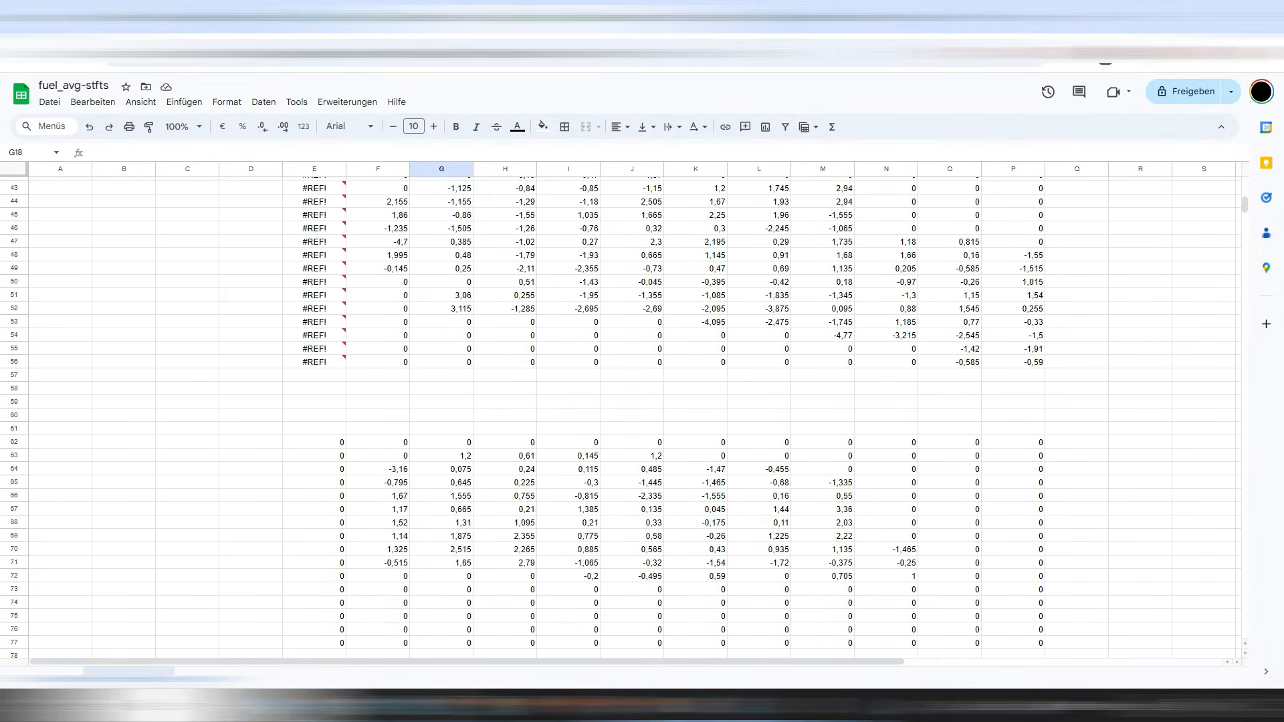
drag(377, 362, 378, 224)
click(441, 358)
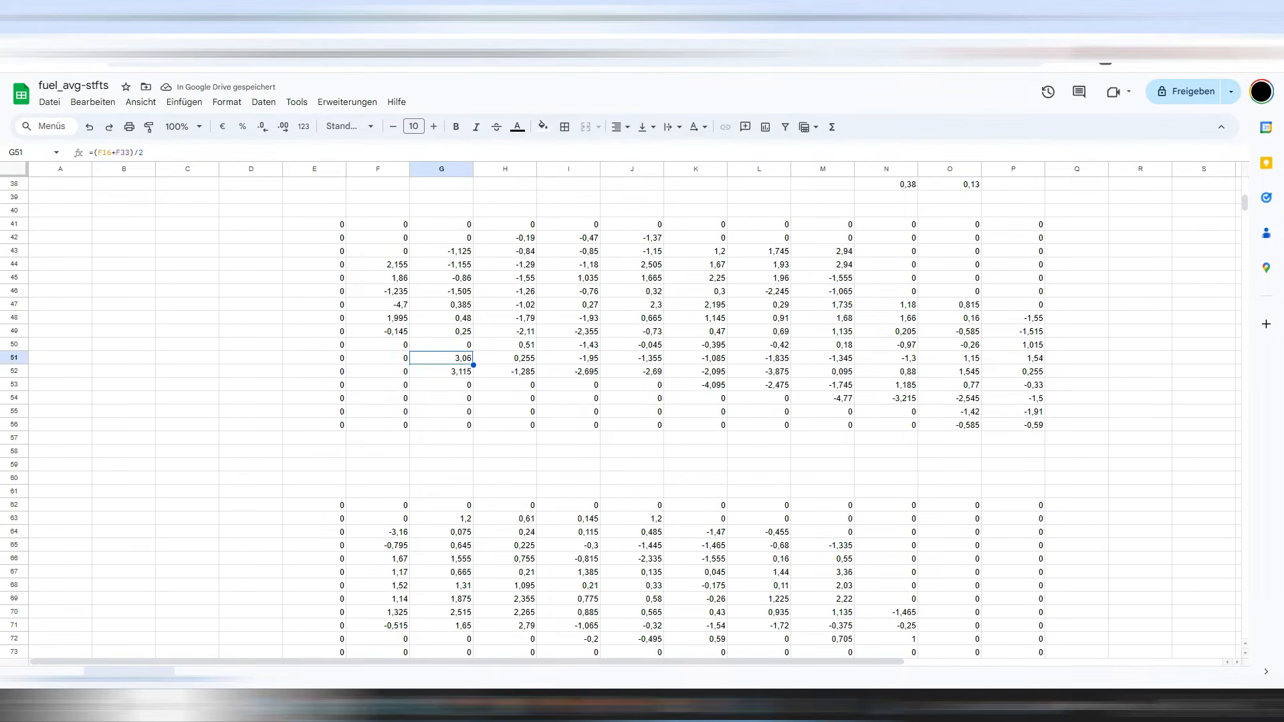
Check the values in cells I31, I63 and K87.
scroll(441, 357, up, 8)
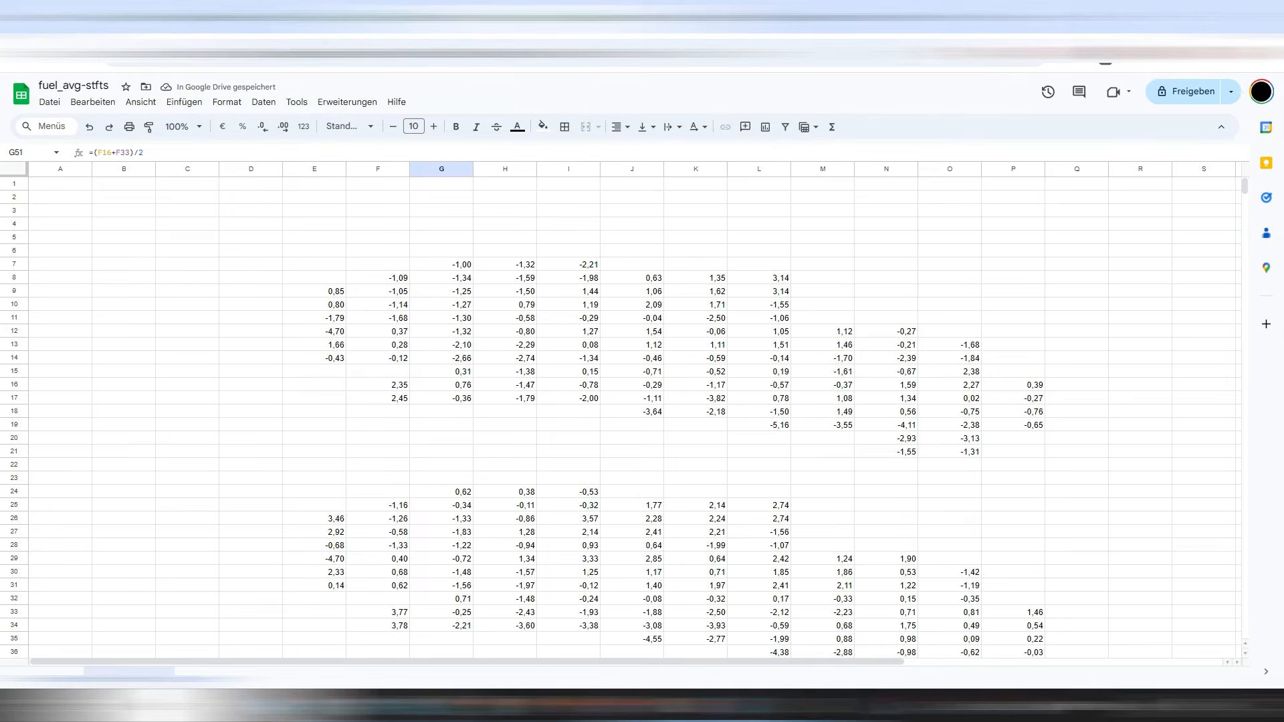
scroll(441, 357, down, 4)
click(568, 305)
scroll(568, 305, up, 4)
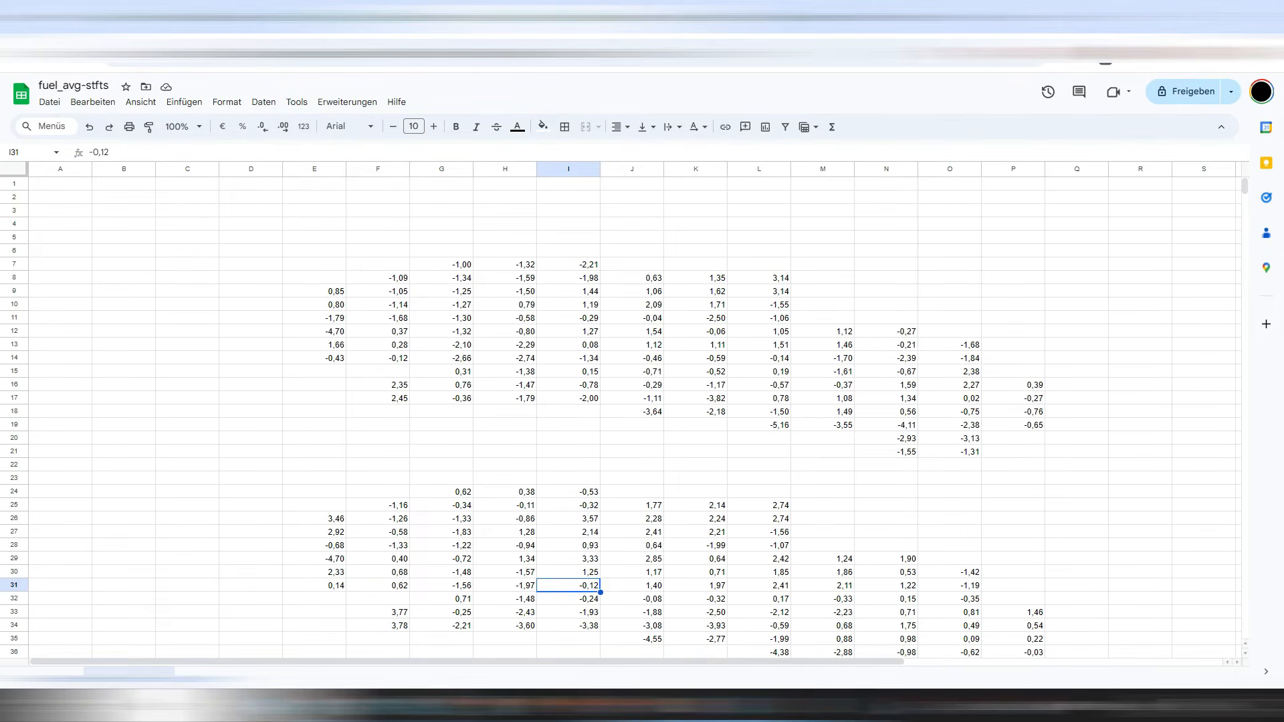
scroll(635, 408, down, 5)
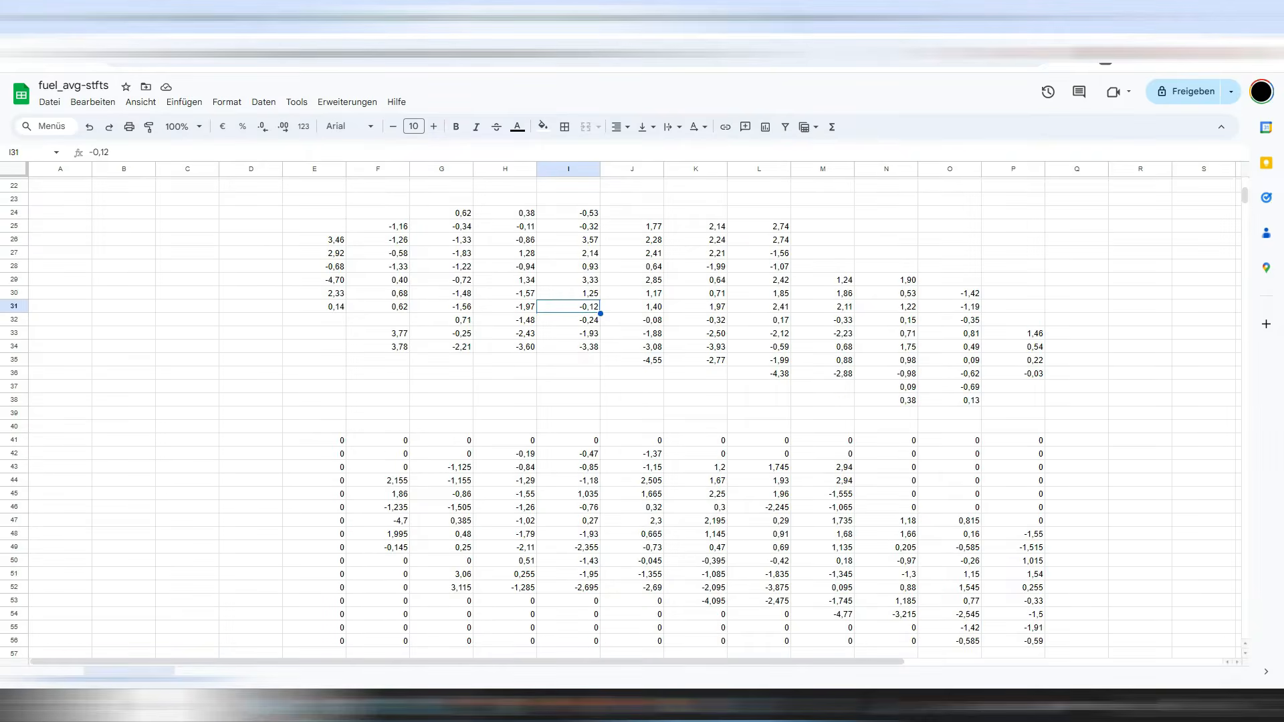
scroll(568, 456, down, 4)
click(568, 456)
scroll(568, 456, down, 4)
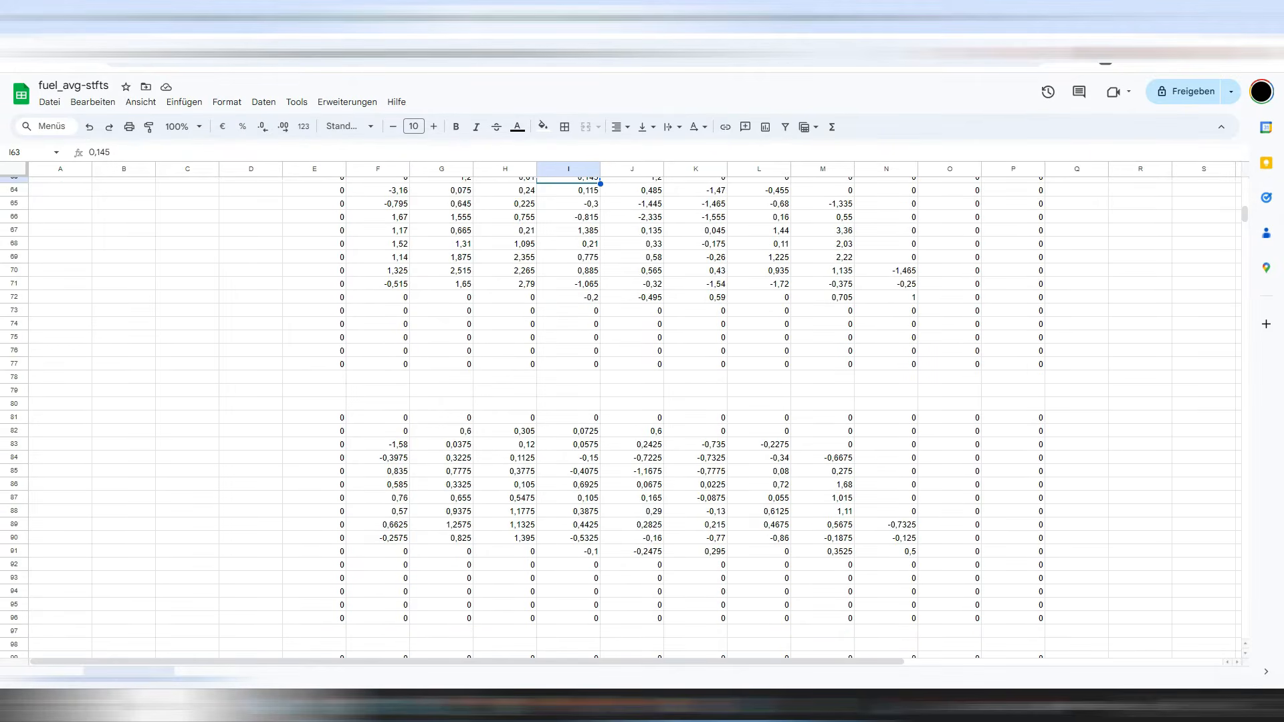
click(695, 498)
scroll(632, 308, up, 4)
Check the averaging formulas in J52, L42, H43, H45, I47 and M48.
click(632, 308)
scroll(632, 308, up, 8)
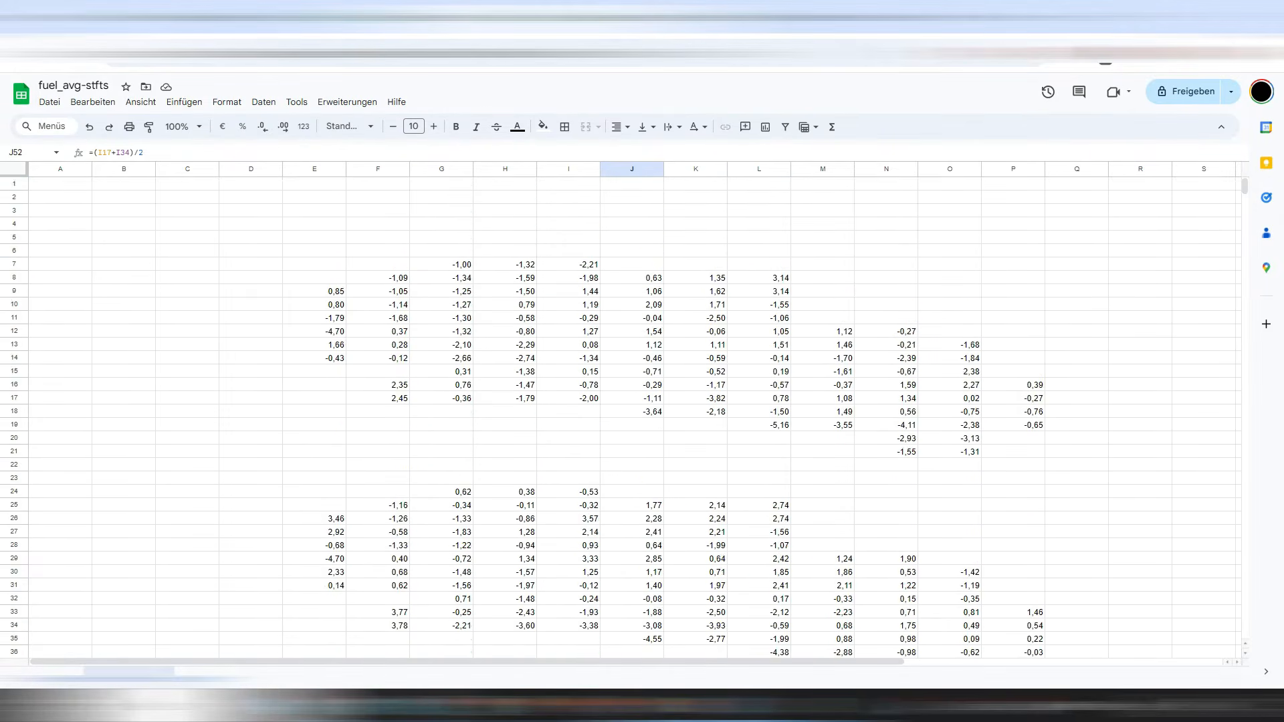
scroll(759, 250, down, 7)
click(759, 251)
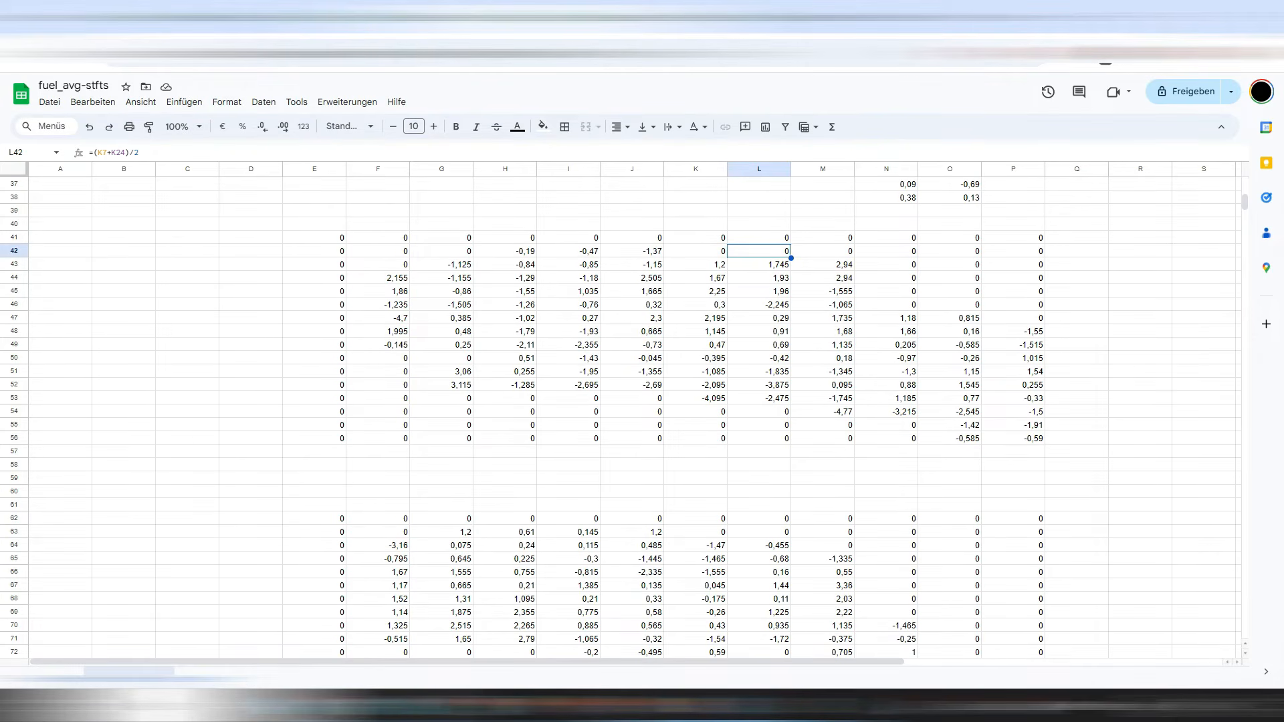
click(504, 264)
click(504, 290)
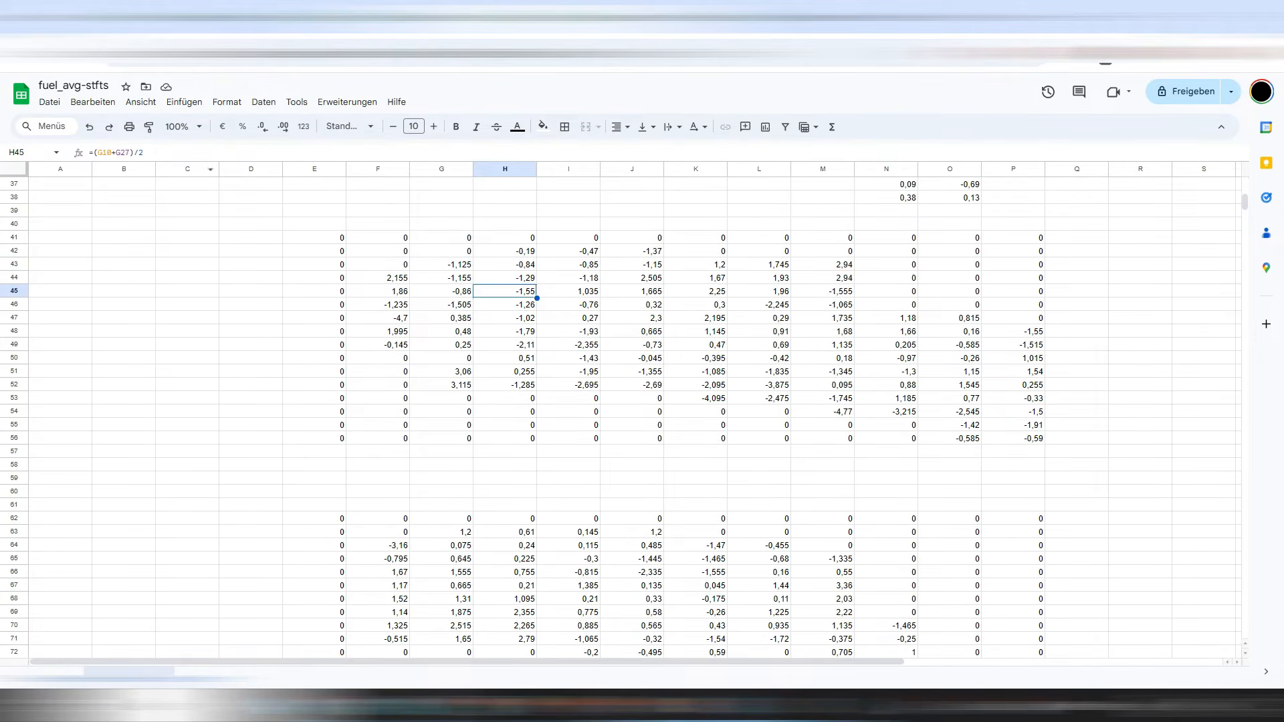
click(568, 318)
click(822, 331)
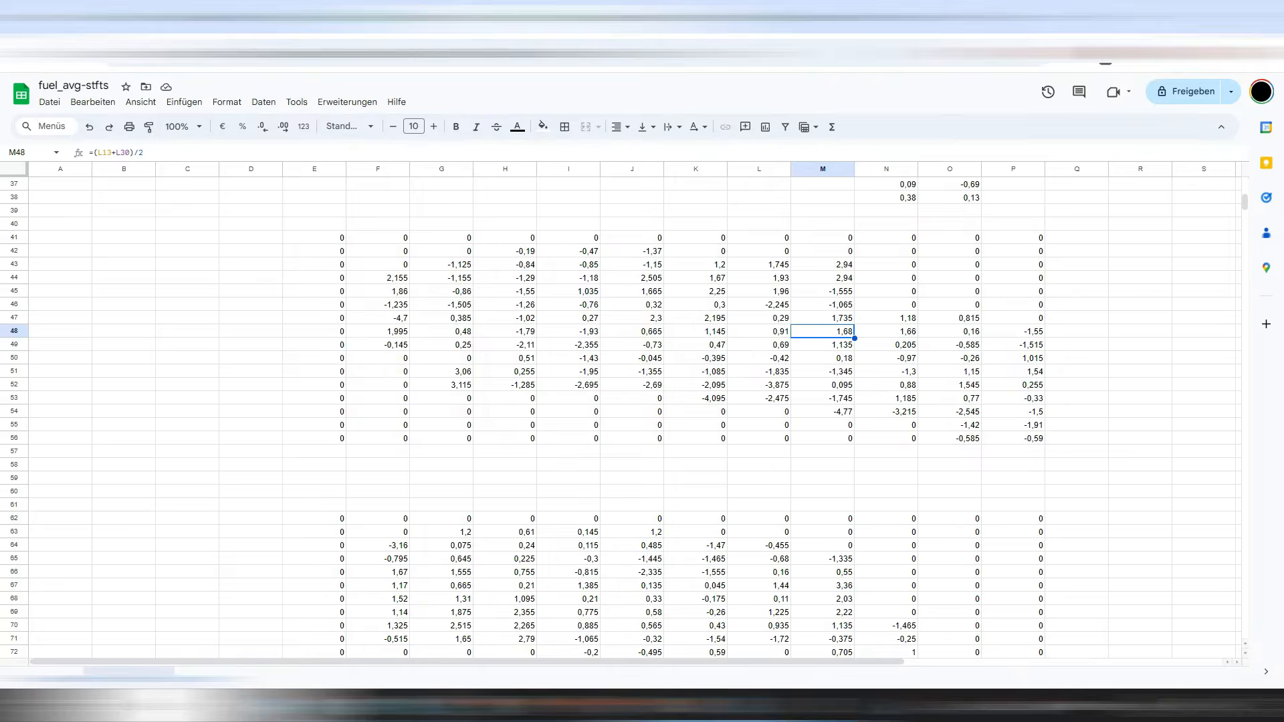
Copy the averaged block E41:P56 and paste it as values into E62:P77.
key(ctrl+a)
right_click(827, 262)
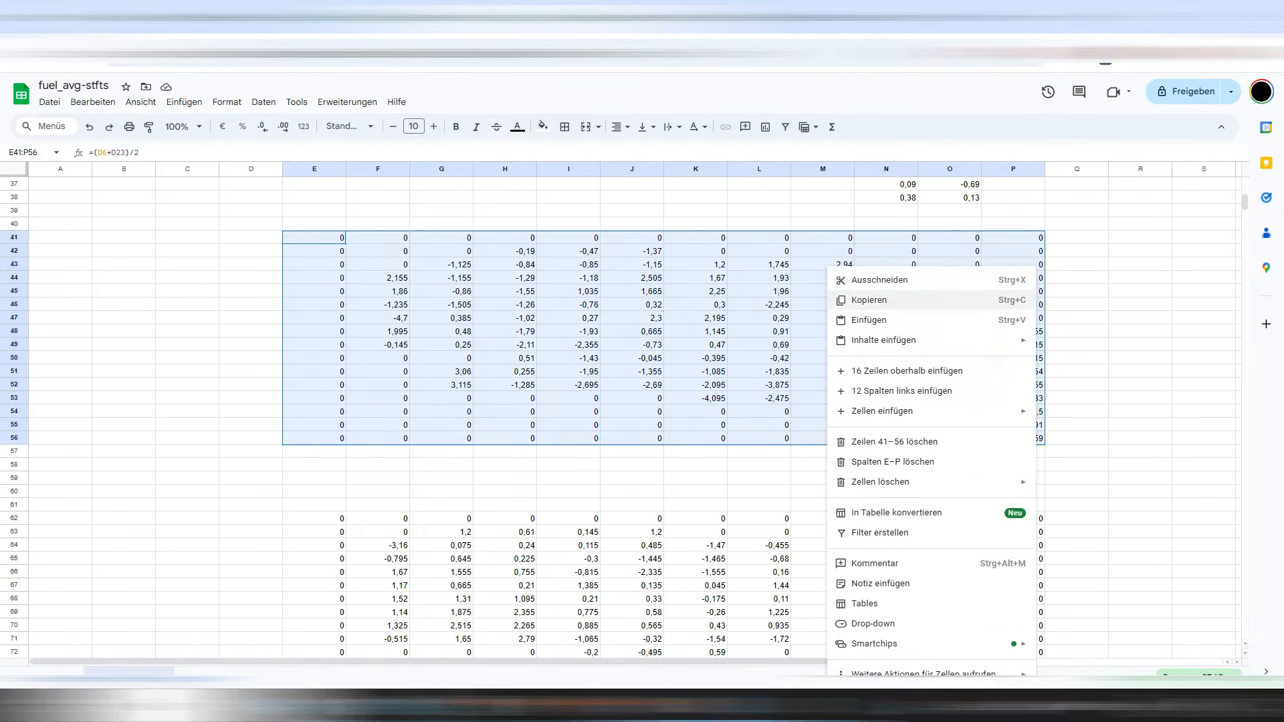
click(869, 299)
click(321, 519)
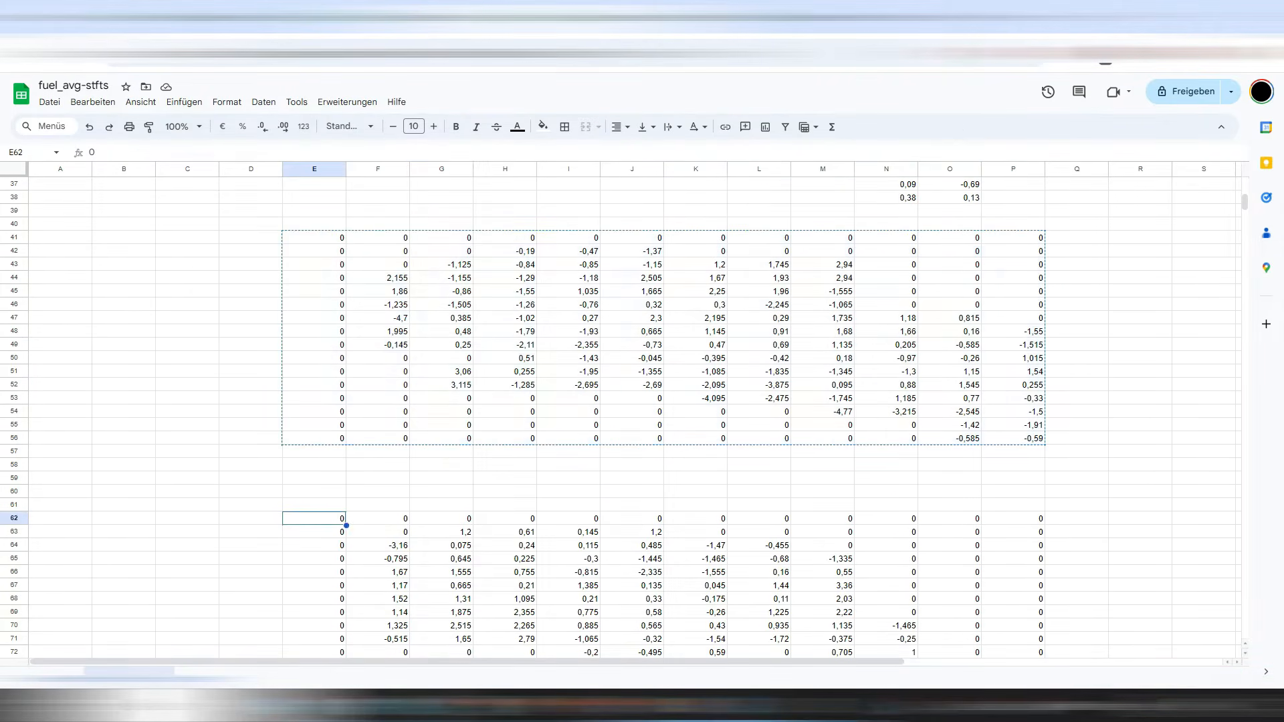
right_click(321, 519)
click(366, 248)
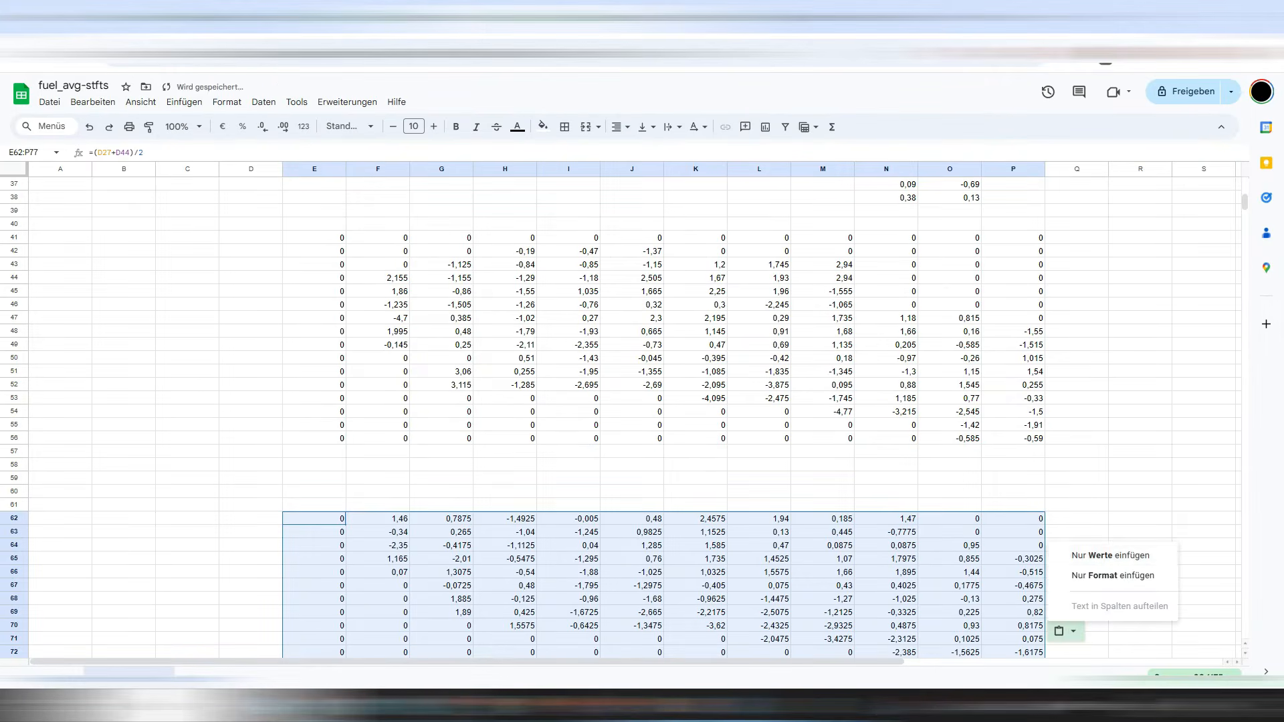
scroll(365, 248, down, 8)
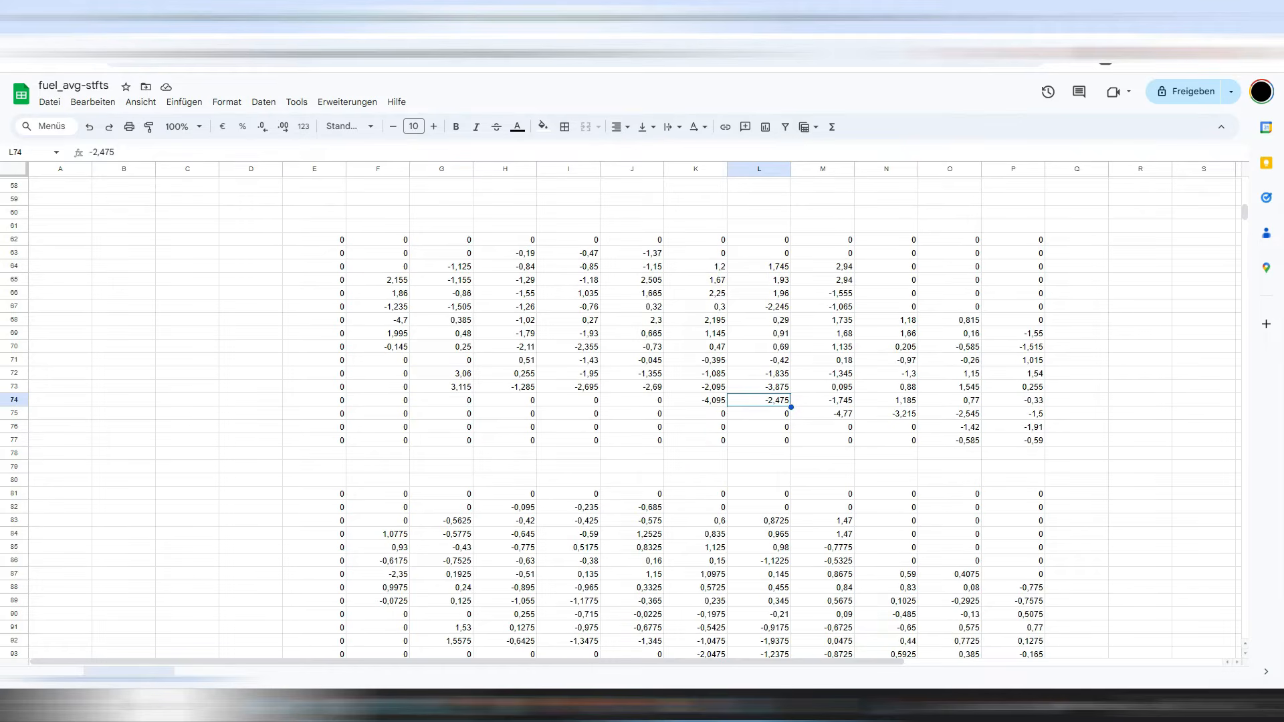
Extend -0,145 down F70:F77 and copy 0,51 from H71 into G71.
click(378, 346)
drag(410, 353, 407, 441)
click(524, 361)
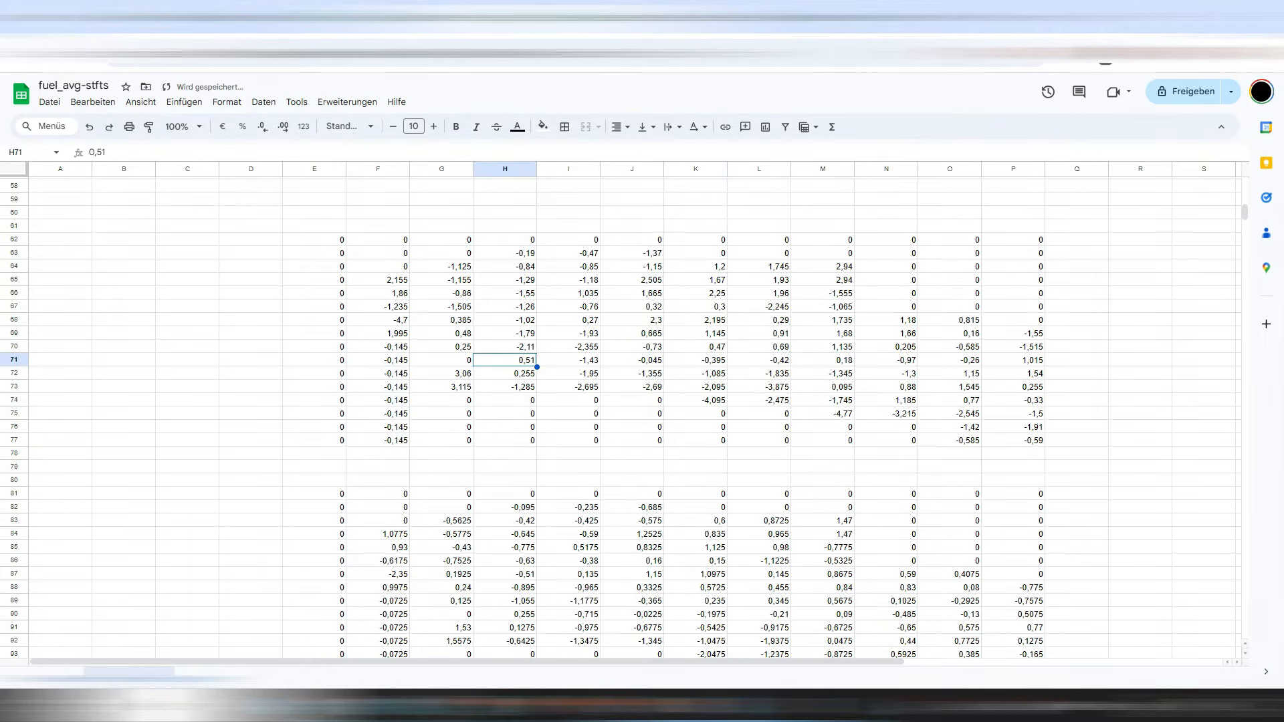
drag(537, 367, 662, 440)
Fill the row 73 values G73:J73 down to row 77 and extend -2,69 into K75:L77.
click(452, 387)
click(709, 414)
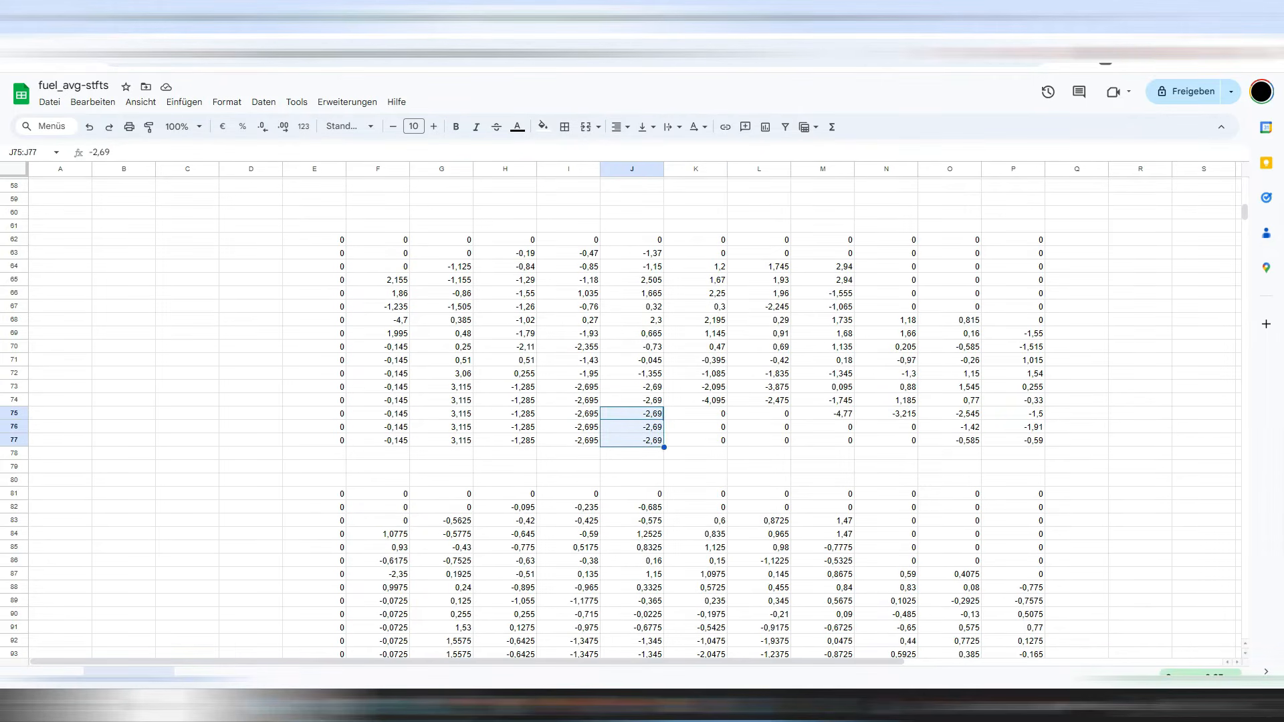
drag(663, 447, 789, 443)
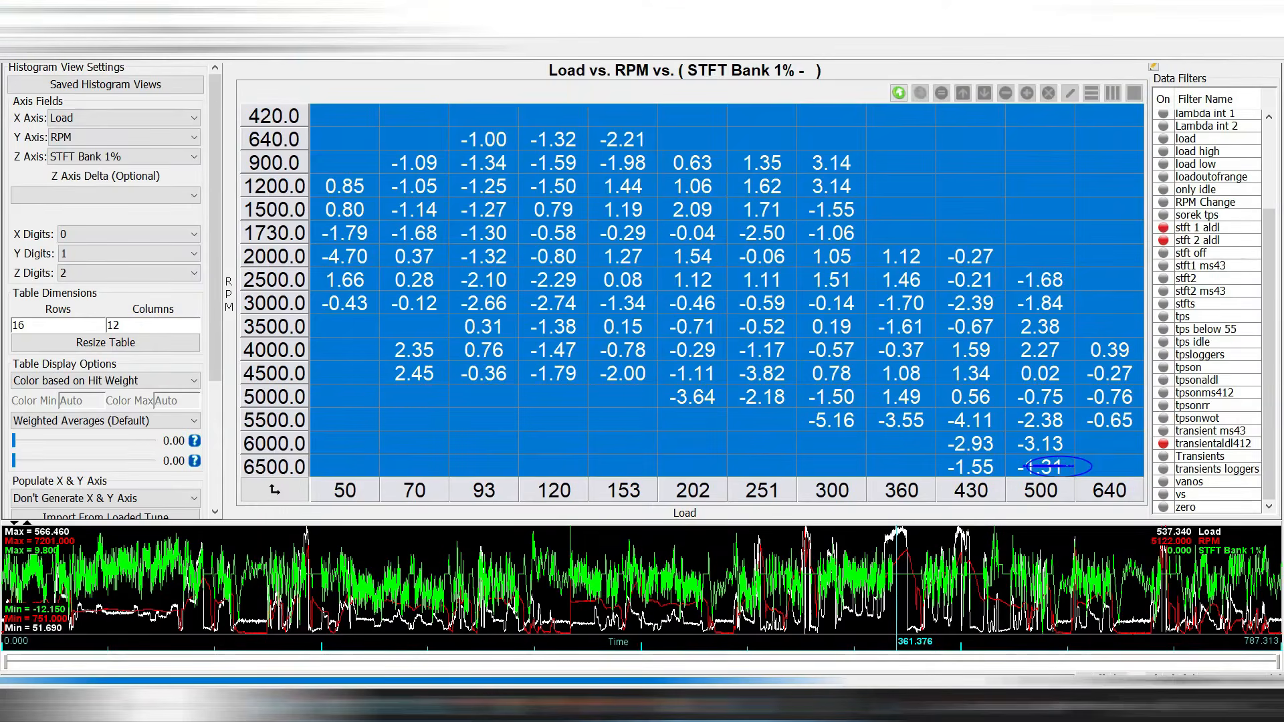
click(761, 443)
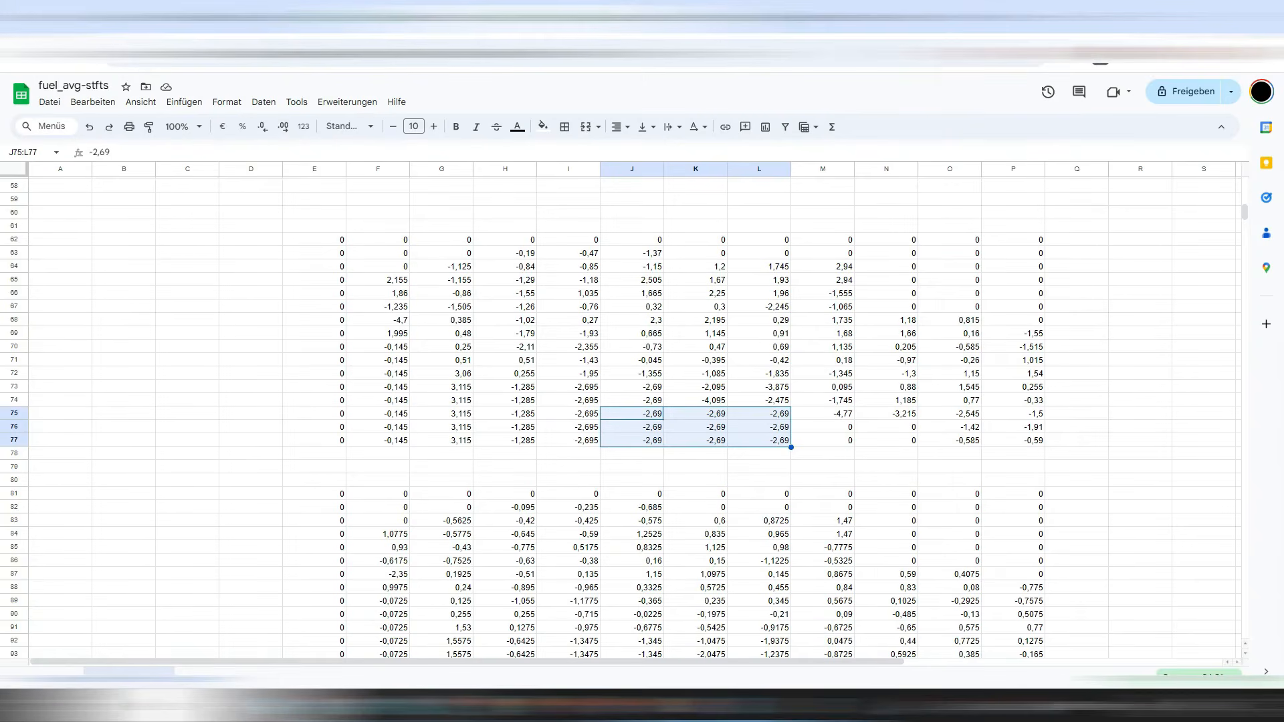
Copy the -1,42 and -0,585 values from column O left into M76:N77.
drag(758, 426, 759, 440)
drag(949, 426, 822, 441)
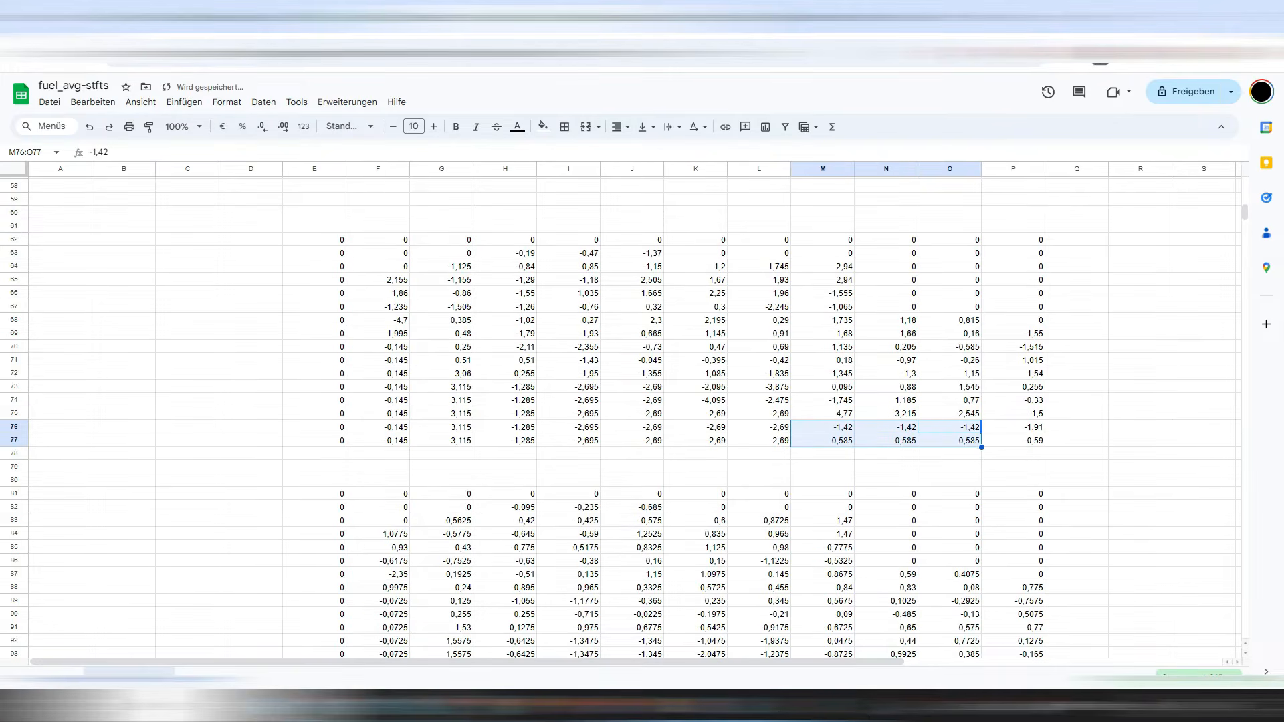
Copy M64:M67 right into N64:P67 and -1,125 from G64 into F64.
drag(822, 306, 822, 266)
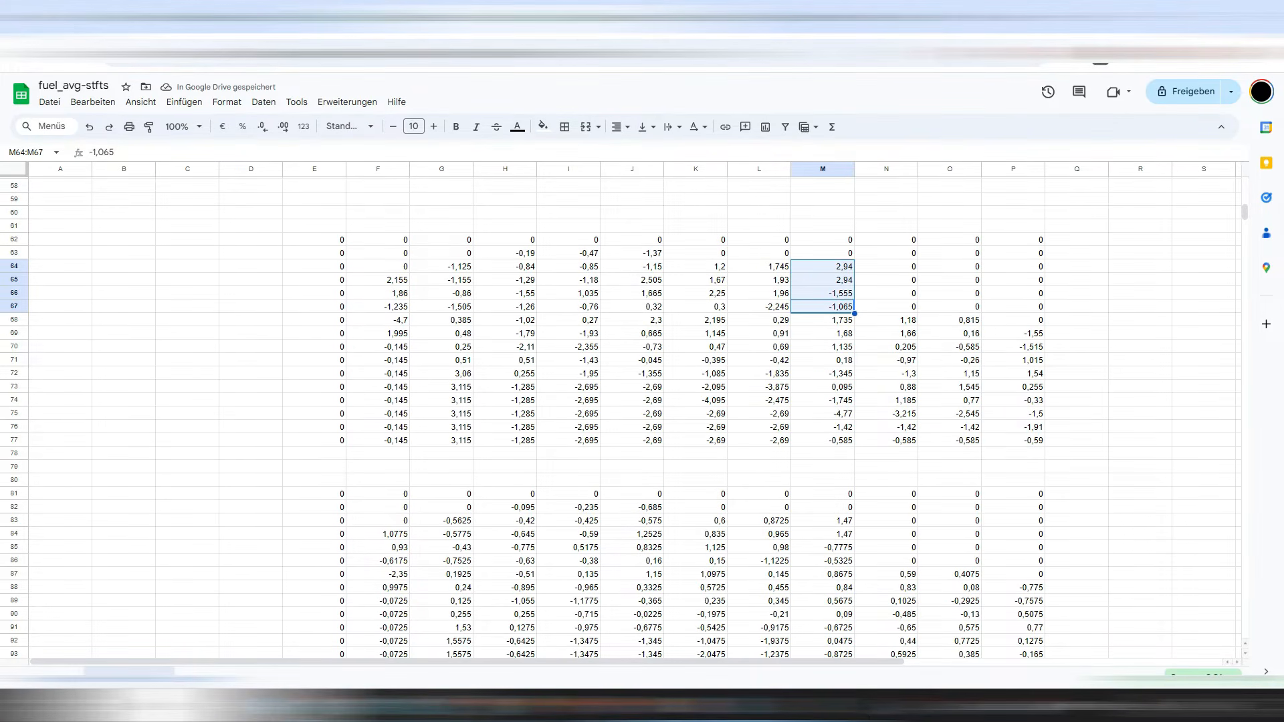
drag(854, 313, 1013, 313)
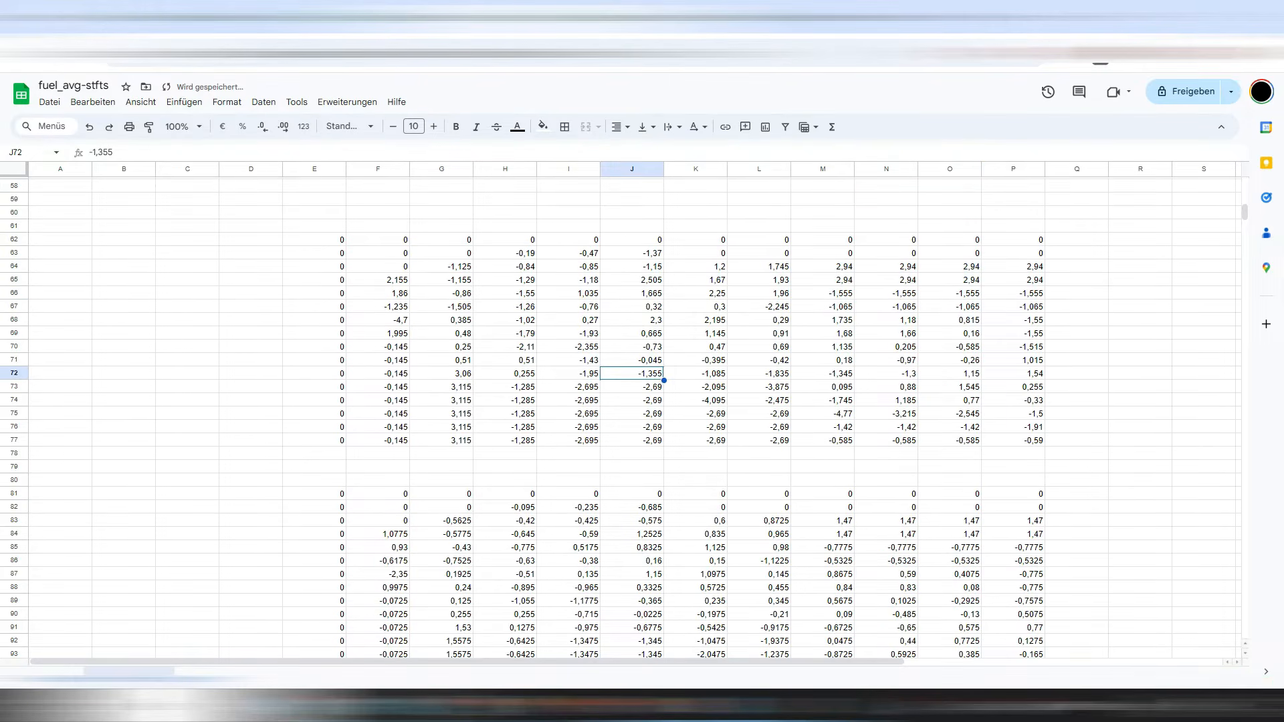
click(441, 266)
drag(473, 273, 381, 268)
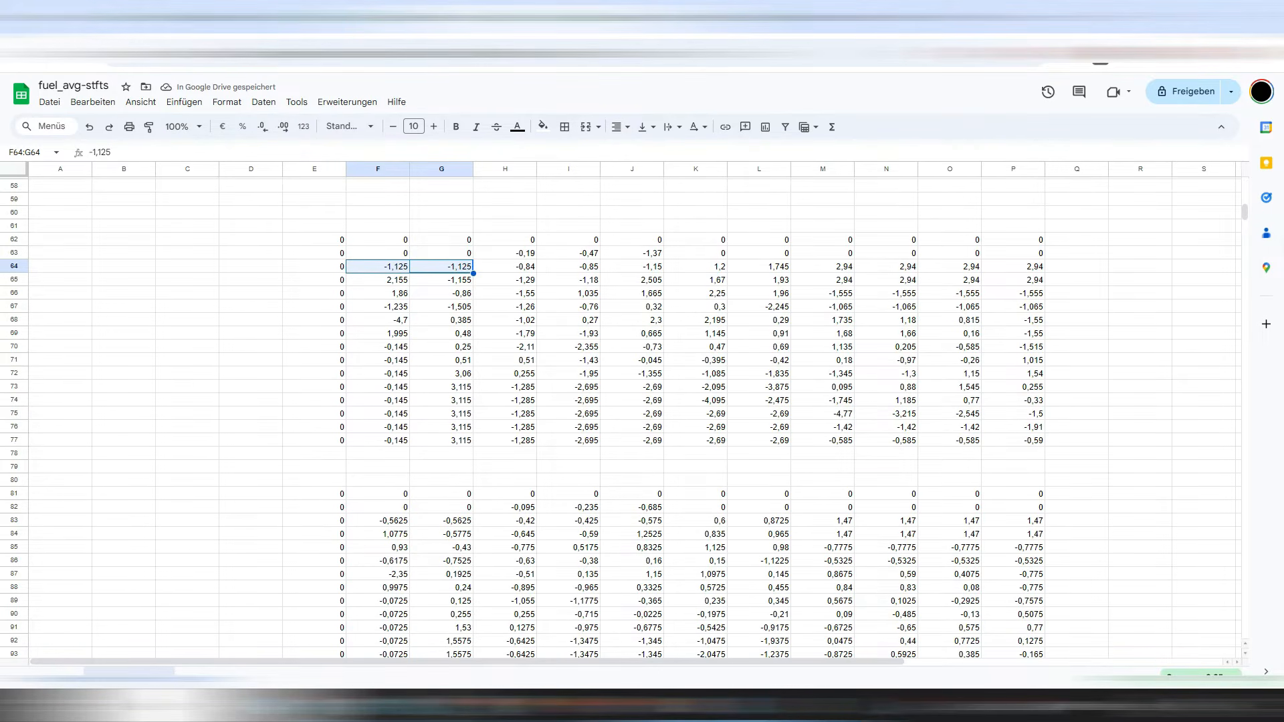
Fill -1,355 down column J and -1,95 down column I to row 77.
click(631, 307)
drag(314, 239, 1013, 440)
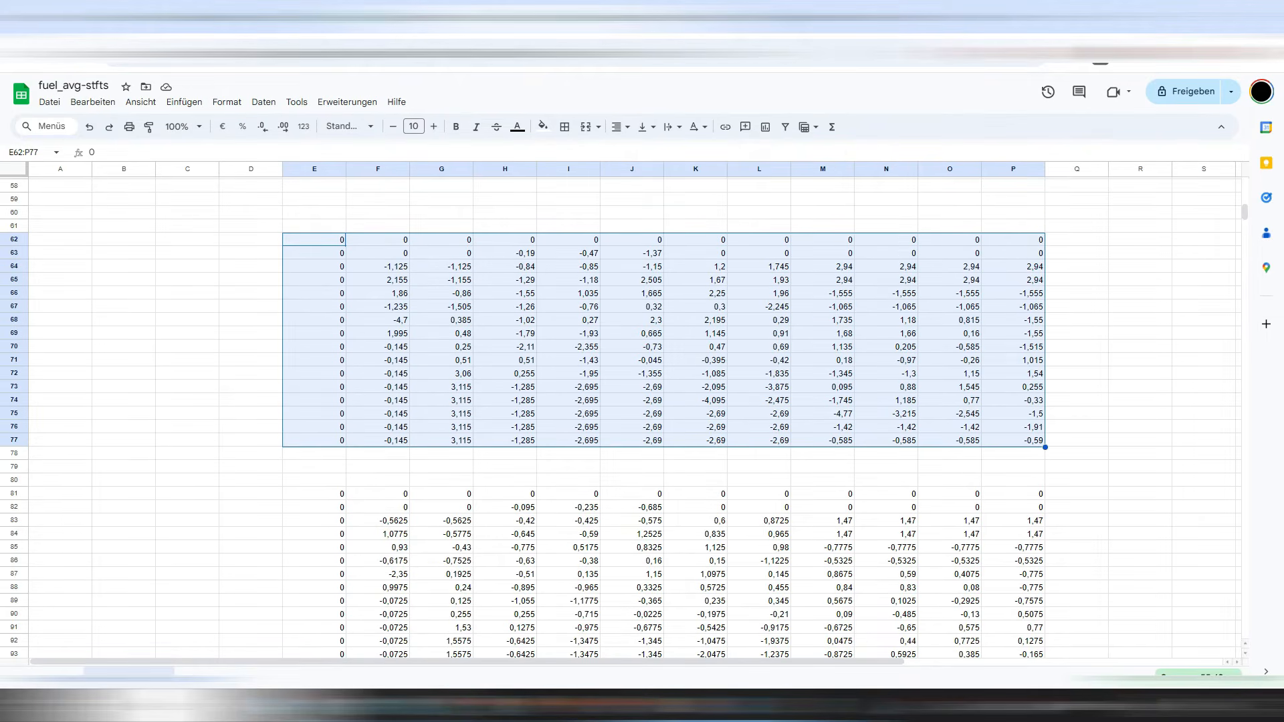
scroll(628, 414, down, 2)
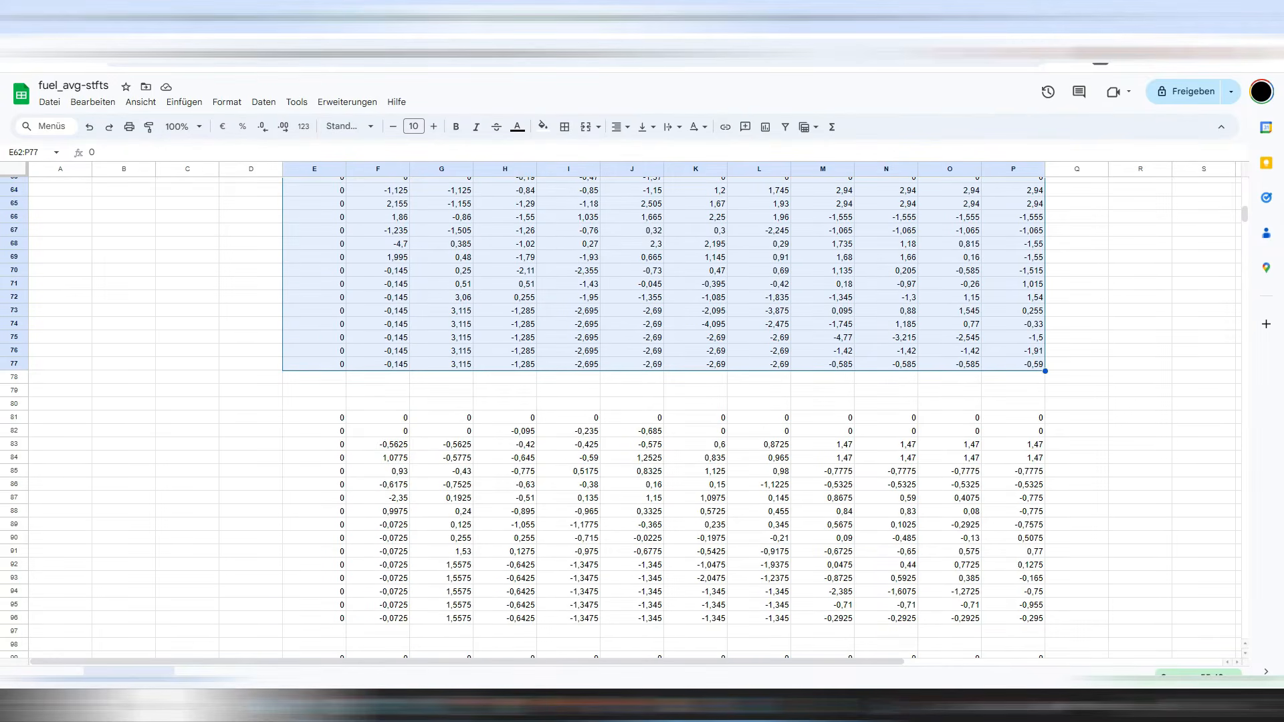
click(695, 311)
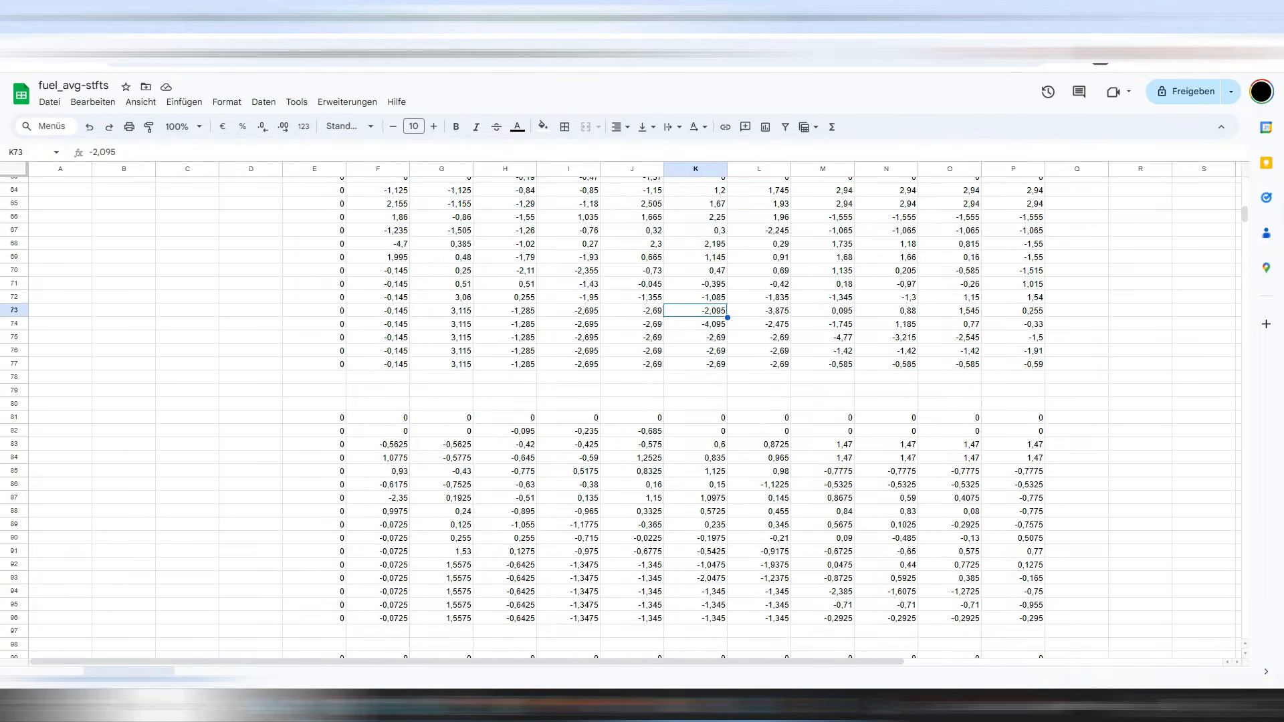
click(632, 297)
drag(664, 305, 664, 366)
click(569, 297)
drag(601, 304, 600, 367)
Fill -2,095 down column K to row 77 and replace M75's -4,77 with -1,745.
click(695, 311)
drag(727, 318, 727, 366)
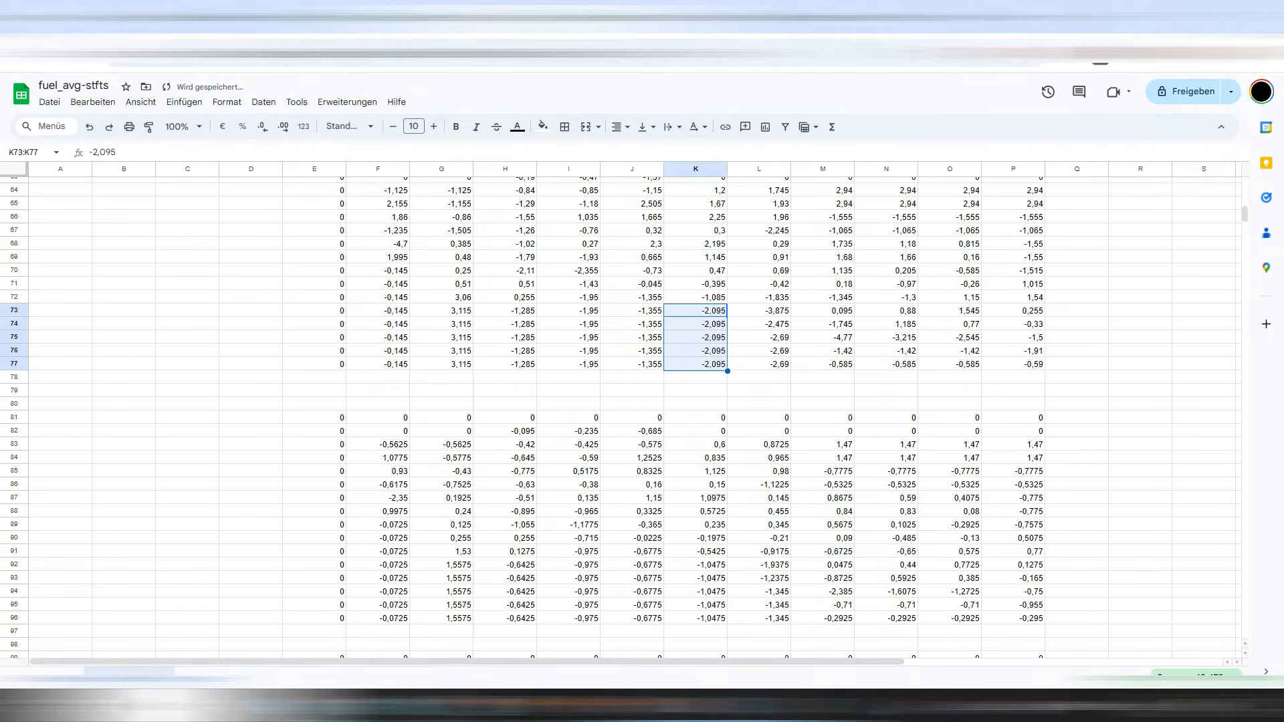
click(823, 324)
drag(854, 331, 854, 344)
scroll(602, 401, up, 4)
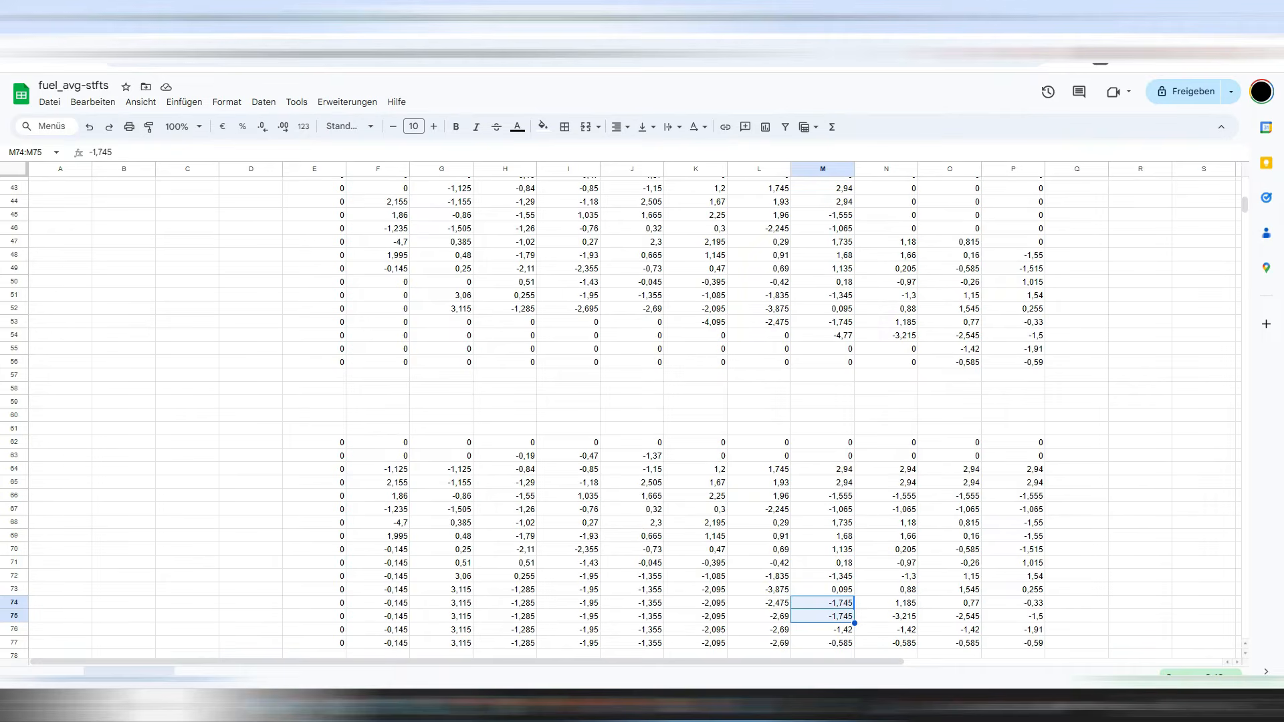
scroll(602, 401, down, 4)
click(696, 230)
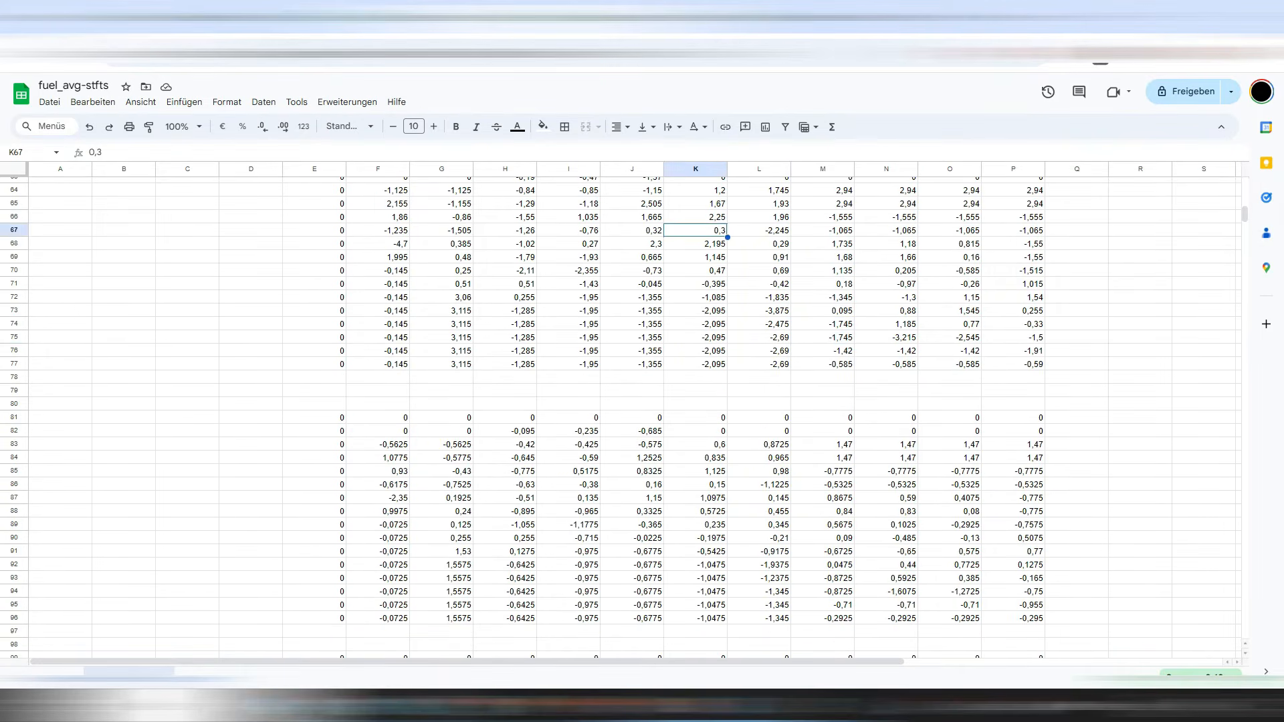
Enlarge RomRaider's Fuel Injection - Base table window and move it up and left.
key(alt+Tab)
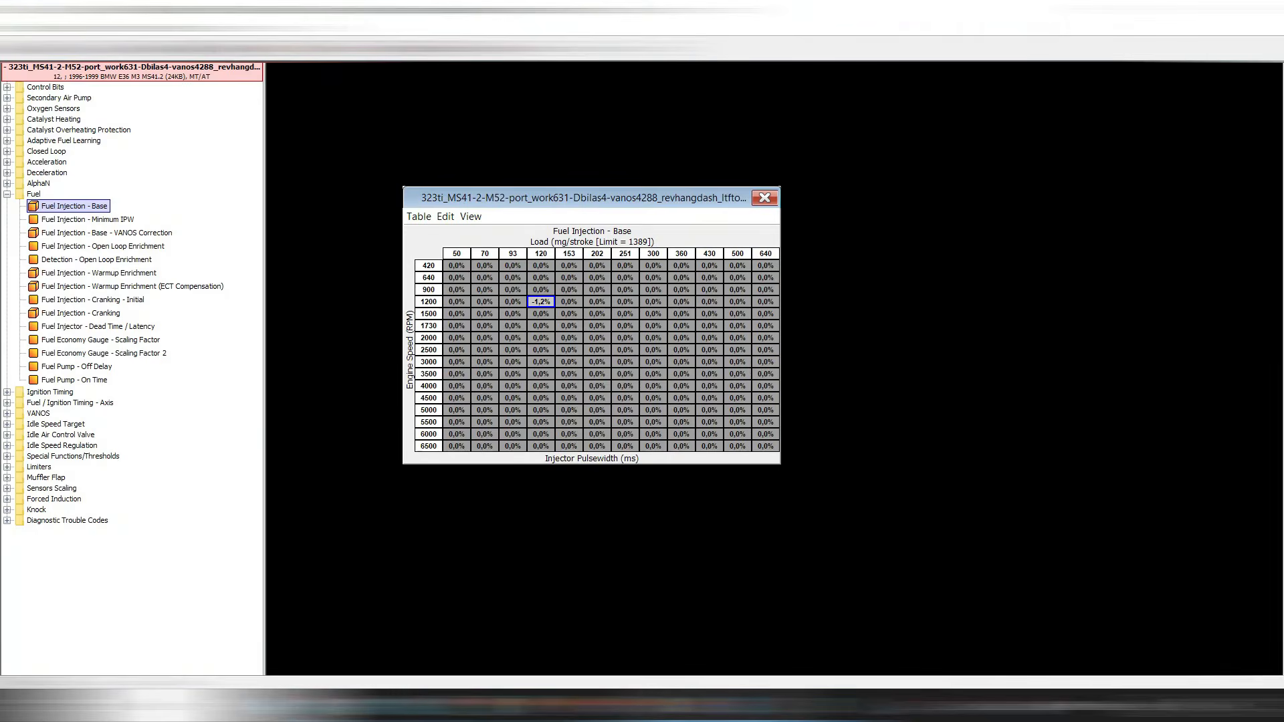
drag(780, 464, 984, 528)
drag(803, 198, 787, 138)
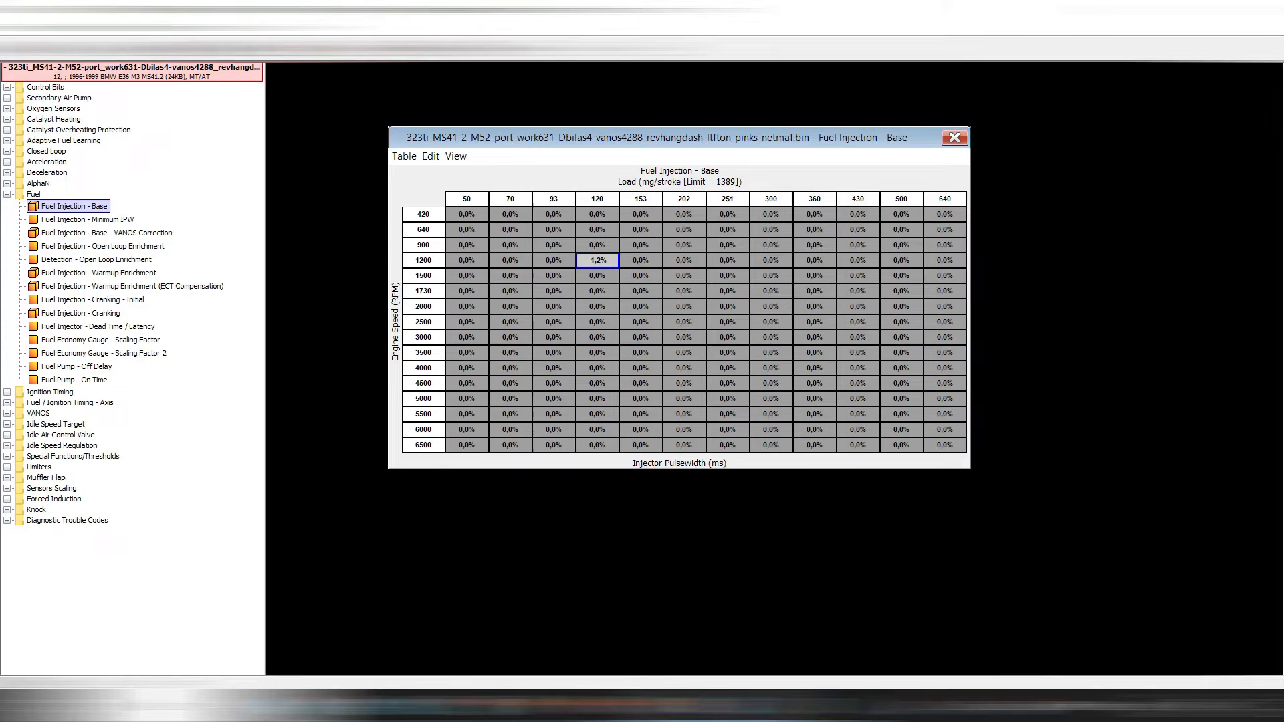
Undo the stray -1,2% edit and turn table comparison off to show actual values.
click(430, 155)
click(468, 173)
click(404, 155)
mouse_move(433, 190)
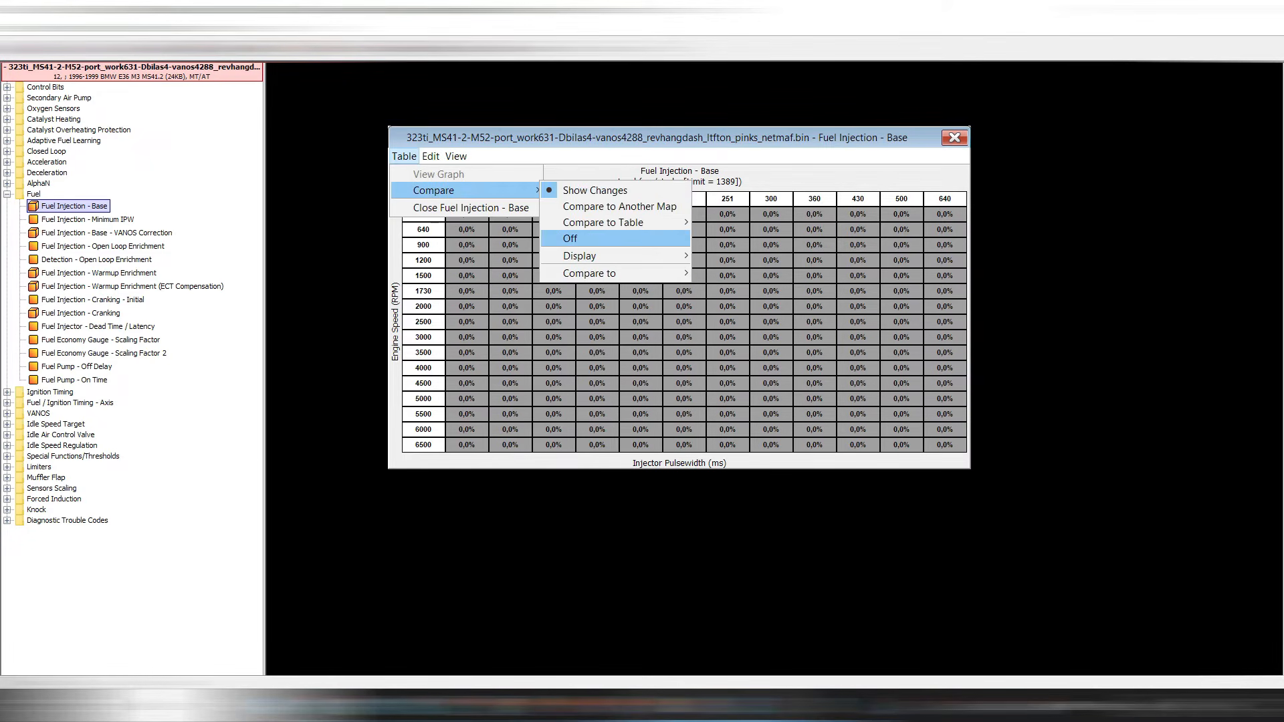
click(569, 238)
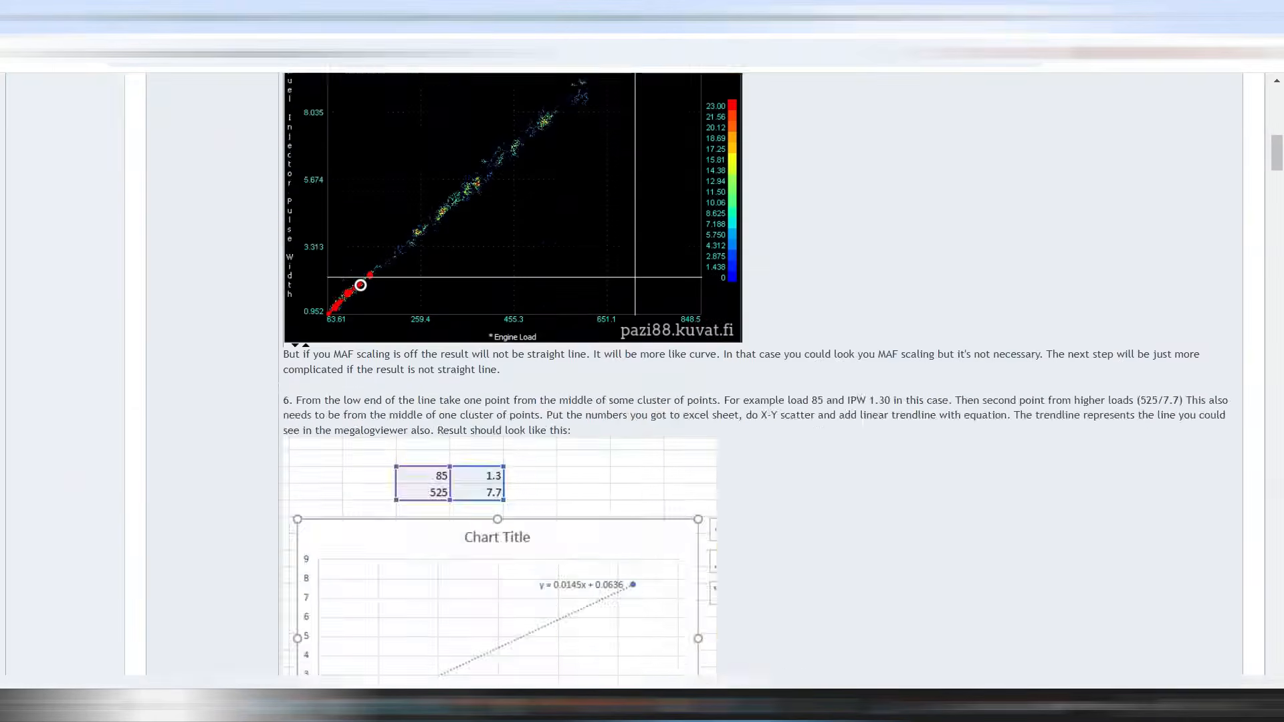
scroll(641, 381, down, 15)
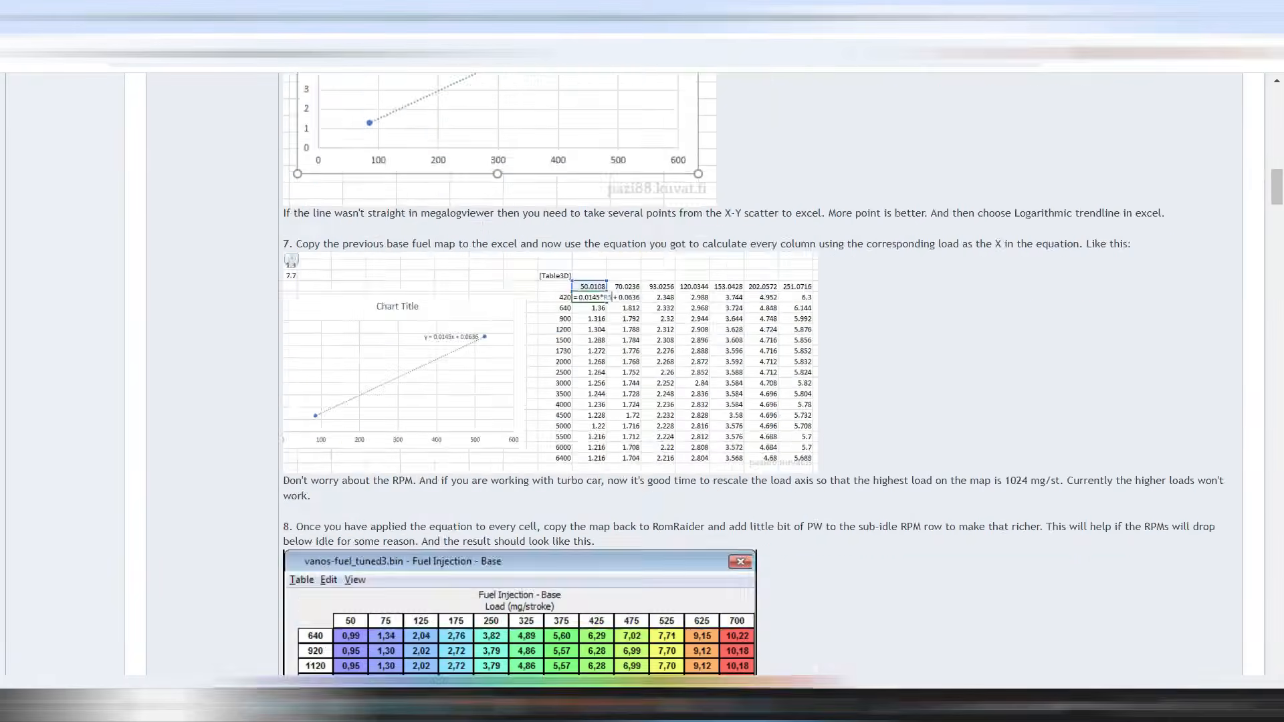
scroll(642, 381, down, 15)
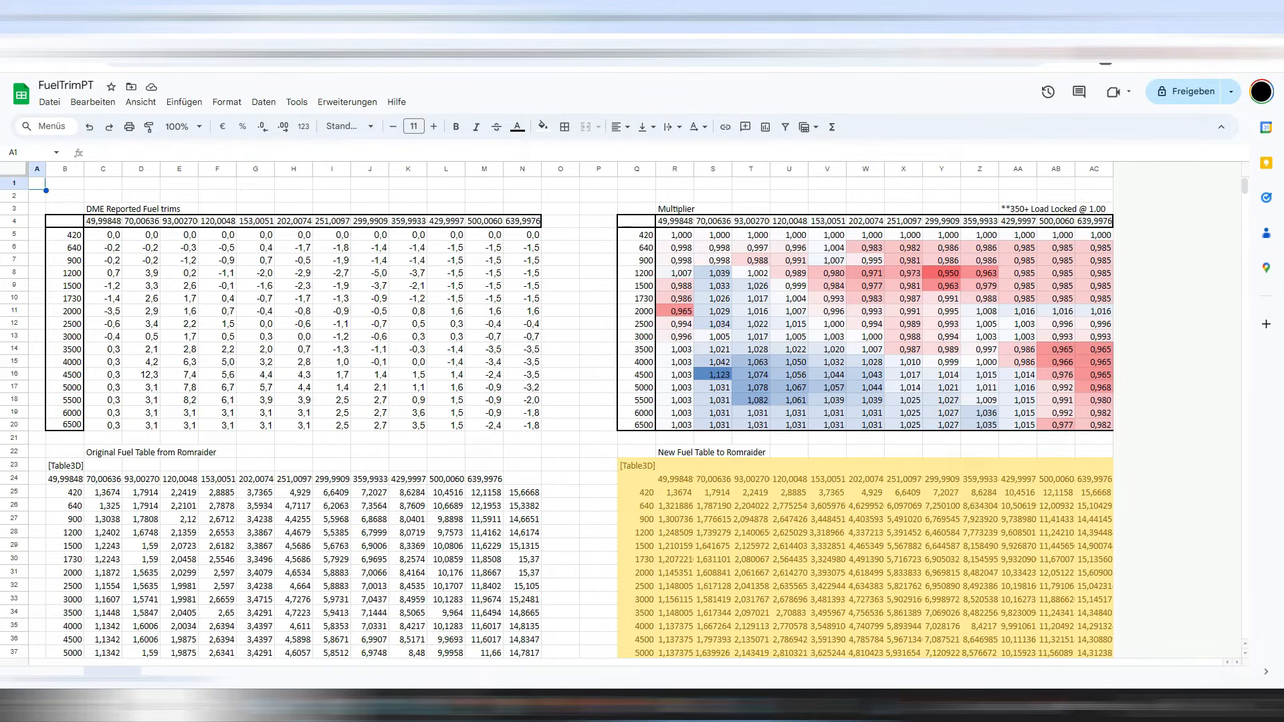
drag(103, 235, 522, 425)
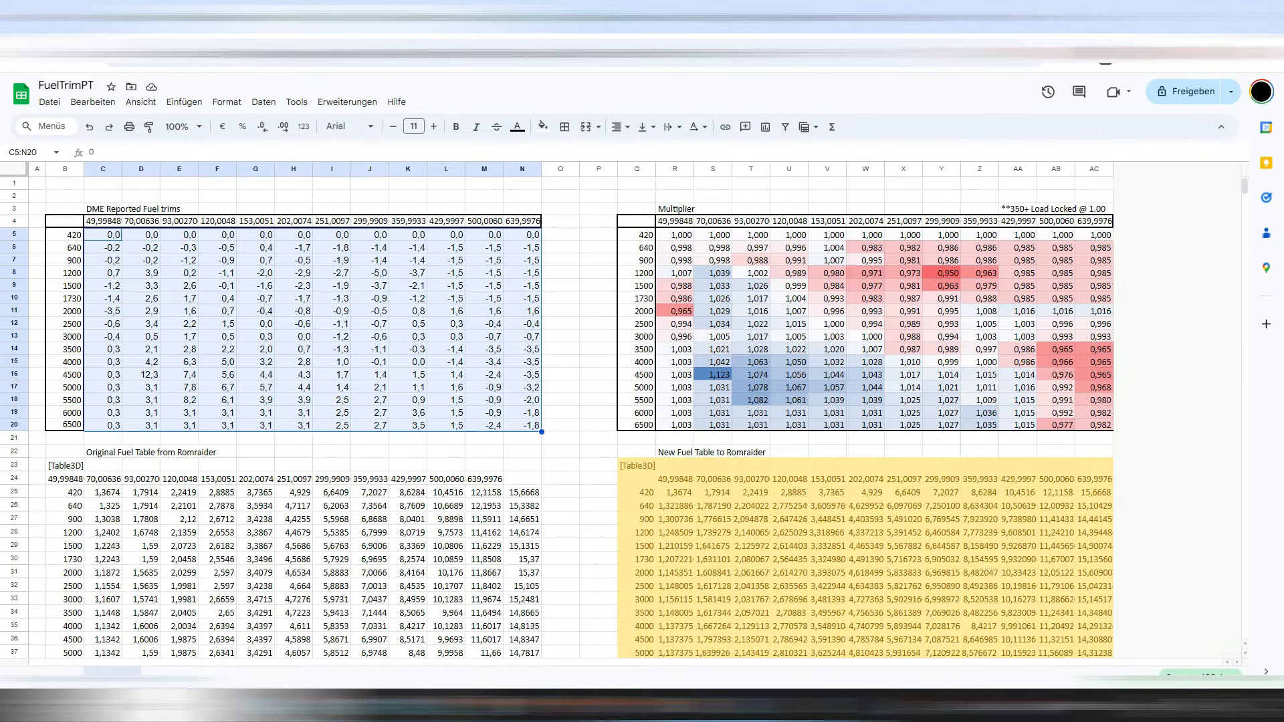
click(224, 19)
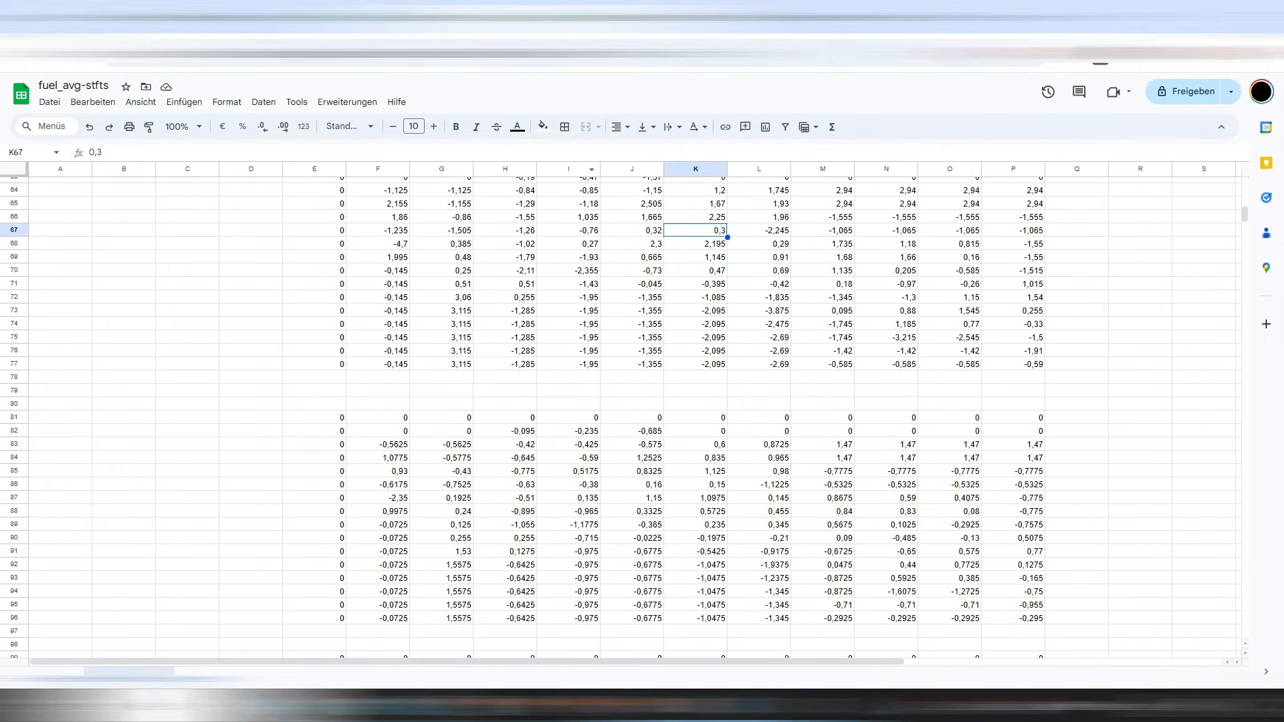
click(569, 310)
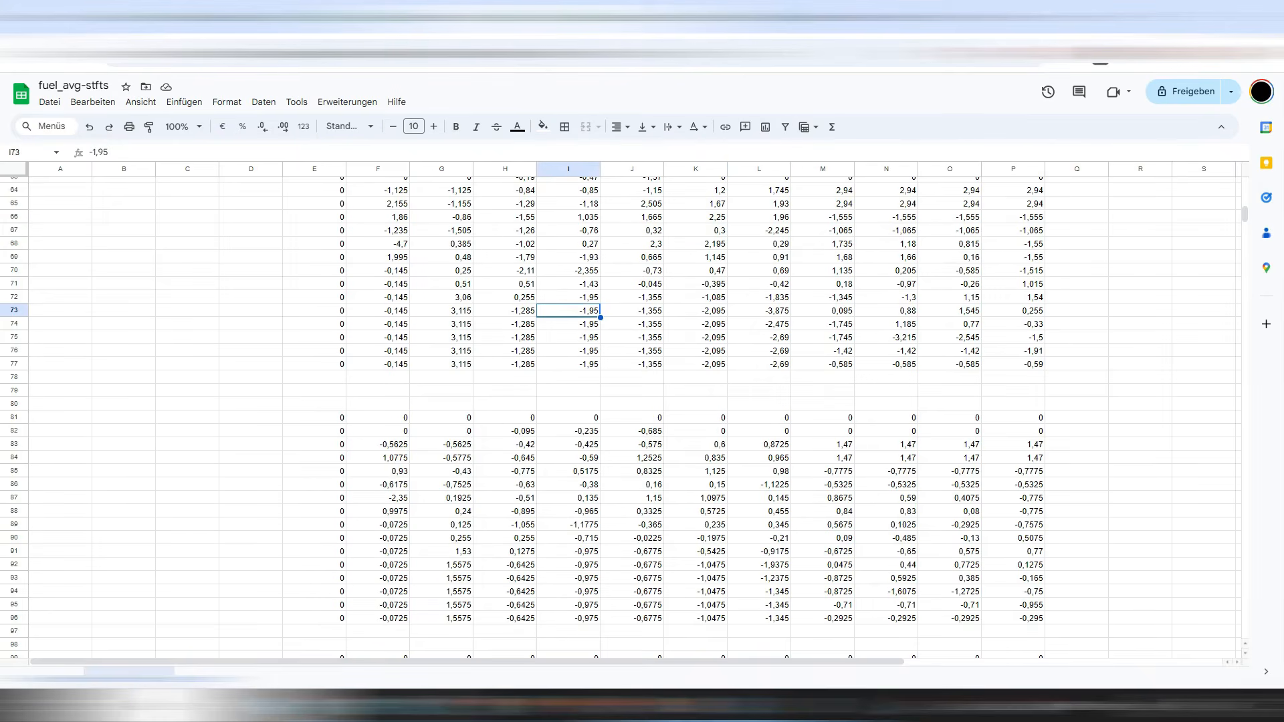
scroll(568, 310, up, 4)
scroll(568, 310, down, 5)
scroll(568, 310, up, 3)
click(321, 19)
scroll(575, 414, down, 7)
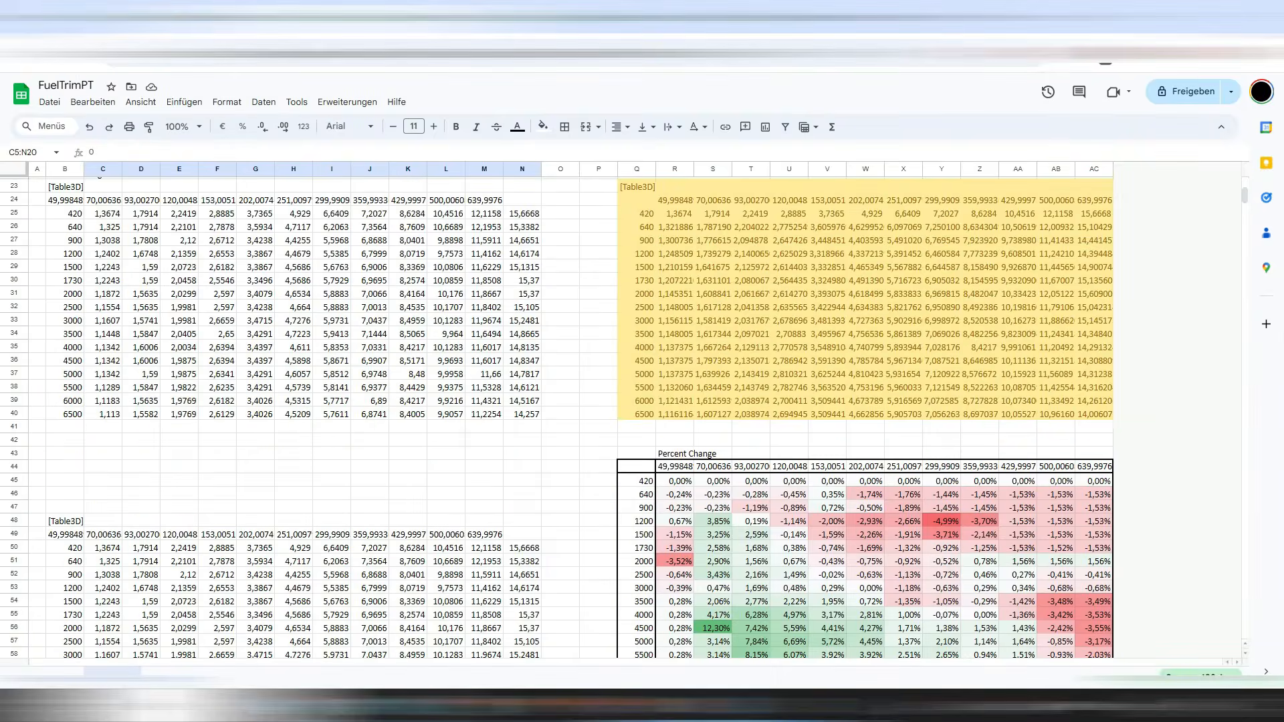
scroll(575, 414, up, 7)
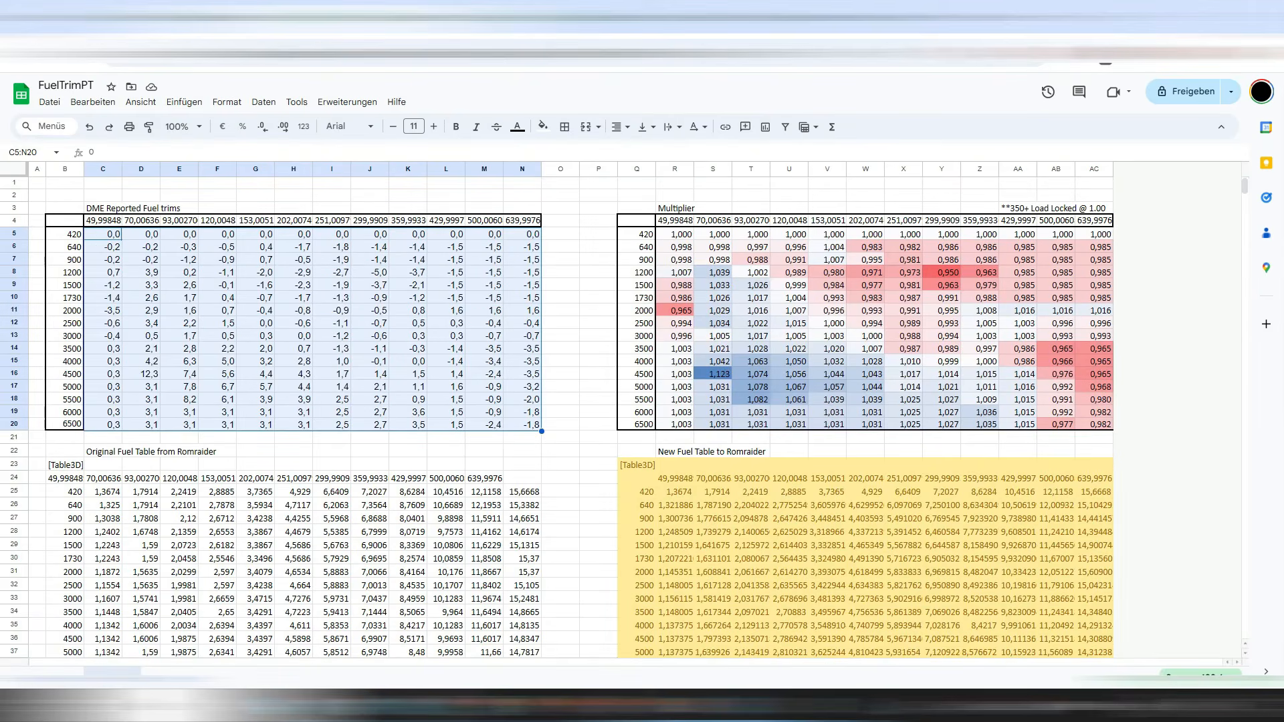
click(217, 532)
scroll(217, 532, down, 4)
scroll(575, 414, up, 5)
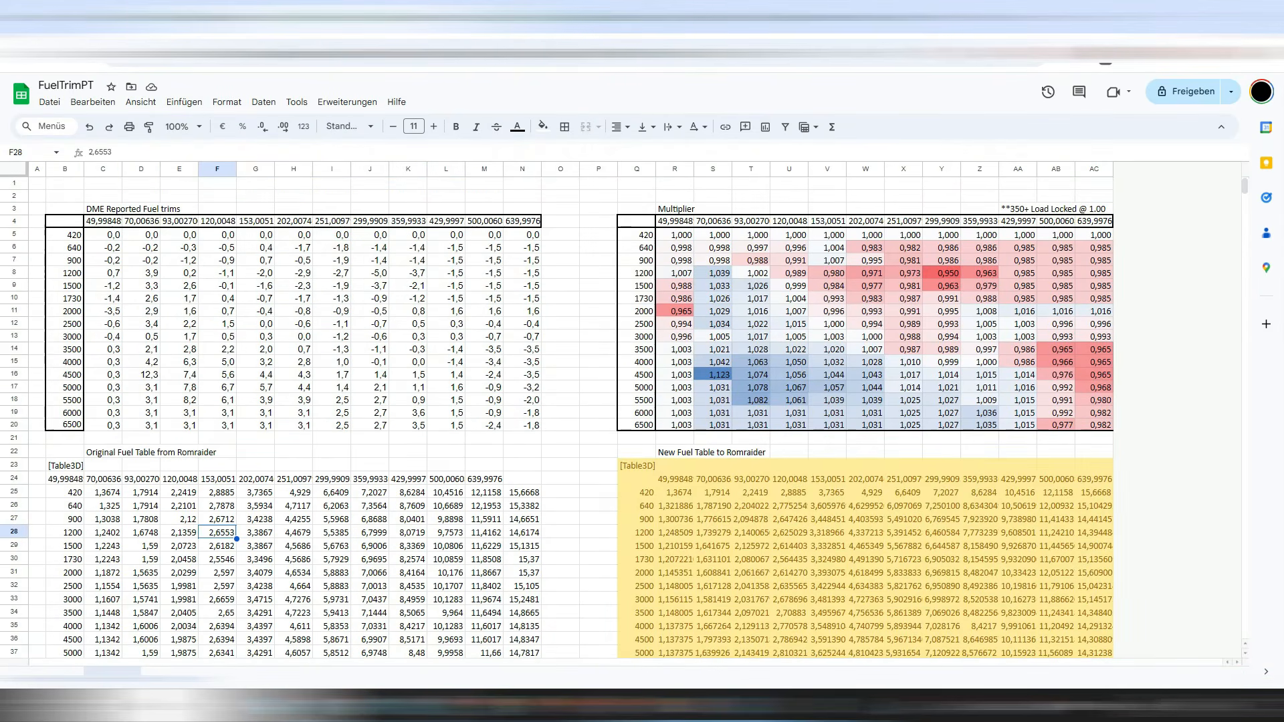
click(750, 273)
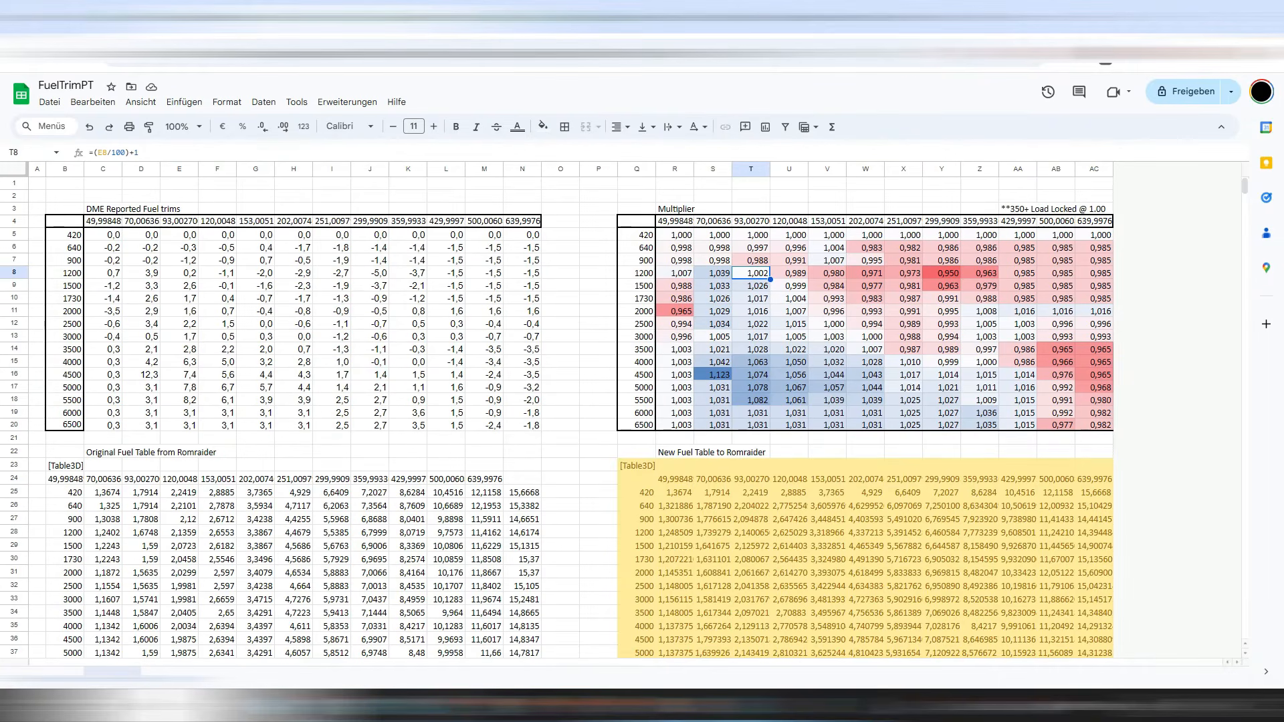
scroll(575, 414, down, 4)
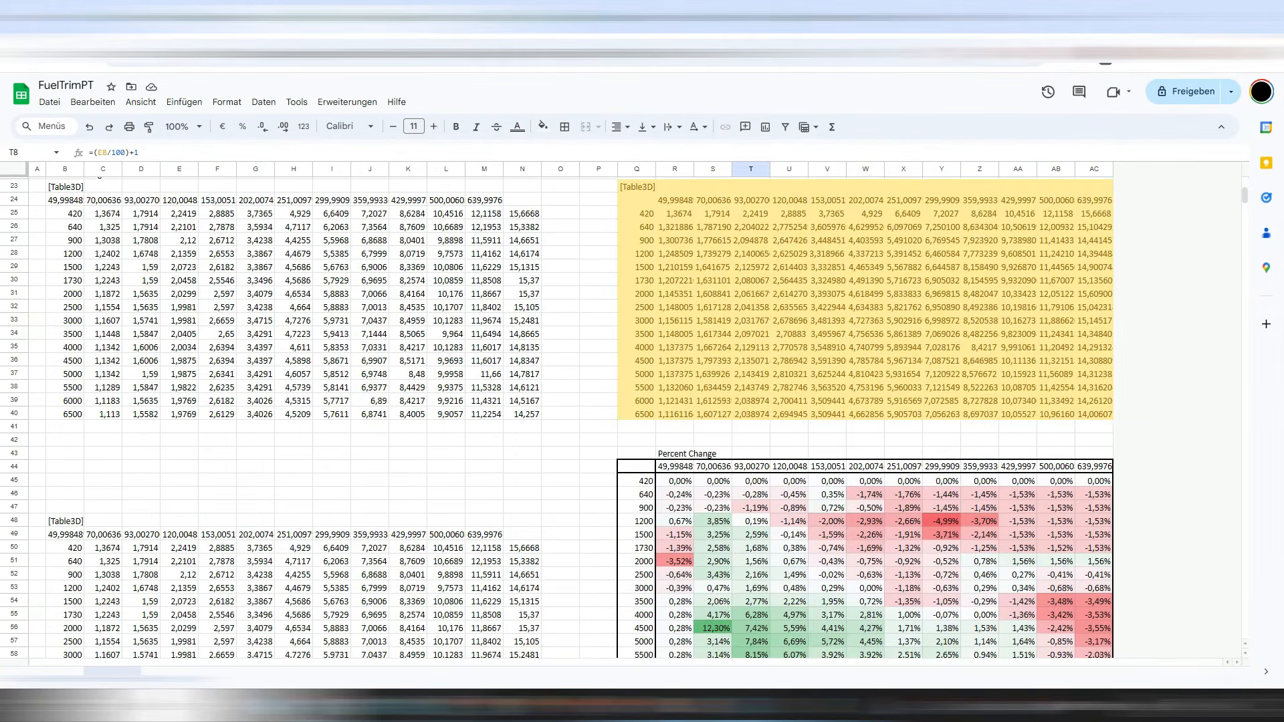
scroll(574, 414, down, 4)
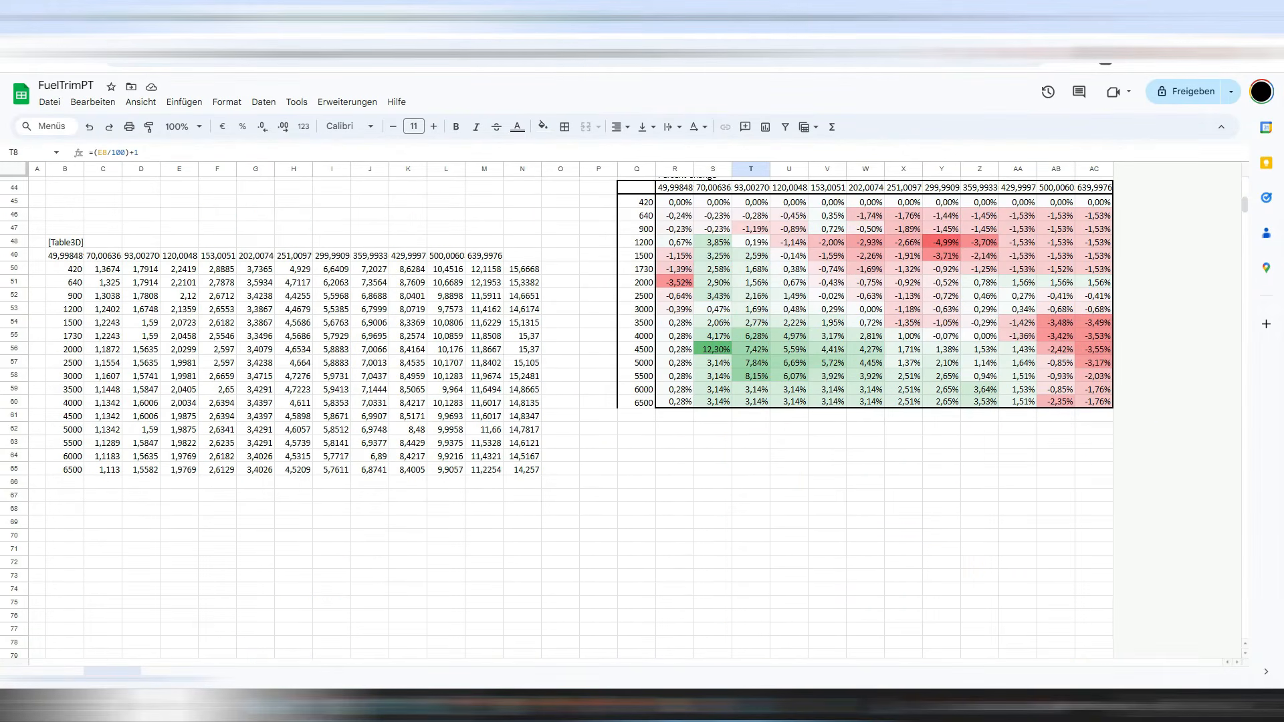
scroll(575, 414, up, 4)
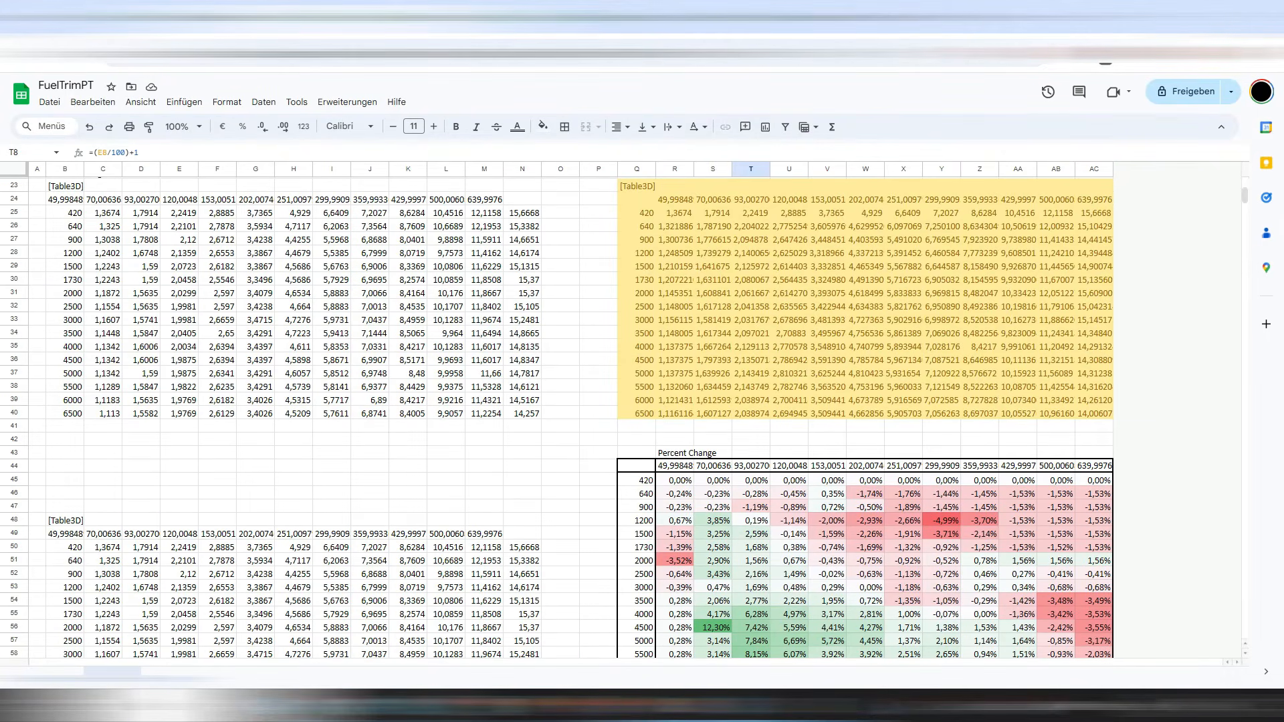
Copy fuel_avg-stfts' averaged corrections E62:P77 into FuelTrimPT's DME Reported Fuel trims table.
click(713, 293)
scroll(712, 293, up, 4)
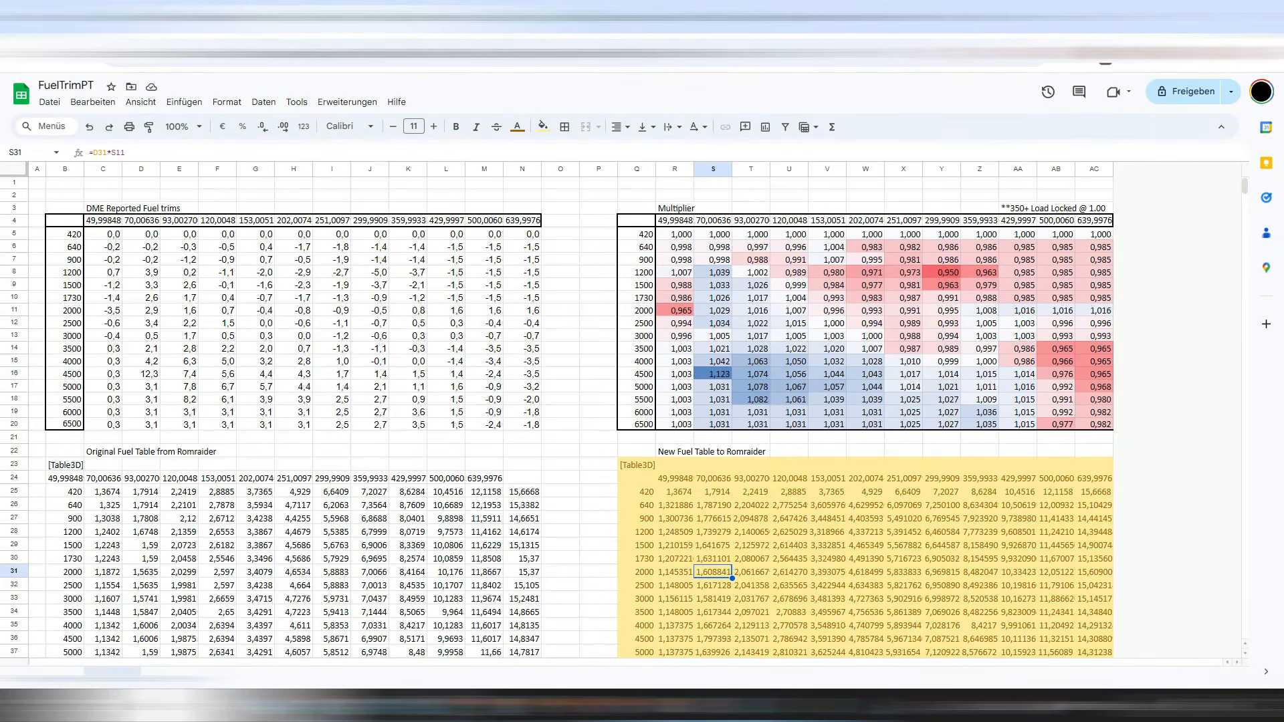
click(548, 18)
drag(314, 299, 1013, 499)
key(ctrl+c)
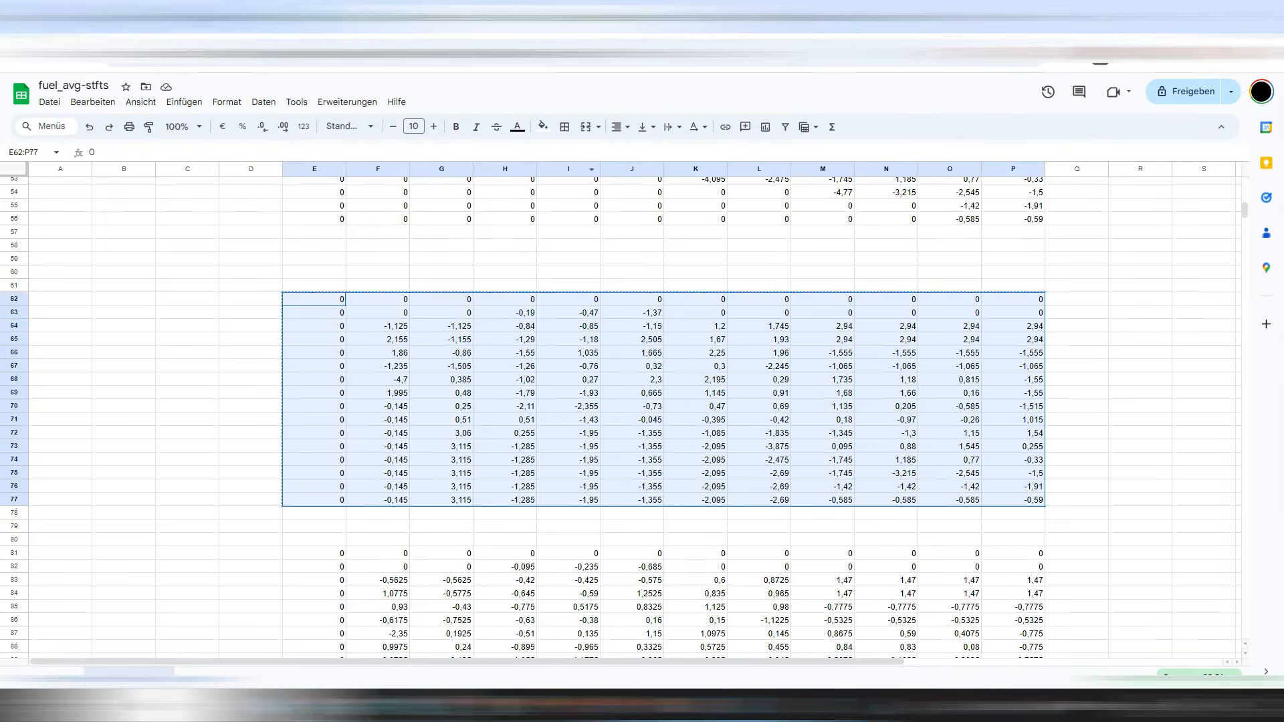
click(127, 17)
key(ctrl+v)
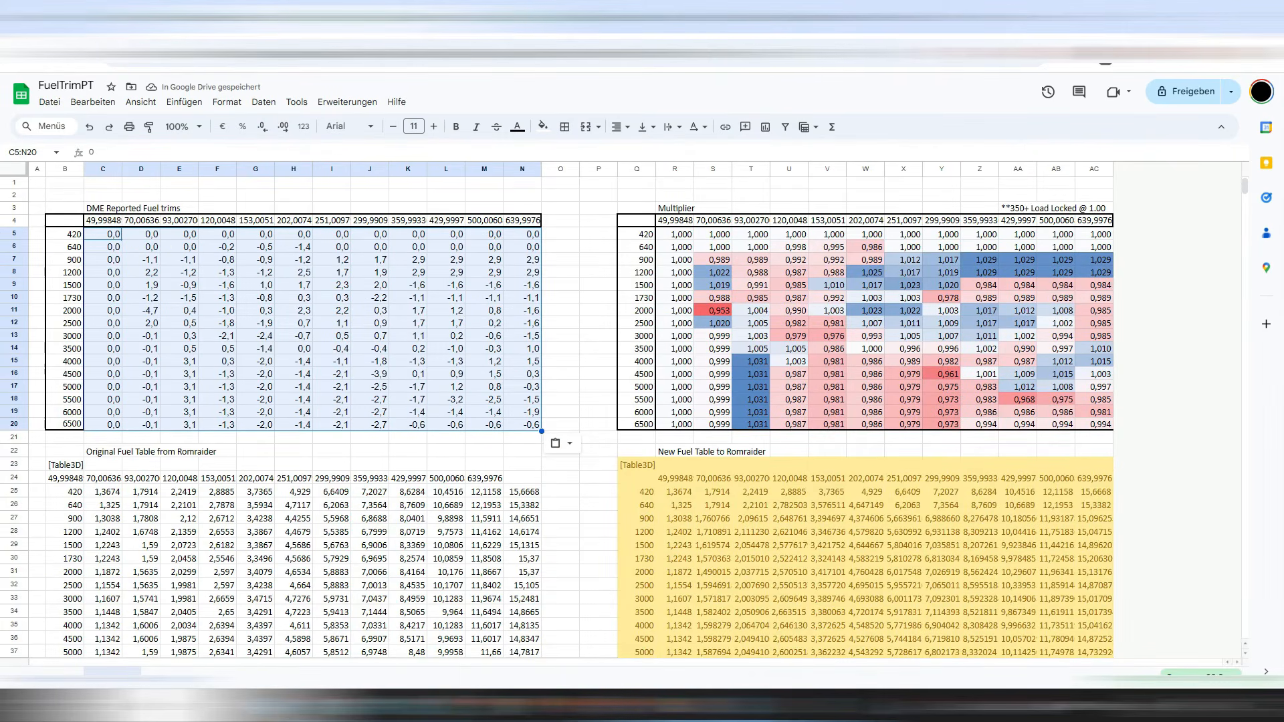
scroll(642, 402, down, 5)
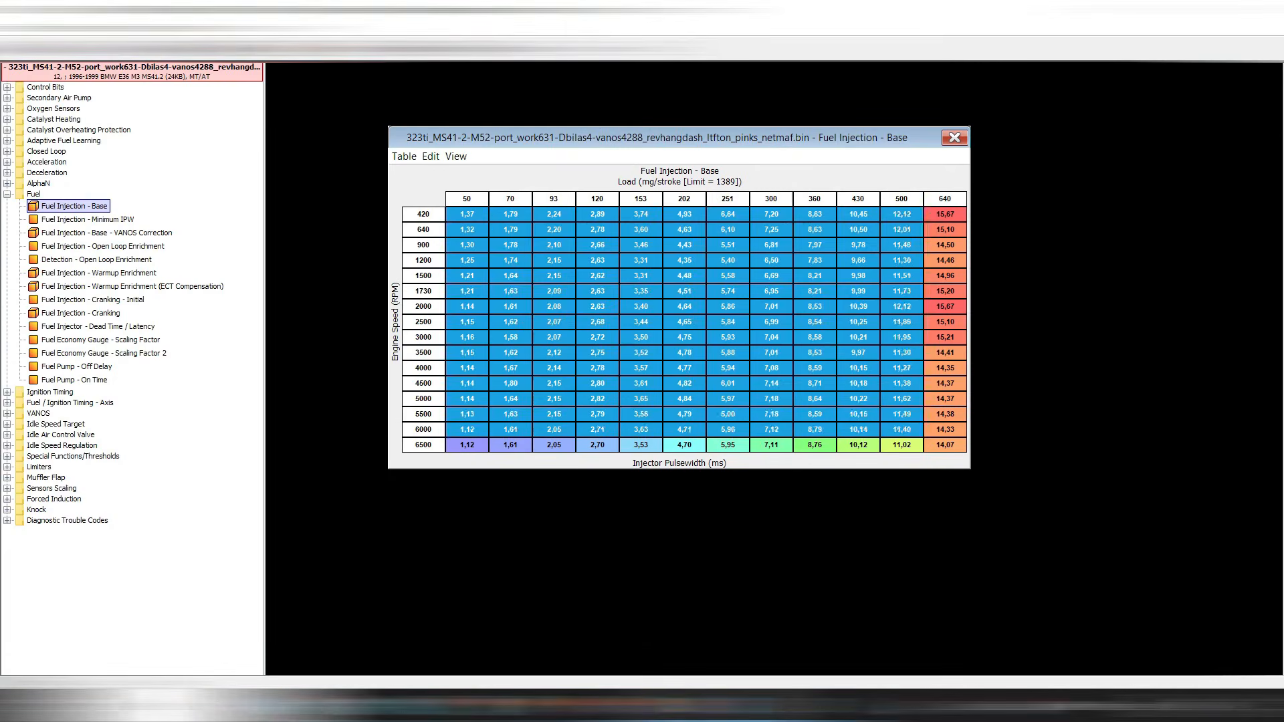
Copy RomRaider's entire base fuel table and paste it into the sheet at B48.
key(ctrl+a)
click(430, 156)
click(461, 239)
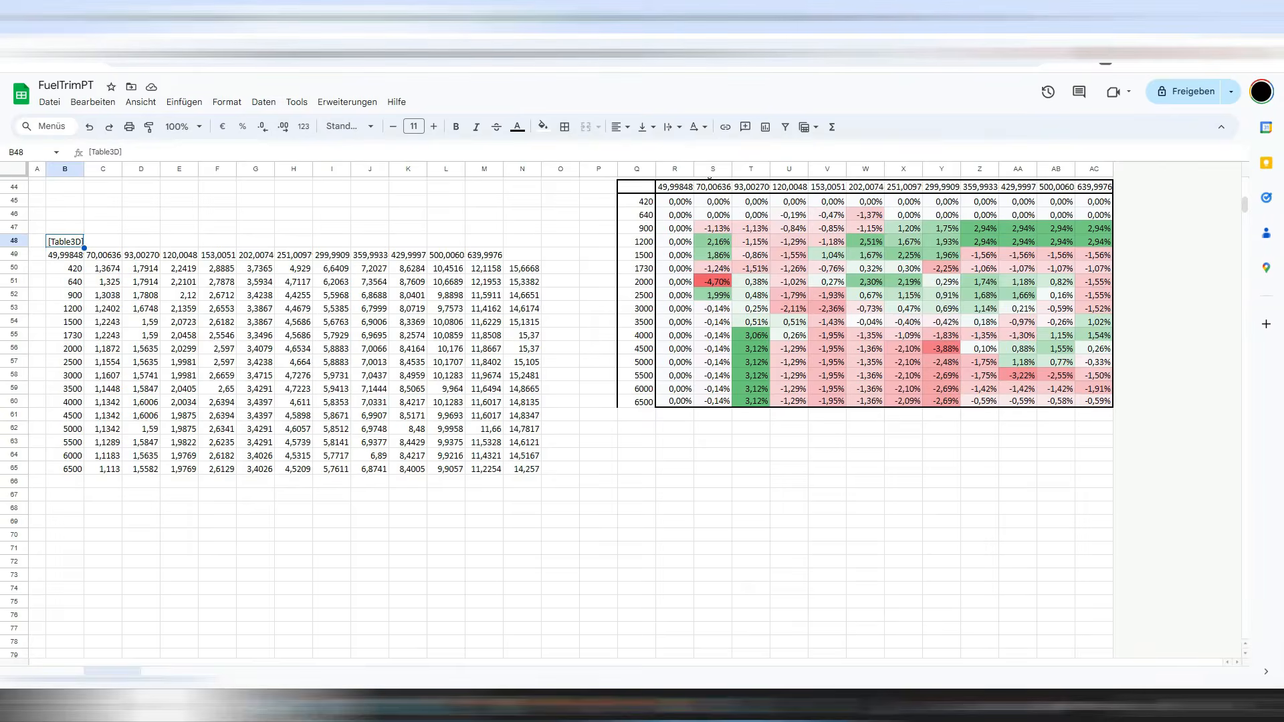
right_click(63, 241)
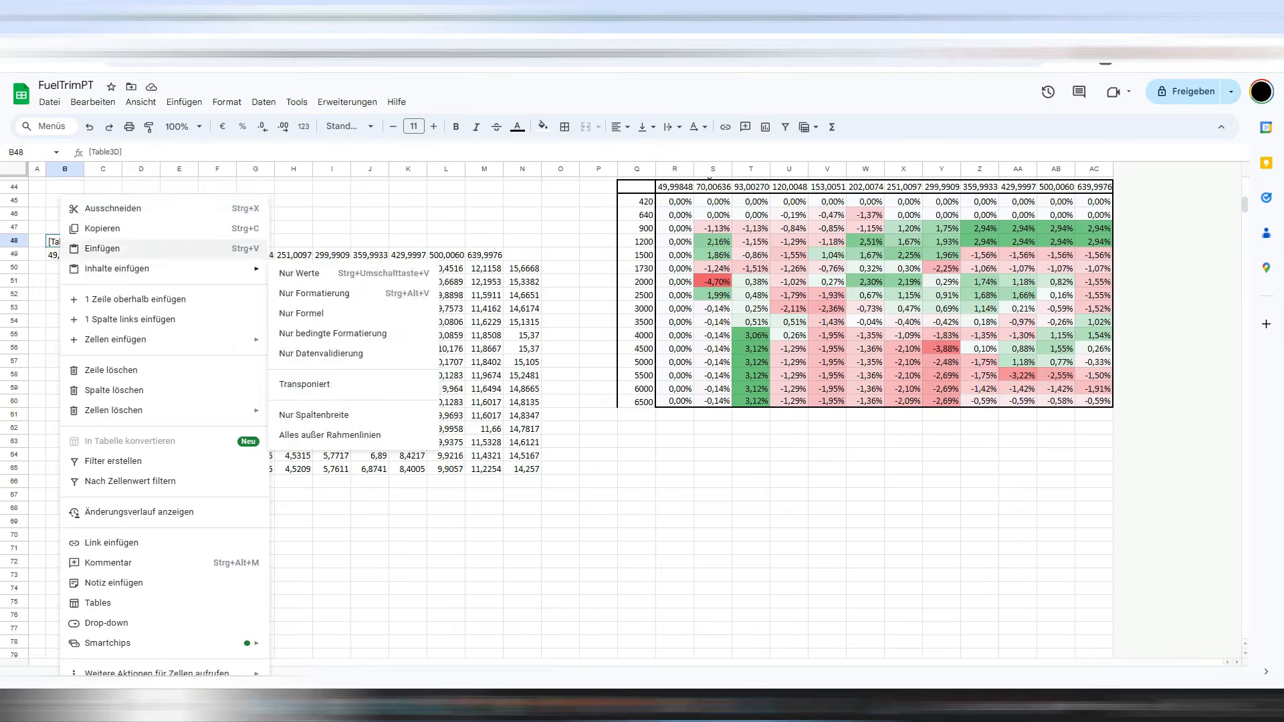
click(101, 247)
Copy the pasted fuel values C50:N65 into the original fuel table range C25:N40.
drag(103, 268, 522, 469)
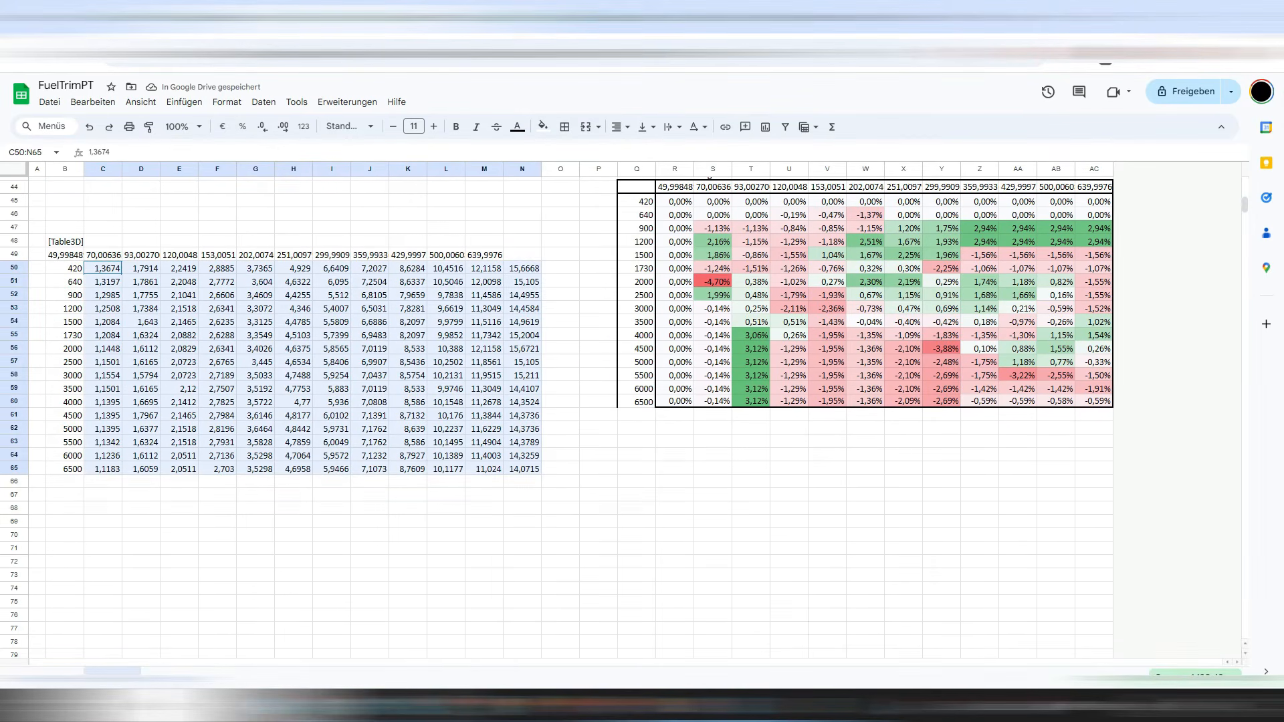
right_click(239, 328)
click(281, 281)
scroll(307, 321, up, 4)
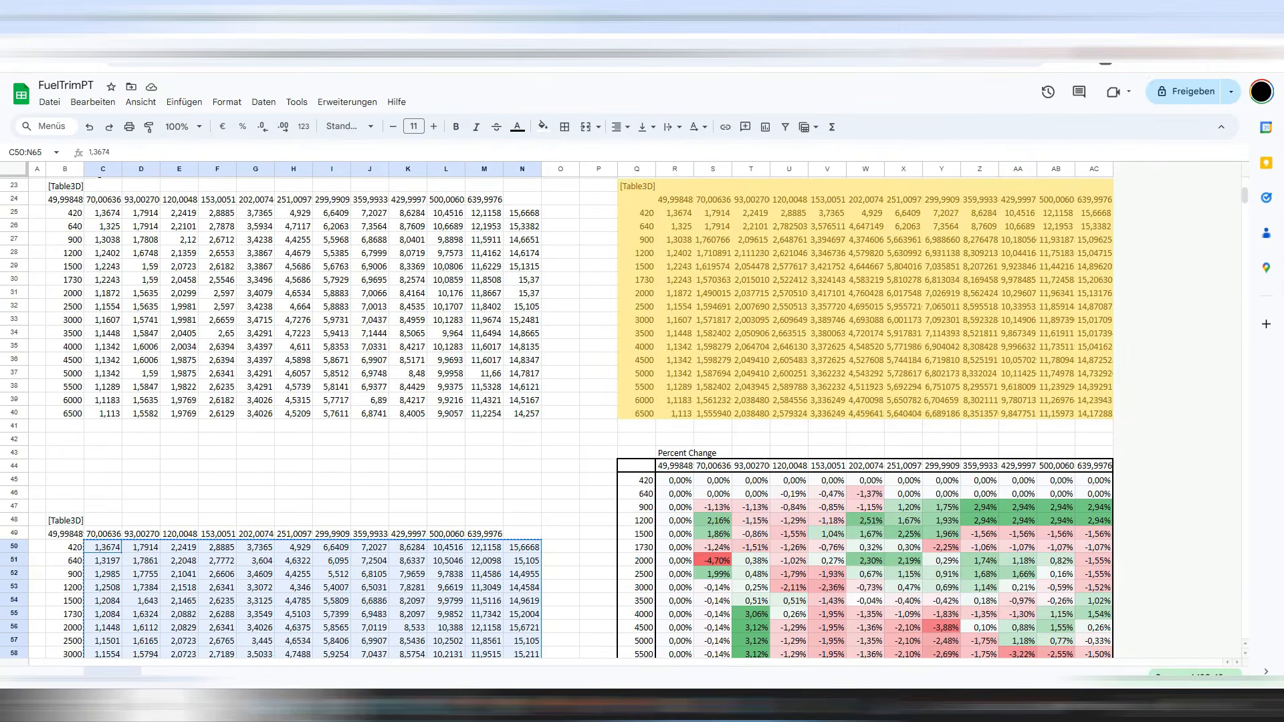
mouse_move(103, 213)
mouse_down()
mouse_move(555, 427)
mouse_move(524, 426)
mouse_move(518, 409)
mouse_move(370, 360)
mouse_move(103, 239)
mouse_move(103, 212)
mouse_up()
right_click(175, 240)
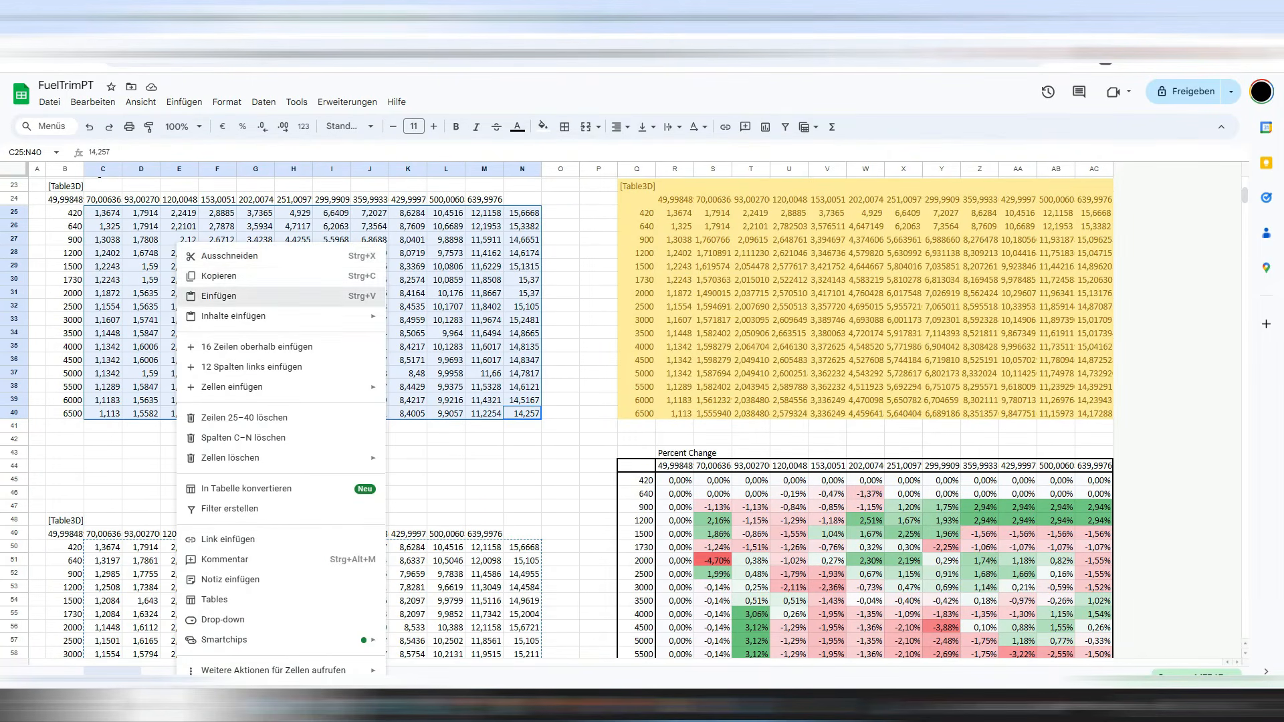
click(200, 295)
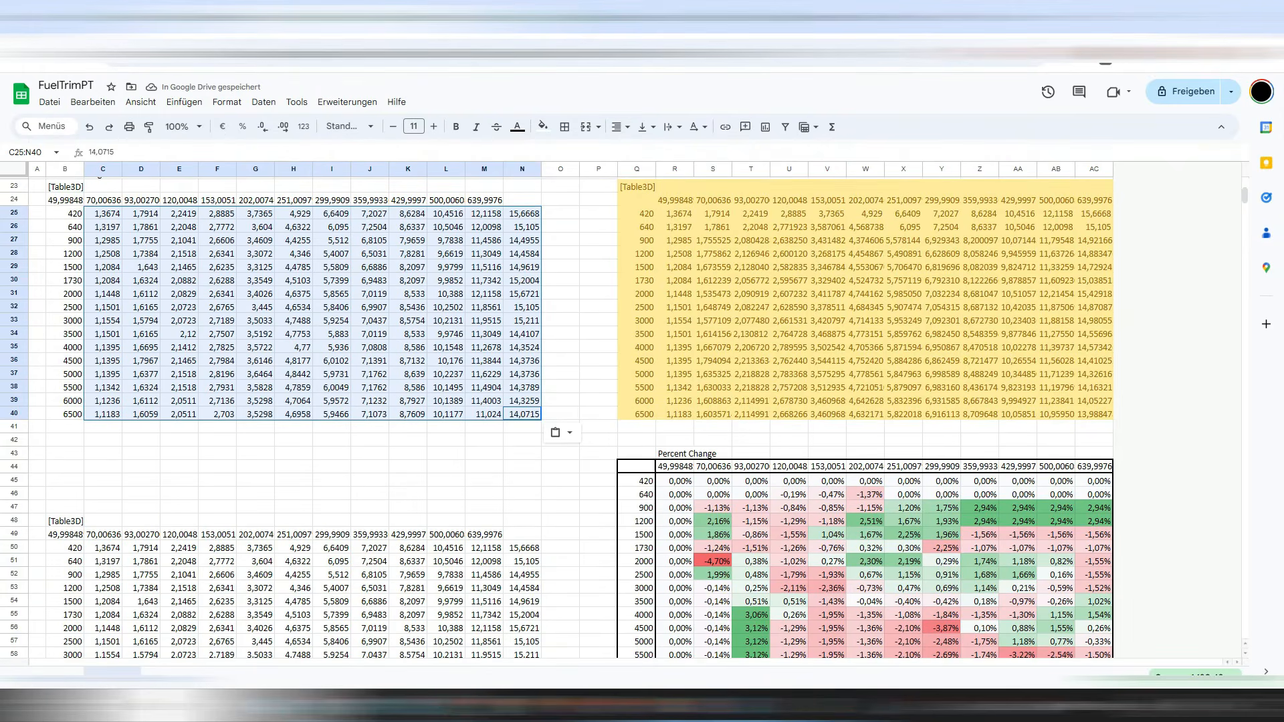
scroll(293, 402, up, 7)
click(293, 532)
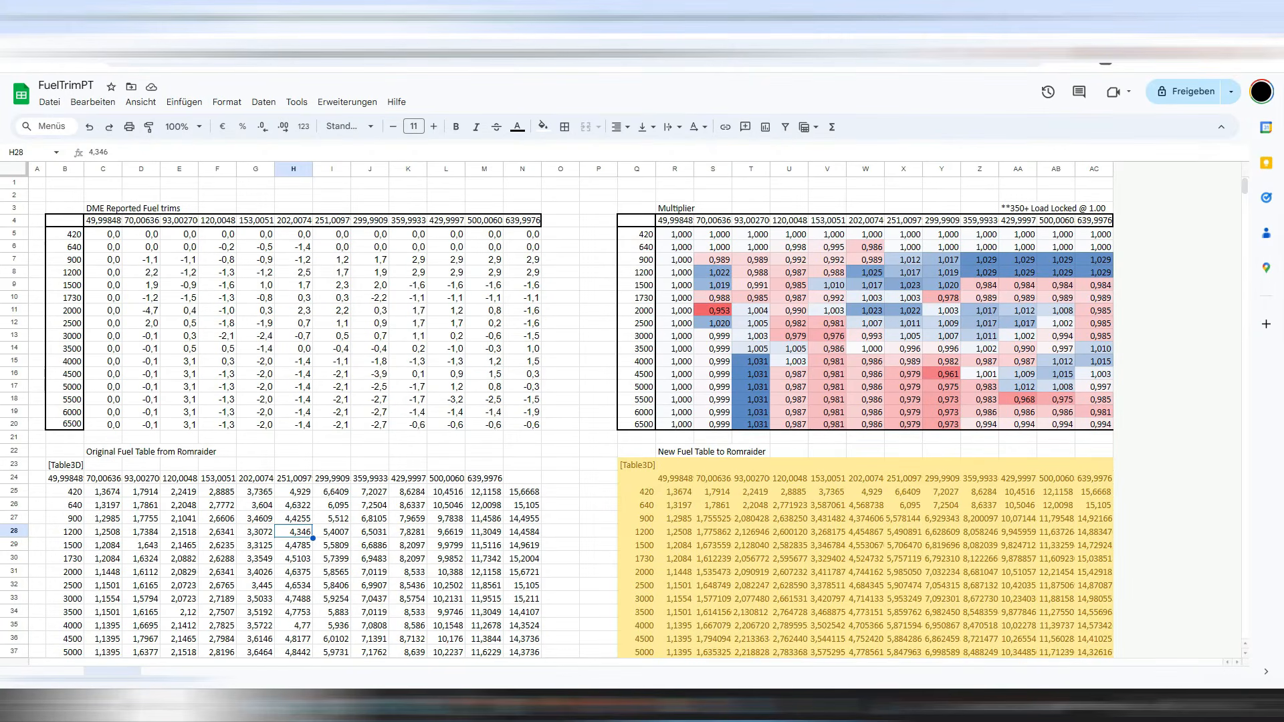
scroll(572, 428, down, 4)
scroll(675, 427, up, 4)
click(674, 465)
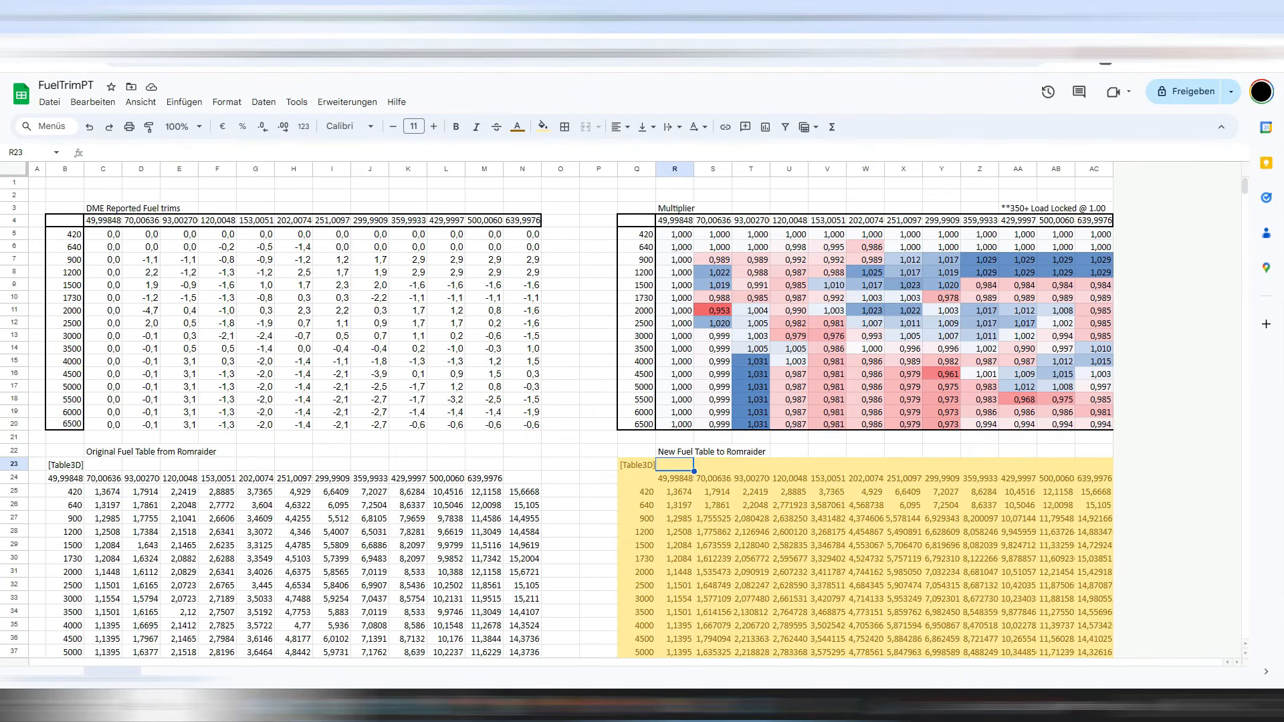
Copy the recalculated New Fuel Table to Romraider block Q23:AC40.
scroll(642, 415, down, 4)
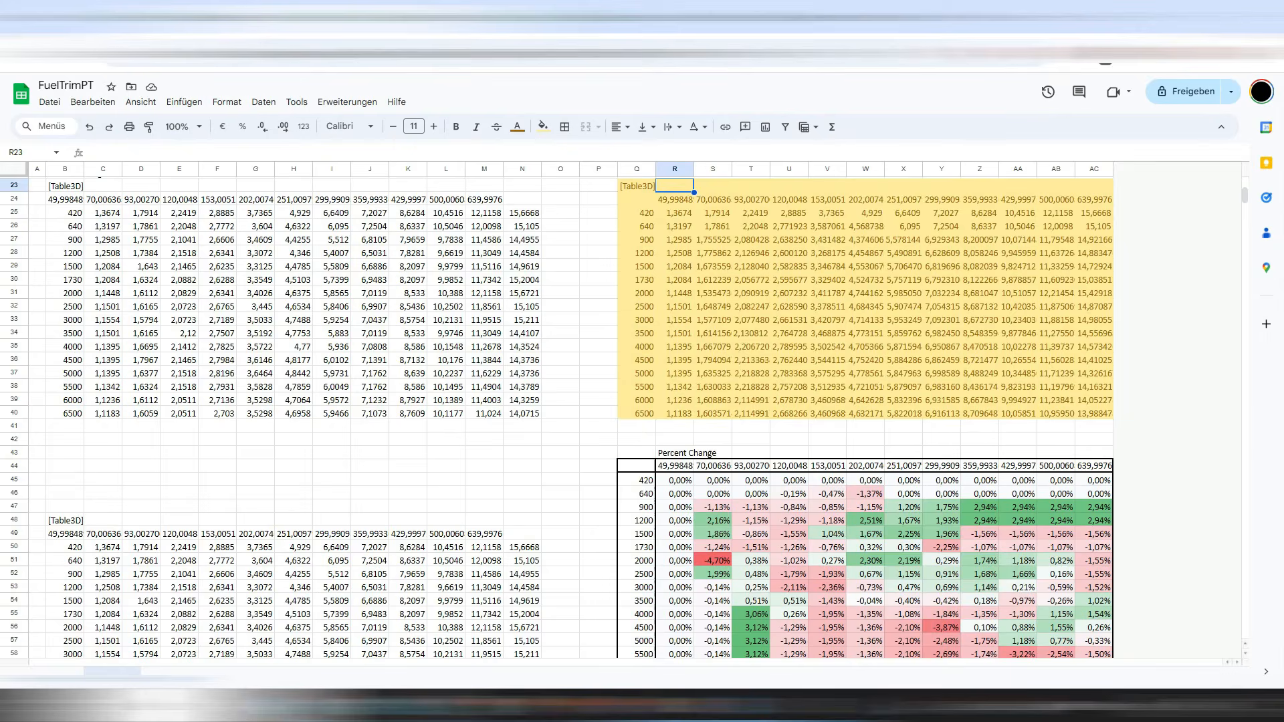
scroll(642, 414, down, 4)
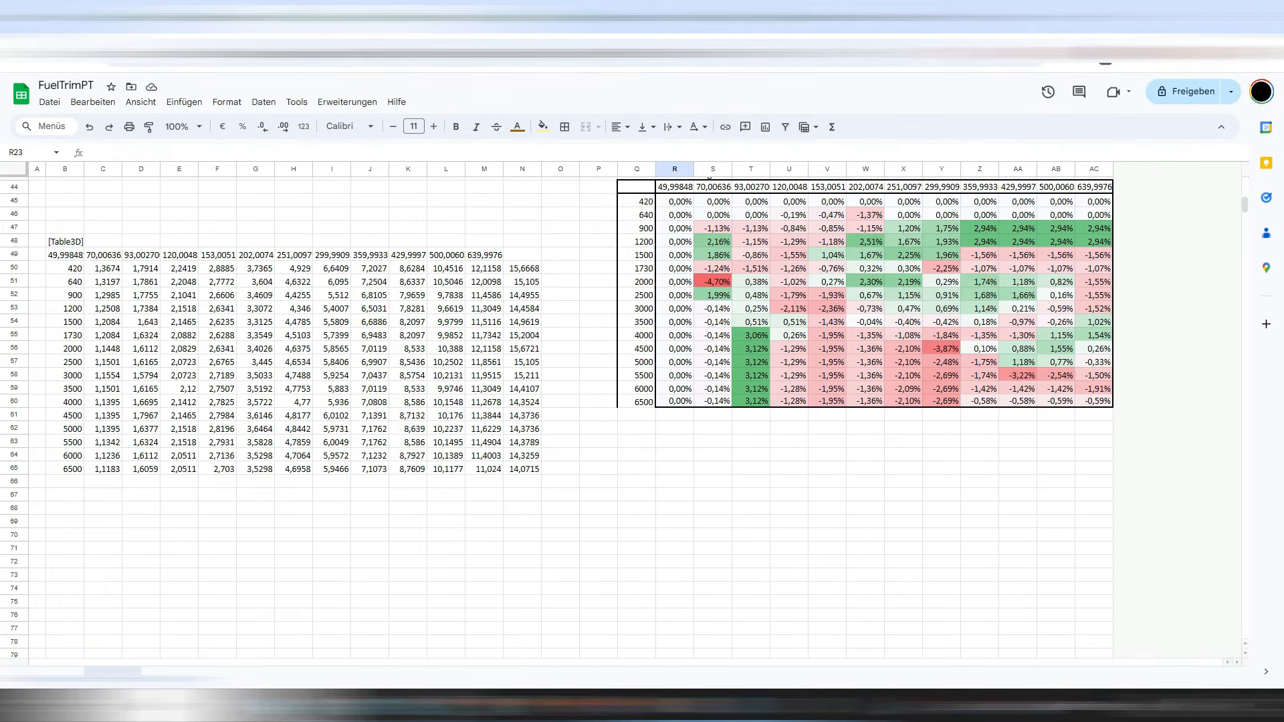
scroll(642, 401, up, 14)
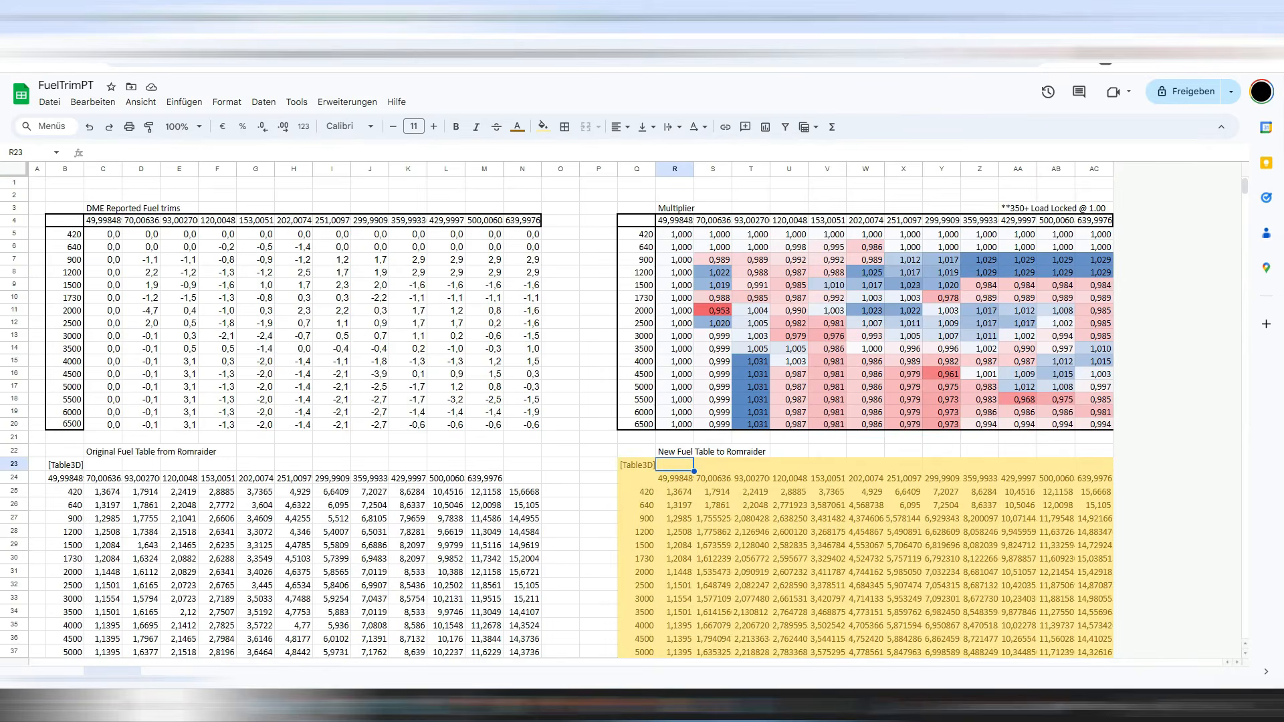
scroll(641, 401, down, 7)
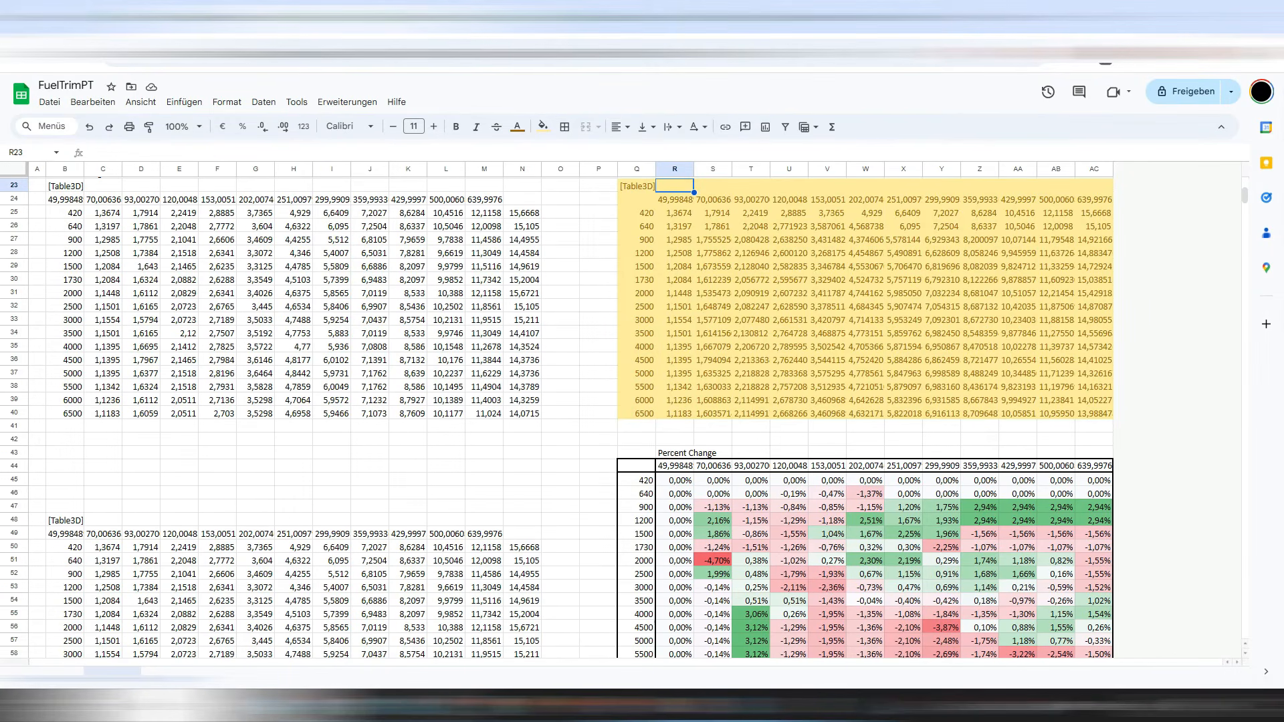
drag(636, 185, 1097, 413)
right_click(914, 246)
click(949, 281)
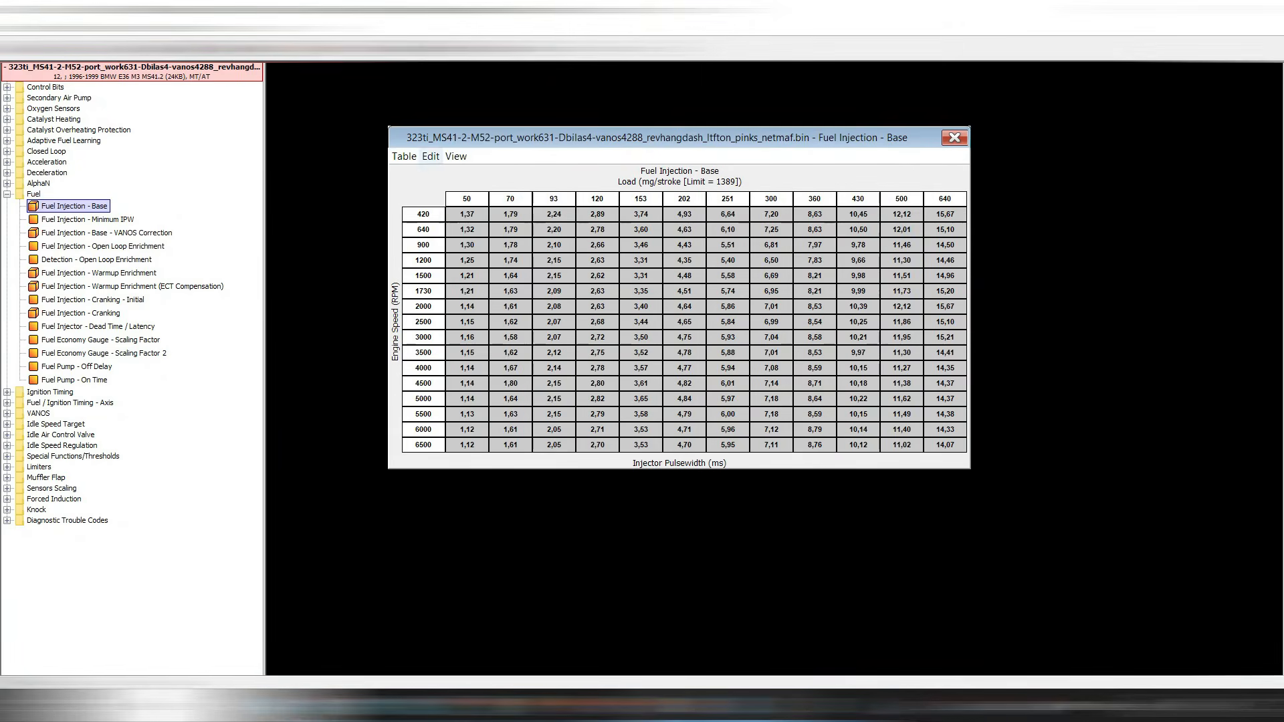
key(ctrl+v)
Paste the new fuel values into the base table and show changes as percentages.
click(430, 155)
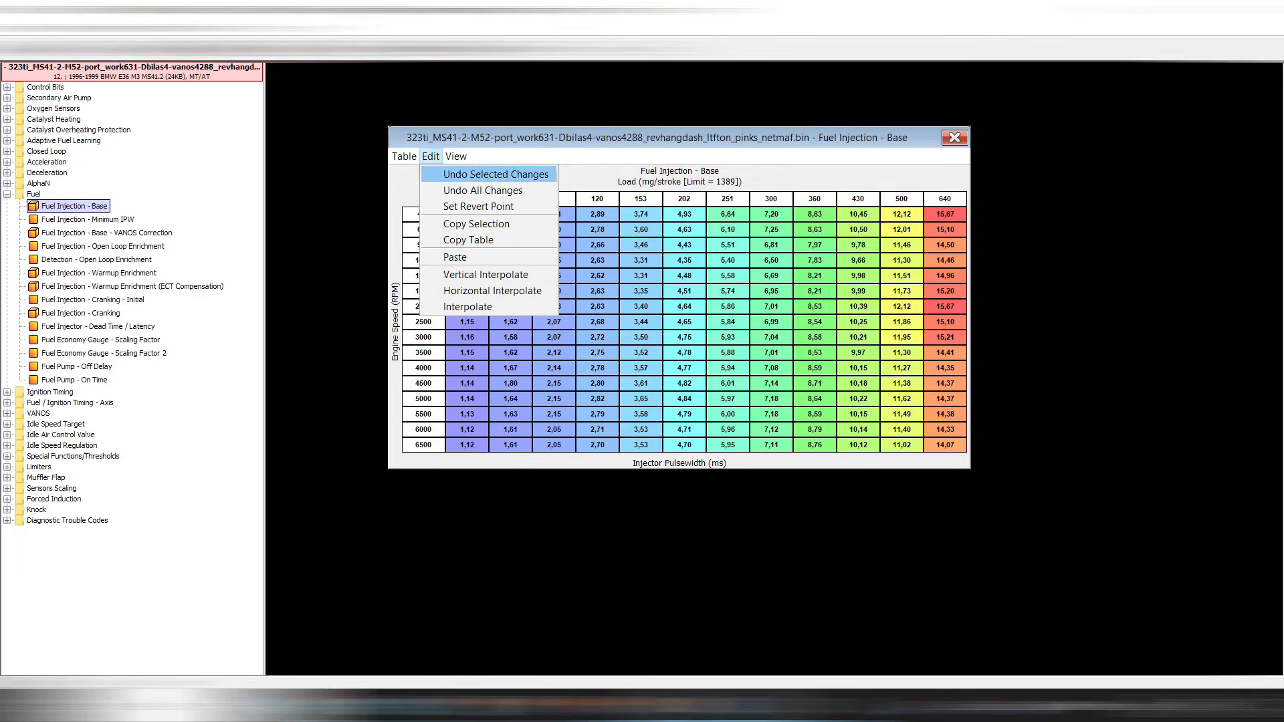
click(461, 274)
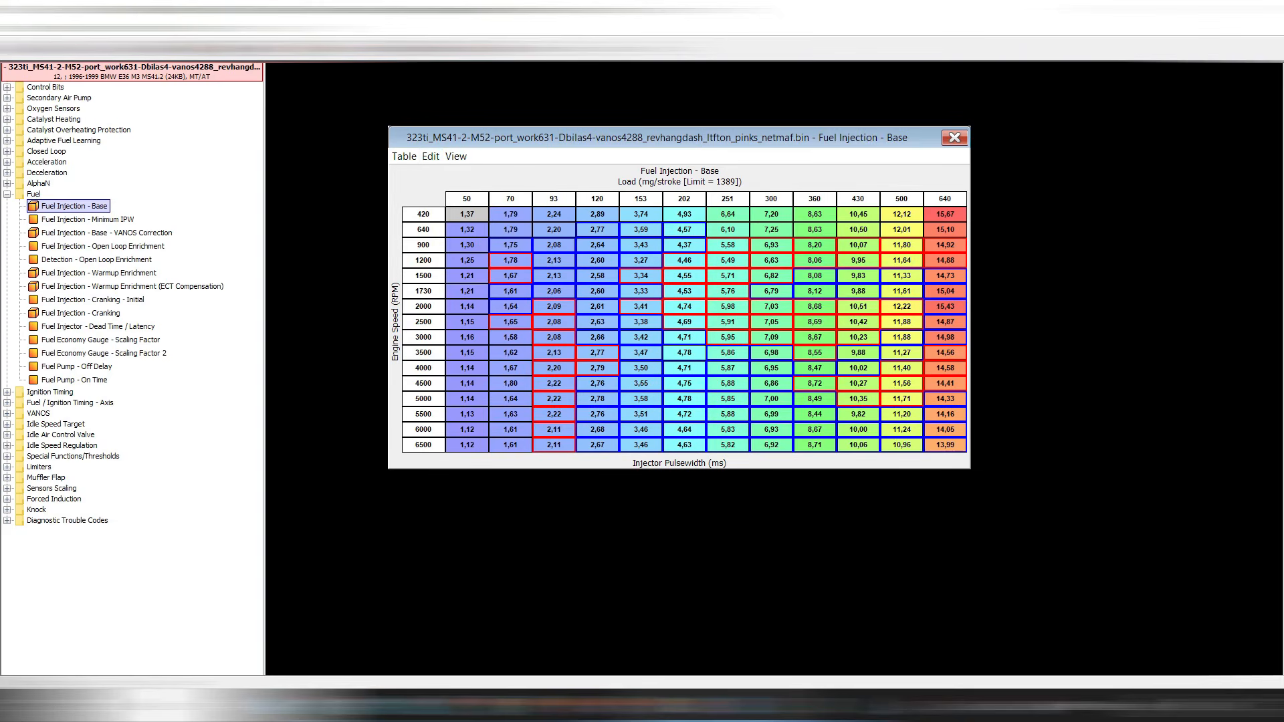
click(404, 156)
mouse_move(433, 190)
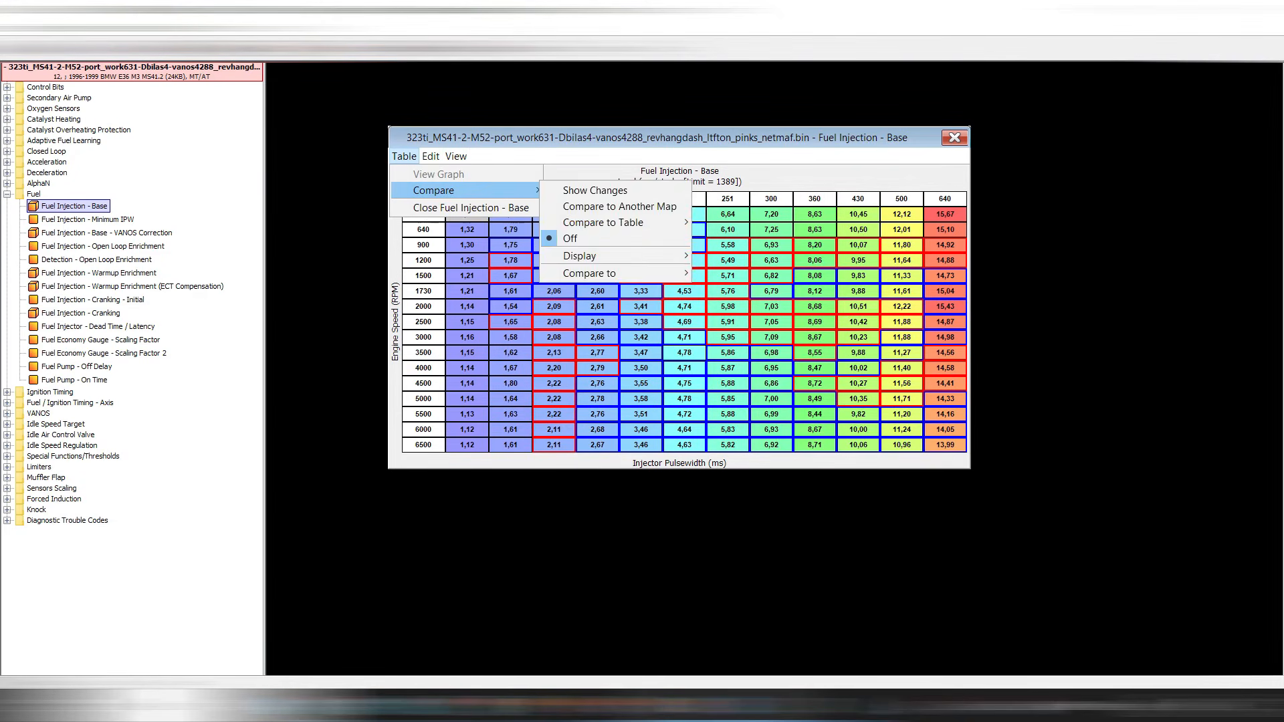
click(595, 191)
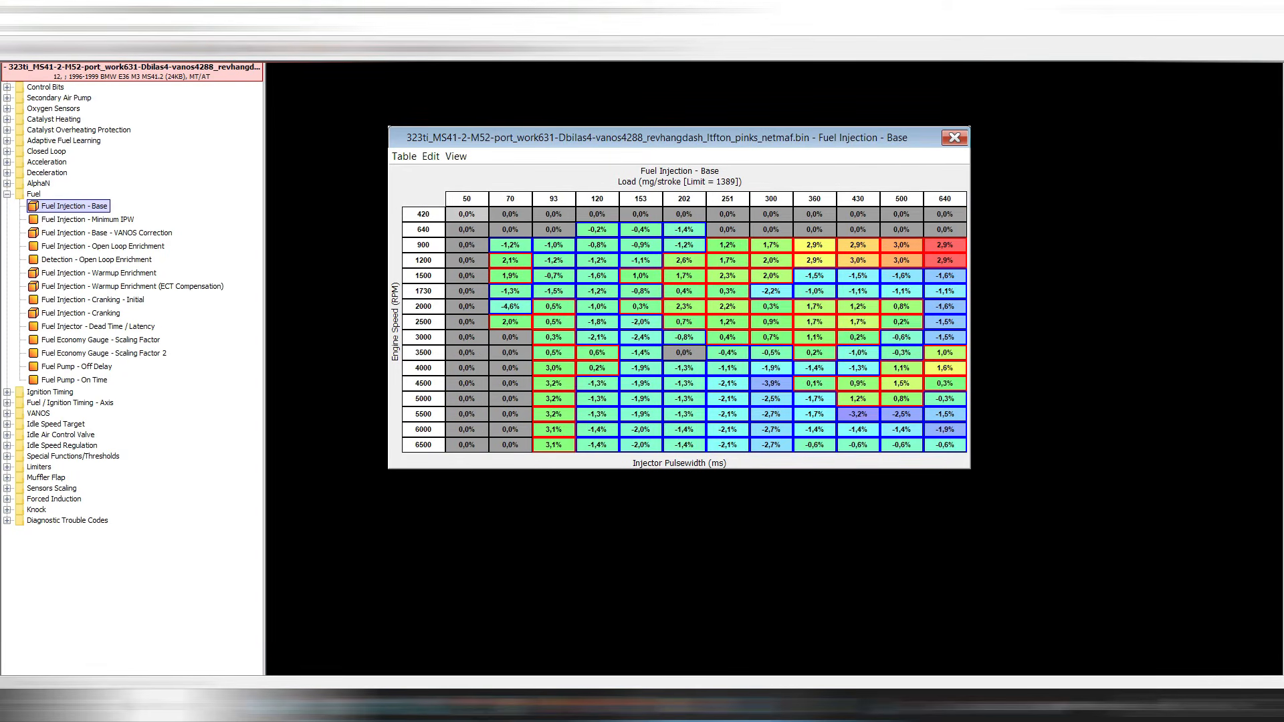
Turn table comparison off to display absolute values, then bring MegaLogViewer forward.
click(404, 156)
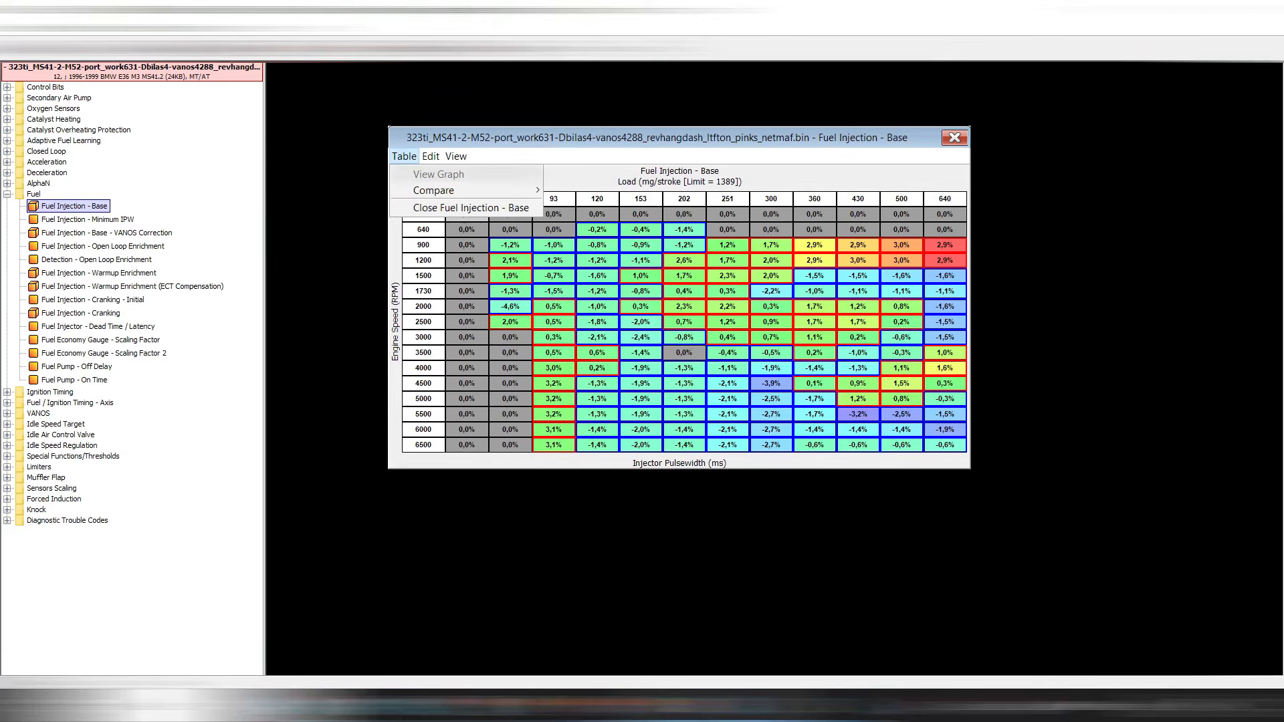
mouse_move(433, 189)
click(570, 238)
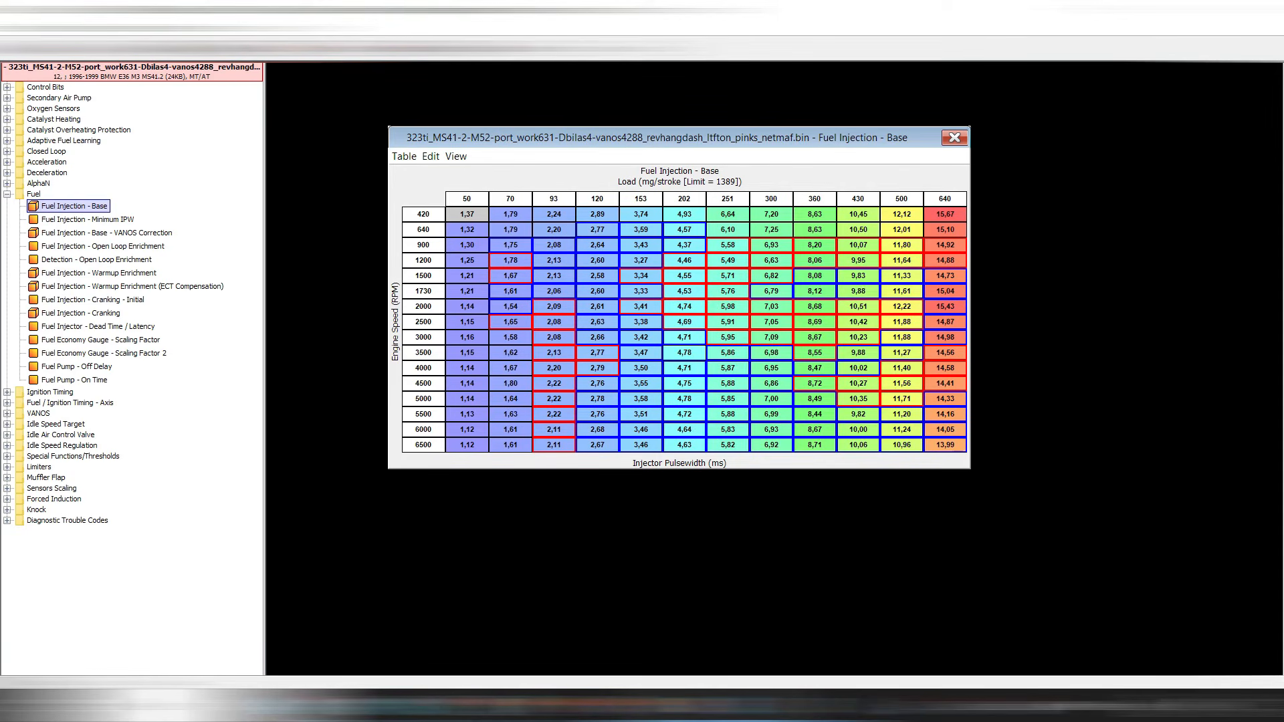
mouse_move(595, 705)
click(680, 632)
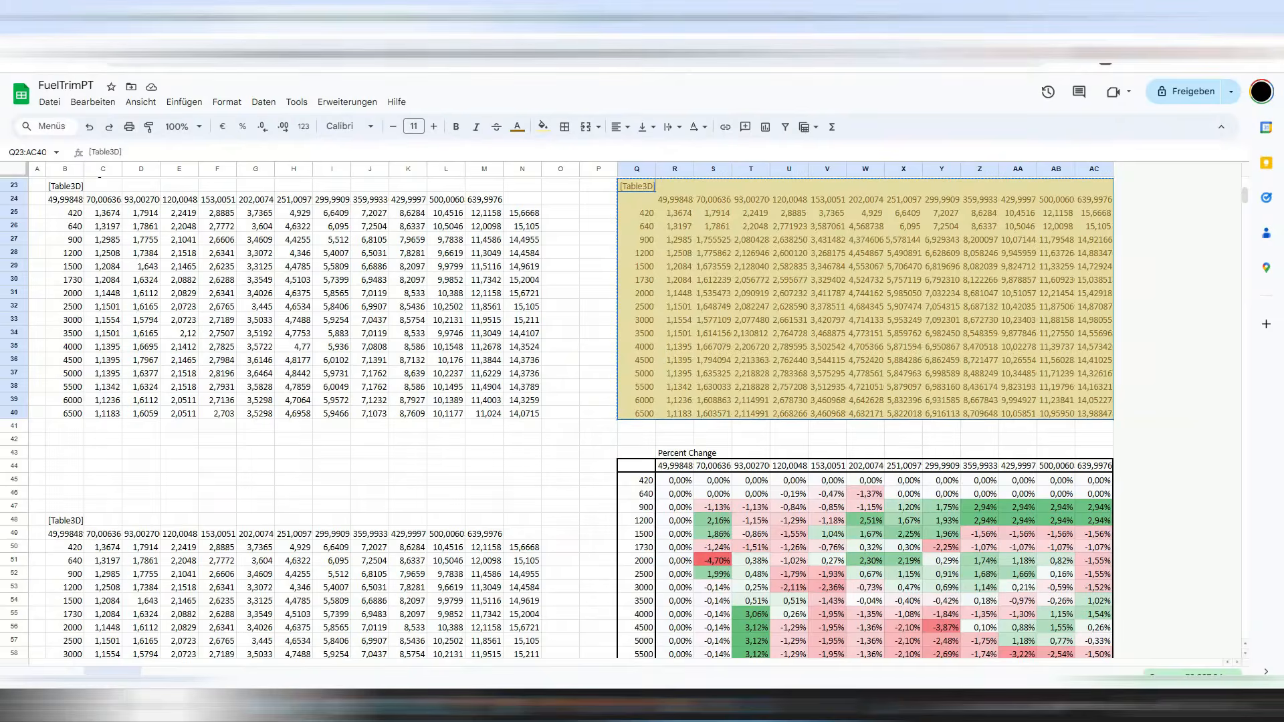
Look through the untitled and fuel_avg-stfts spreadsheets, then return to FuelTrimPT.
click(743, 18)
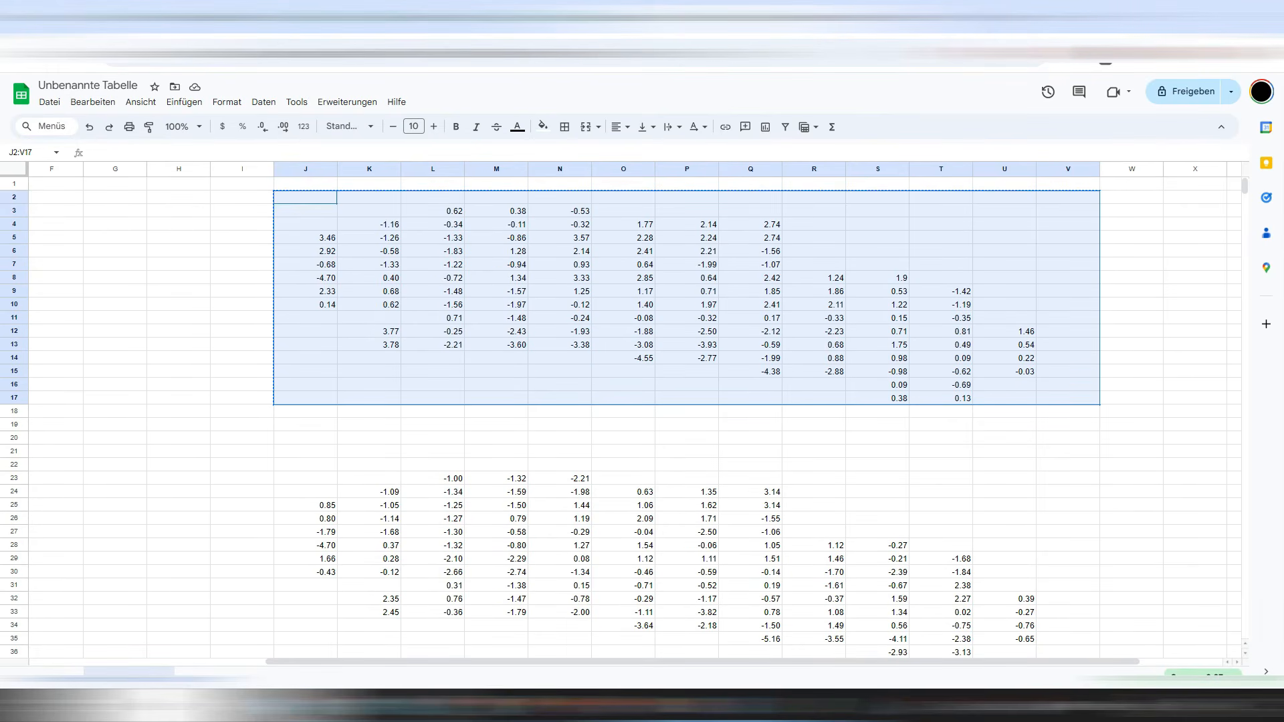
click(480, 17)
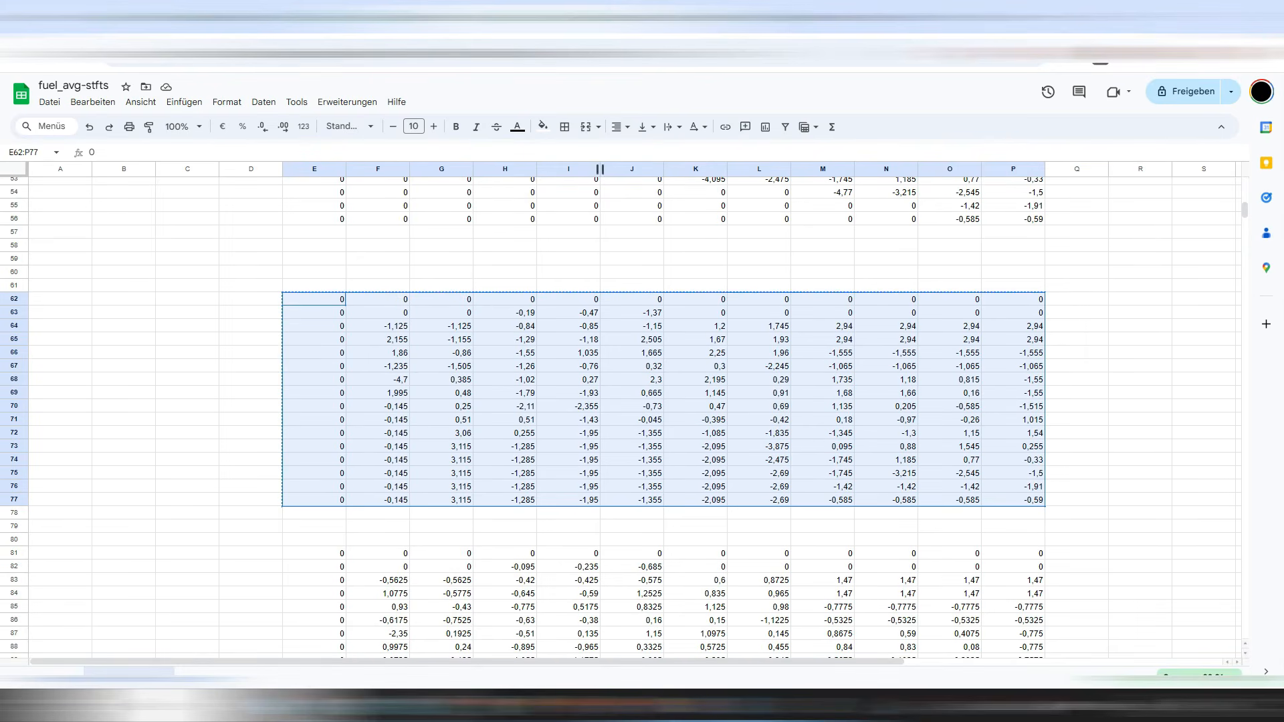
scroll(628, 408, up, 5)
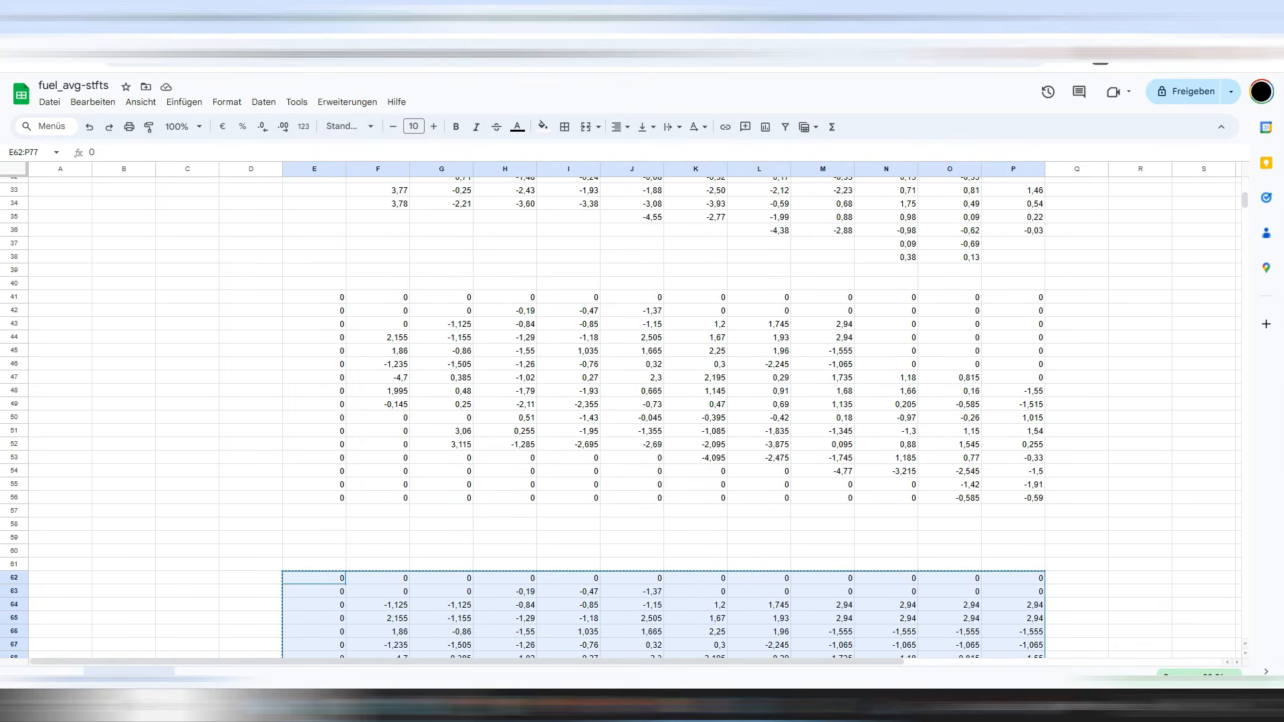
scroll(628, 408, down, 5)
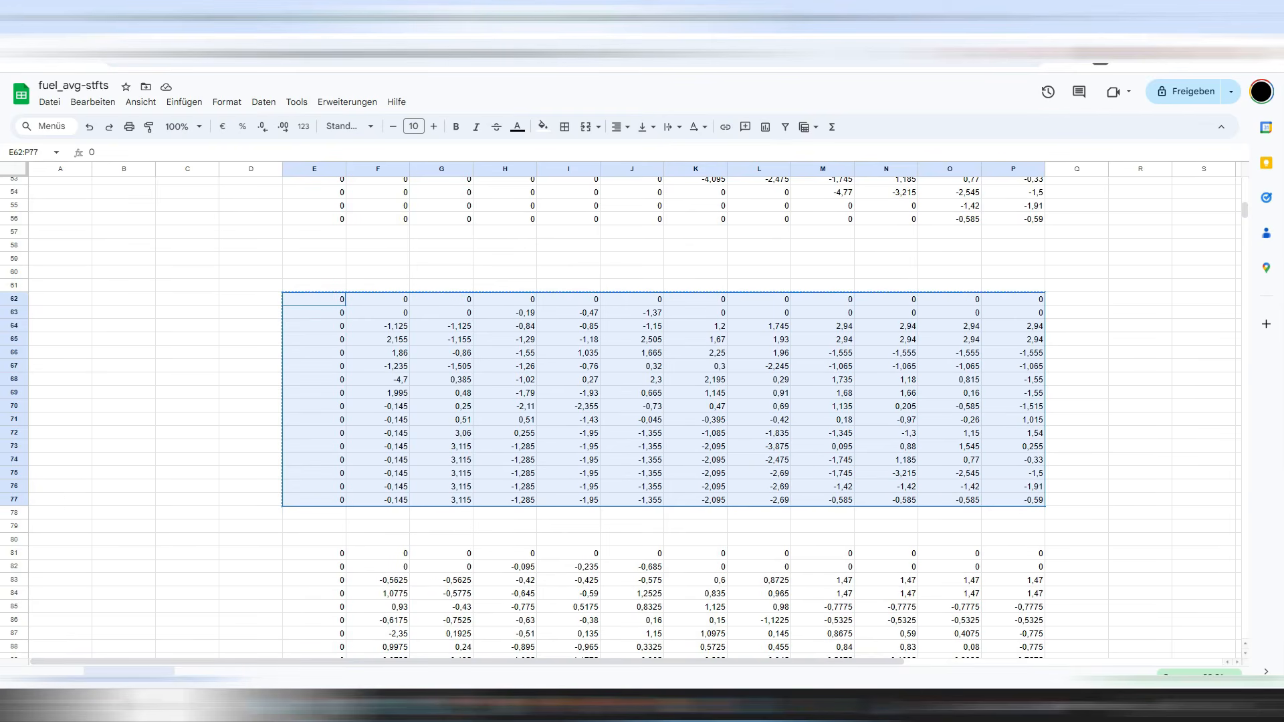
click(267, 18)
scroll(628, 414, up, 4)
scroll(628, 414, down, 4)
scroll(628, 414, up, 4)
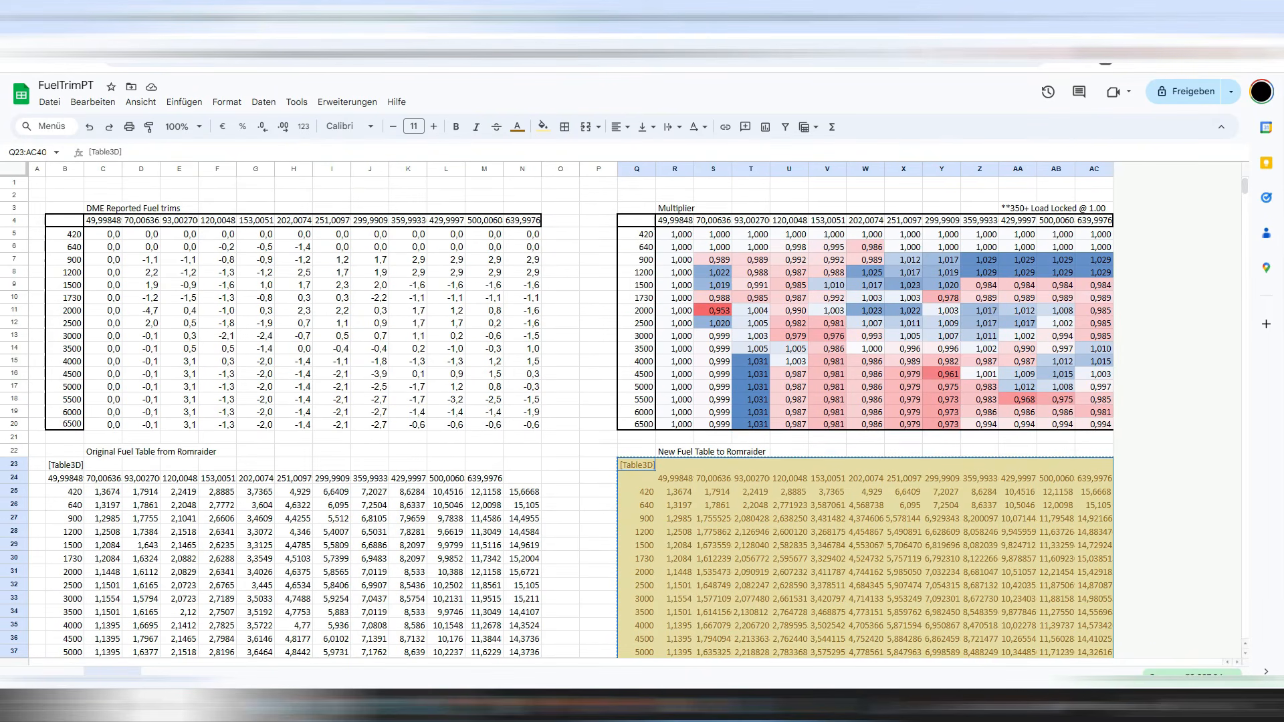
Check the updated RomRaider base table and scroll through the FuelTrimPT sheet.
key(alt+Tab)
key(alt+Tab)
scroll(628, 415, up, 4)
scroll(629, 415, down, 4)
scroll(629, 414, up, 4)
scroll(629, 415, down, 4)
scroll(629, 415, up, 4)
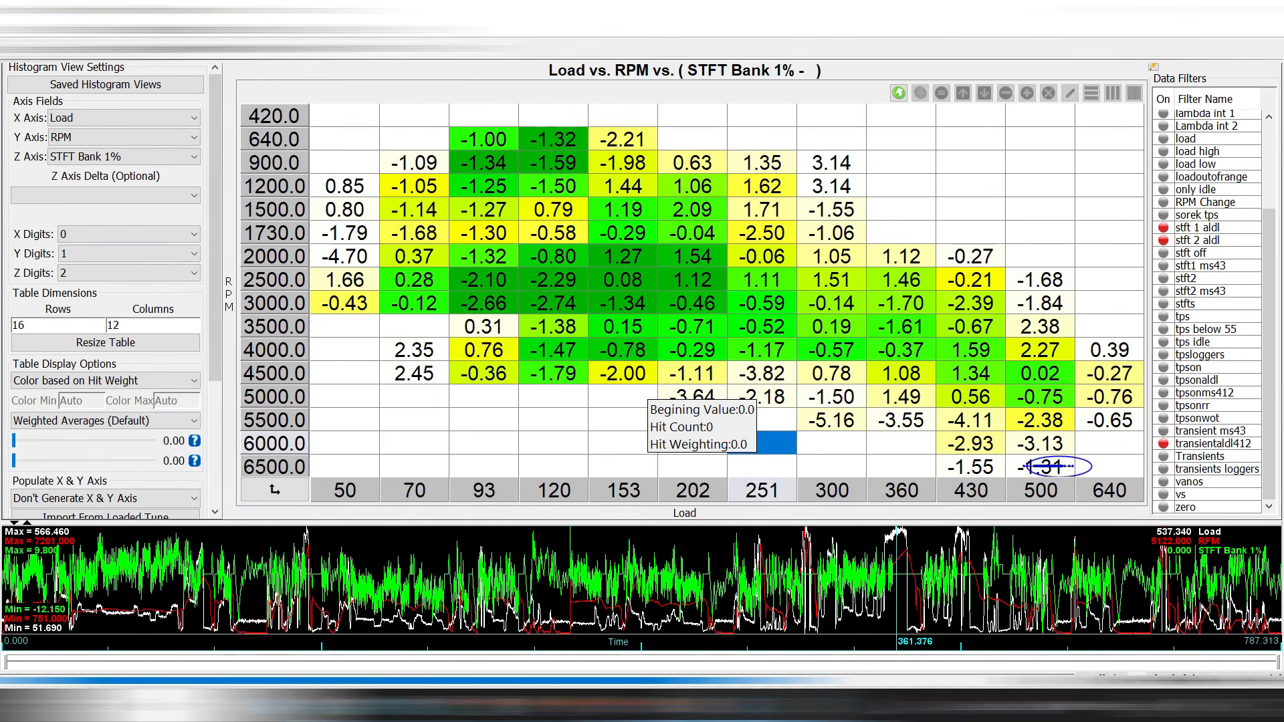
mouse_move(649, 381)
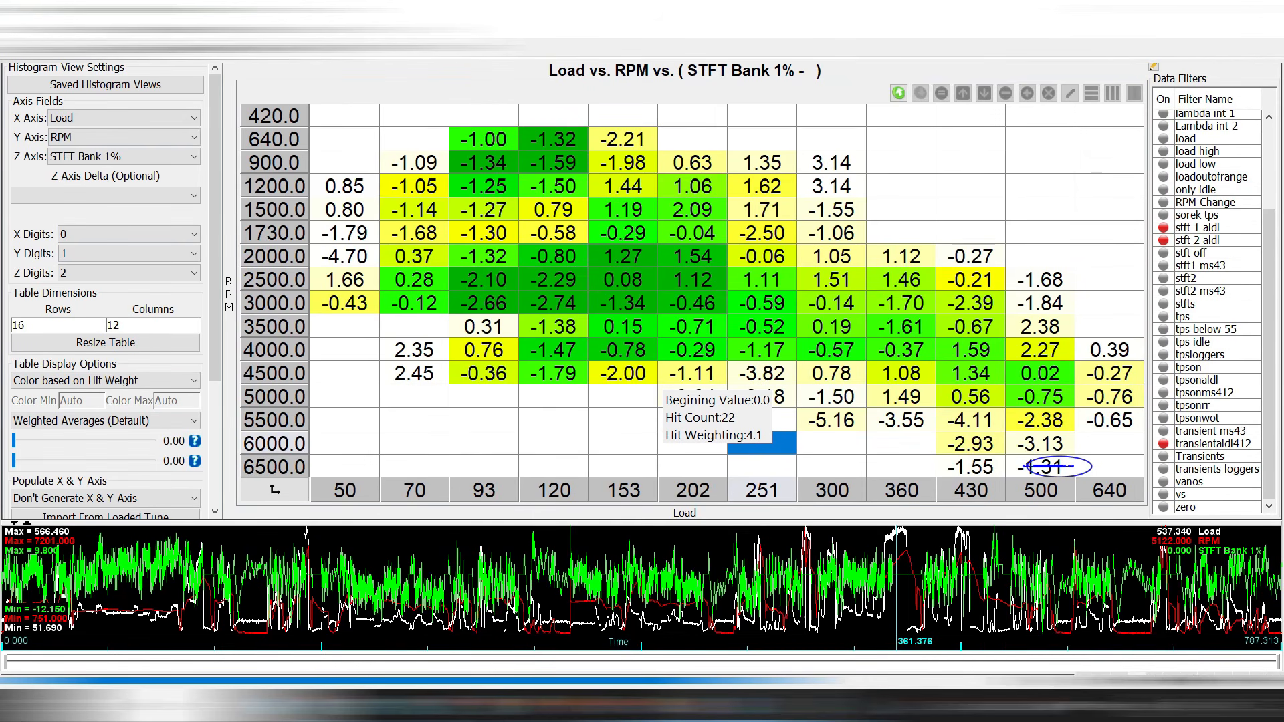
mouse_move(574, 443)
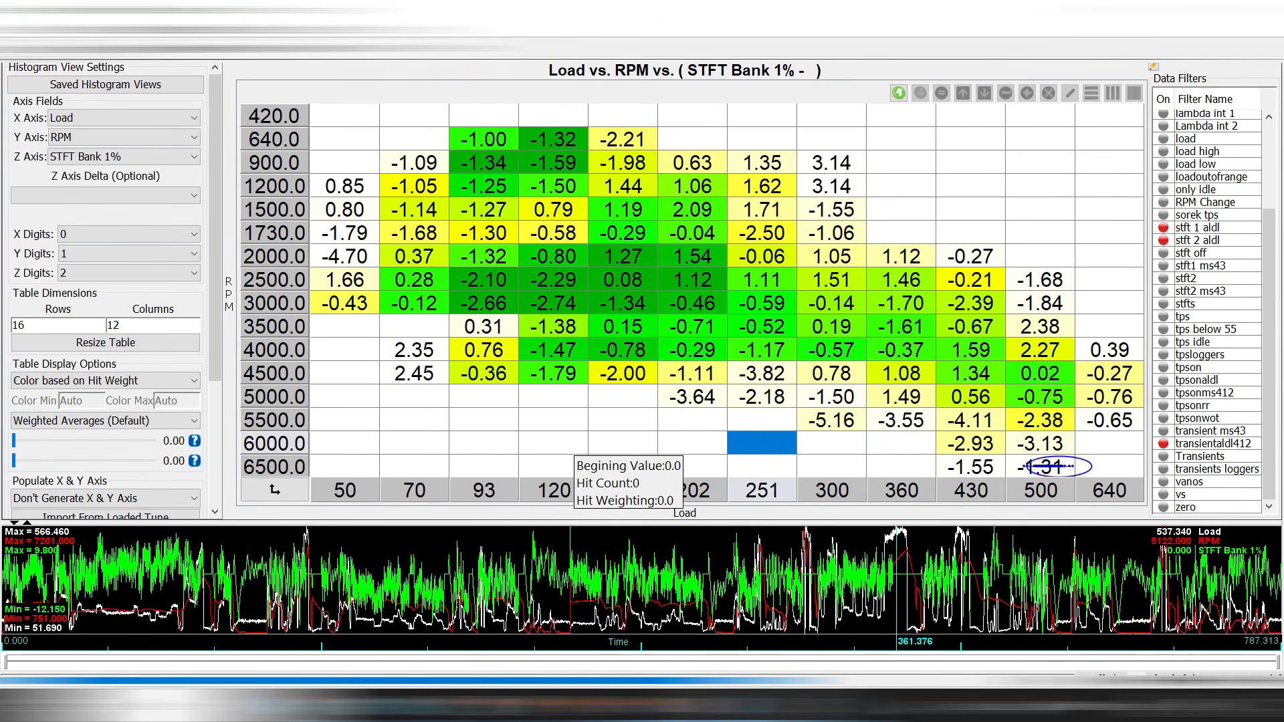